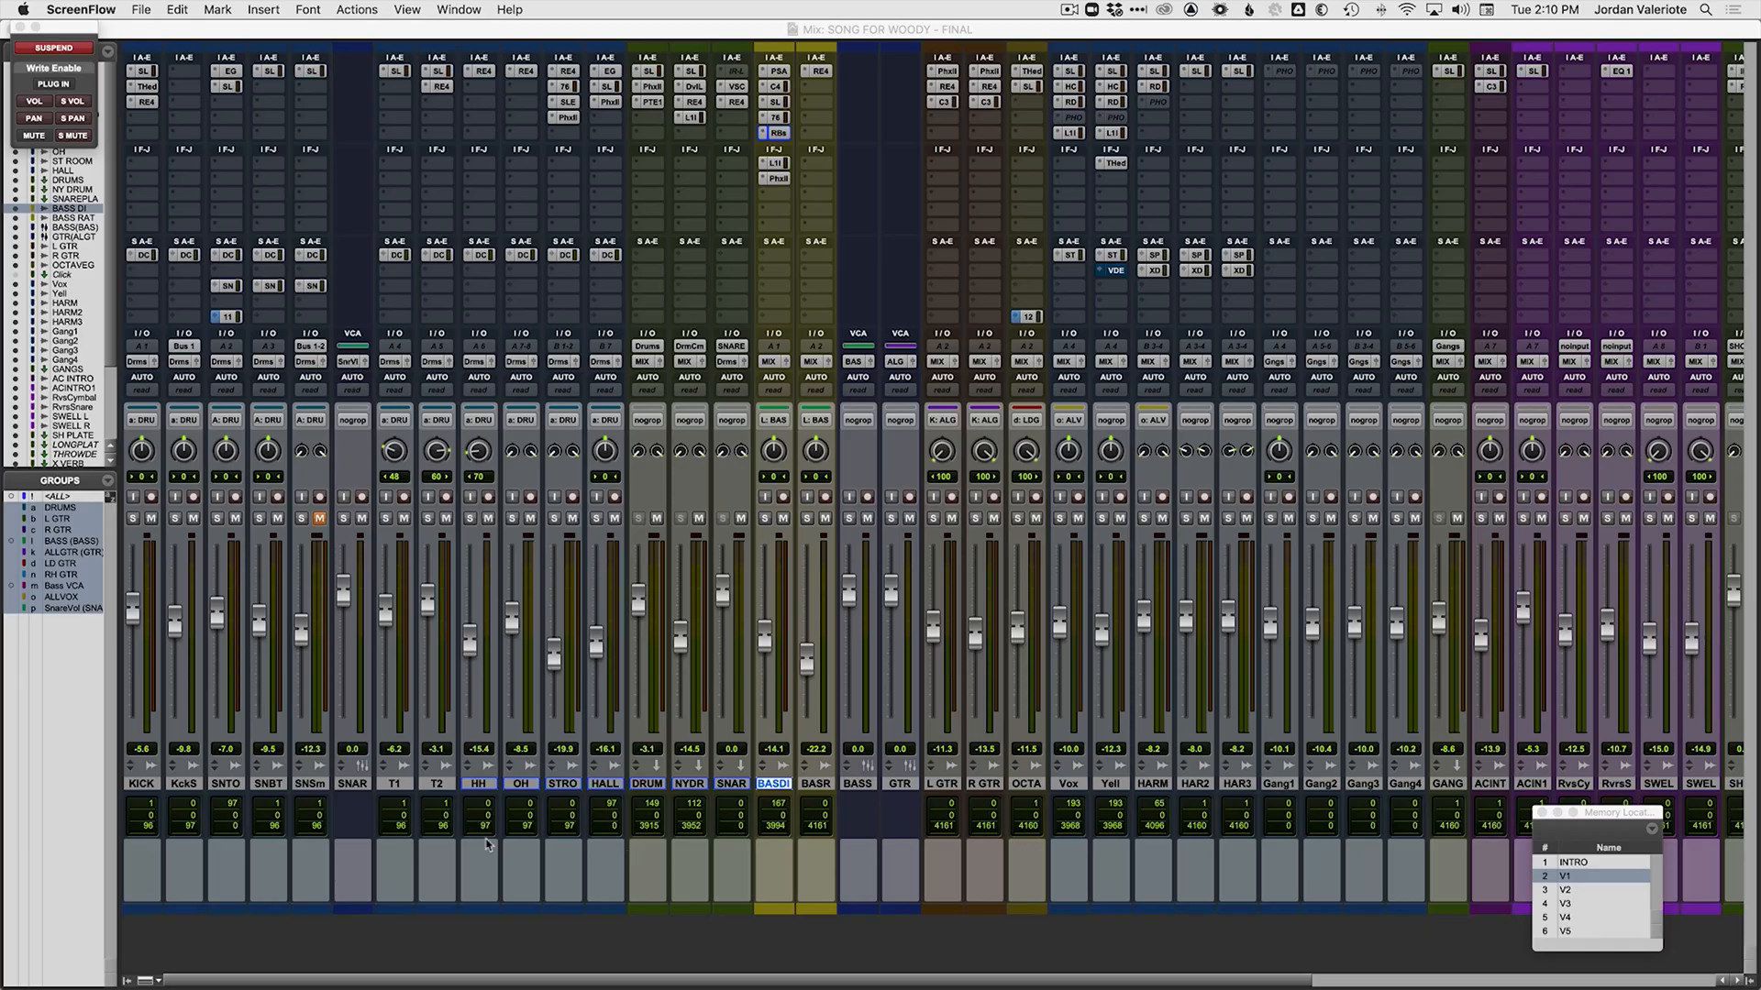
# Step: Play the song from just before the V1 marker in the Edit window and return to the Mix window
pyautogui.click(132, 783)
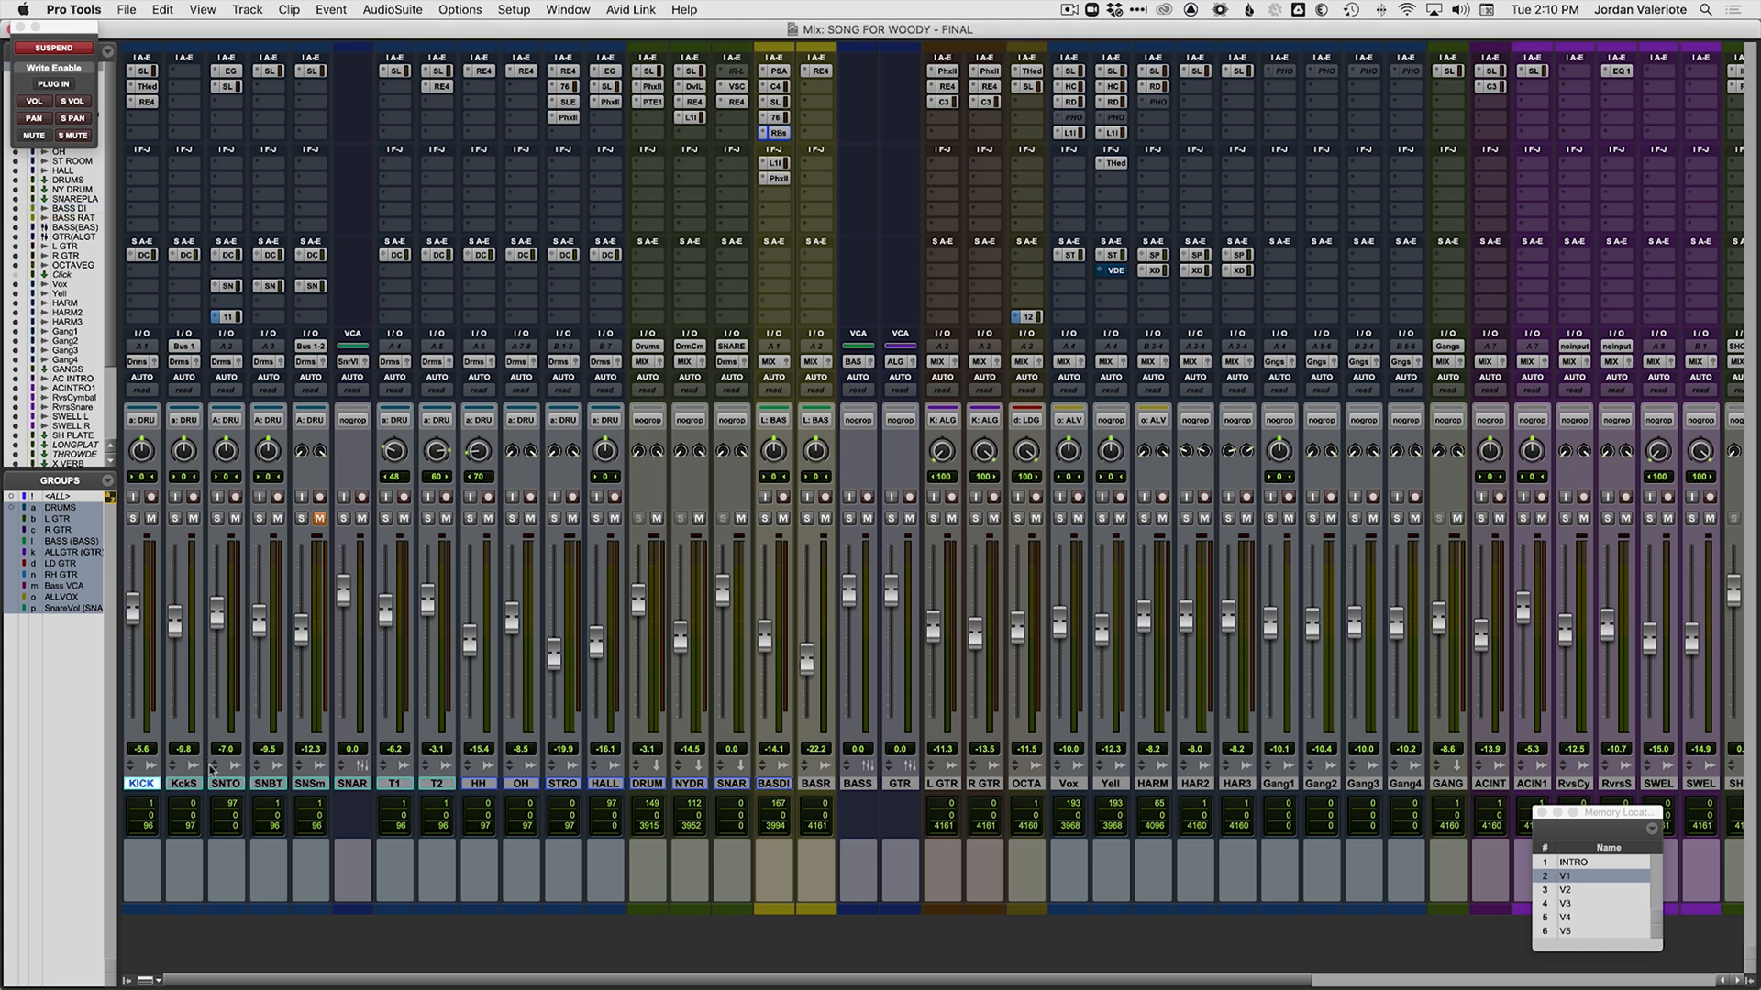
pyautogui.press('super+equal')
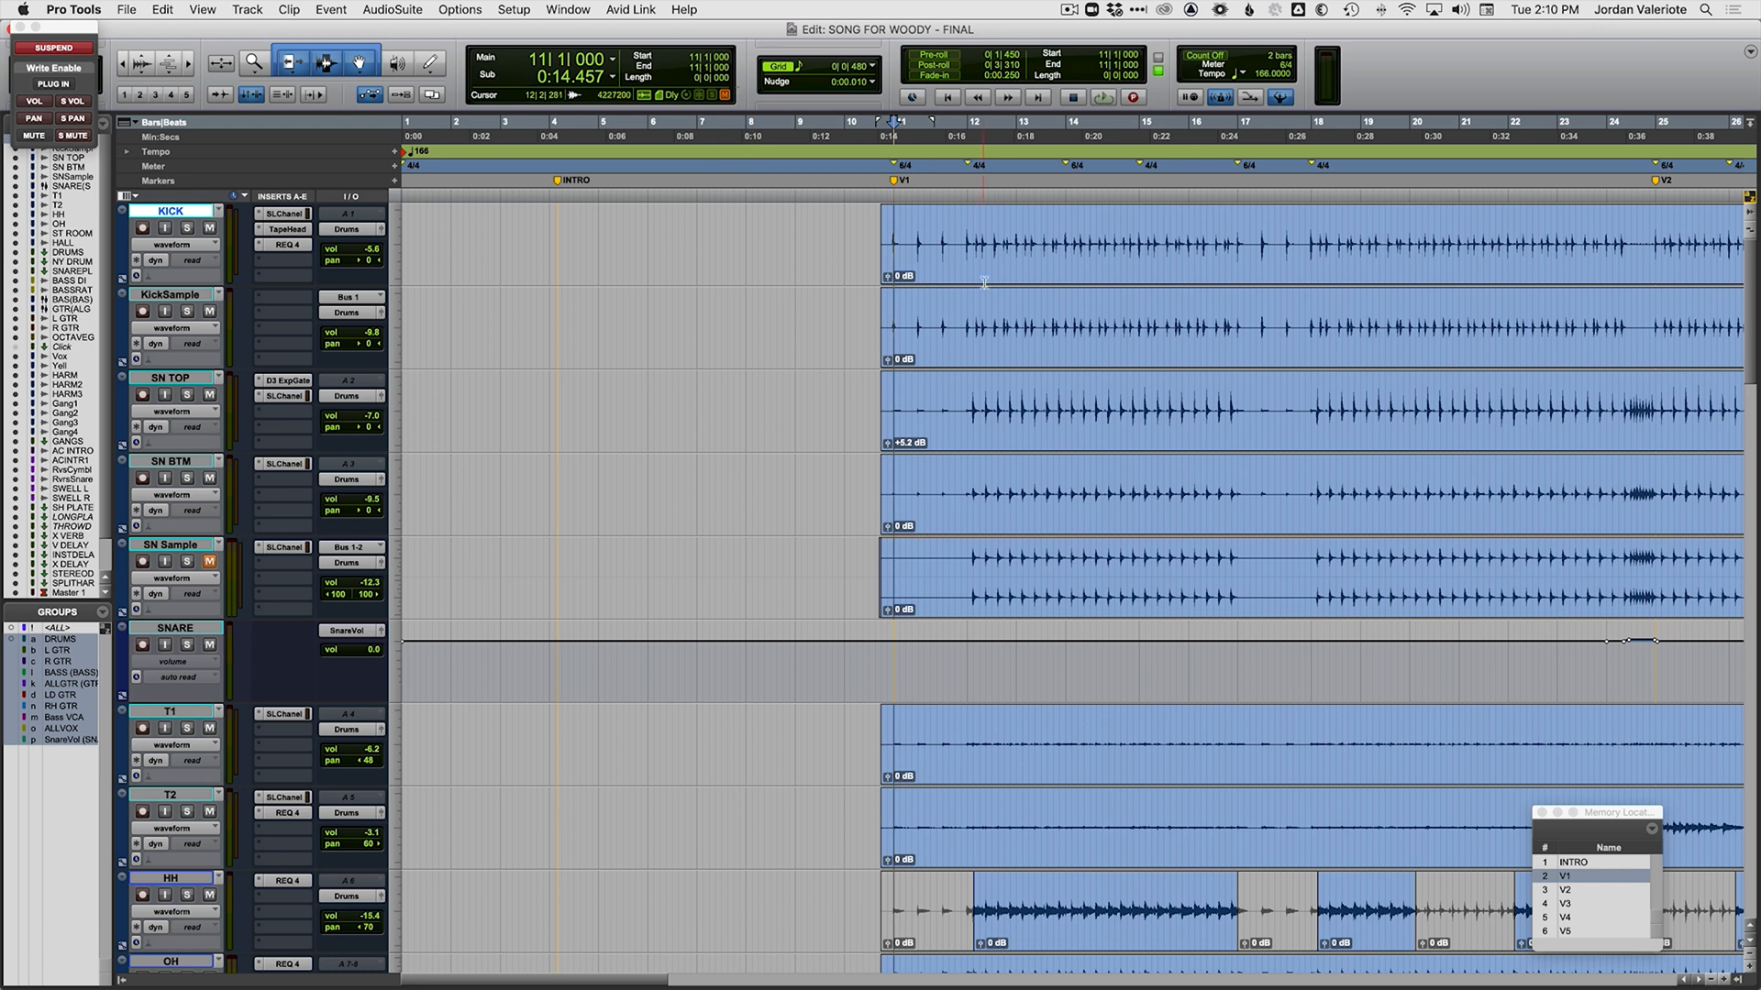
pyautogui.click(960, 240)
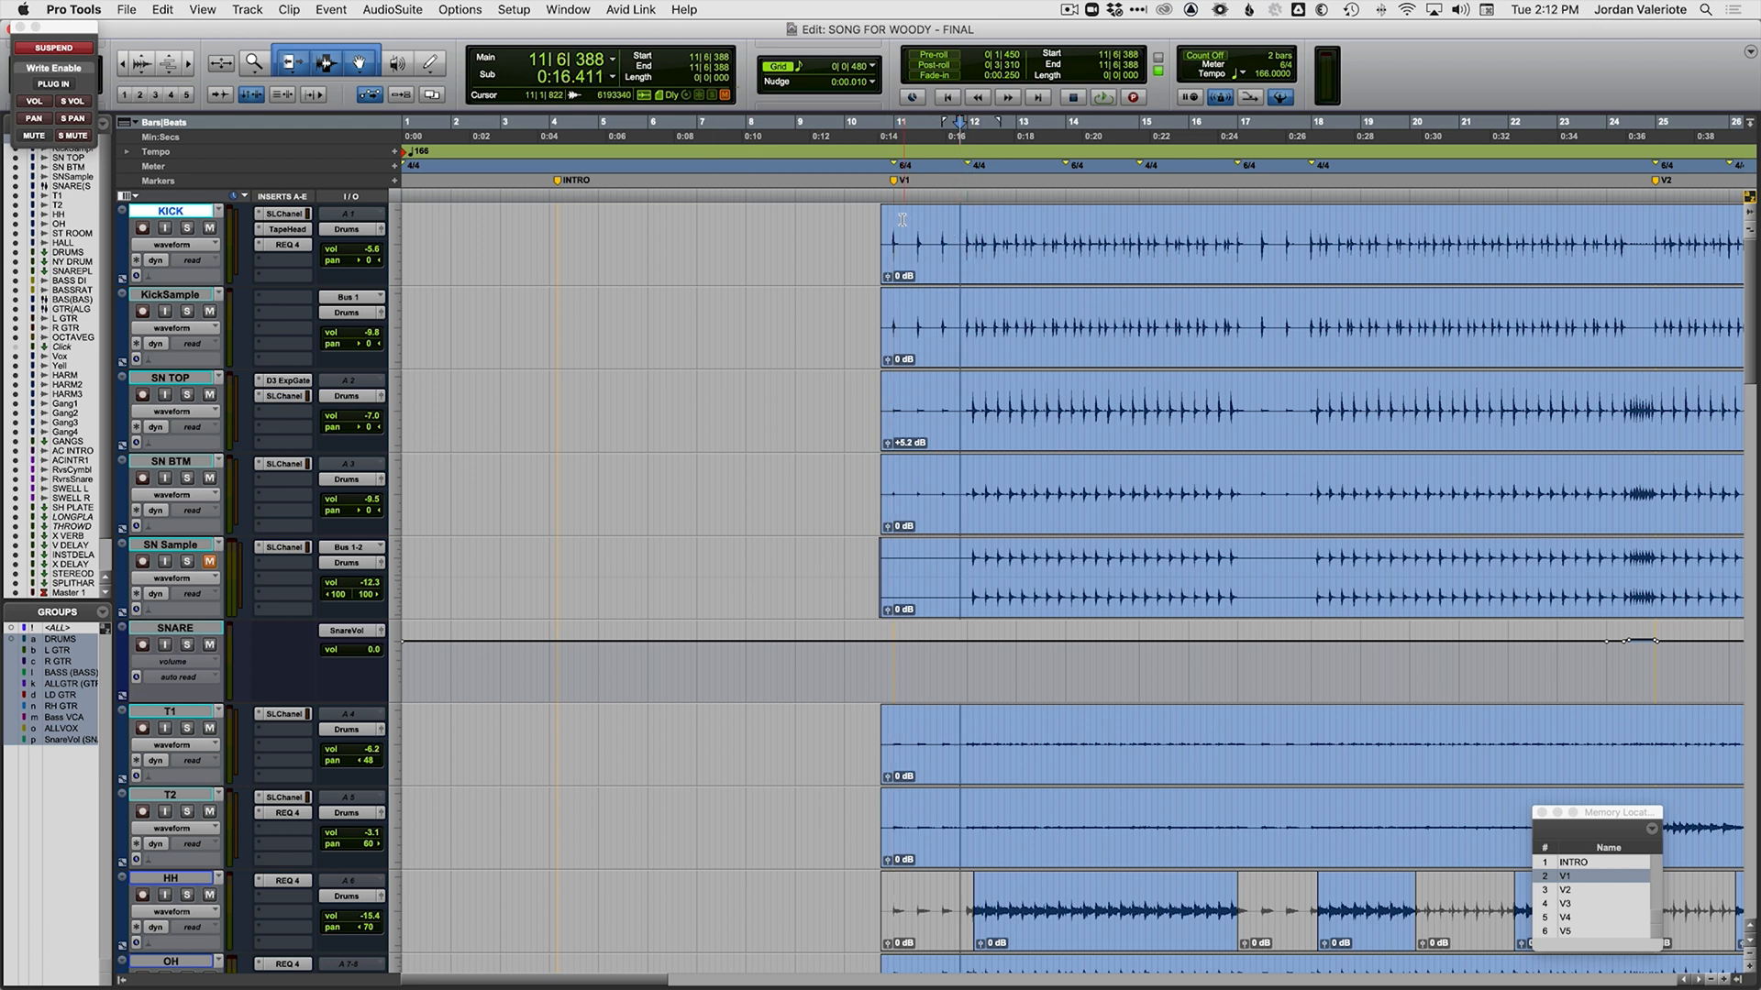
pyautogui.click(886, 197)
pyautogui.press('space')
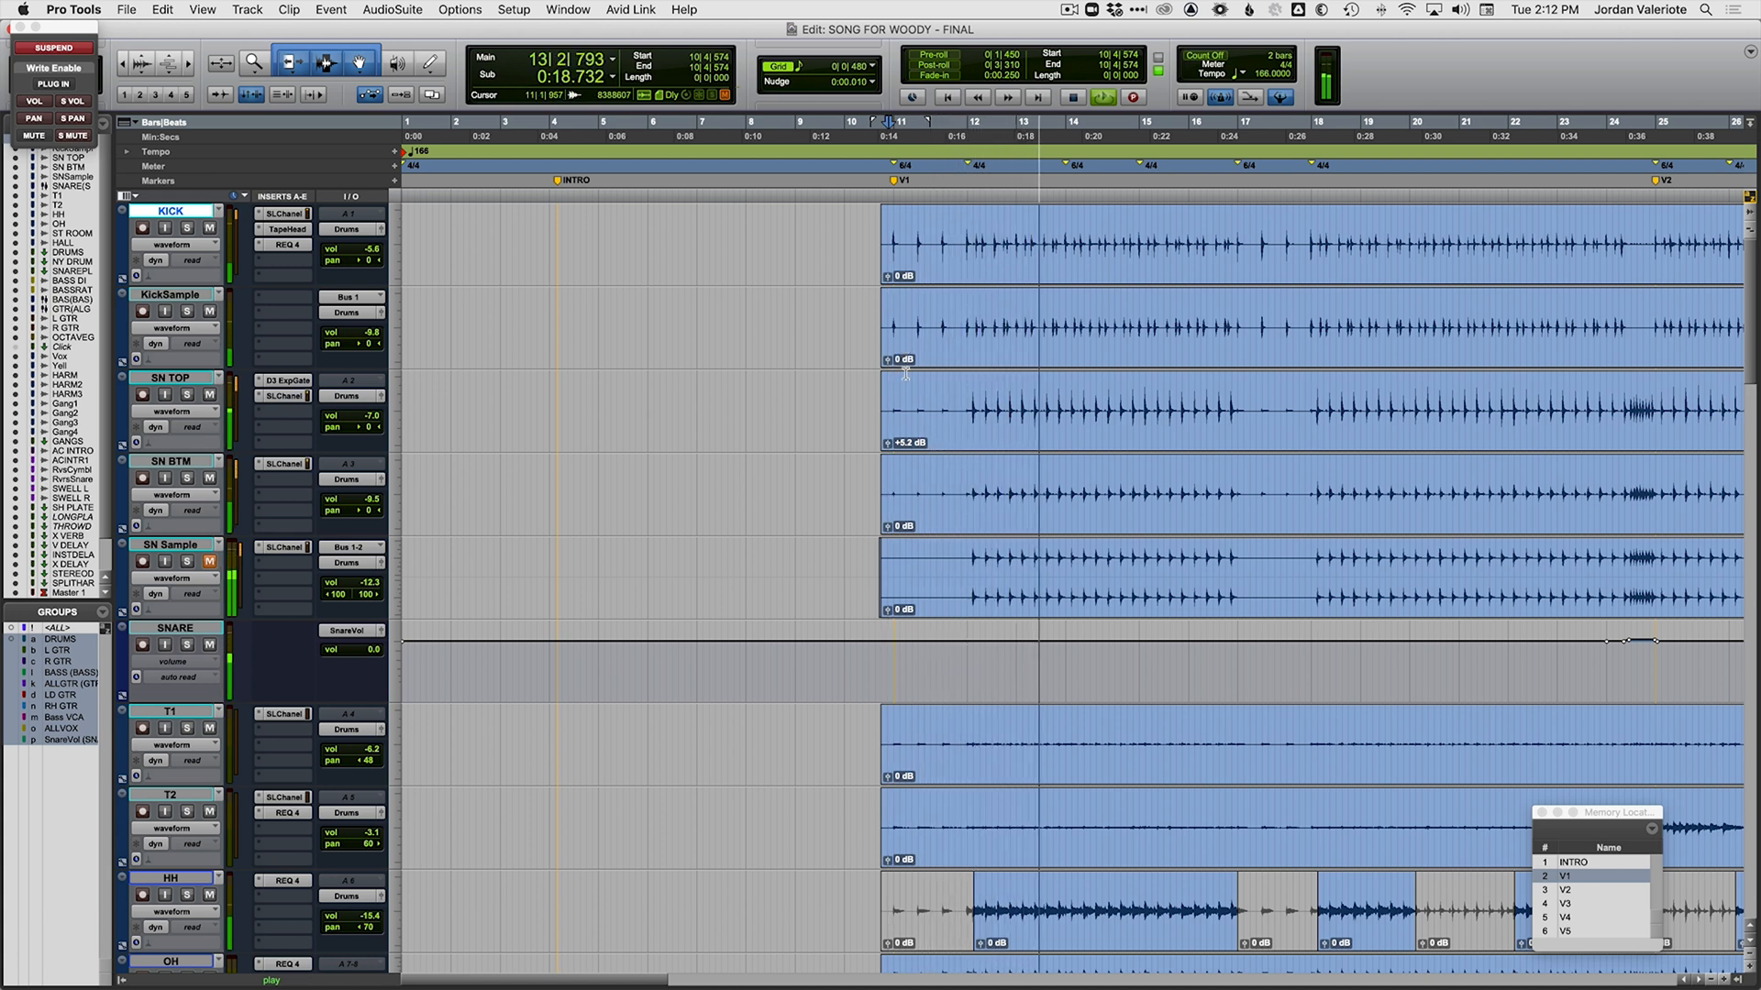
pyautogui.press('super+equal')
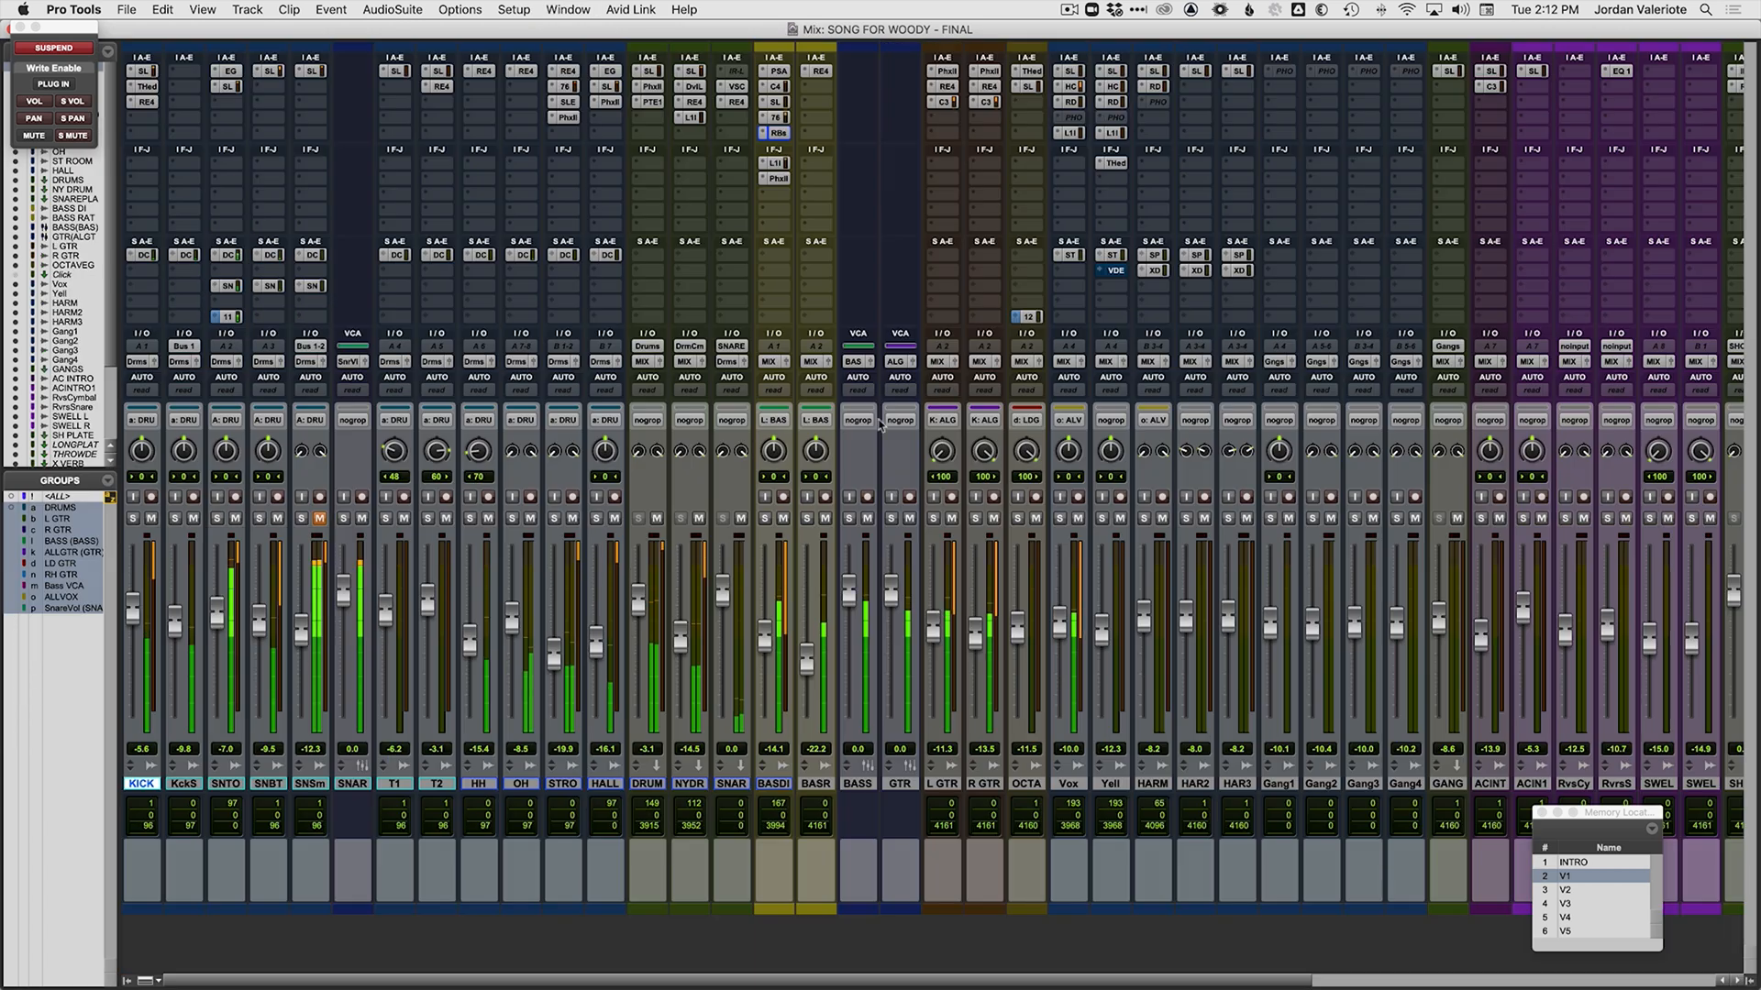
# Step: Solo the drum tracks from KICK to HALL and insert Escalator on the SN TOP track, set to 30%
pyautogui.click(217, 519)
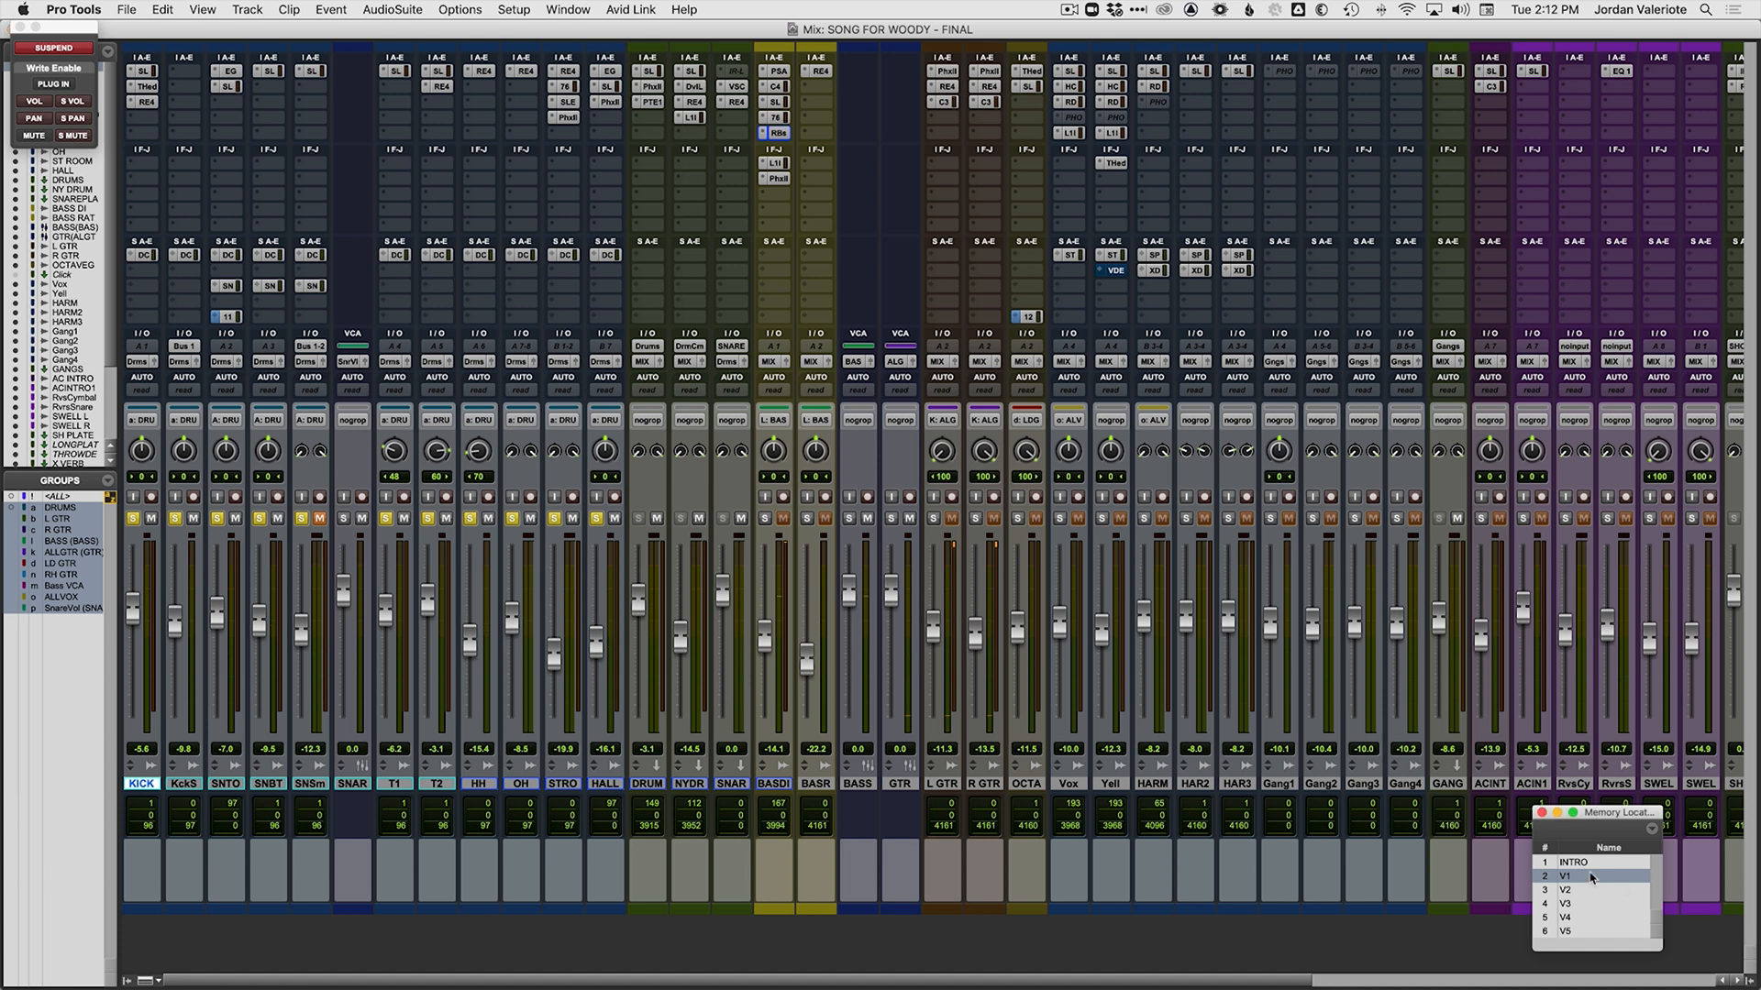
pyautogui.click(226, 102)
pyautogui.moveTo(314, 103)
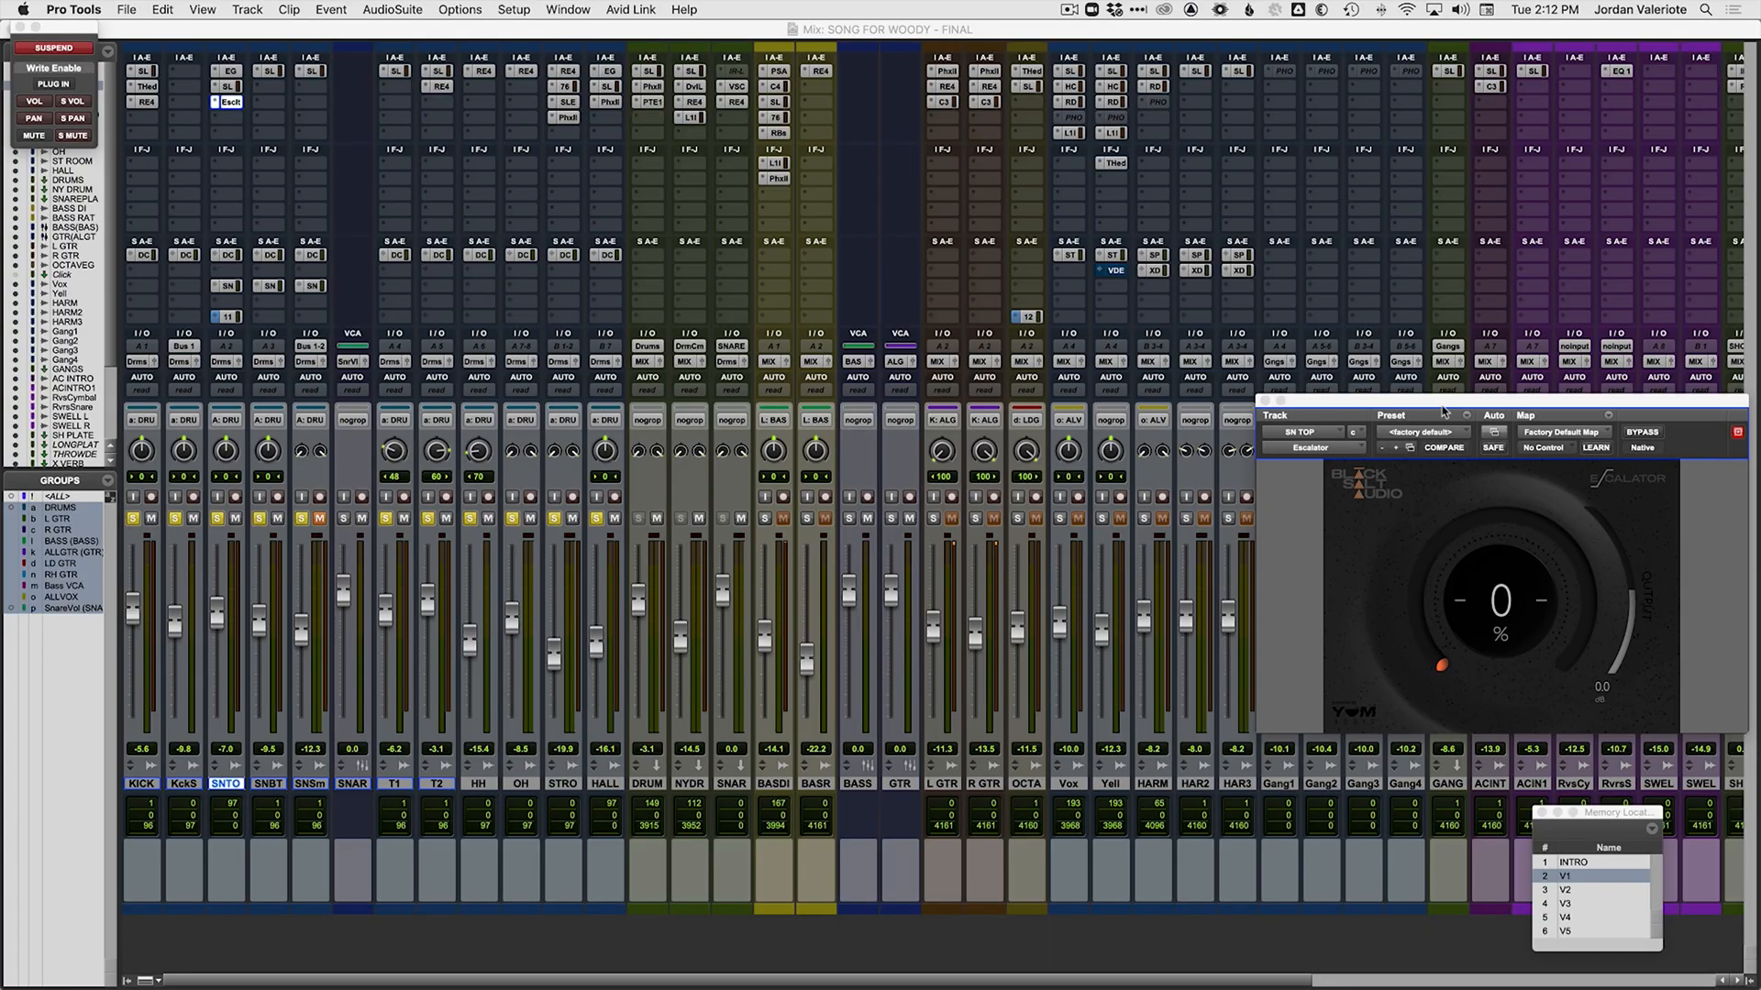
pyautogui.moveTo(1442, 412); pyautogui.dragTo(947, 348)
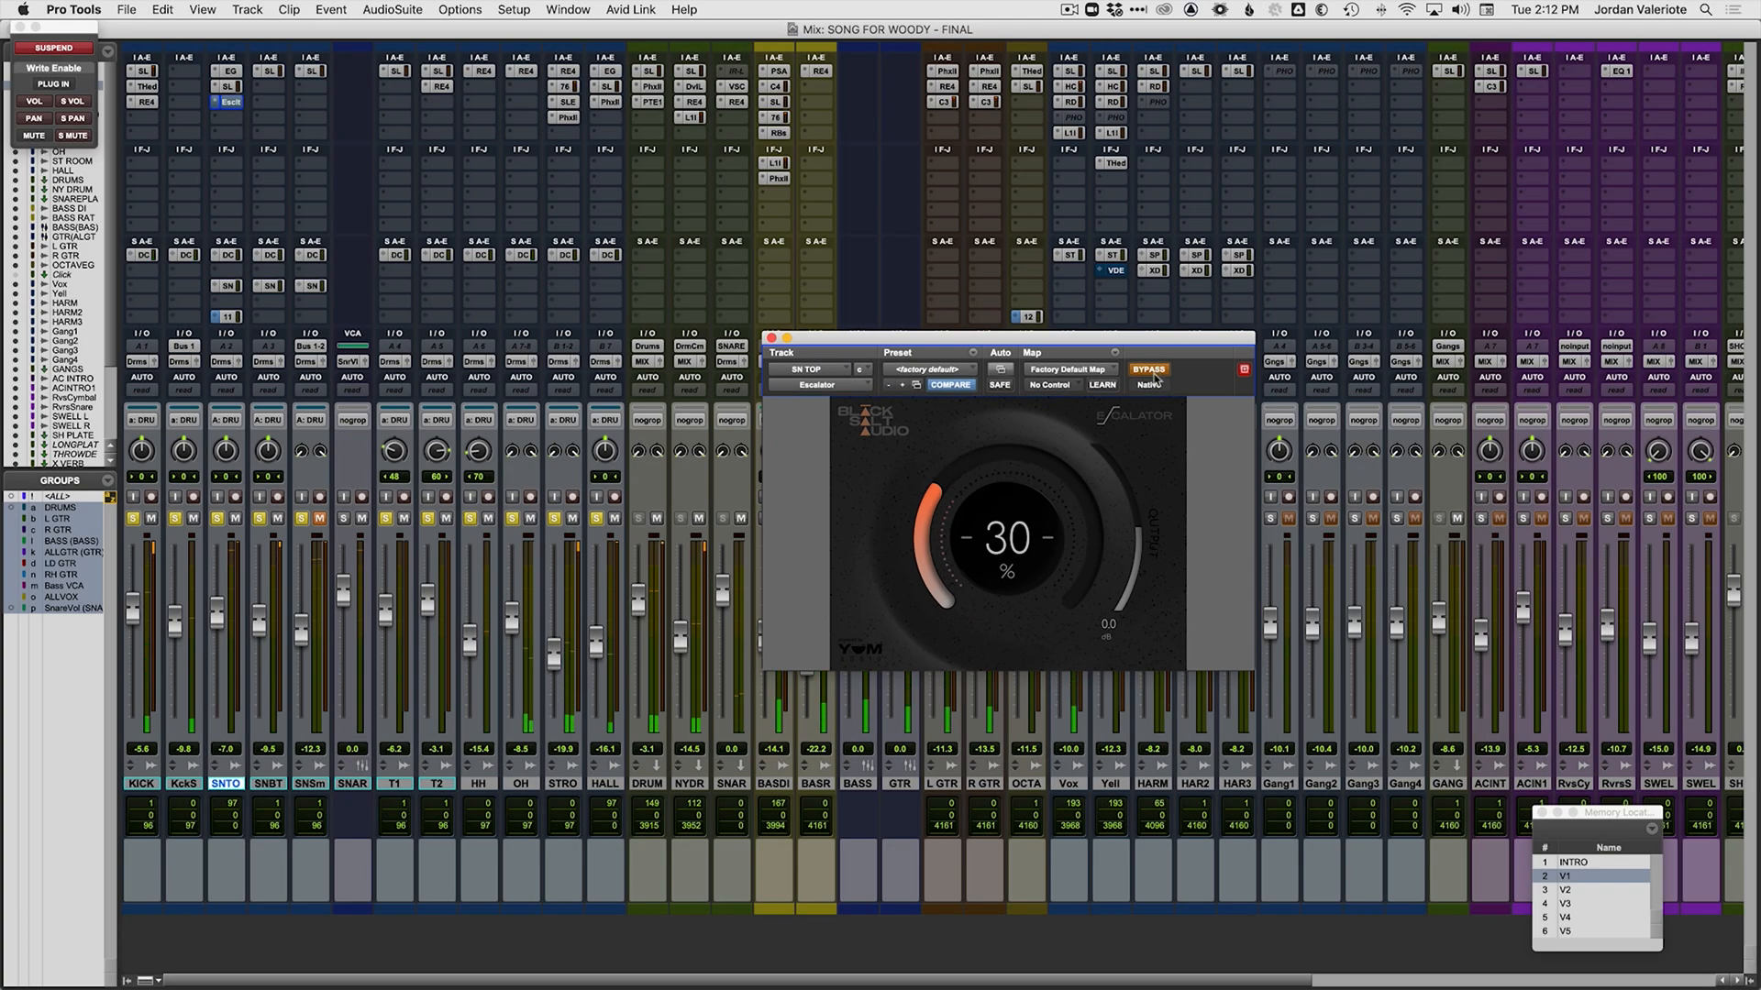
# Step: Play the drums with Escalator taken off bypass, then leave only the SN TOP track soloed
pyautogui.press('space')
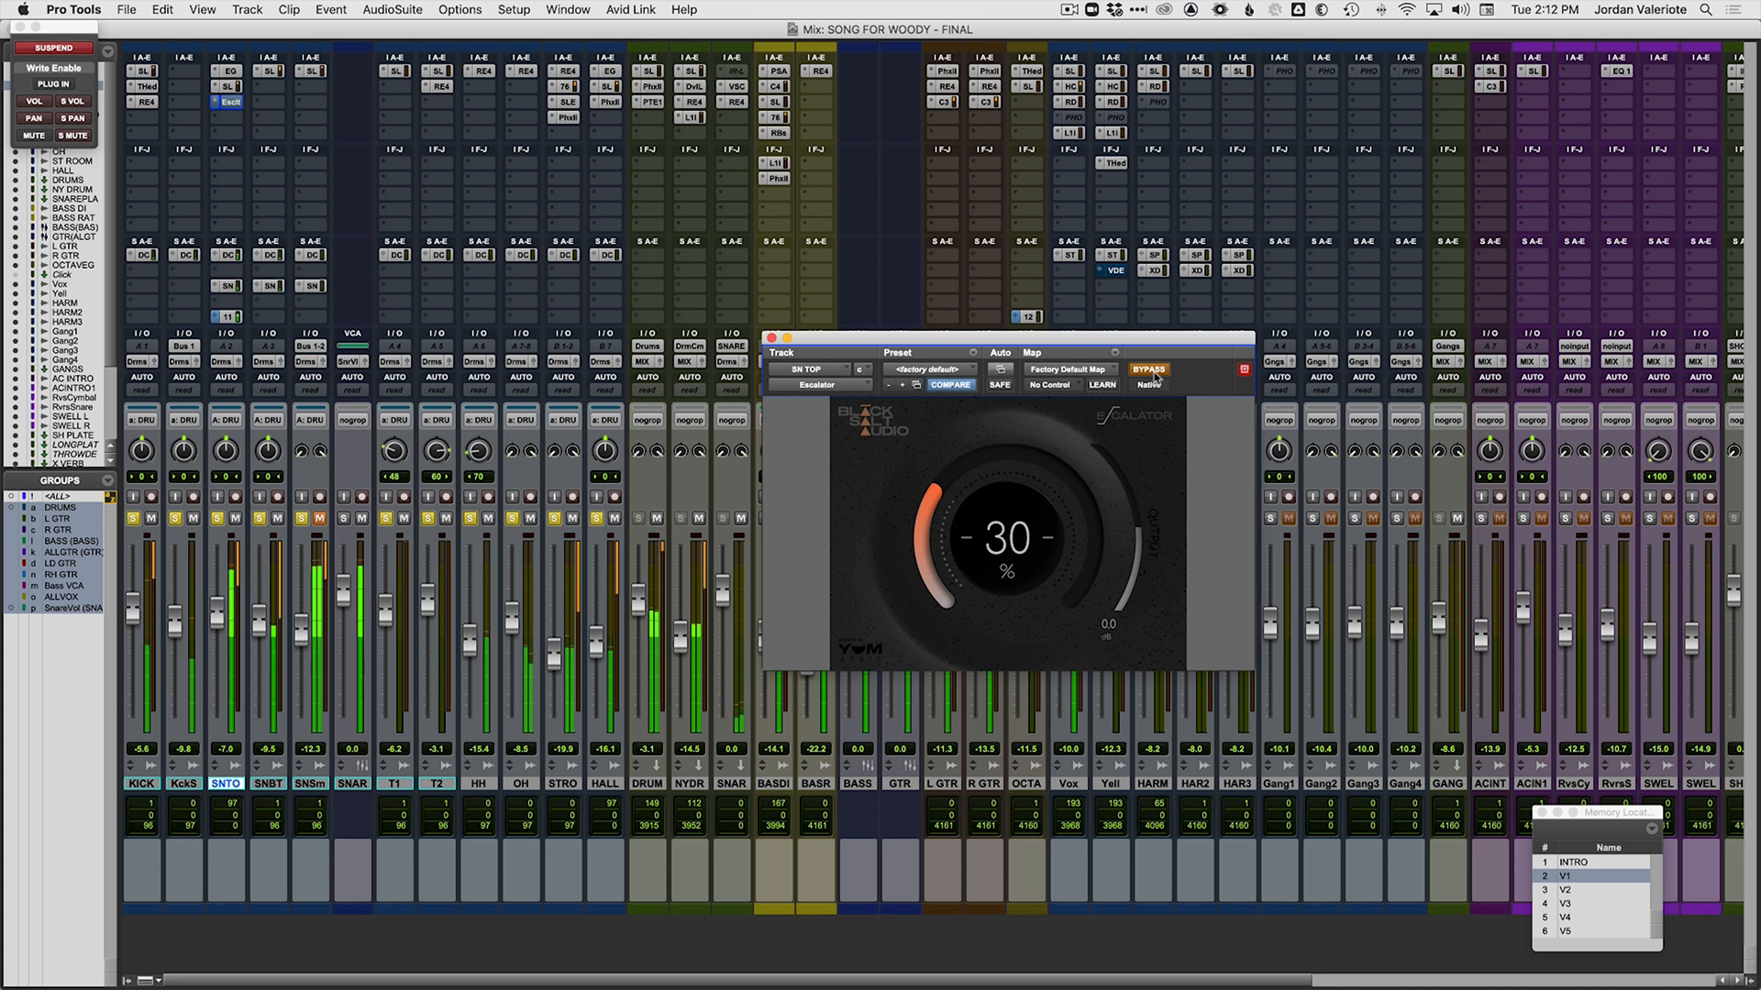
pyautogui.moveTo(1145, 349); pyautogui.dragTo(726, 262)
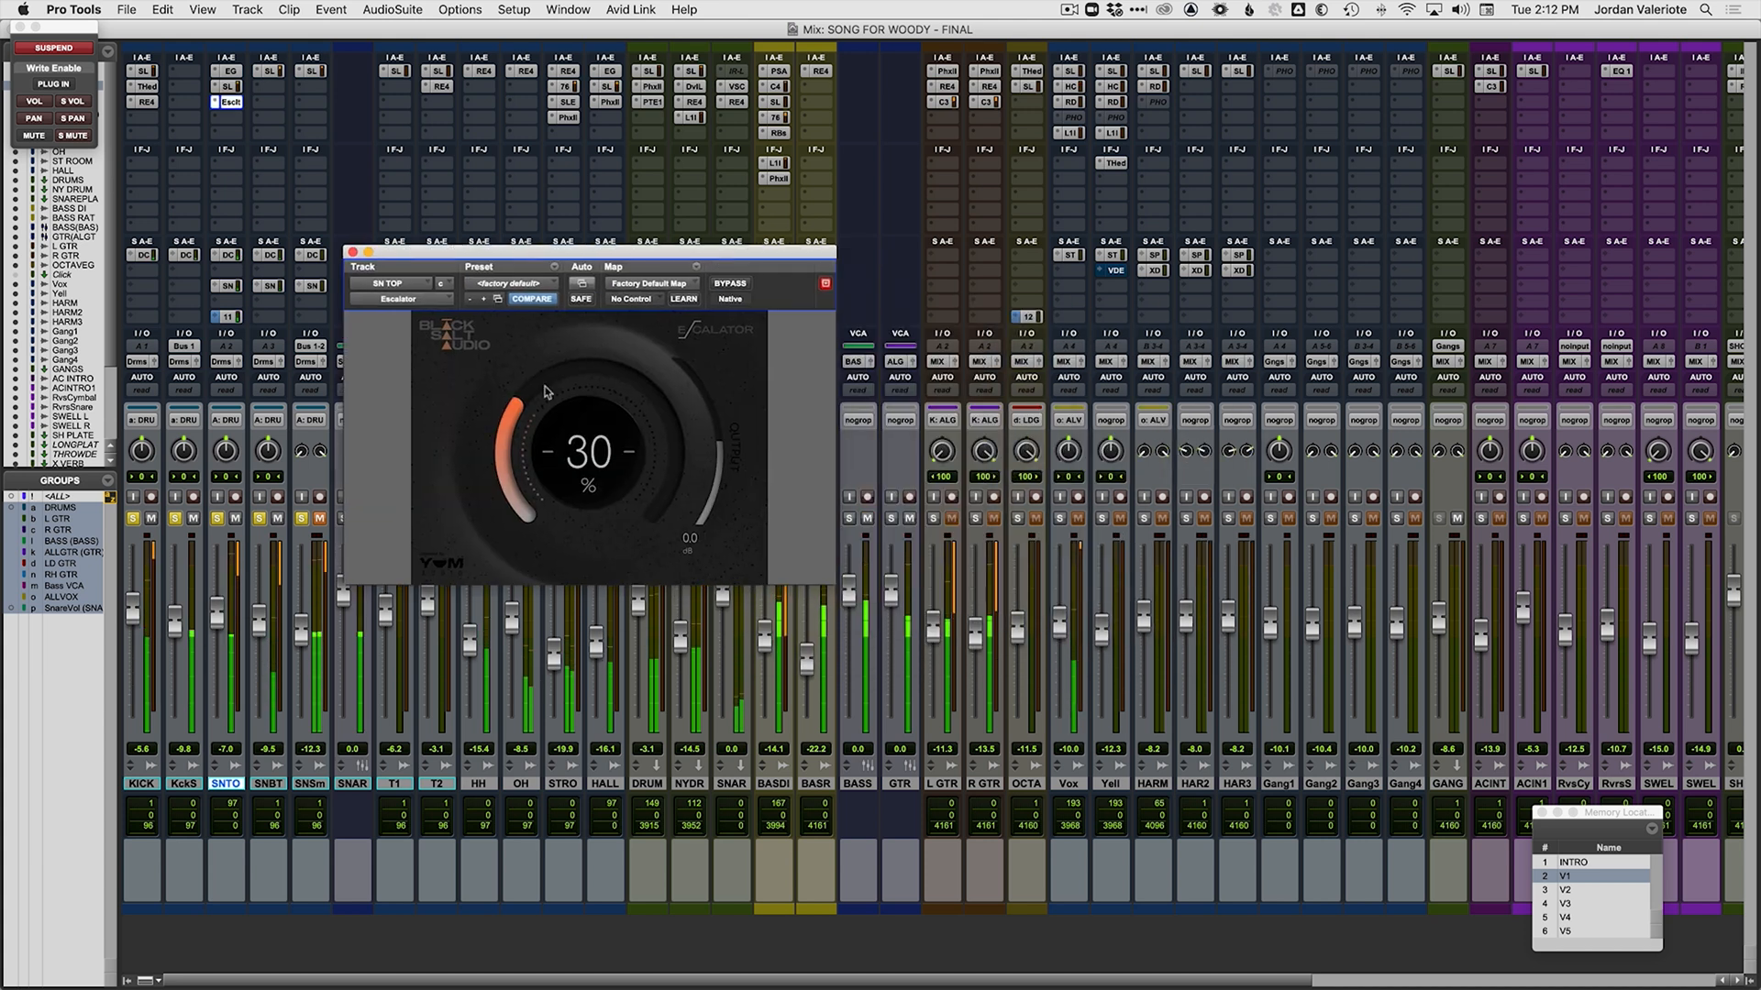
pyautogui.keyDown('super'); pyautogui.click(216, 520); pyautogui.keyUp('super')
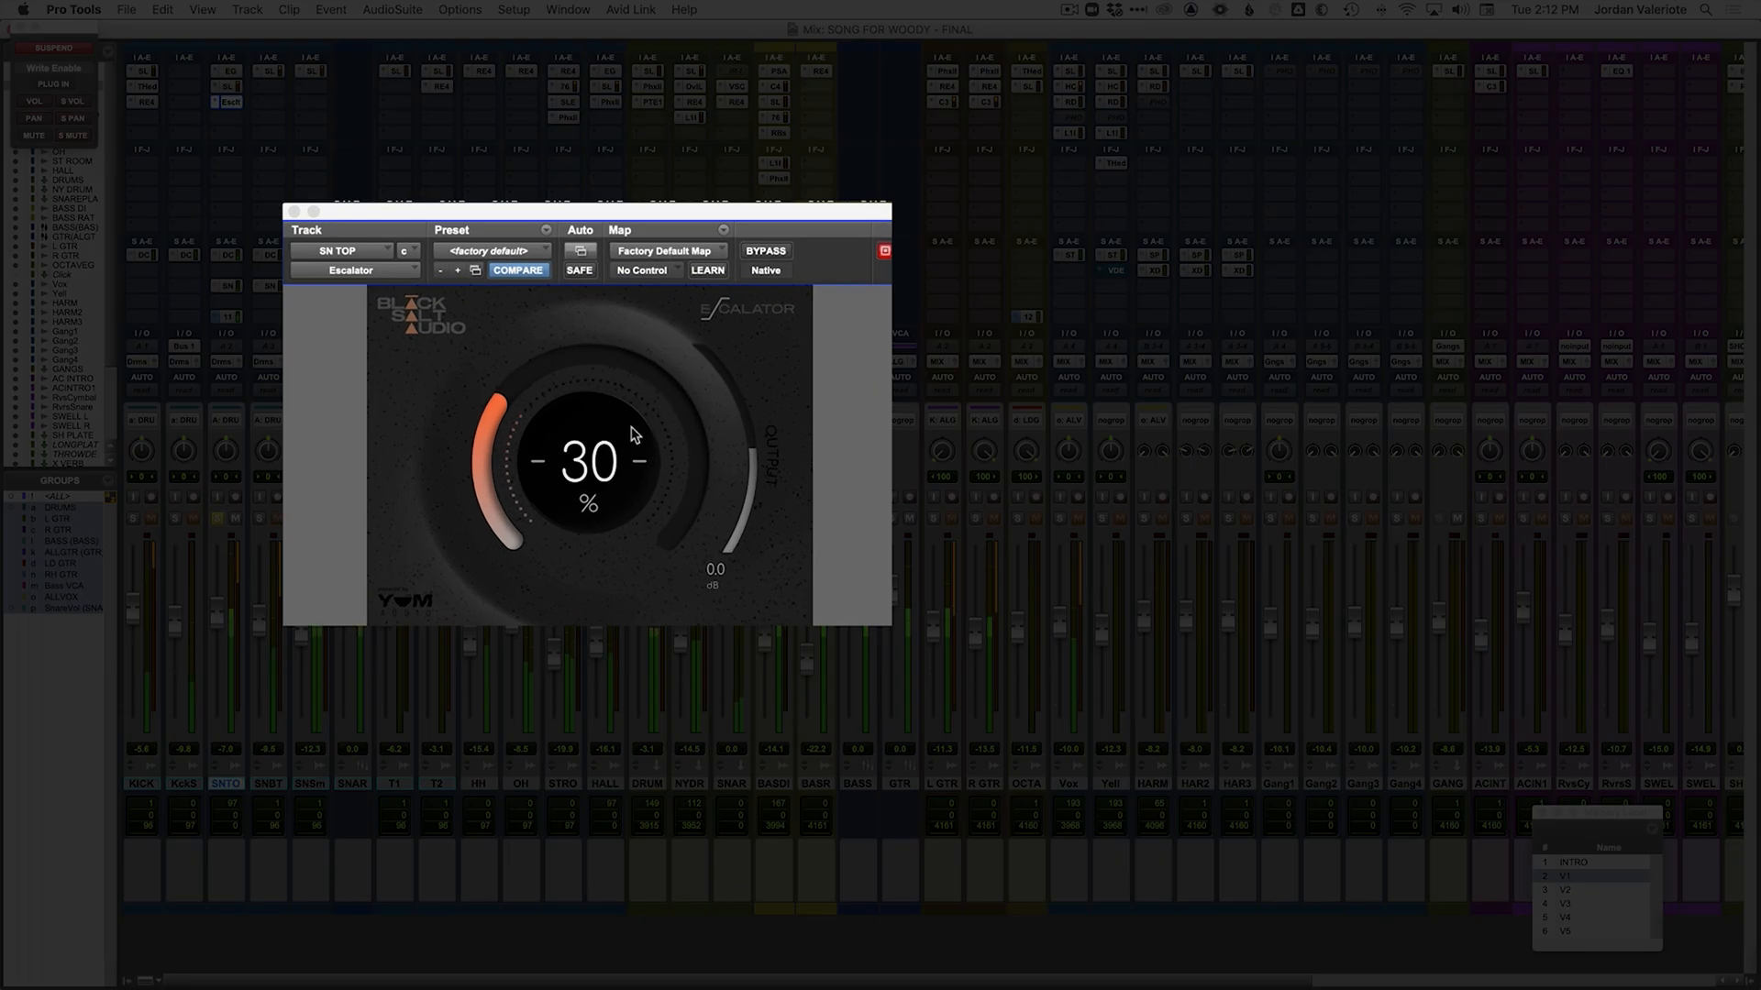
# Step: Set Escalator on SN TOP to 35% and lower its output to -2.3 dB
pyautogui.moveTo(627, 430); pyautogui.dragTo(640, 471)
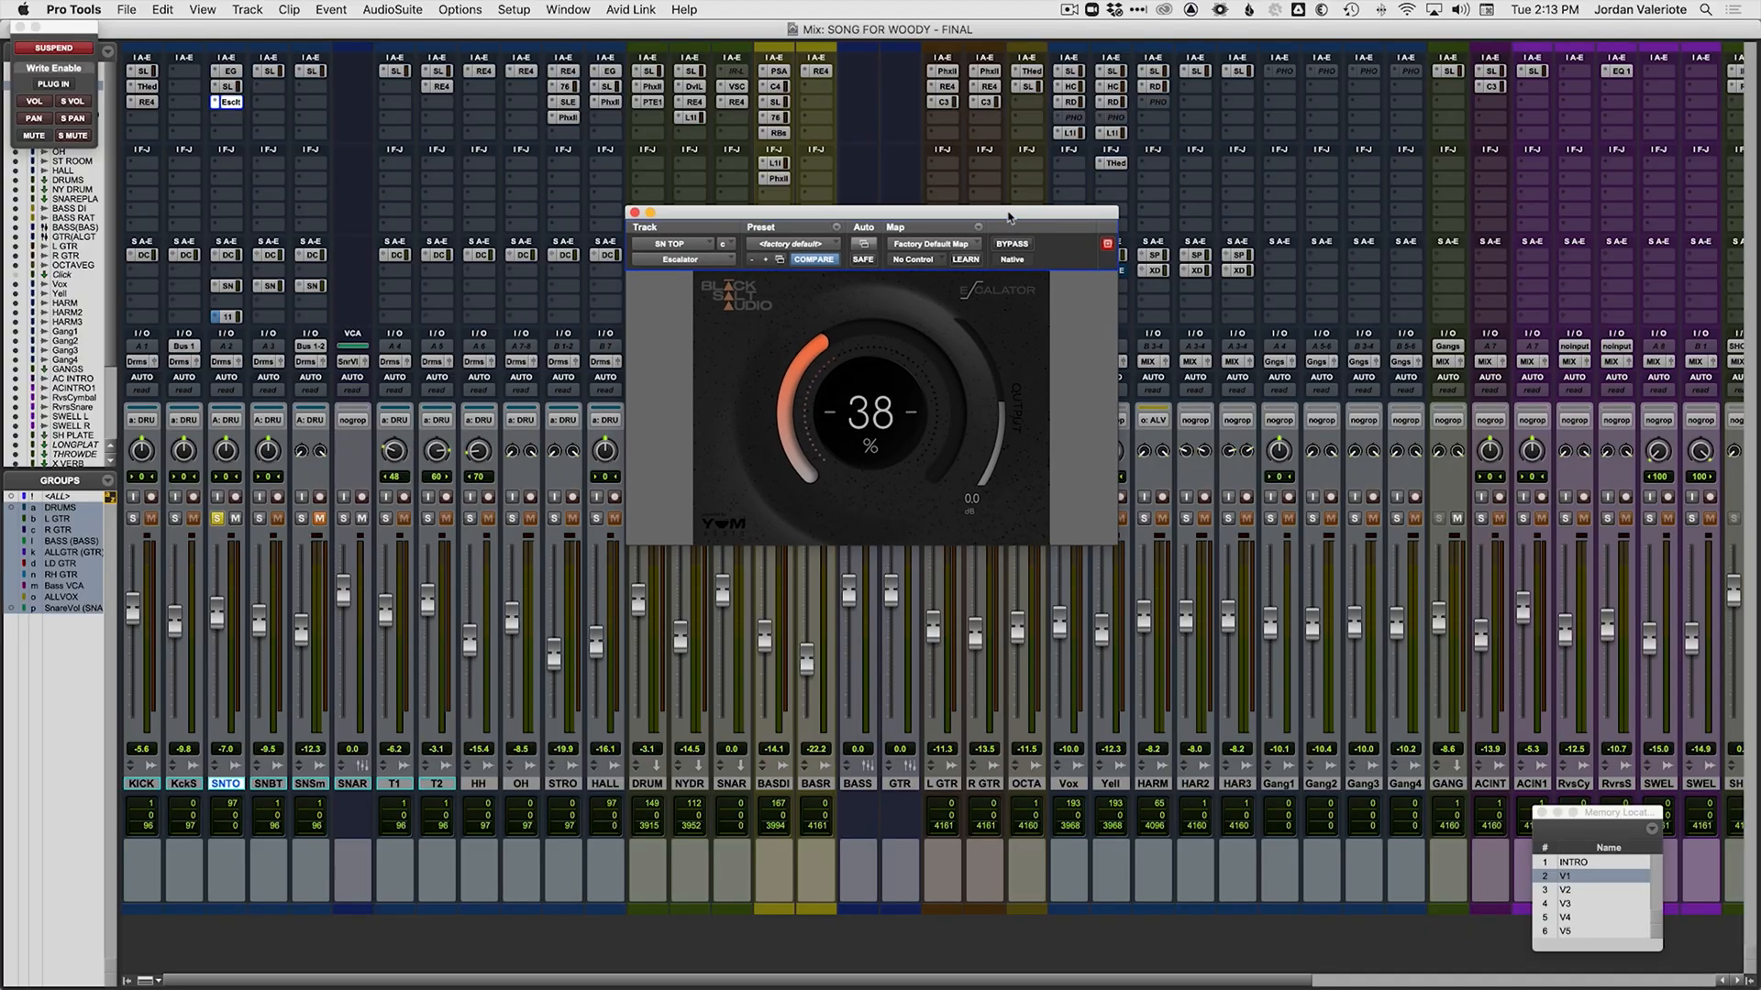
pyautogui.moveTo(1008, 213); pyautogui.dragTo(1009, 212)
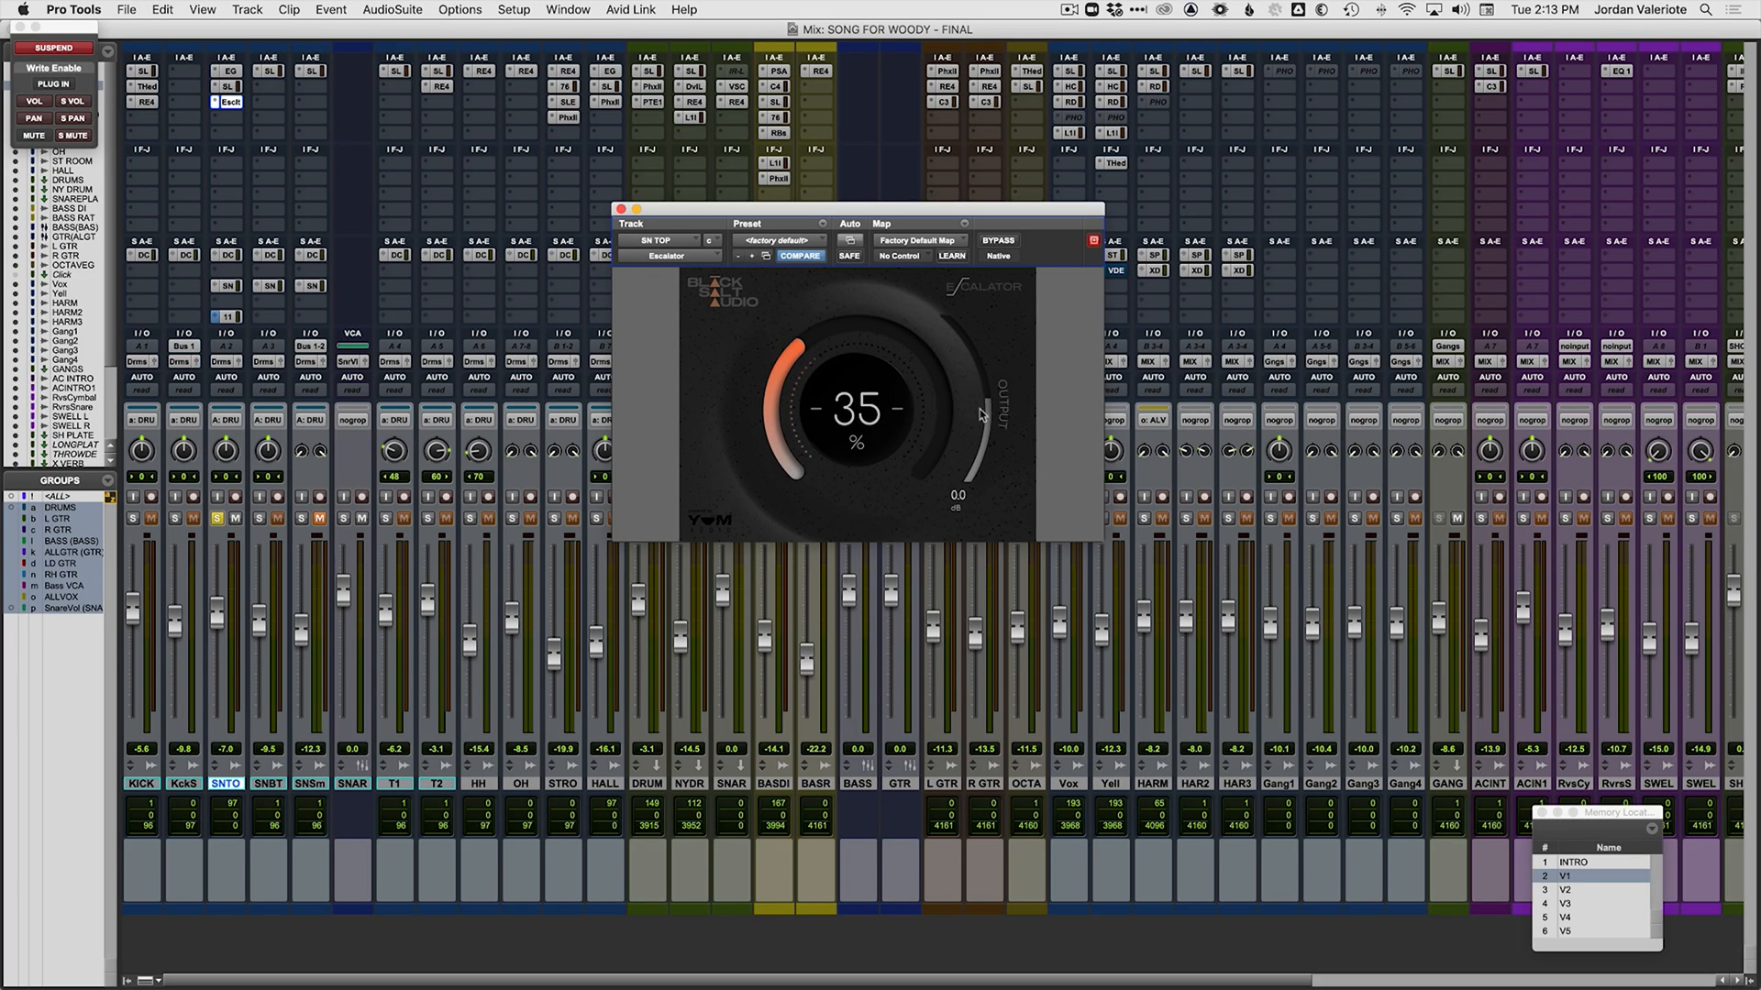
pyautogui.press('space')
pyautogui.moveTo(998, 415); pyautogui.dragTo(998, 417)
# Step: Play the soloed snare and compare Escalator bypassed and engaged at 35%
pyautogui.moveTo(684, 213); pyautogui.dragTo(505, 199)
pyautogui.press('space')
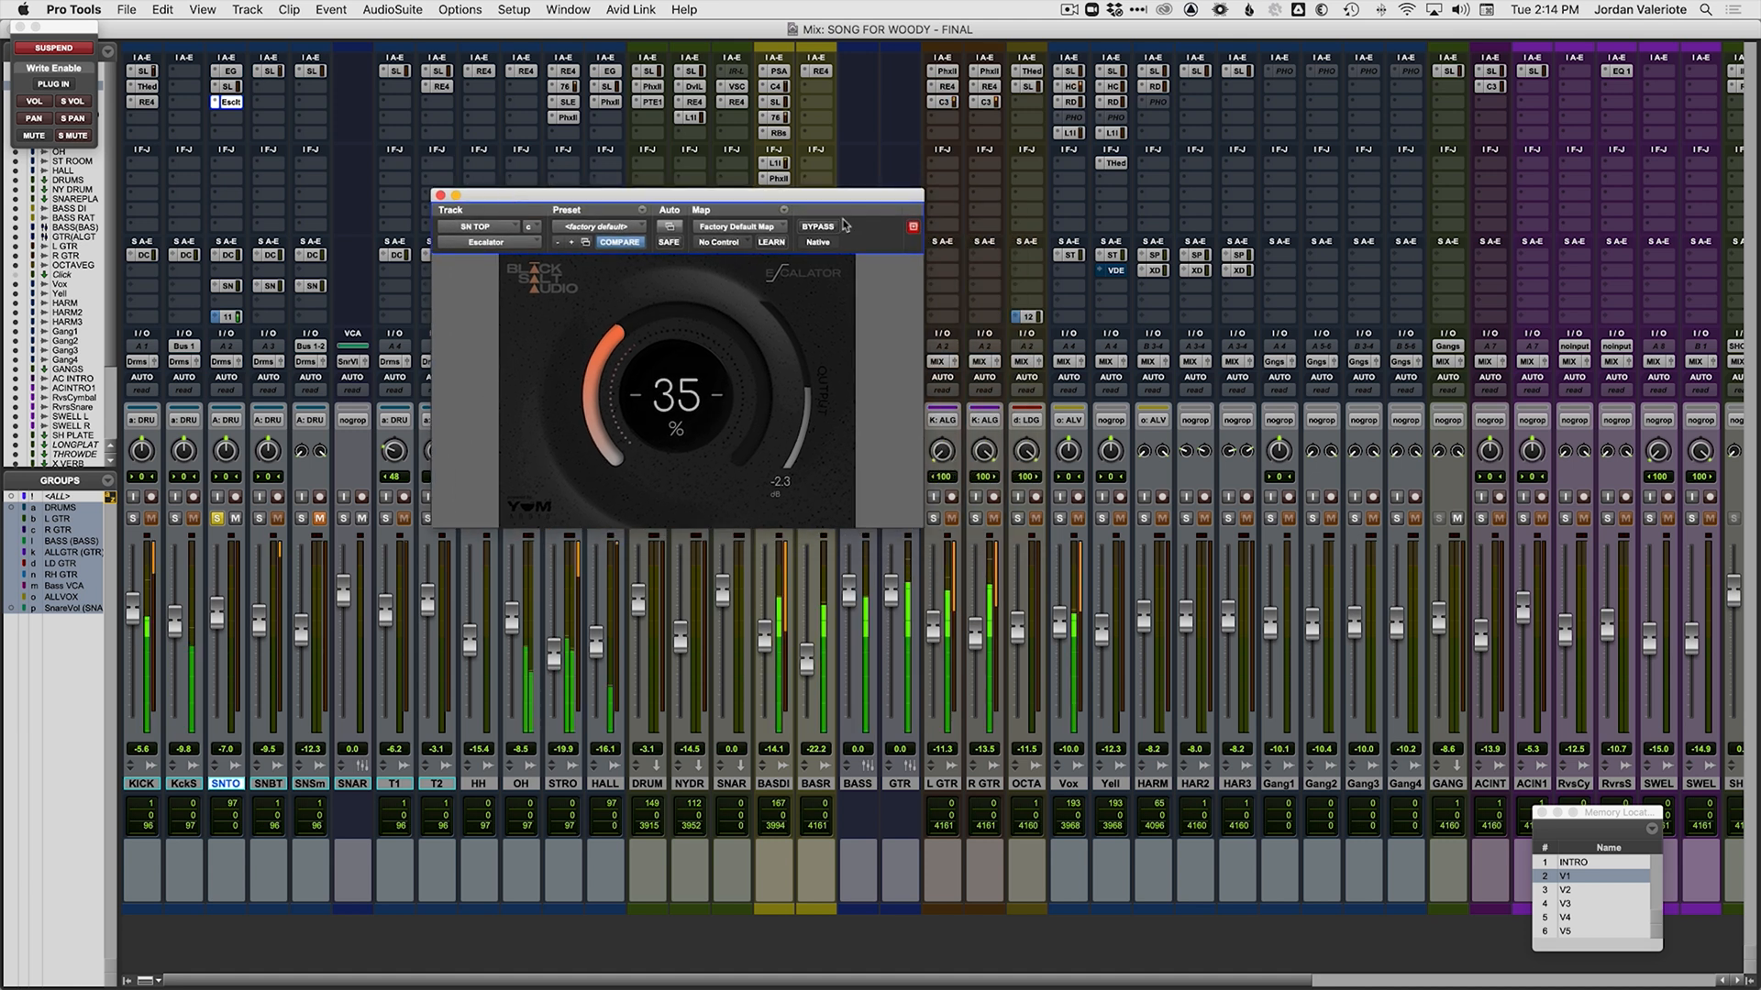
pyautogui.click(818, 228)
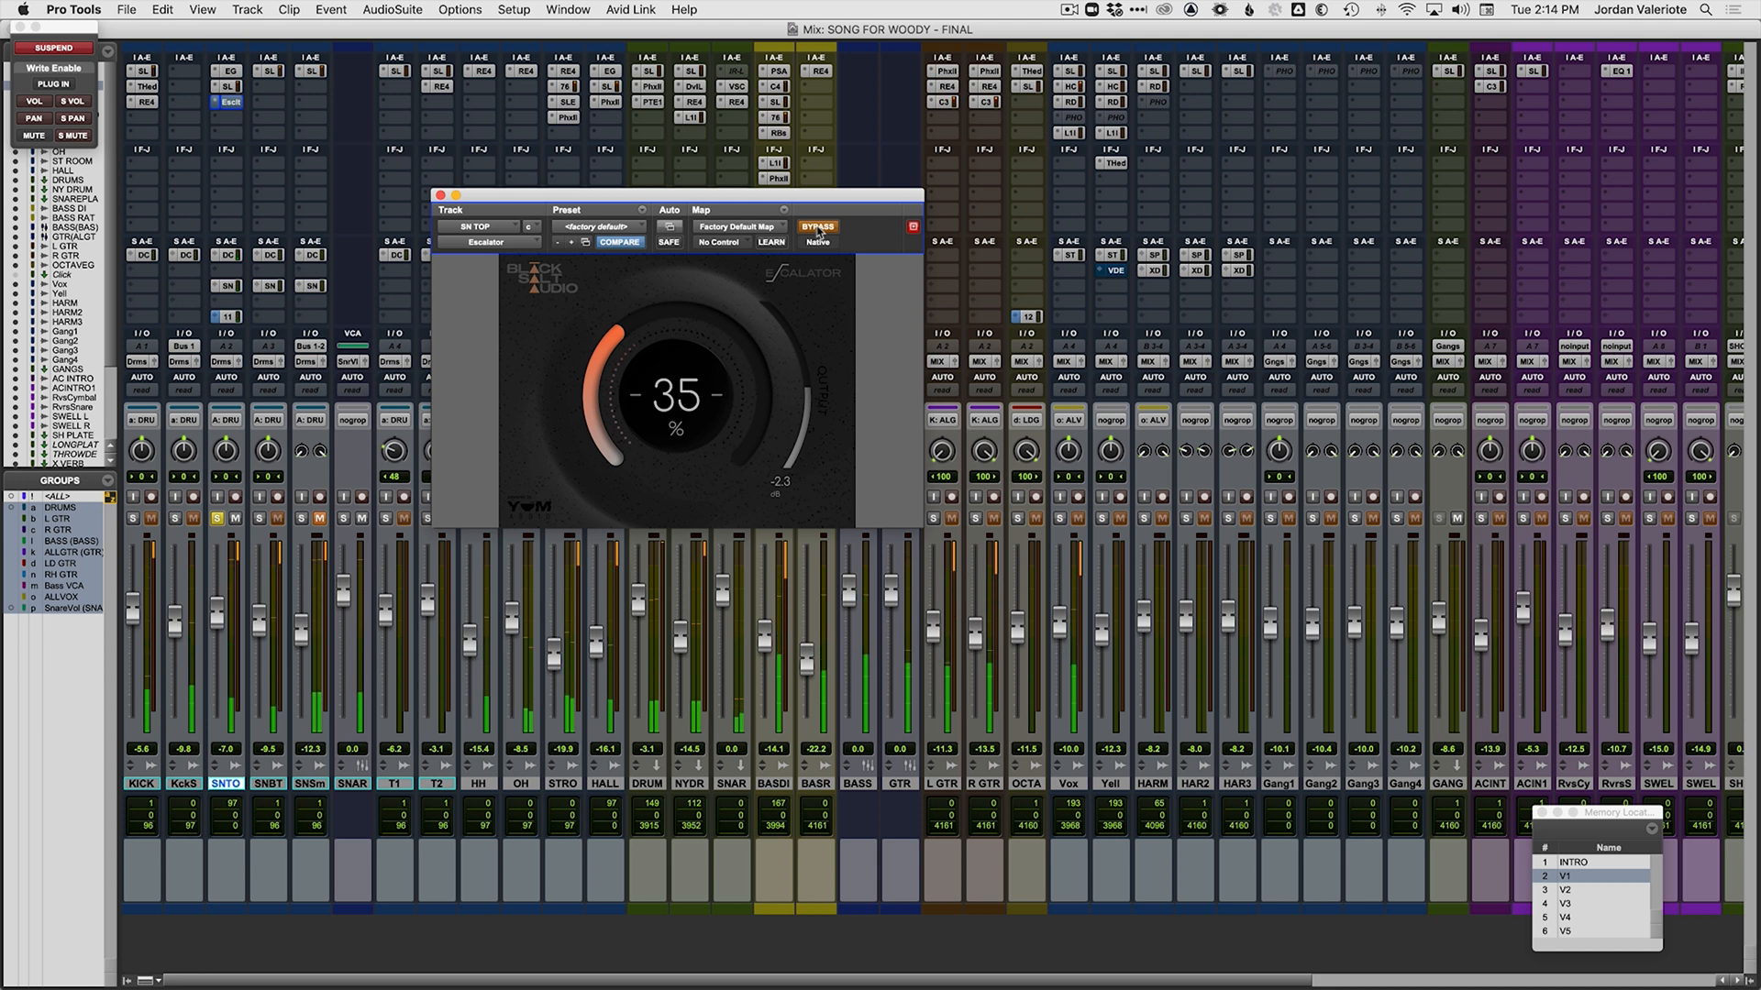
pyautogui.click(818, 227)
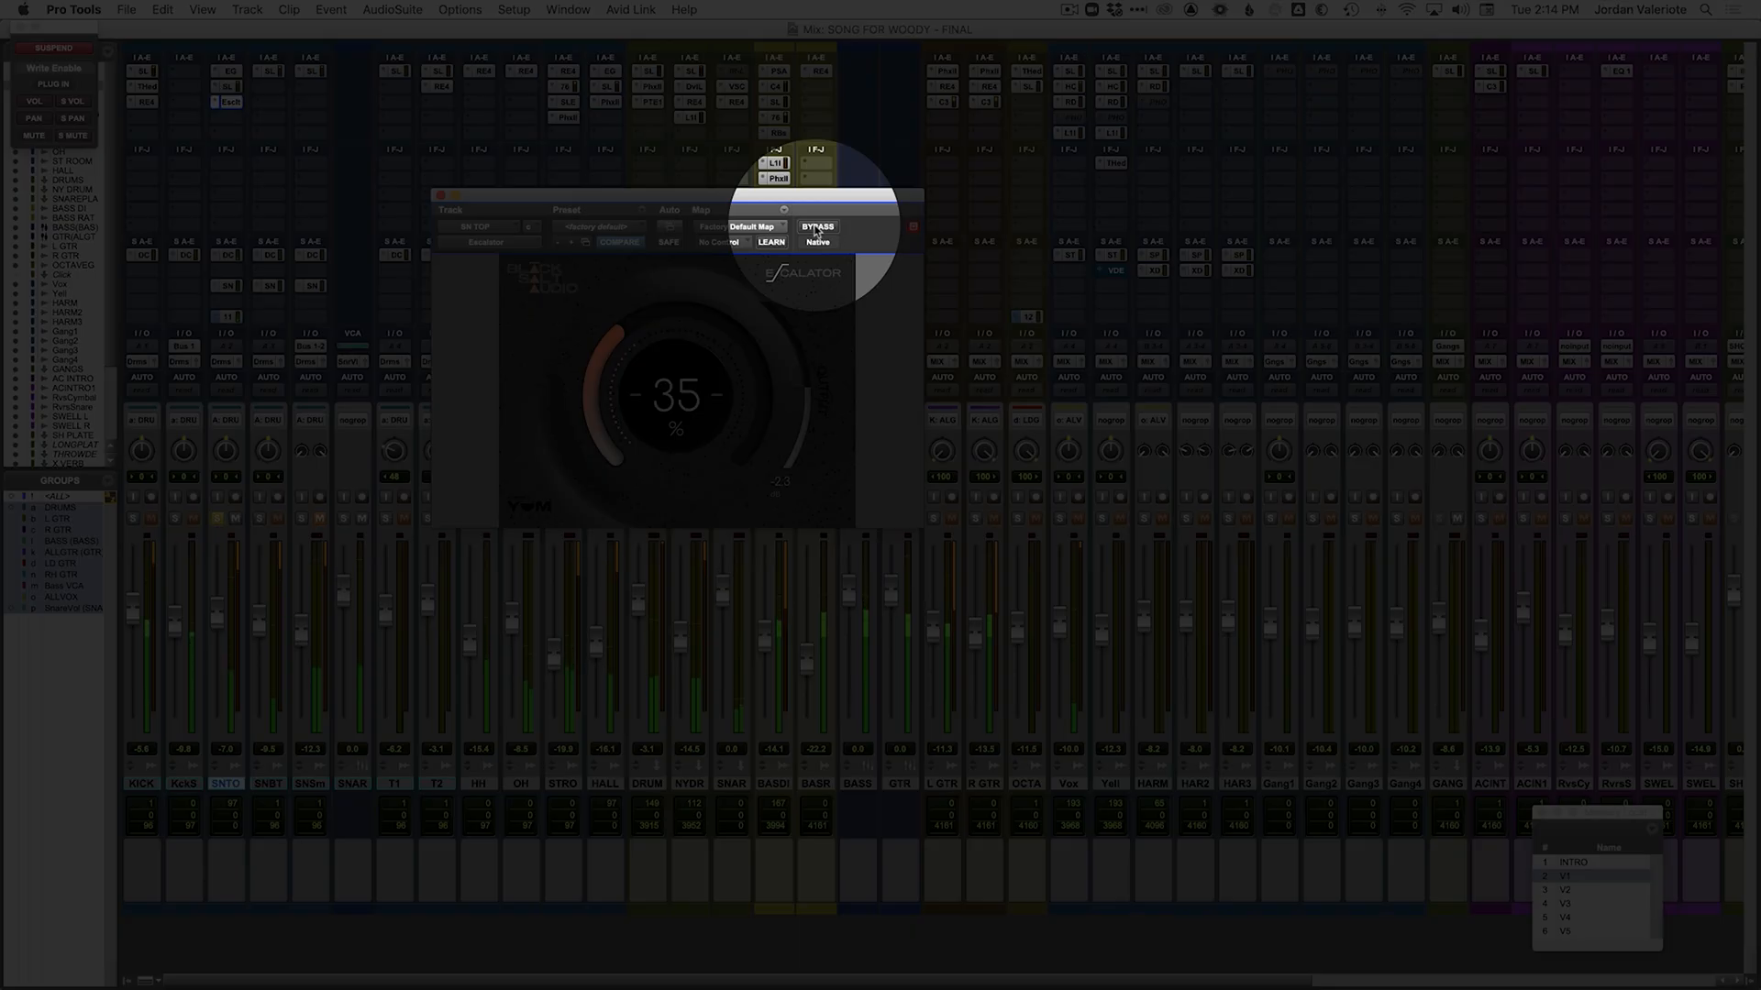
# Step: Try Escalator on SN TOP at 50% and compare it with the bypassed sound
pyautogui.click(815, 228)
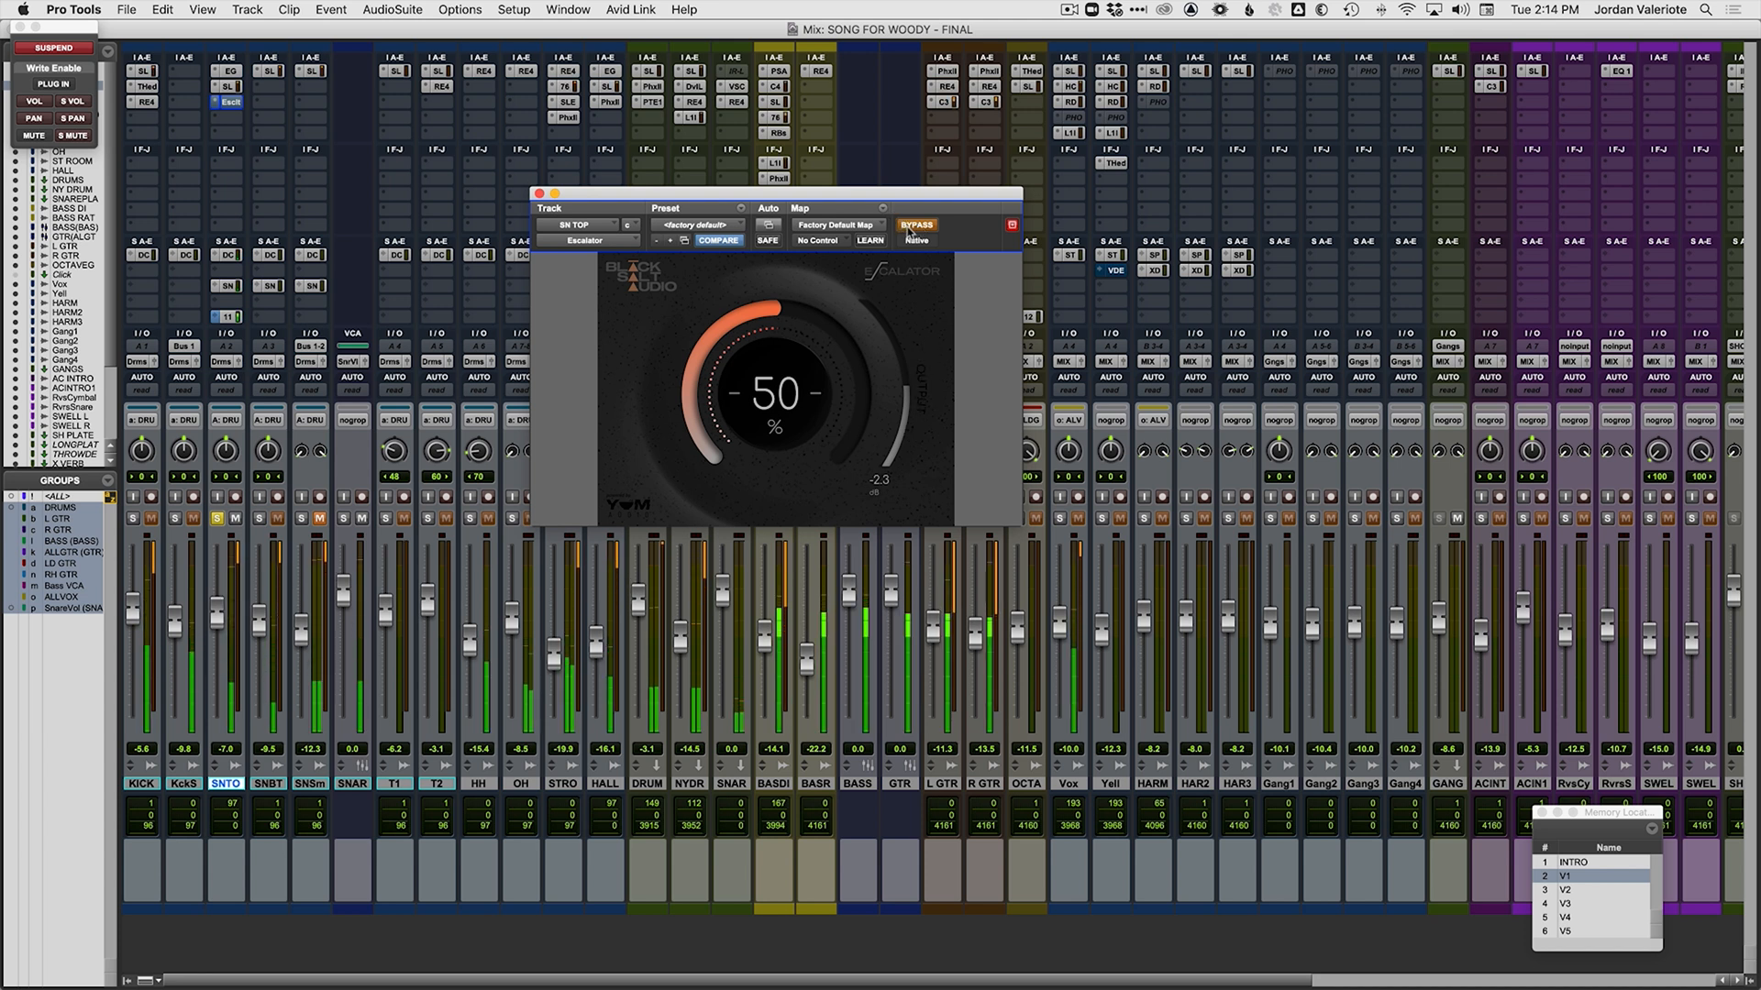
pyautogui.click(909, 233)
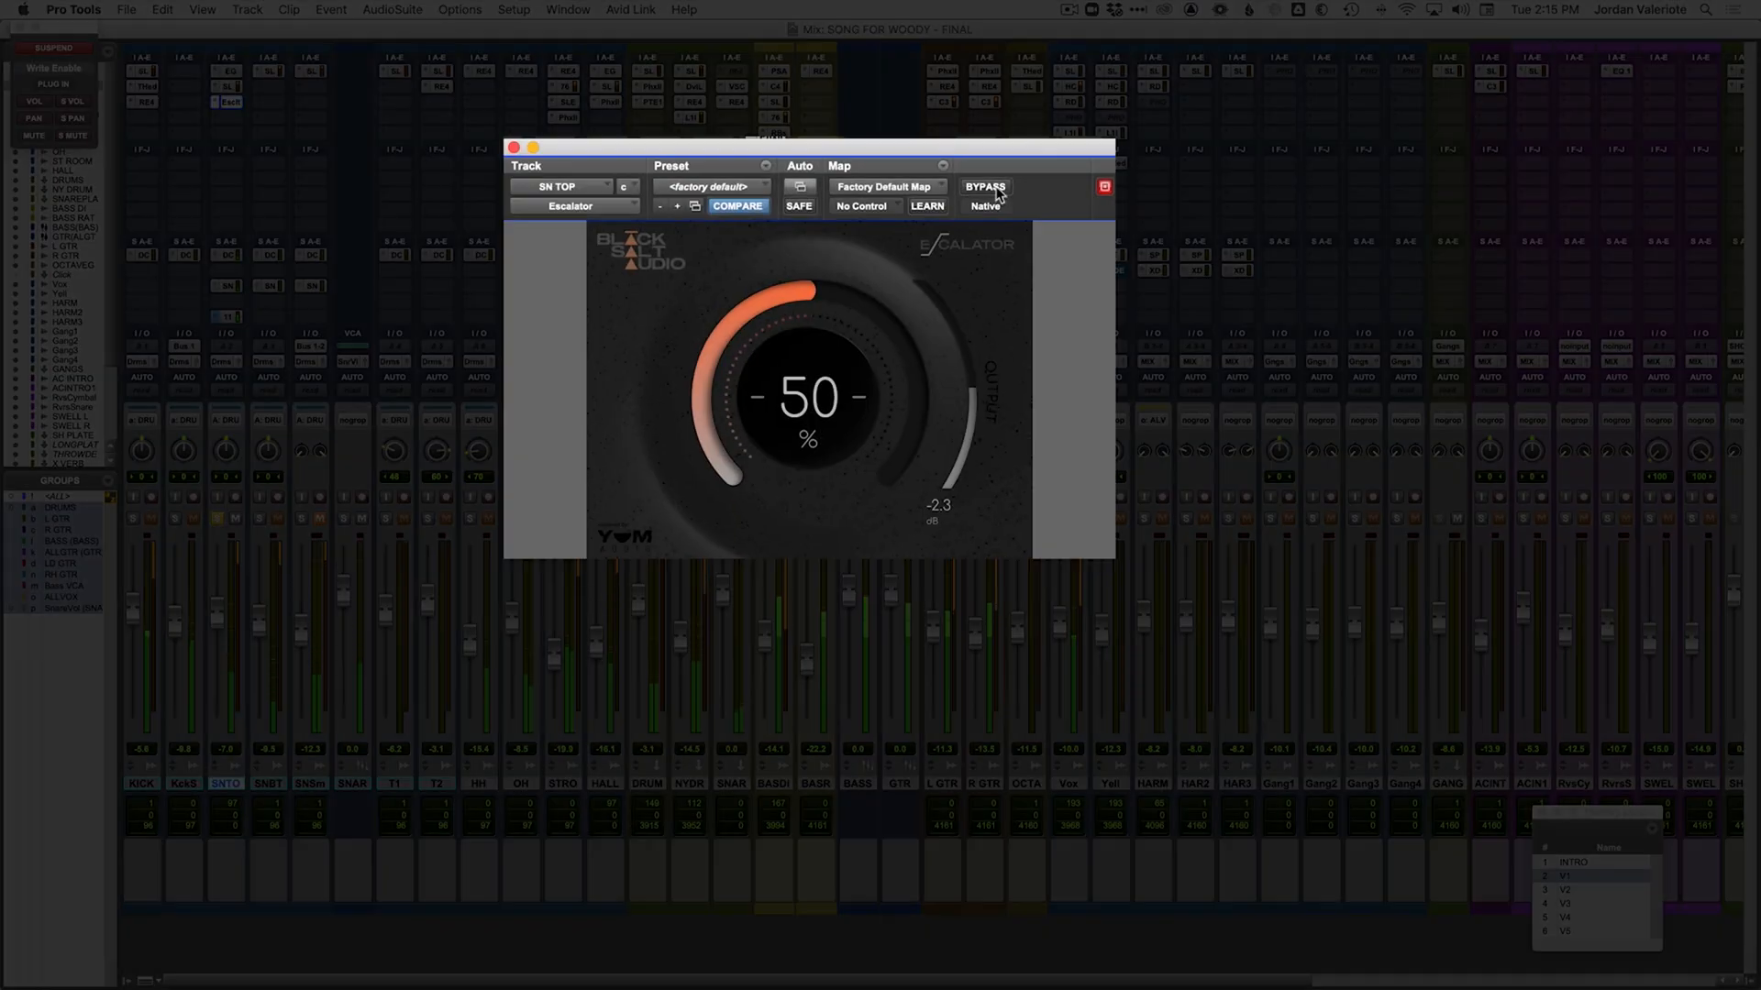
pyautogui.click(997, 189)
pyautogui.click(997, 189)
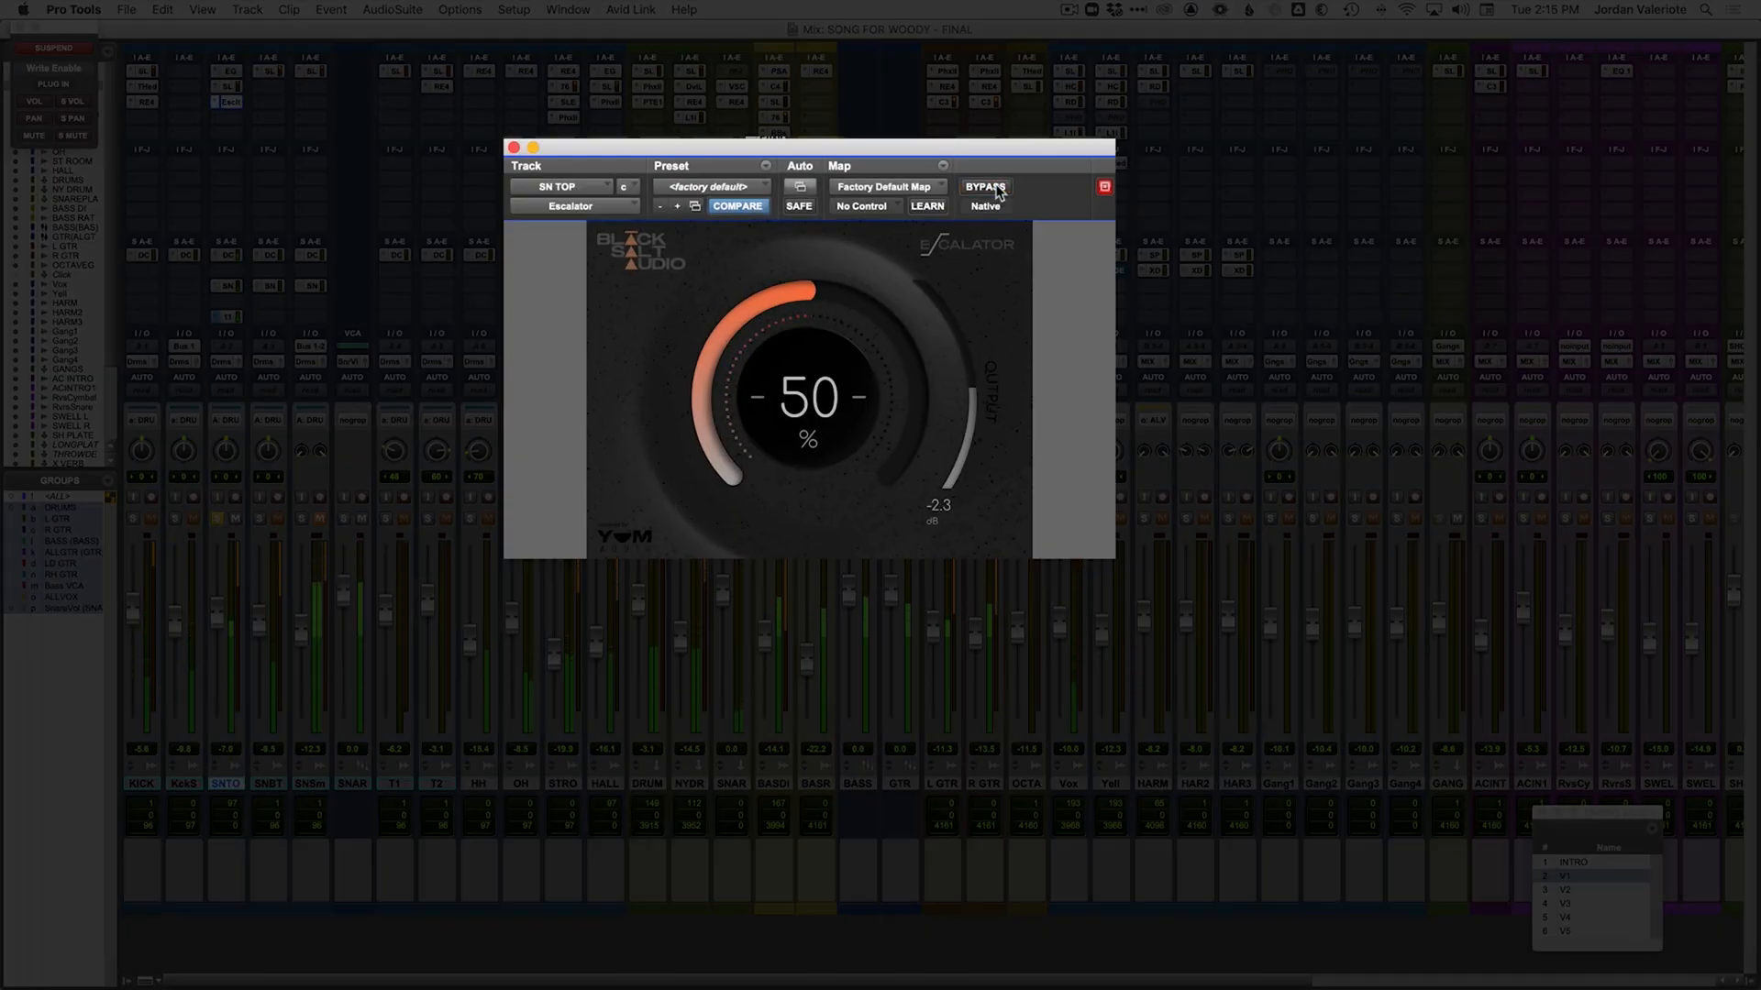
# Step: Set Escalator on SN TOP to 35%, check it against bypass, and close the plug-in with playback stopped
pyautogui.moveTo(840, 362); pyautogui.dragTo(832, 399)
pyautogui.click(985, 188)
pyautogui.click(983, 188)
pyautogui.press('space')
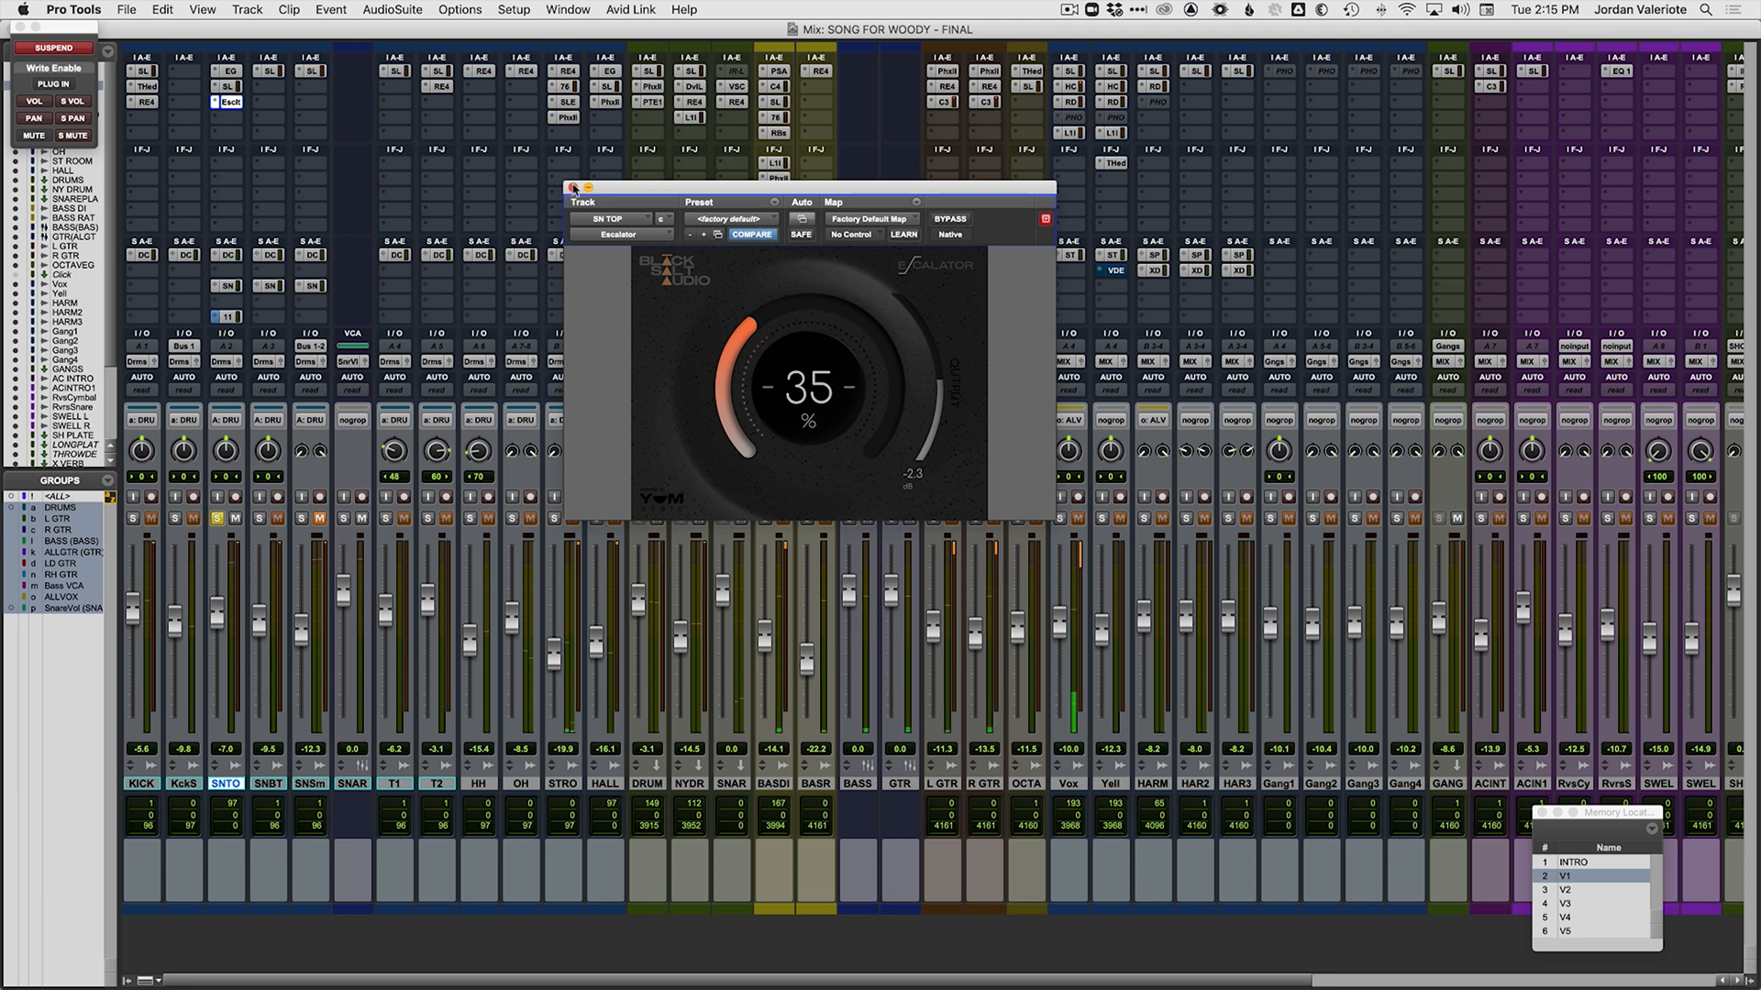
pyautogui.click(570, 185)
# Step: Play with all drum tracks soloed and insert the multi-mono Escalator on the DRUMS bus after its existing plug-ins
pyautogui.click(302, 518)
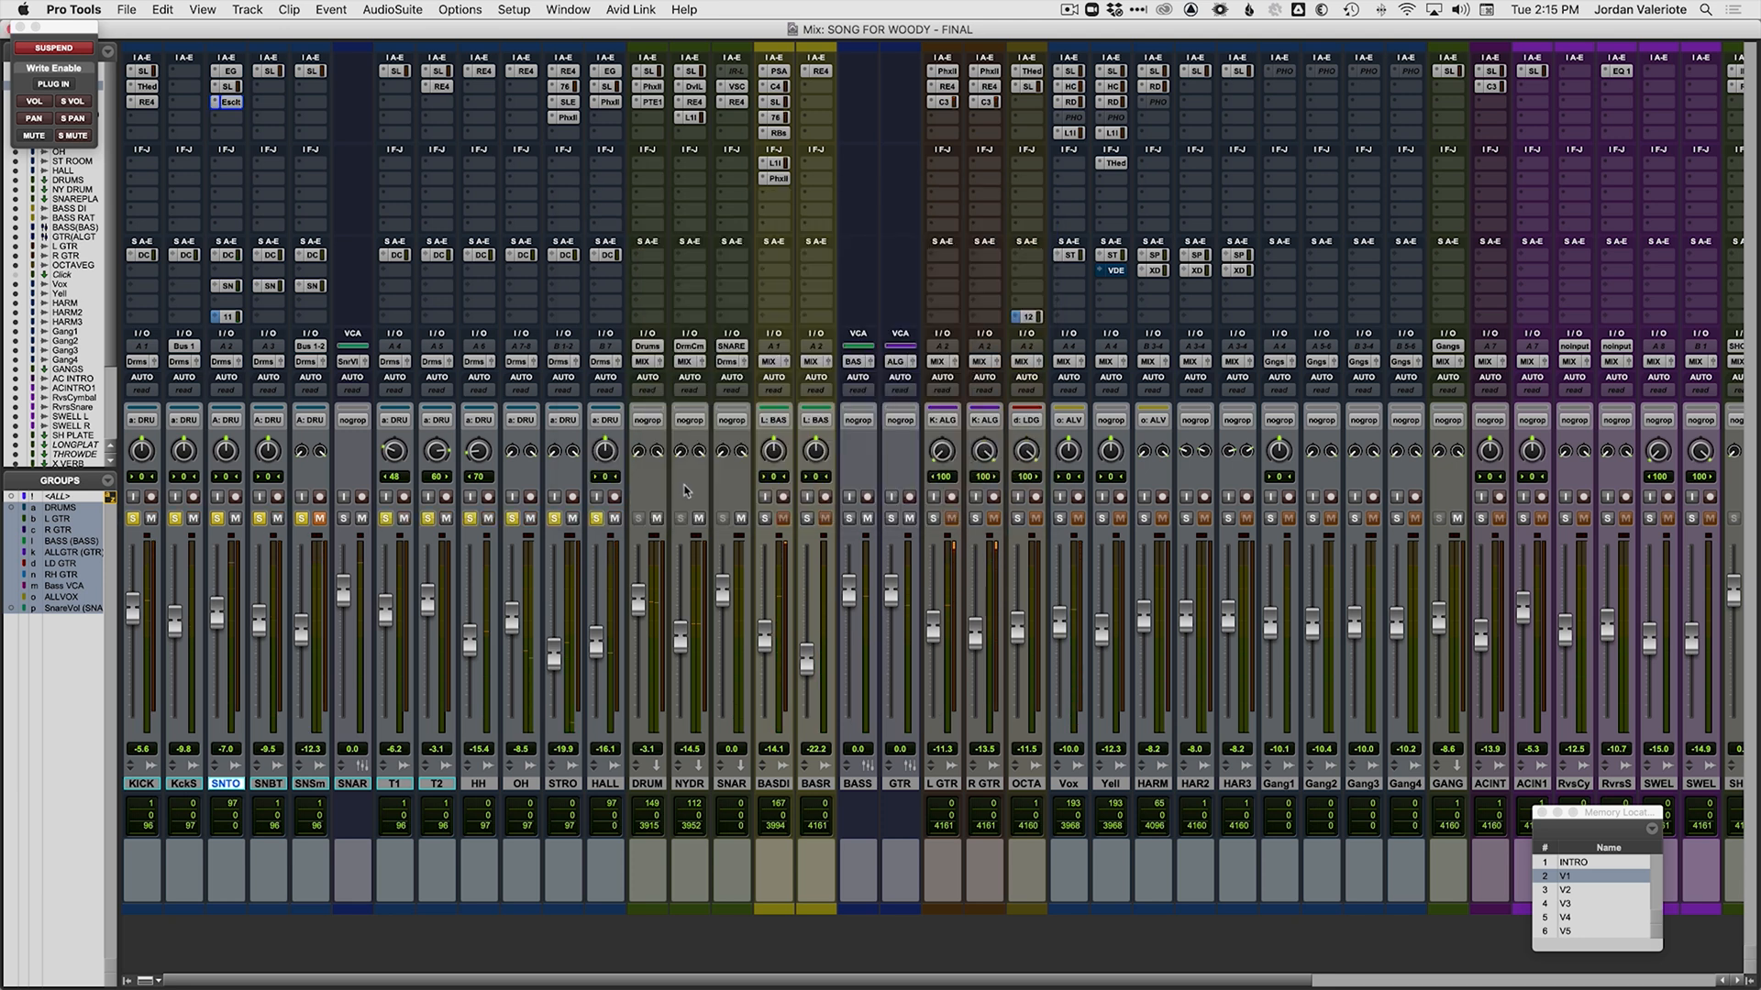
pyautogui.press('space')
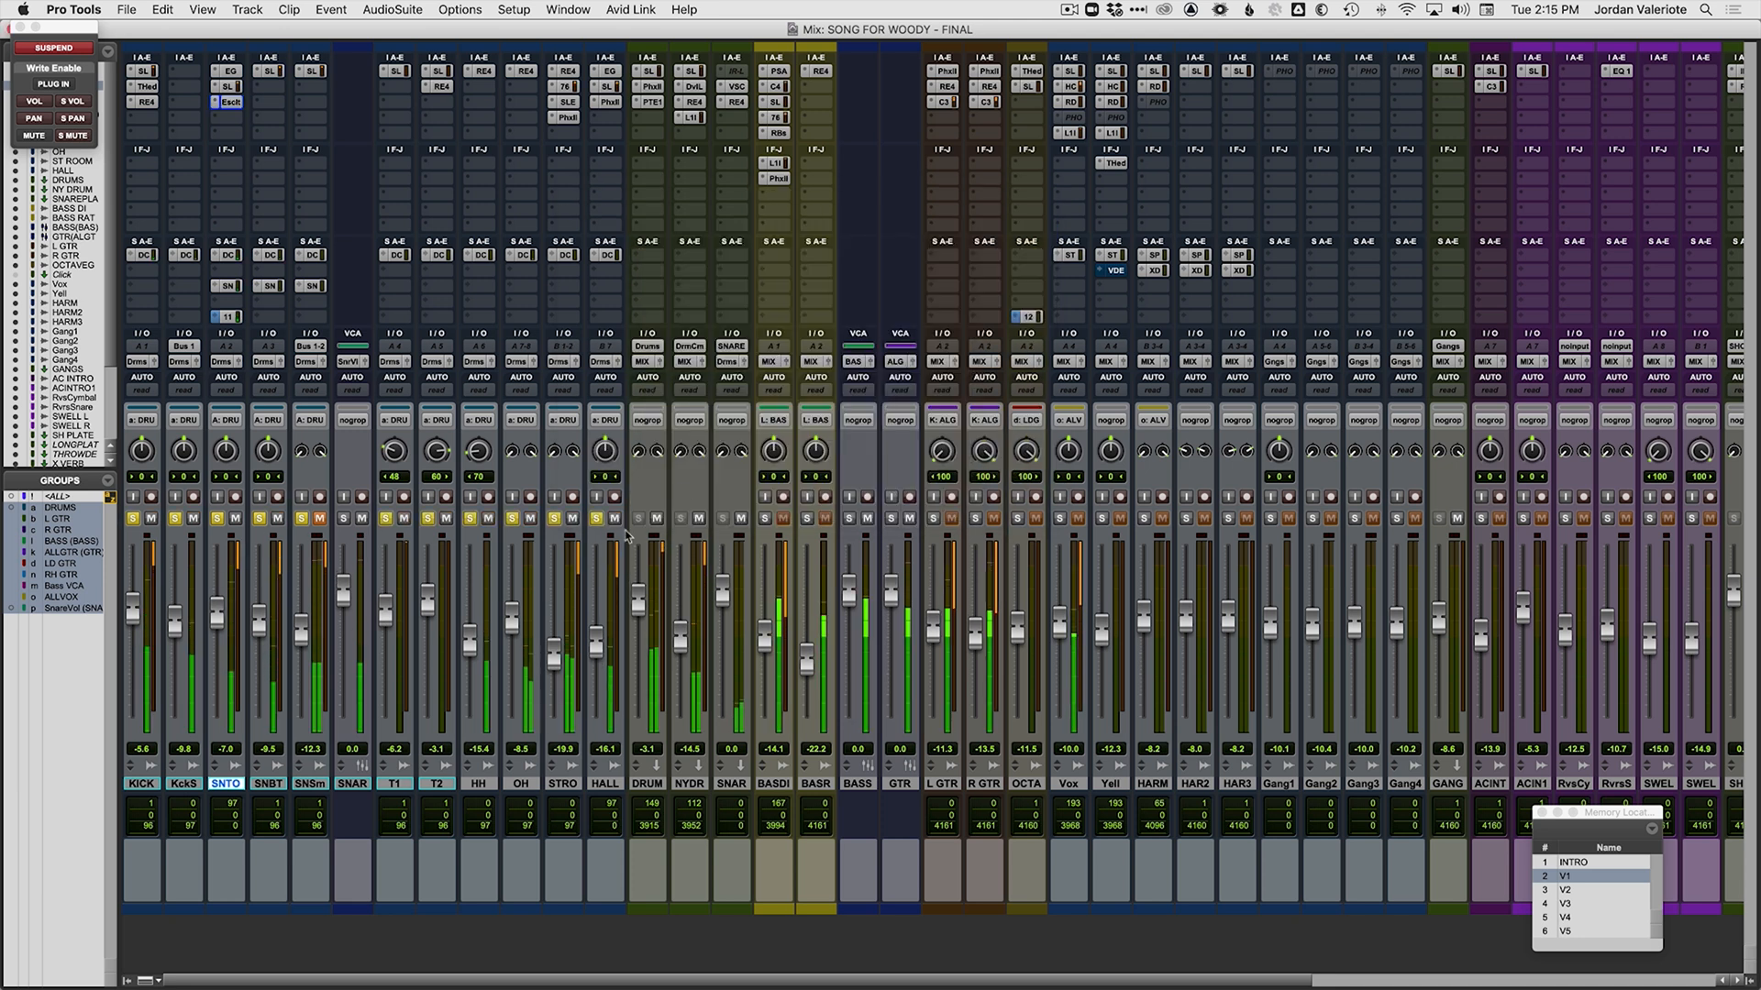
pyautogui.click(658, 128)
pyautogui.moveTo(725, 132)
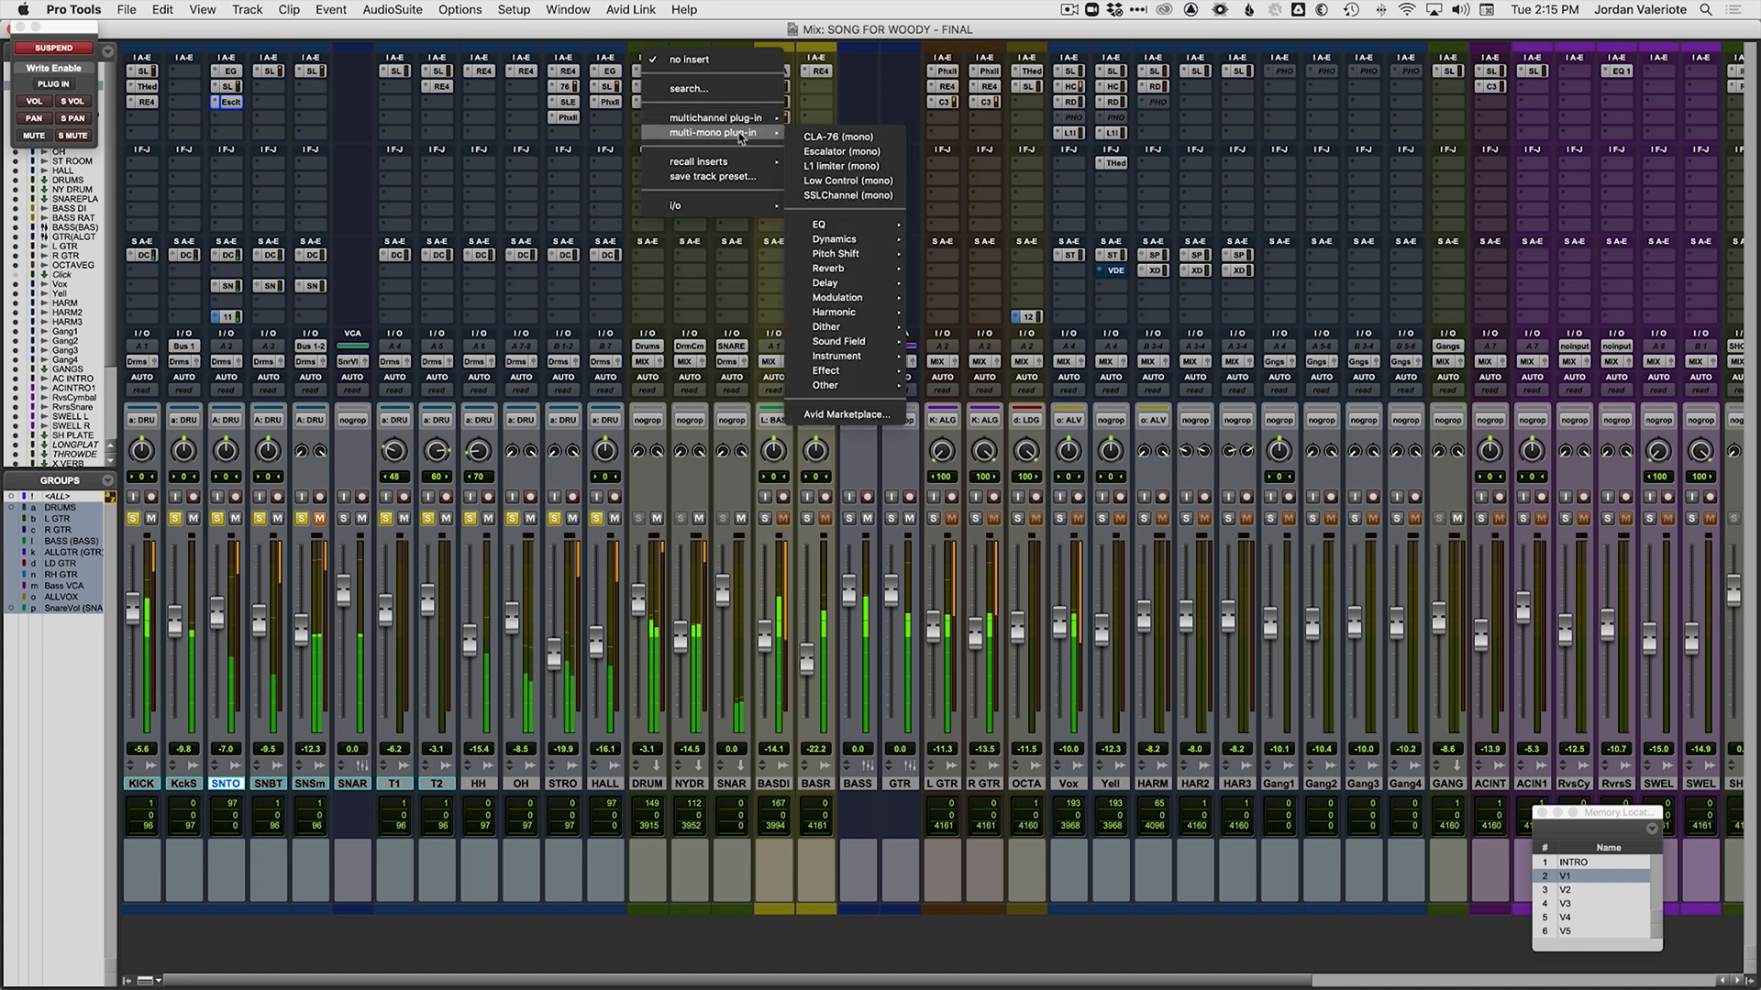
pyautogui.click(838, 152)
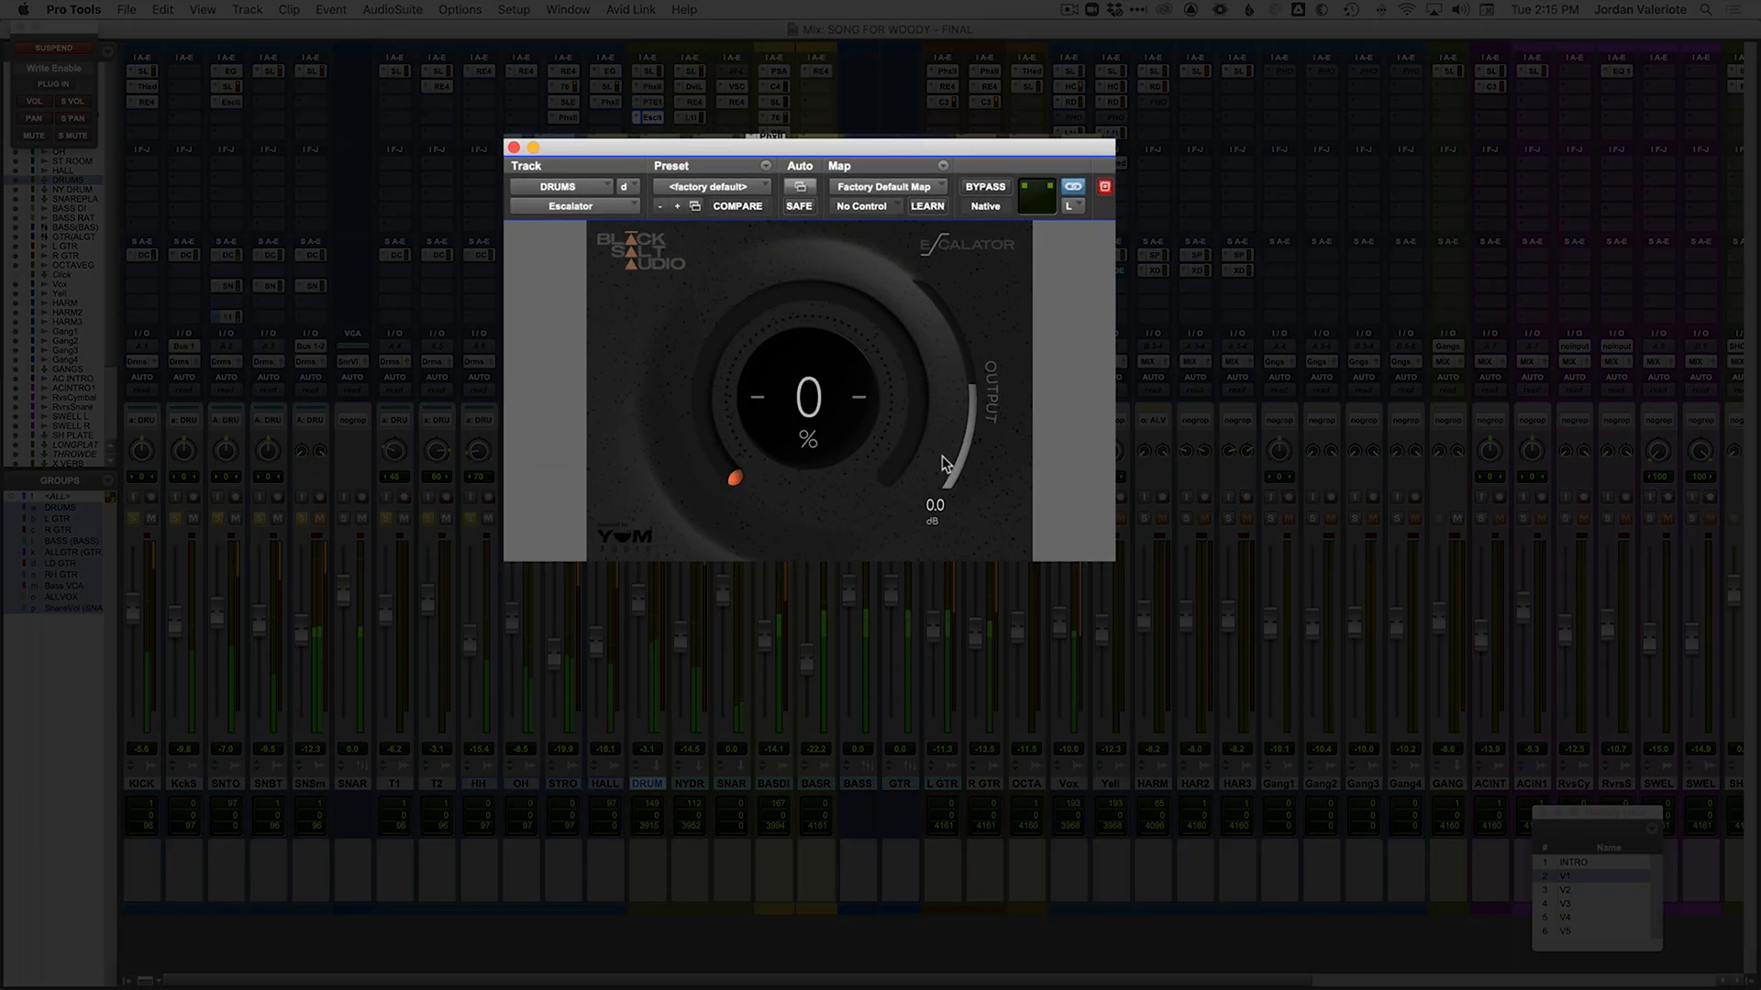
# Step: Set Escalator on the DRUMS bus to 25% with an output of -2.1 dB, checking it against bypass
pyautogui.moveTo(844, 414); pyautogui.dragTo(894, 288)
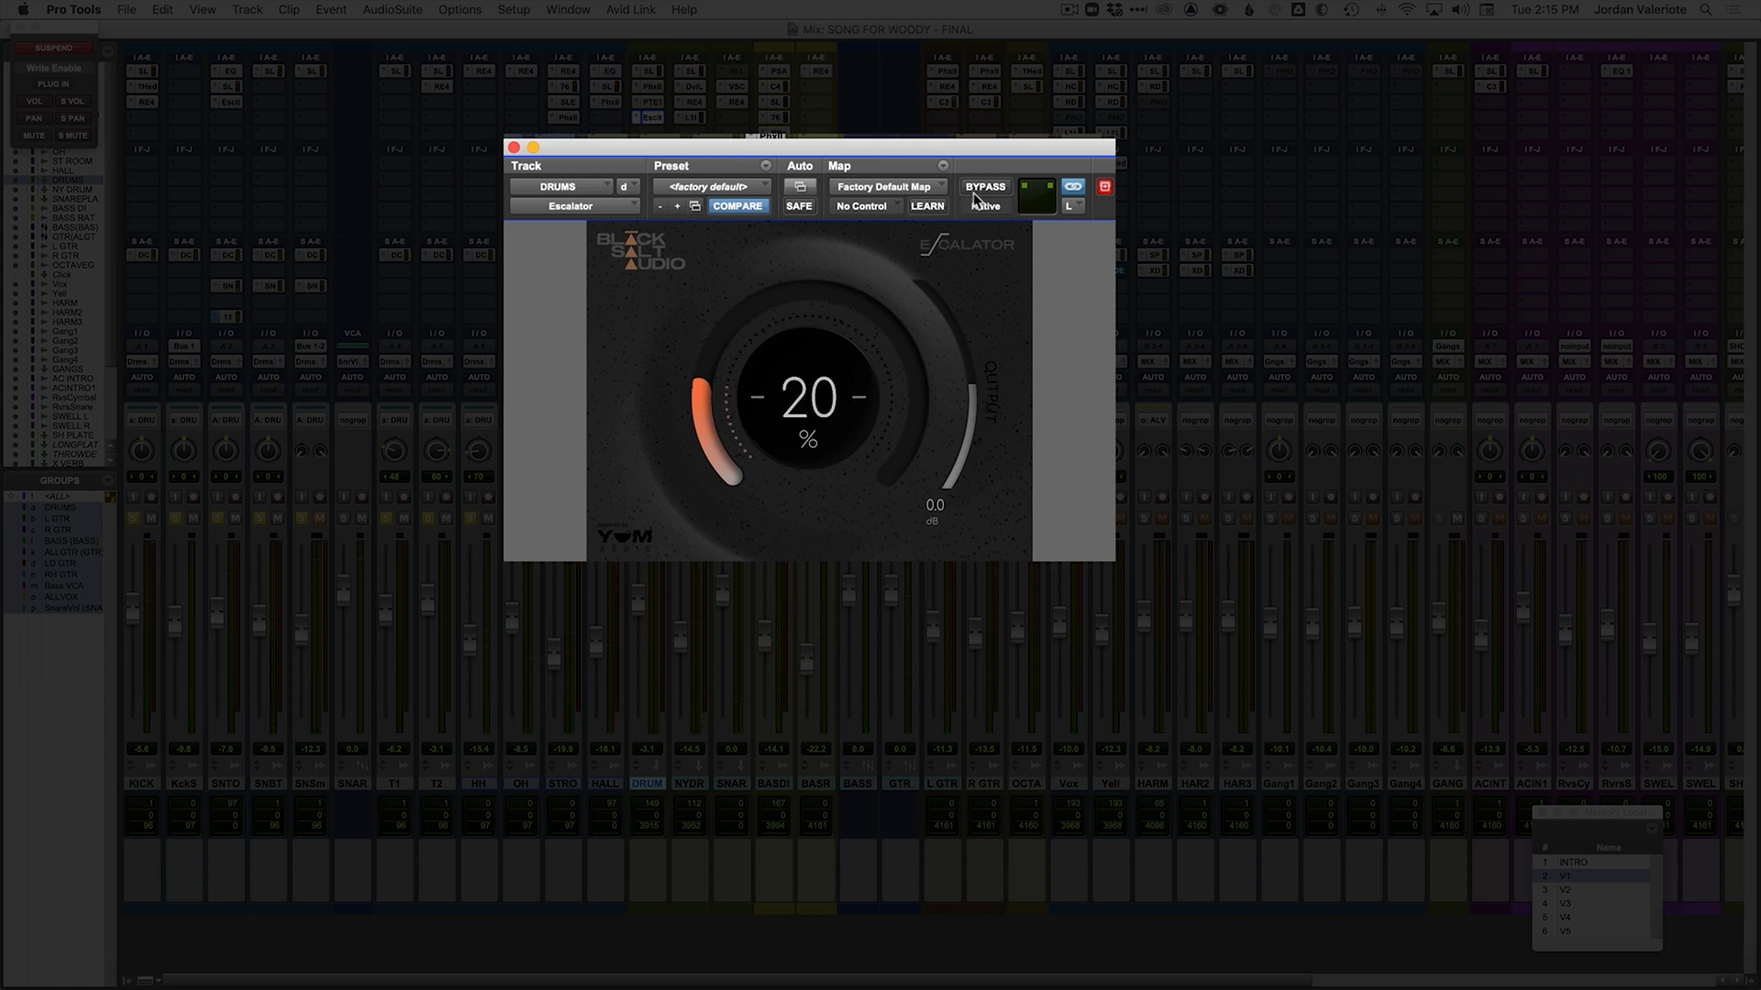
pyautogui.moveTo(830, 378)
pyautogui.mouseDown()
pyautogui.moveTo(824, 429)
pyautogui.moveTo(830, 370)
pyautogui.mouseUp()
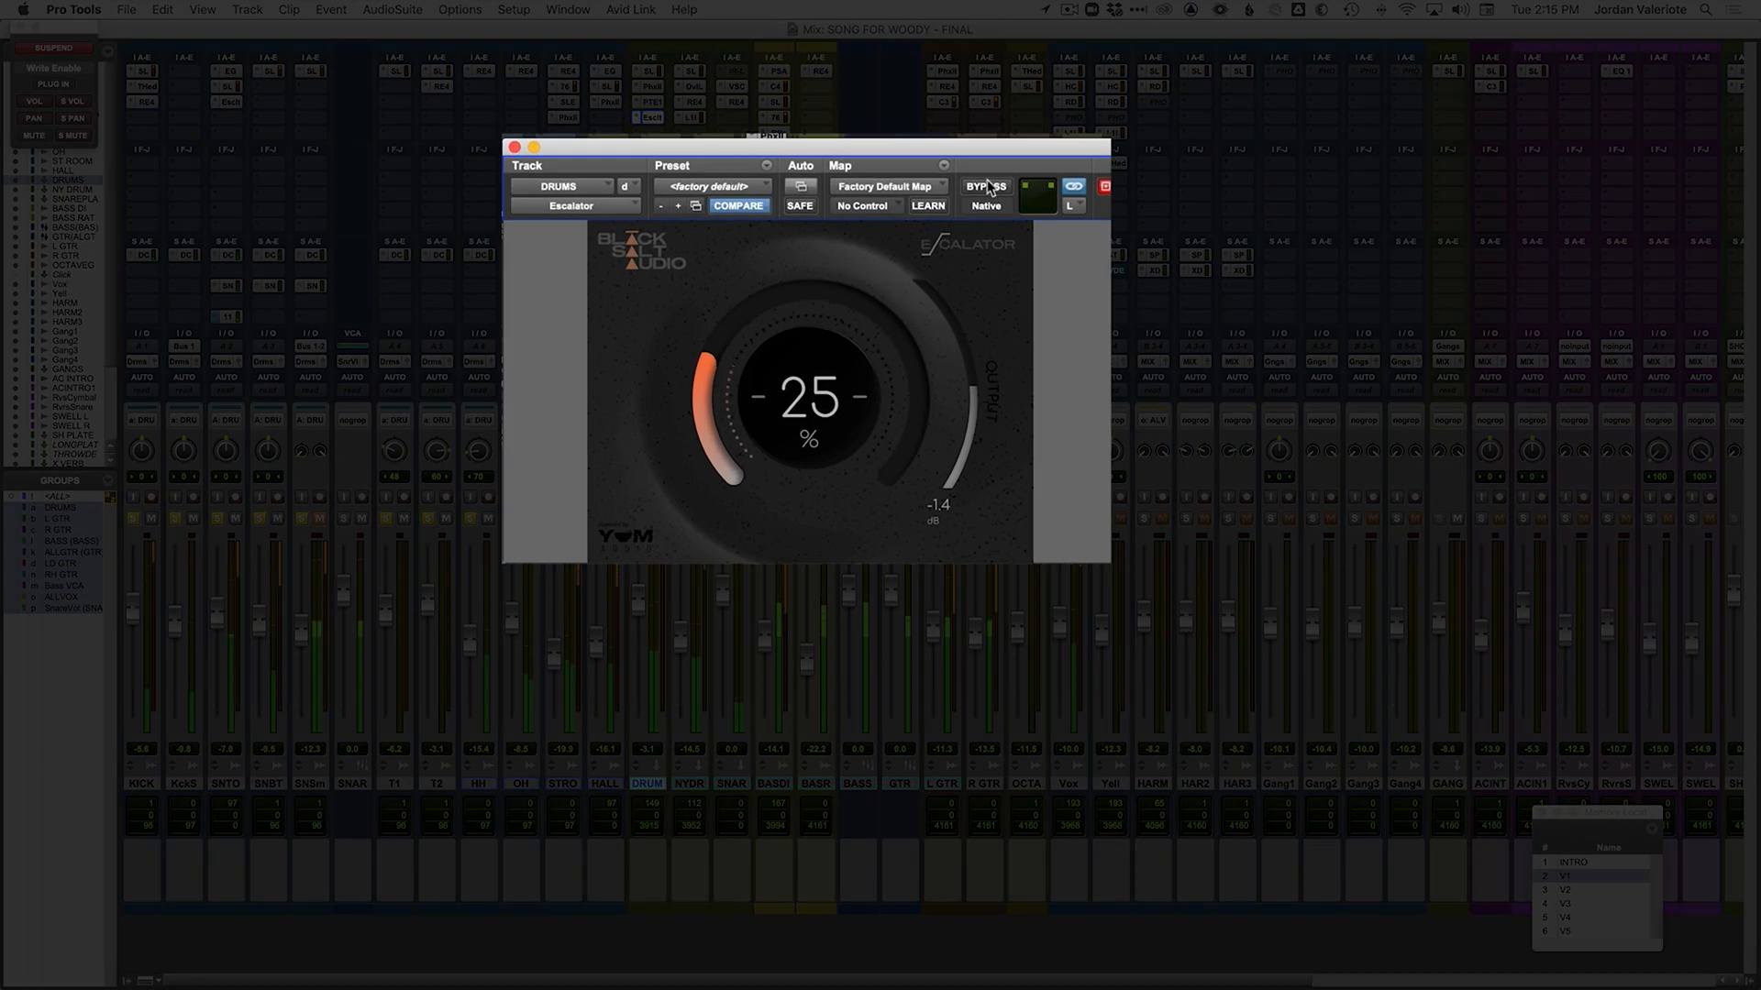
pyautogui.click(950, 219)
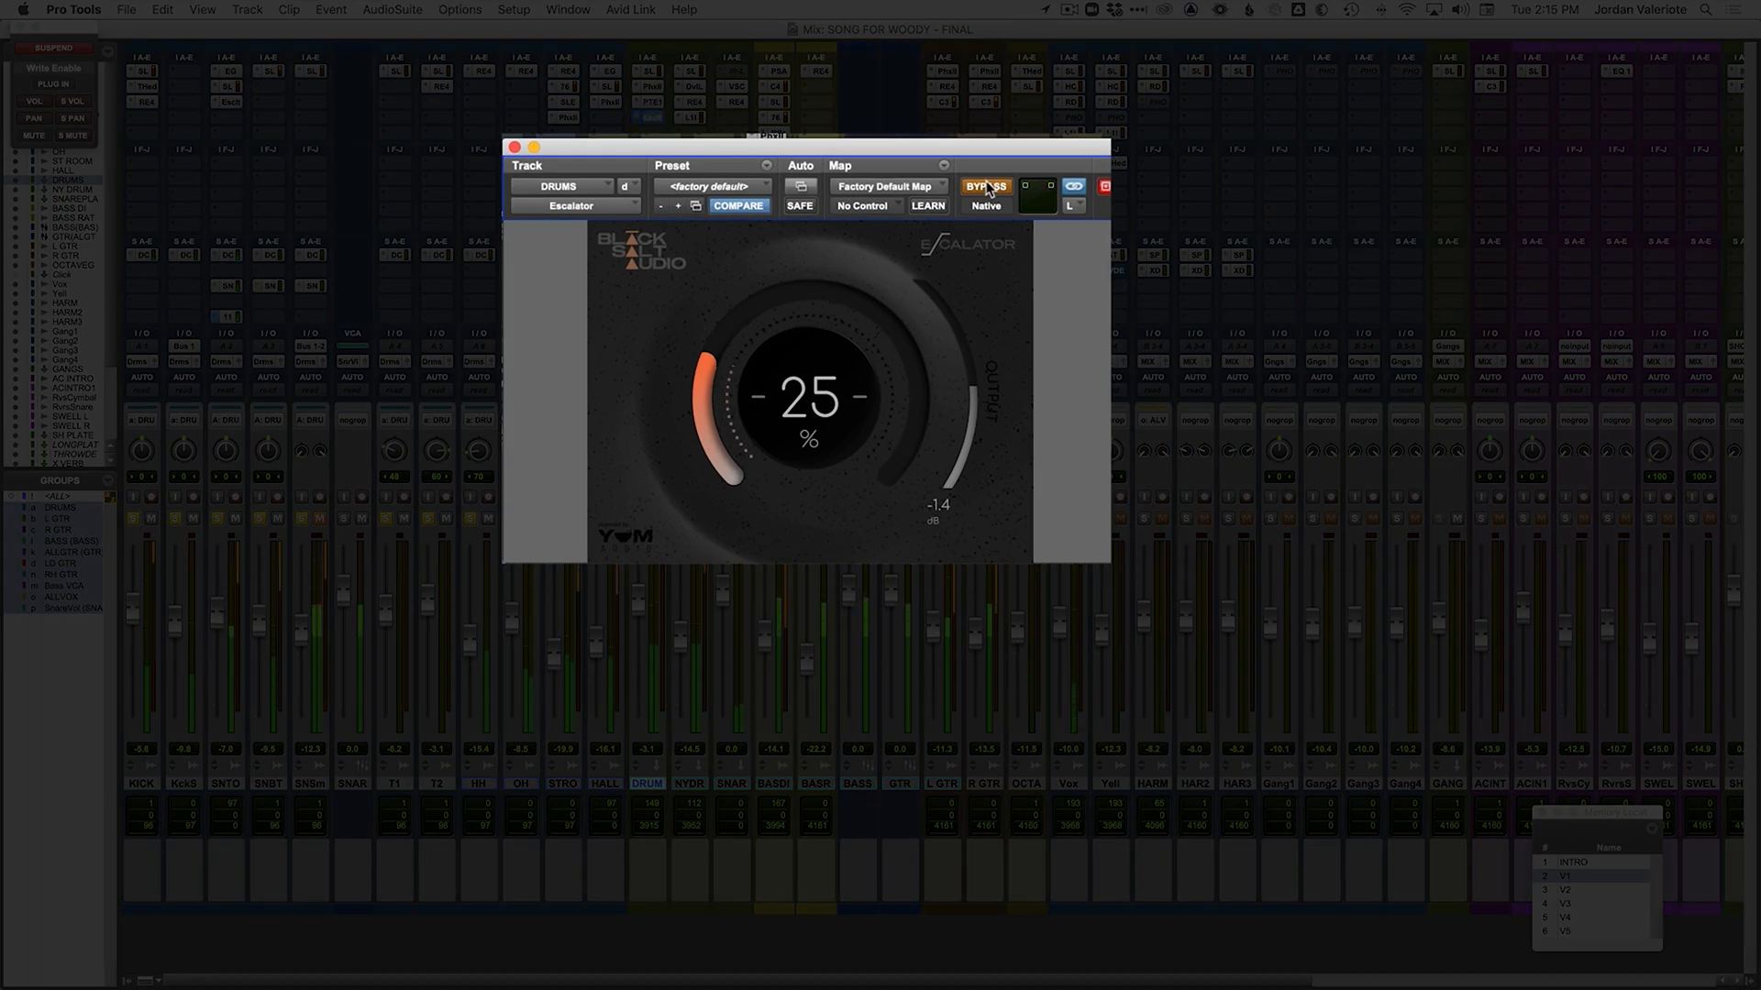
pyautogui.click(988, 188)
pyautogui.moveTo(969, 391); pyautogui.dragTo(968, 401)
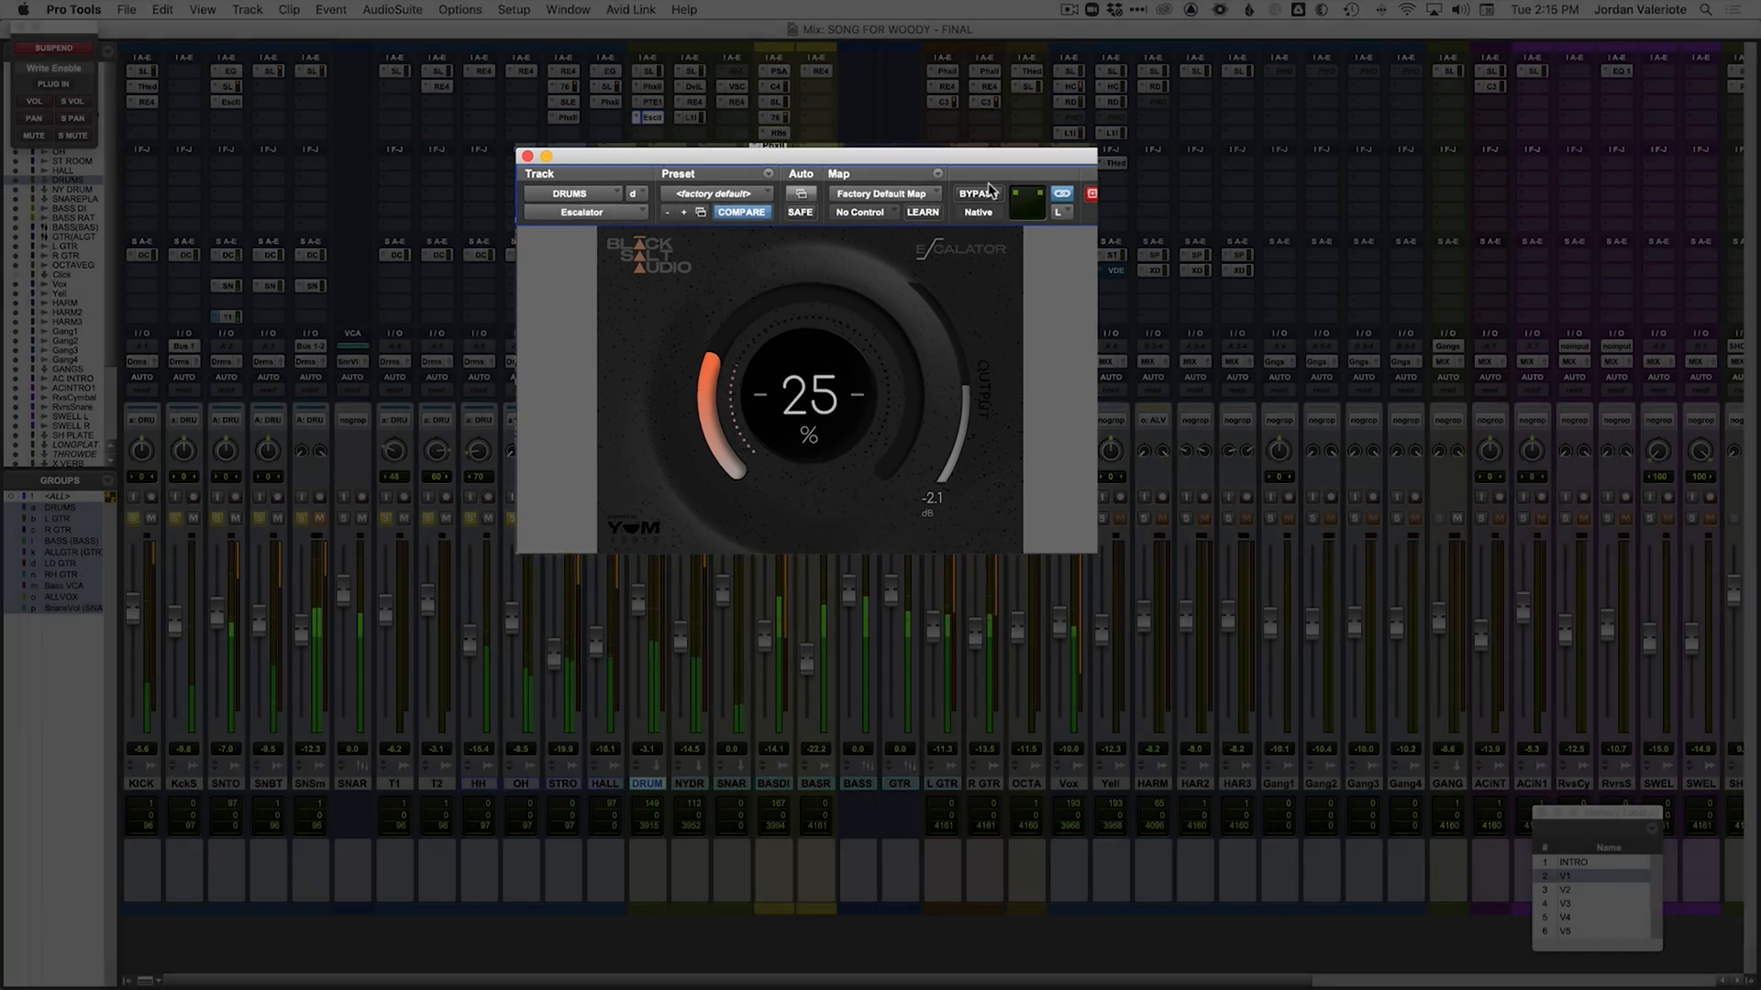
# Step: Compare the full drum mix with the DRUMS bus Escalator repeatedly bypassed and engaged during playback
pyautogui.click(989, 186)
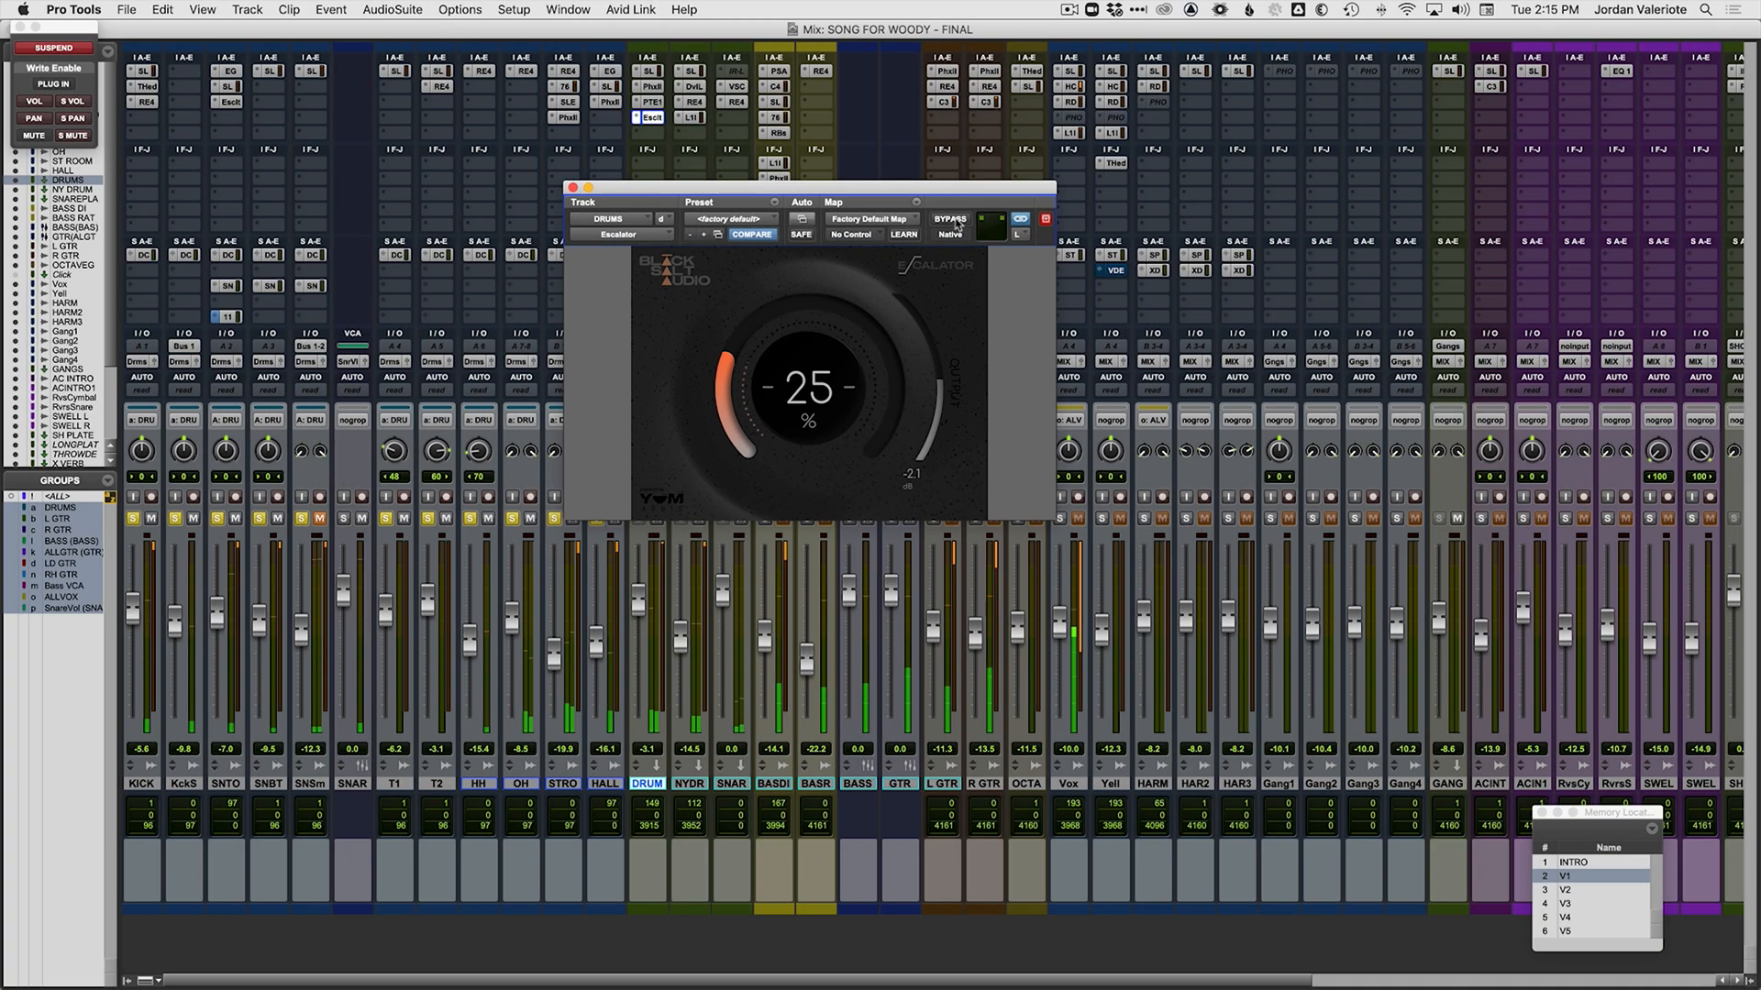
pyautogui.moveTo(912, 192); pyautogui.dragTo(907, 186)
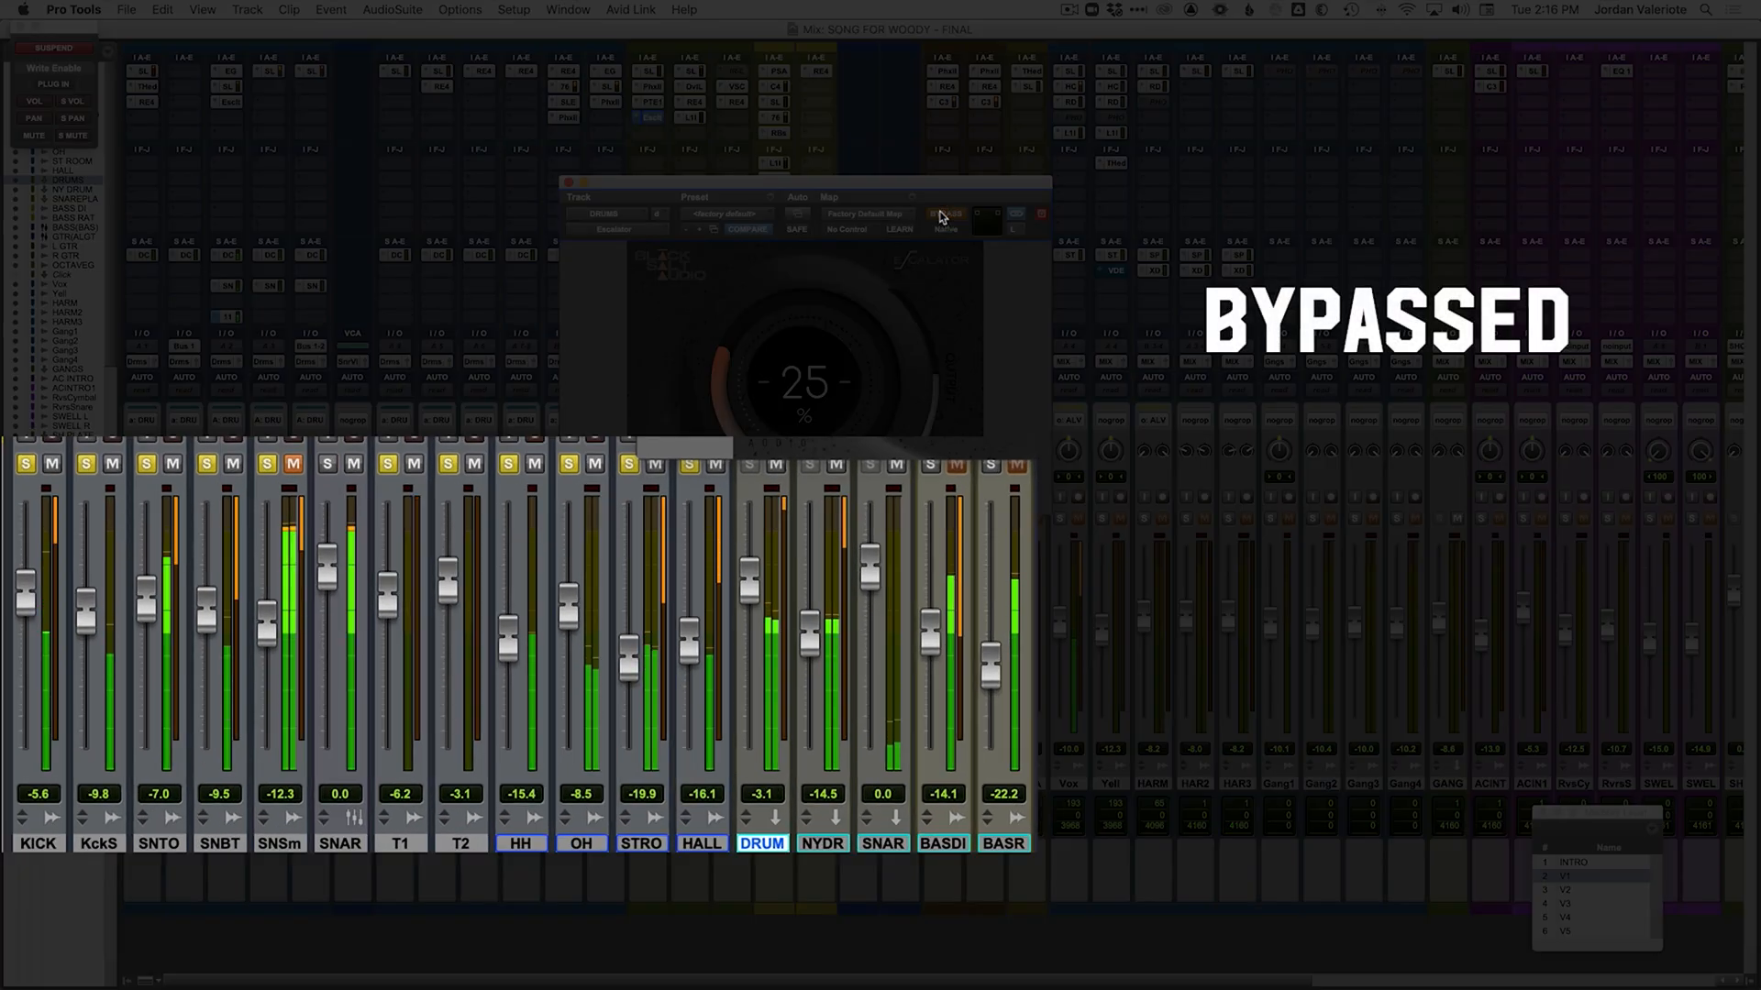
pyautogui.click(940, 217)
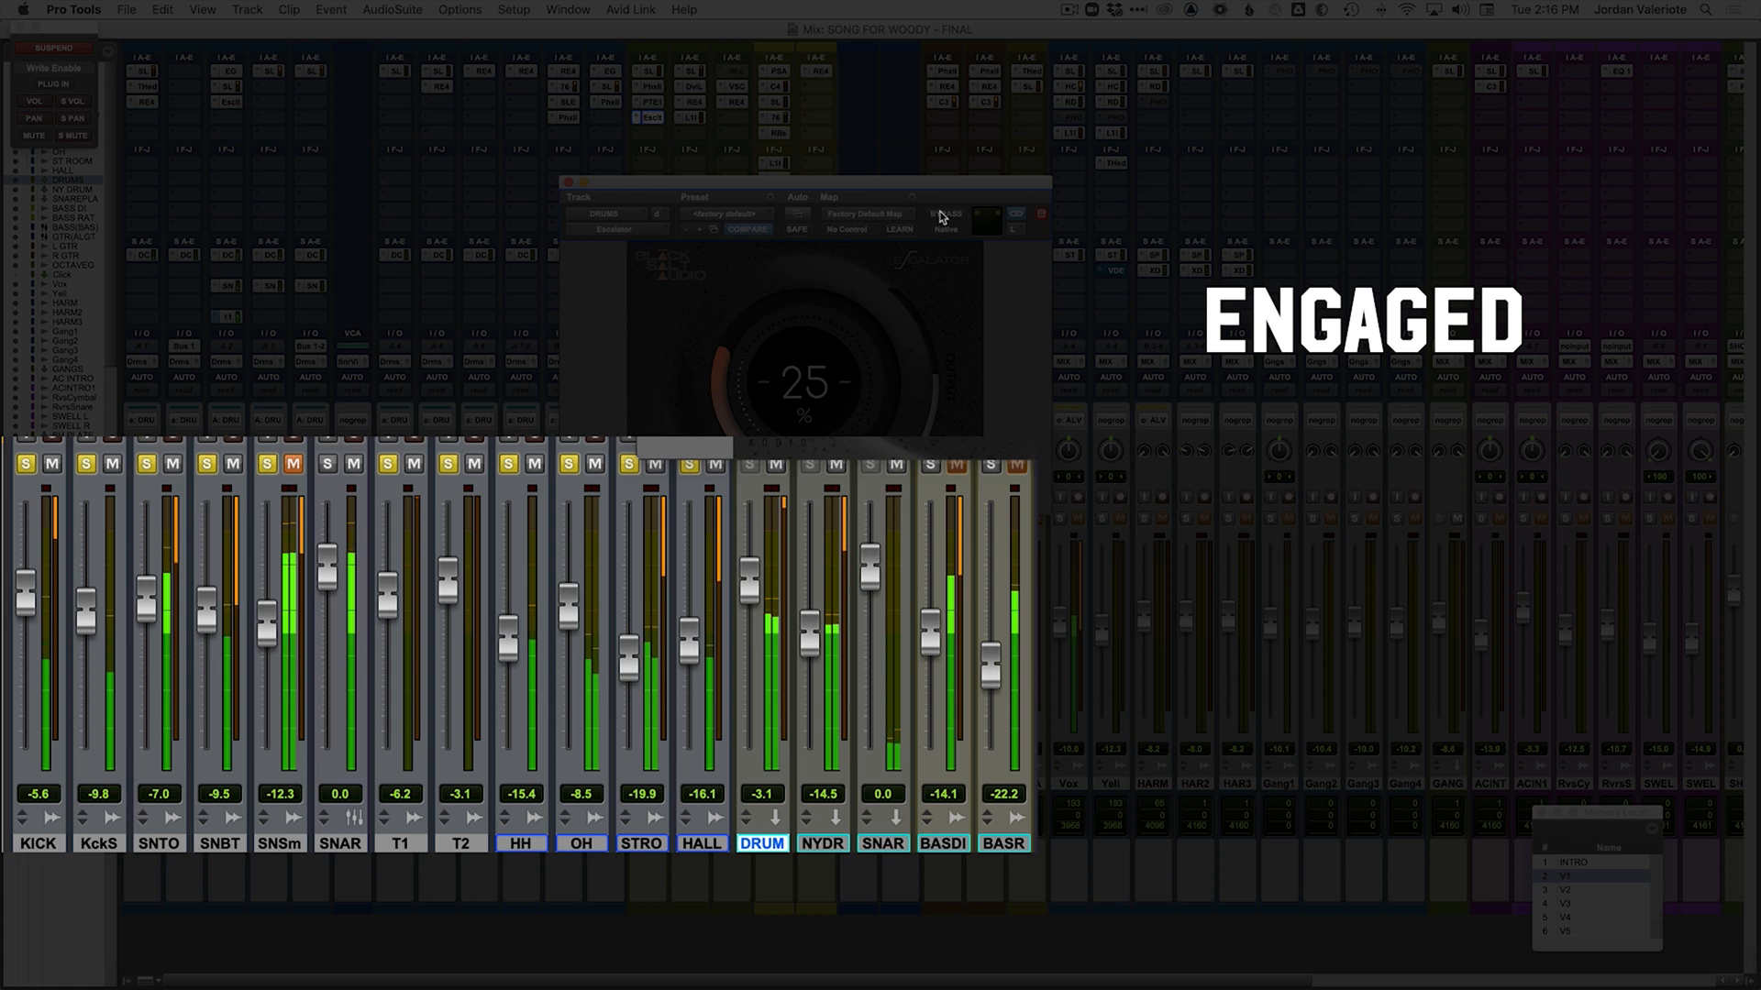
pyautogui.click(940, 218)
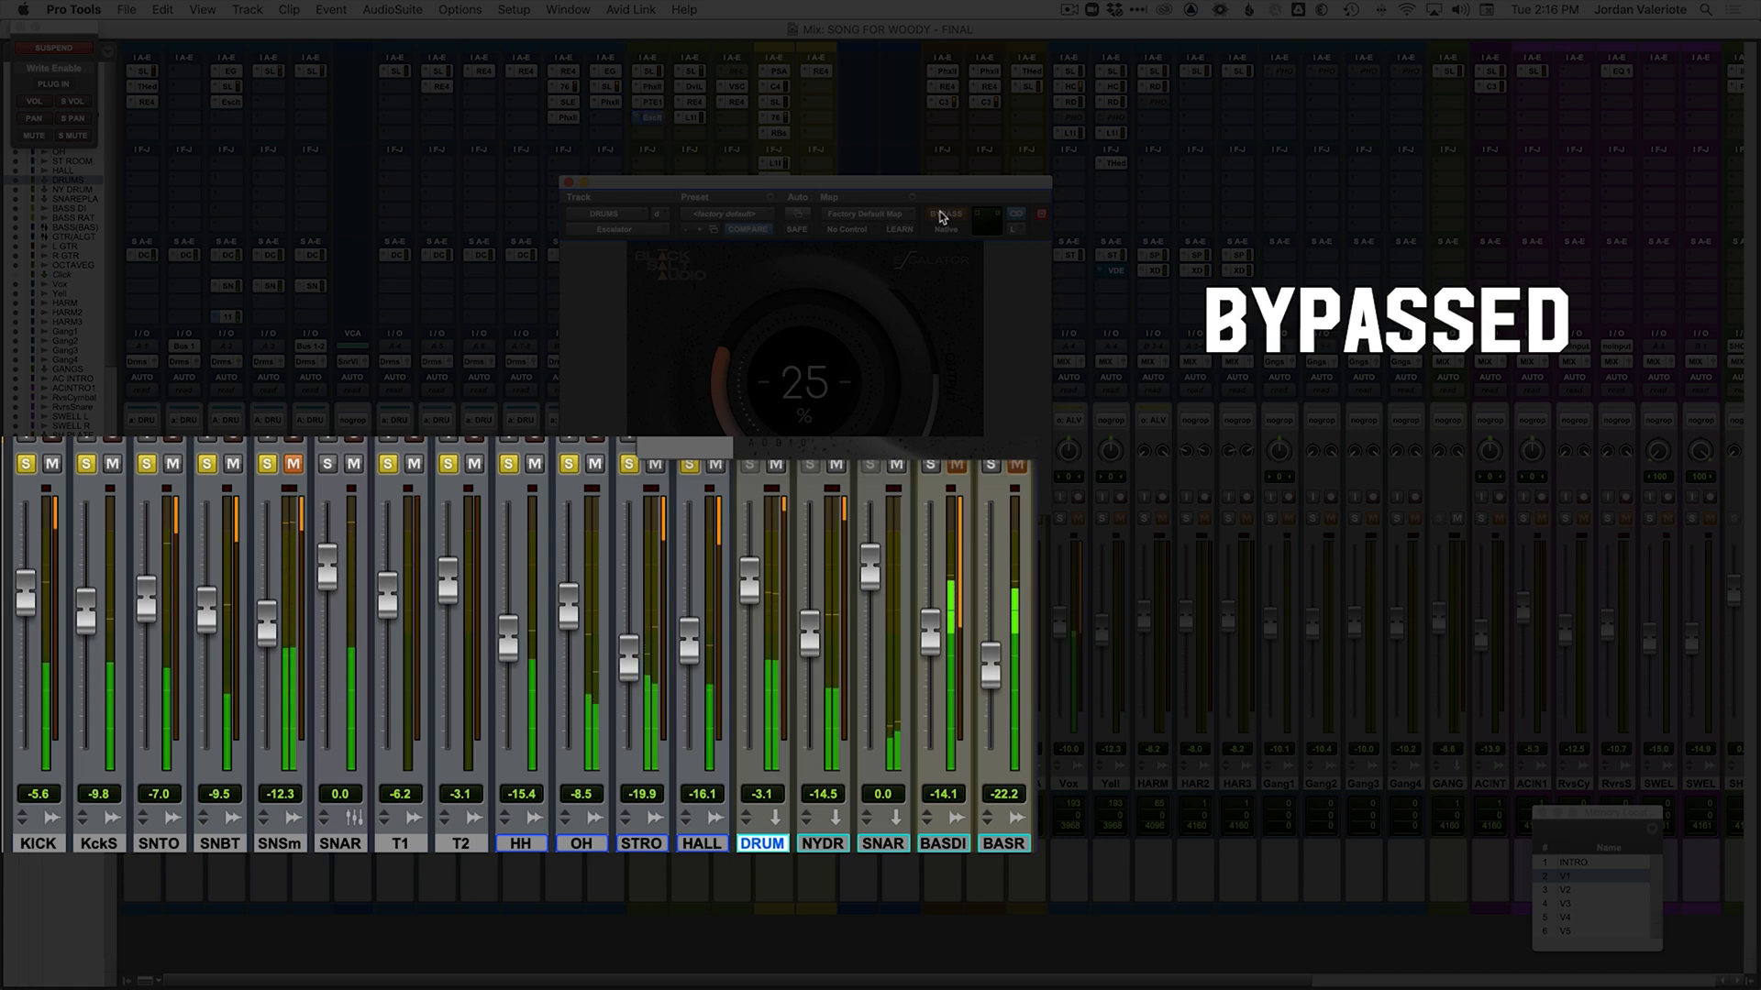
pyautogui.click(940, 217)
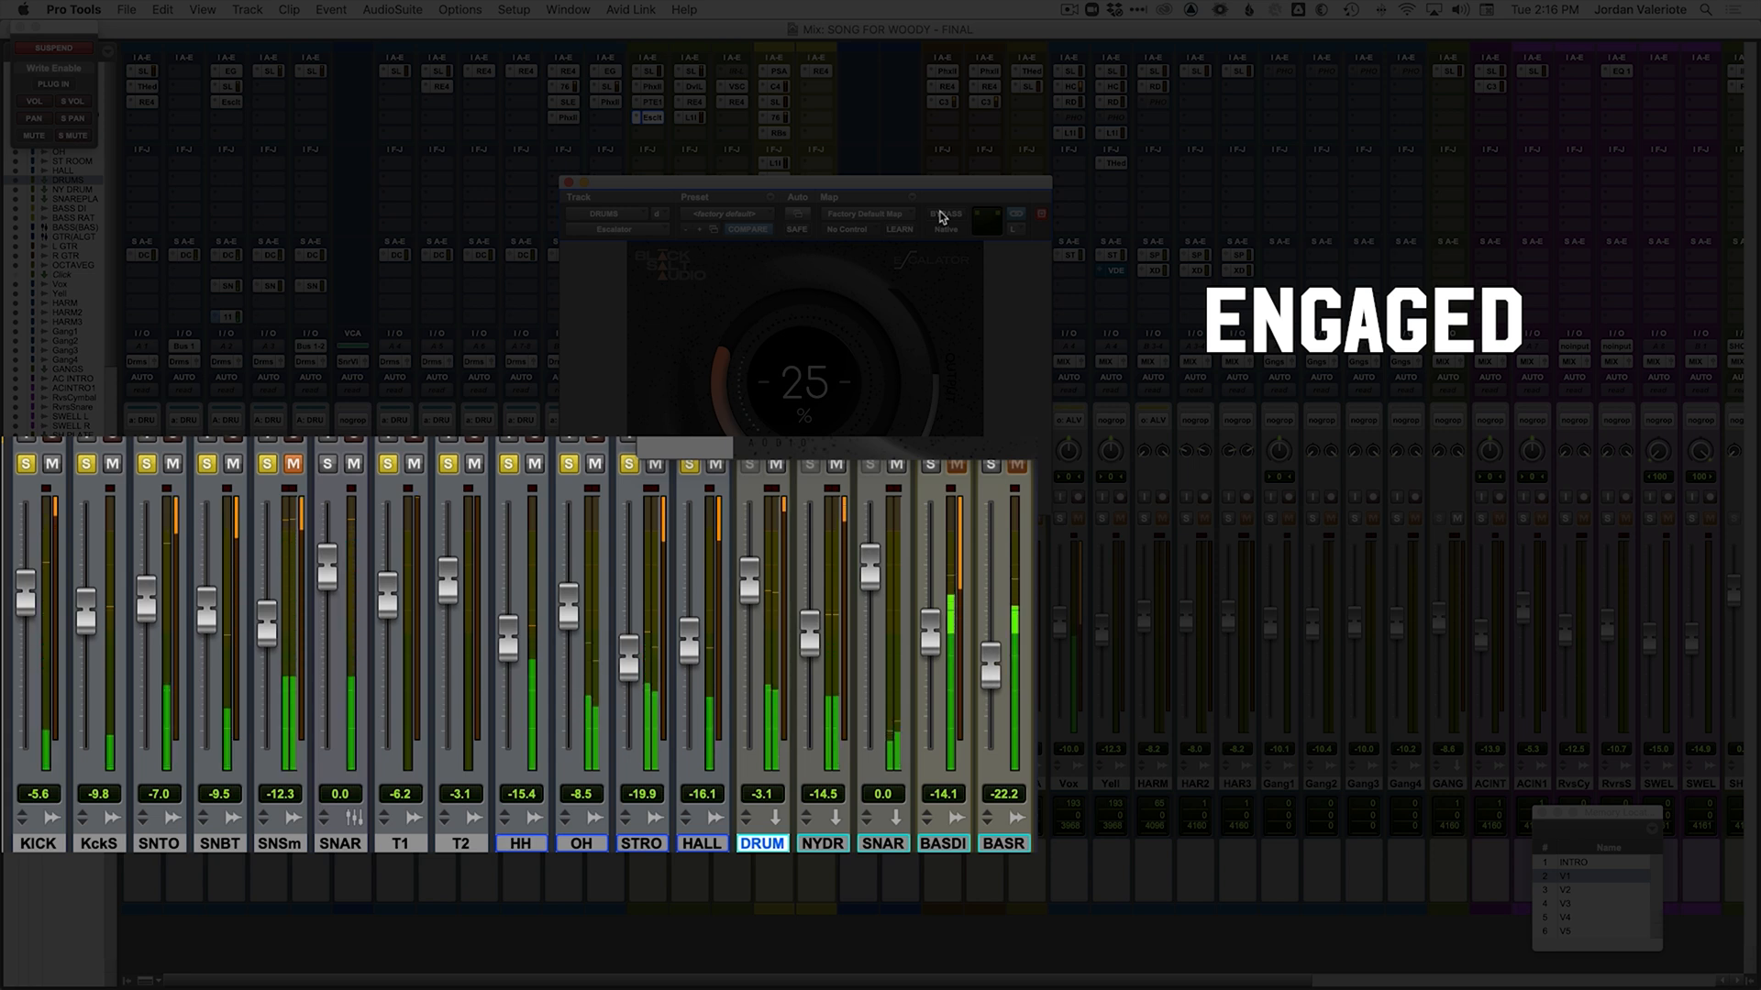
pyautogui.click(940, 217)
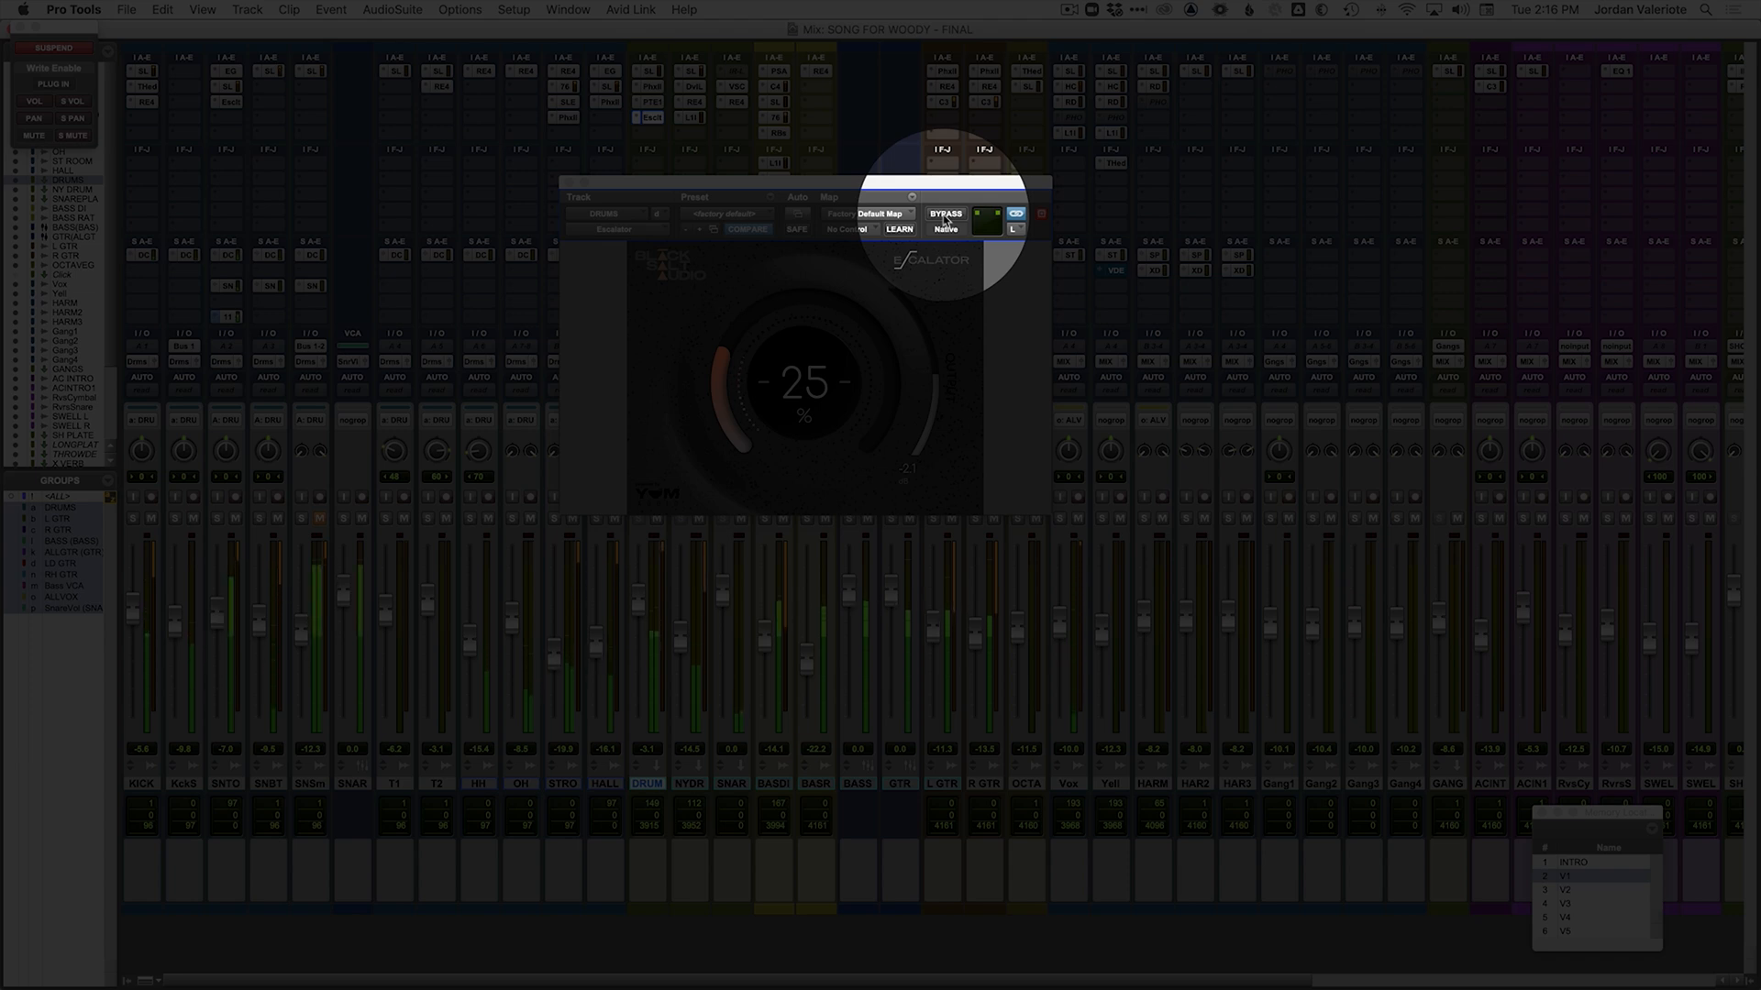
pyautogui.click(944, 217)
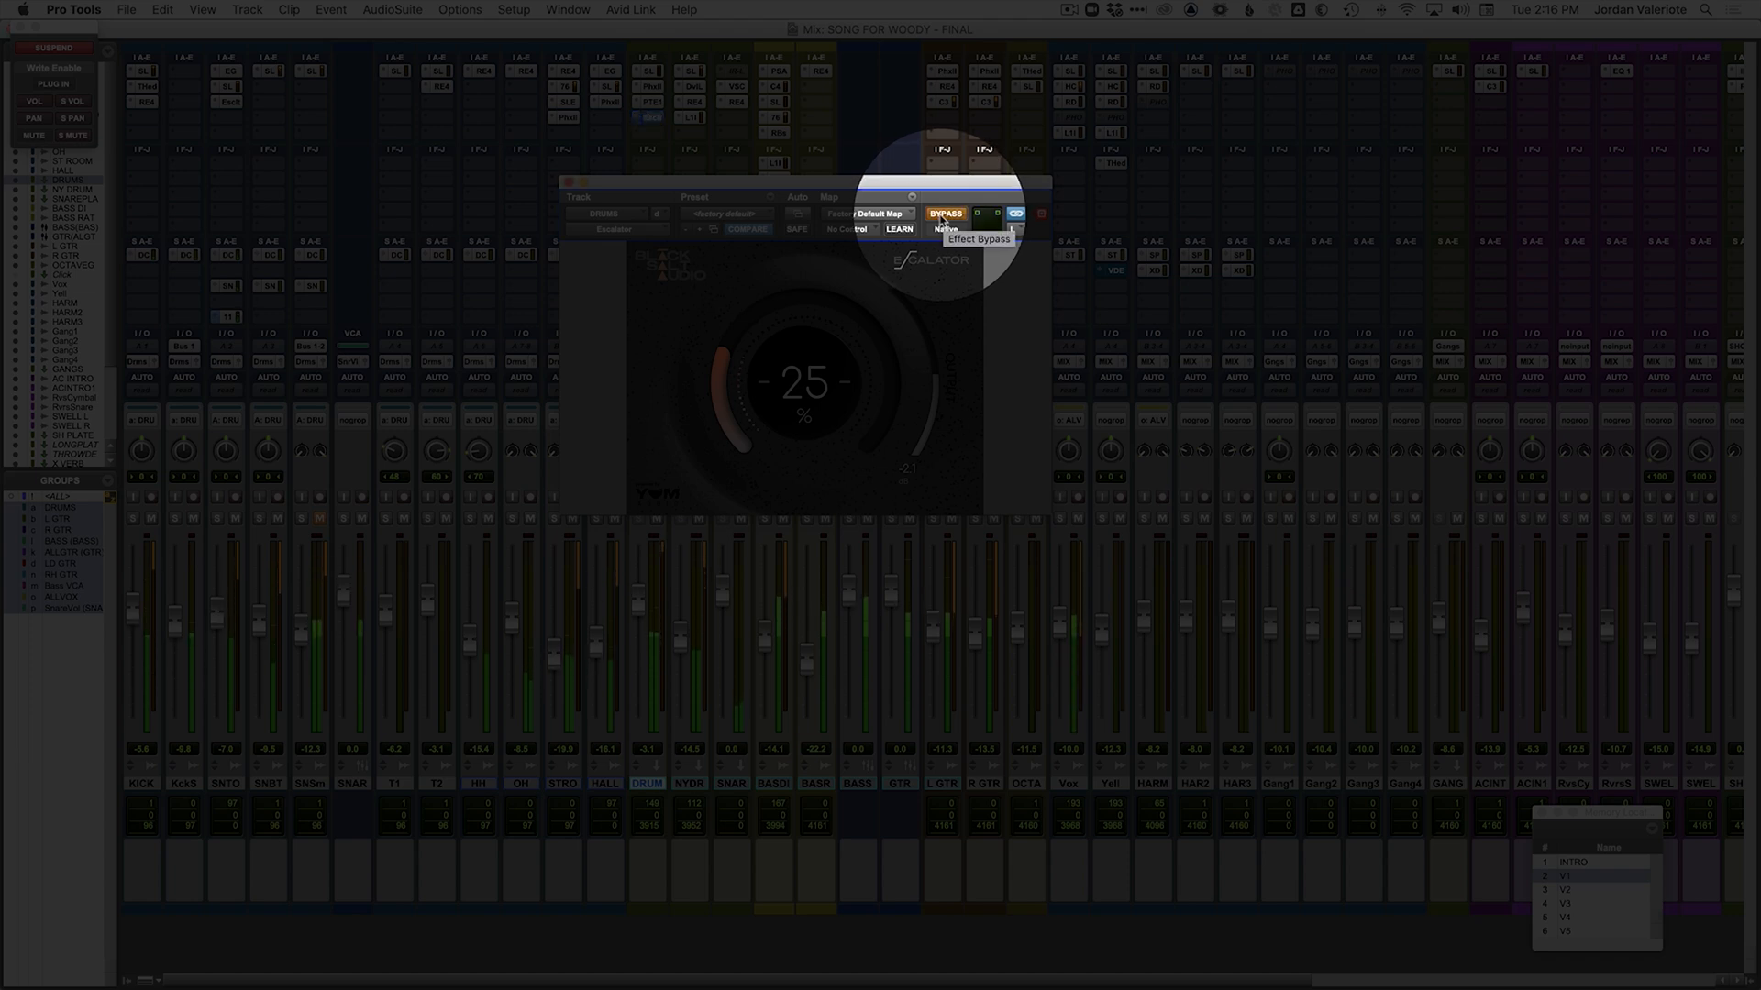
# Step: Re-engage and close Escalator on the DRUMS bus, and toggle the drum solos to end on the full mix
pyautogui.click(945, 216)
pyautogui.click(569, 182)
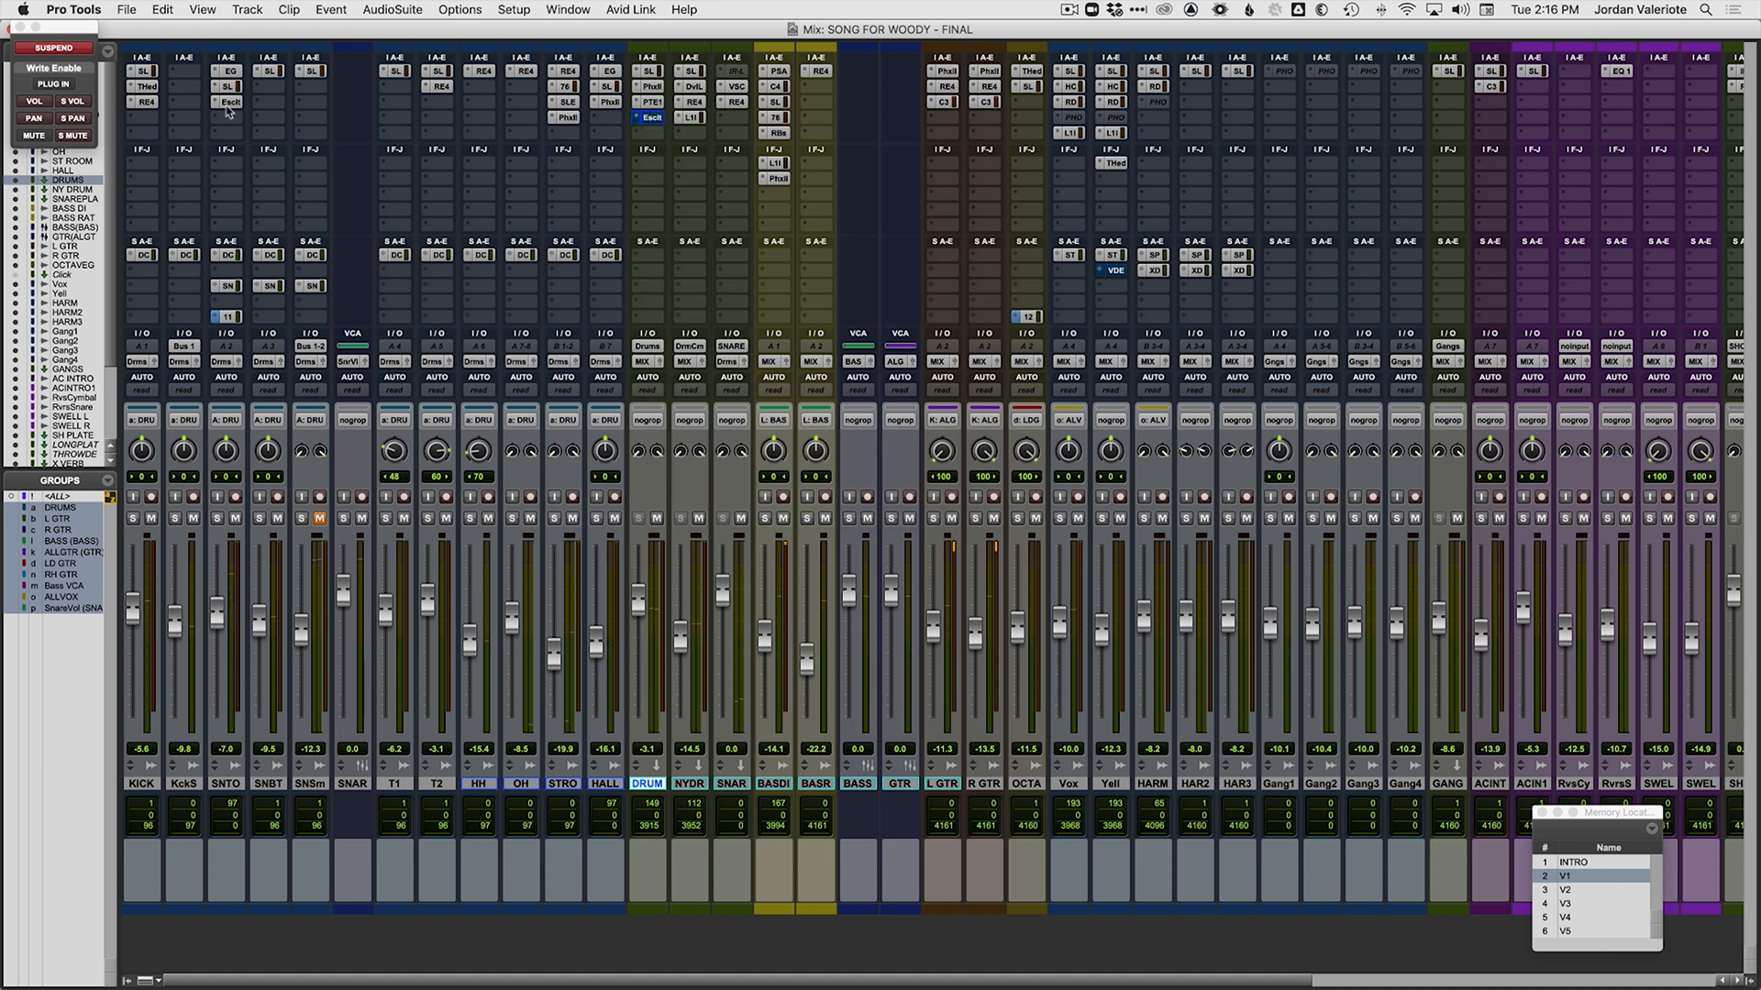
pyautogui.click(392, 520)
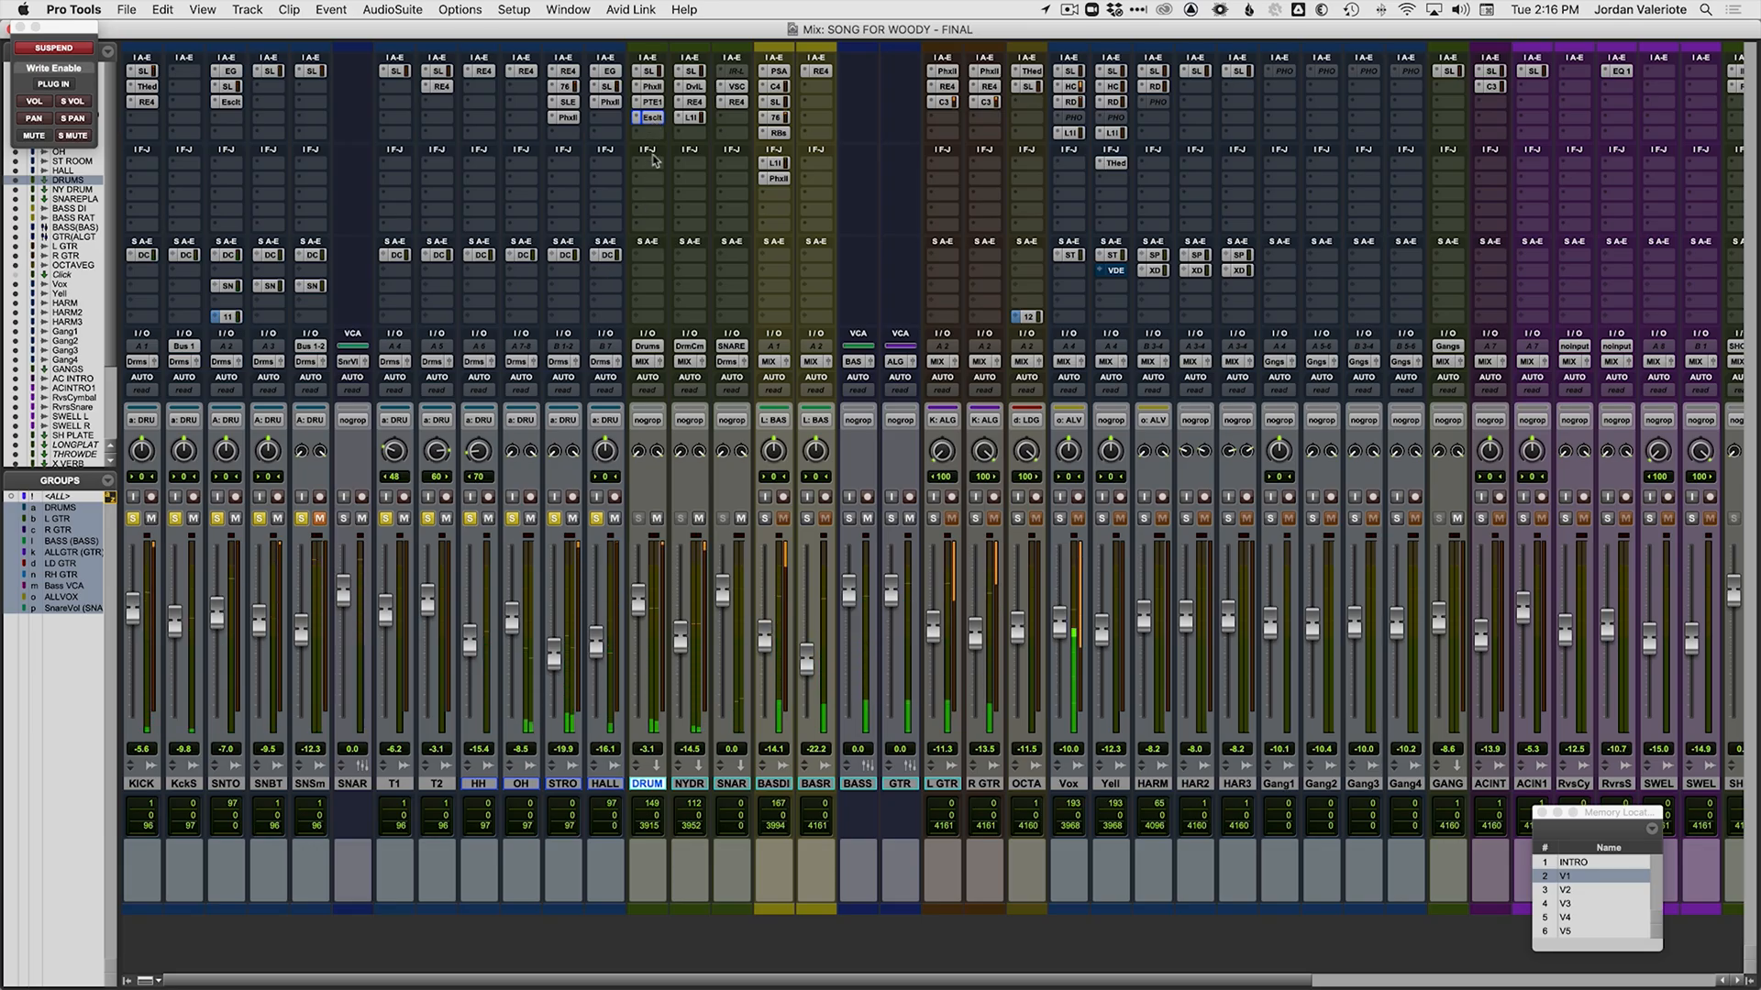
pyautogui.click(556, 519)
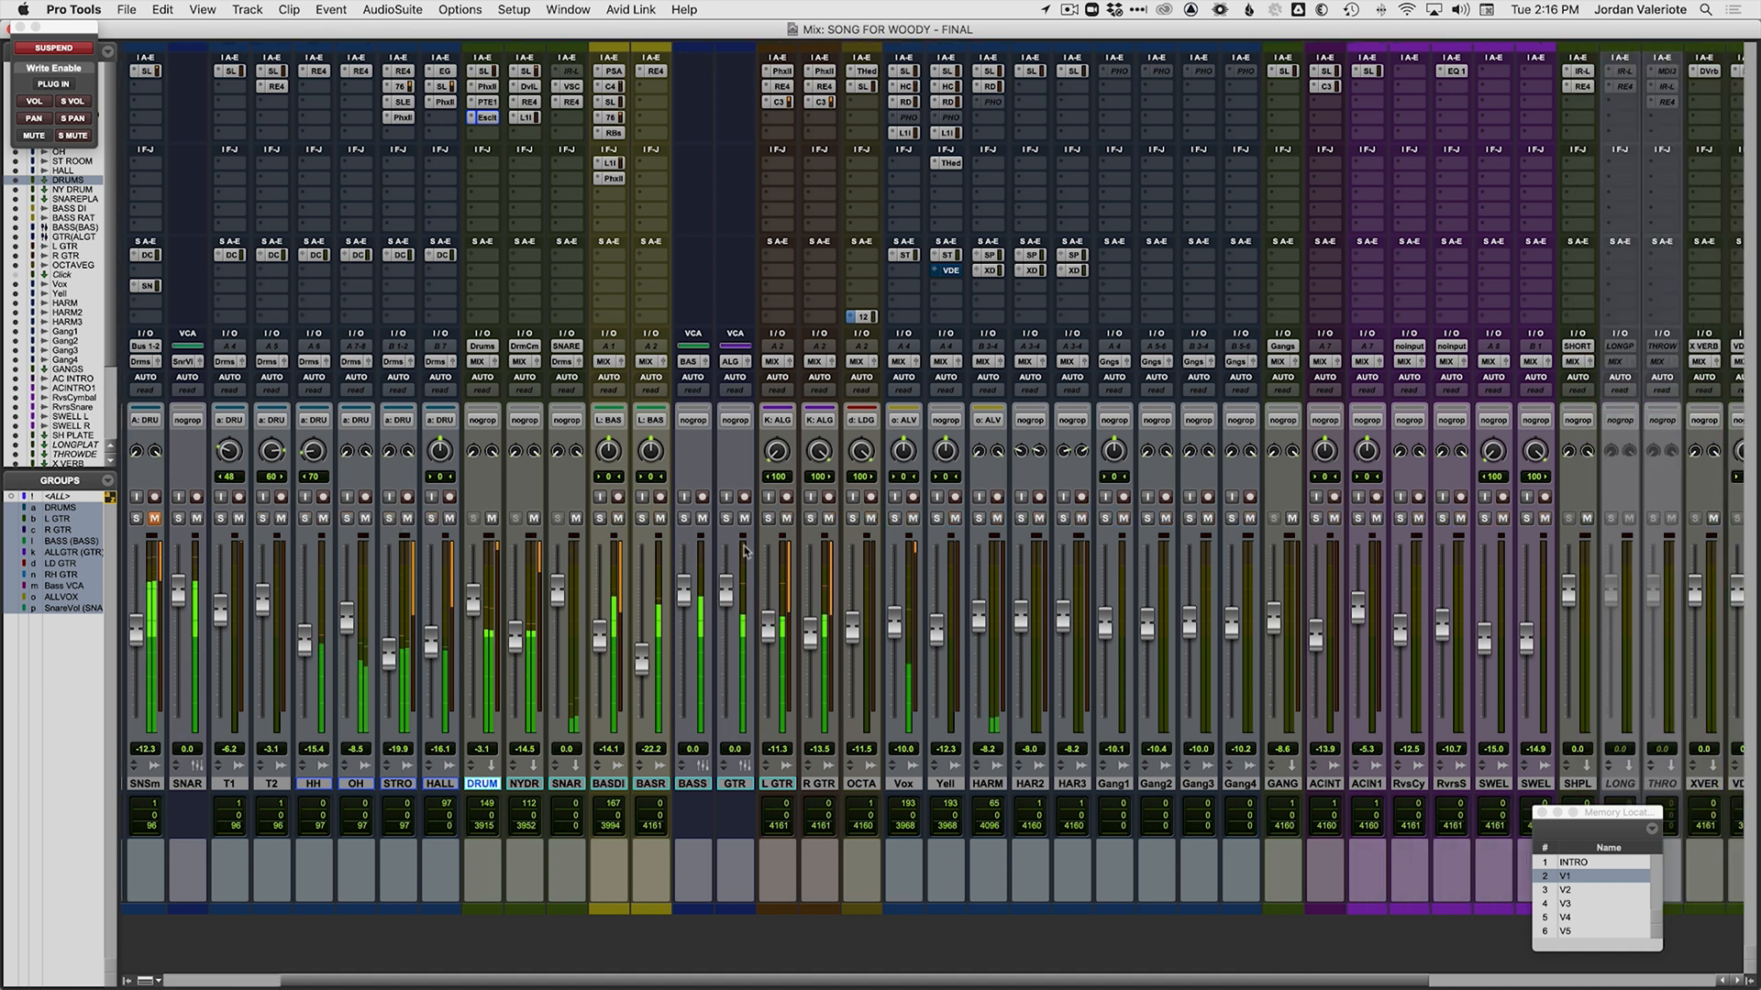
# Step: Solo the bass tracks together with the drum tracks and stop playback
pyautogui.hscroll(4, 660, 545)
pyautogui.click(600, 519)
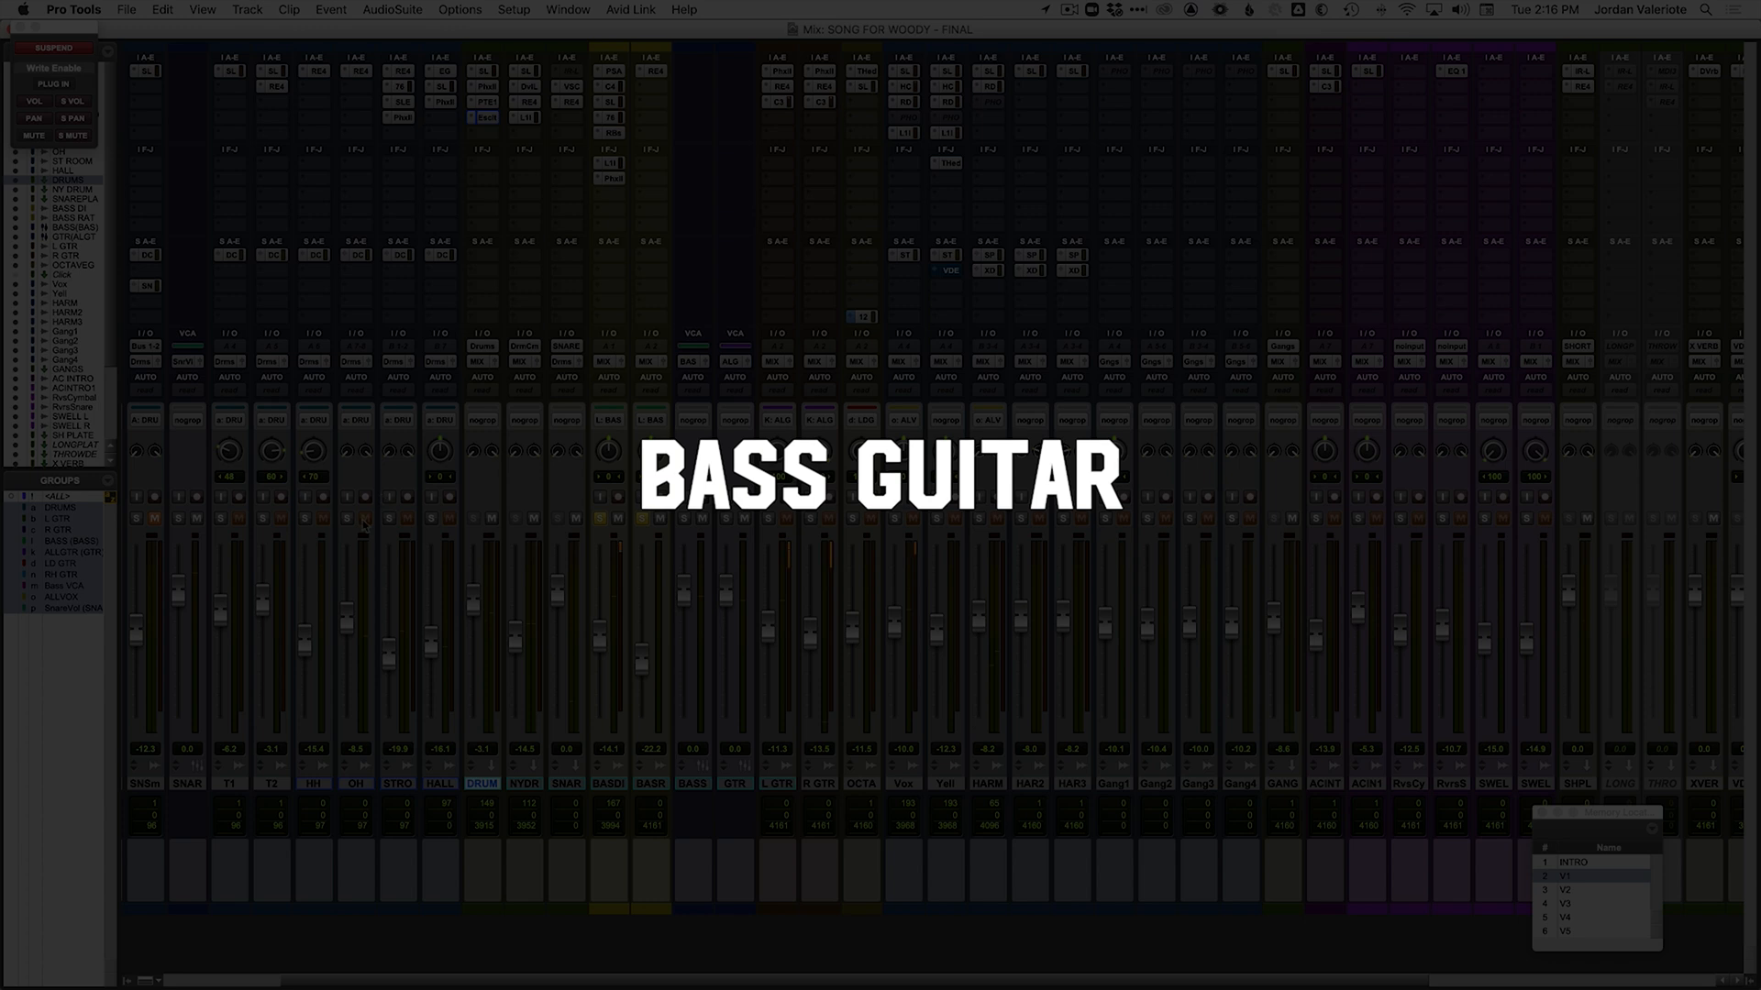
pyautogui.press('space')
pyautogui.click(347, 519)
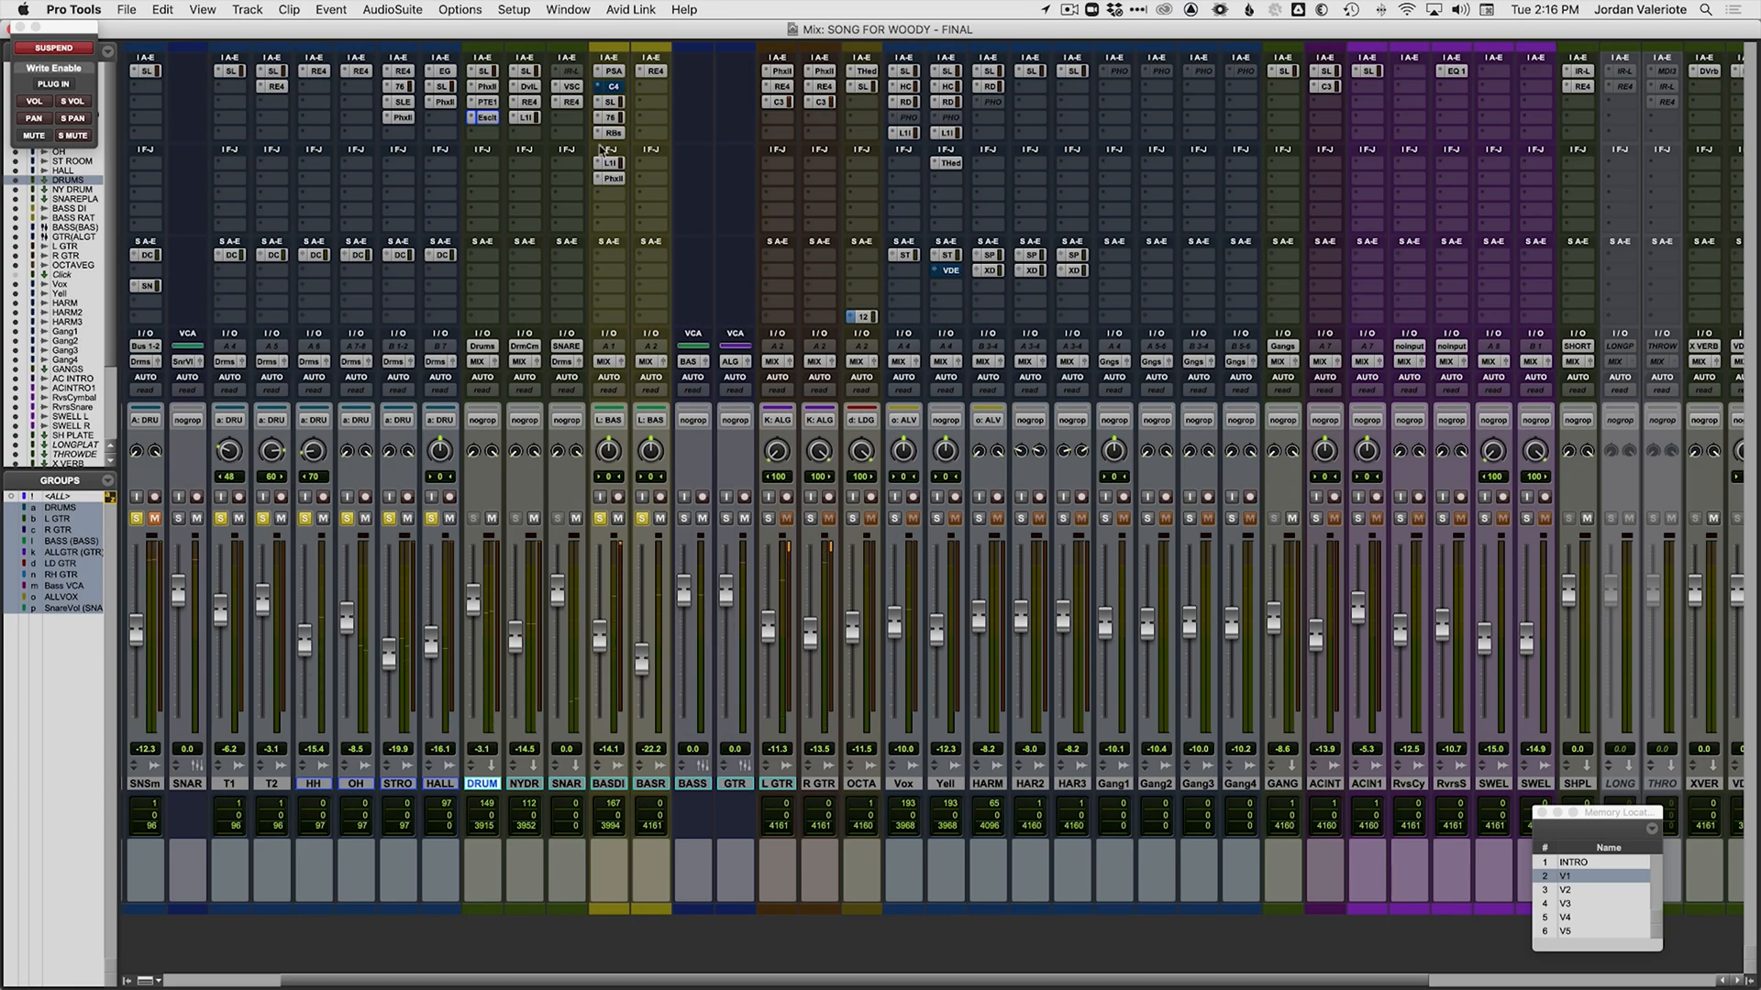
# Step: Insert Low Control on BASS DI after its existing plug-ins and load the Control and Enhance preset
pyautogui.click(613, 194)
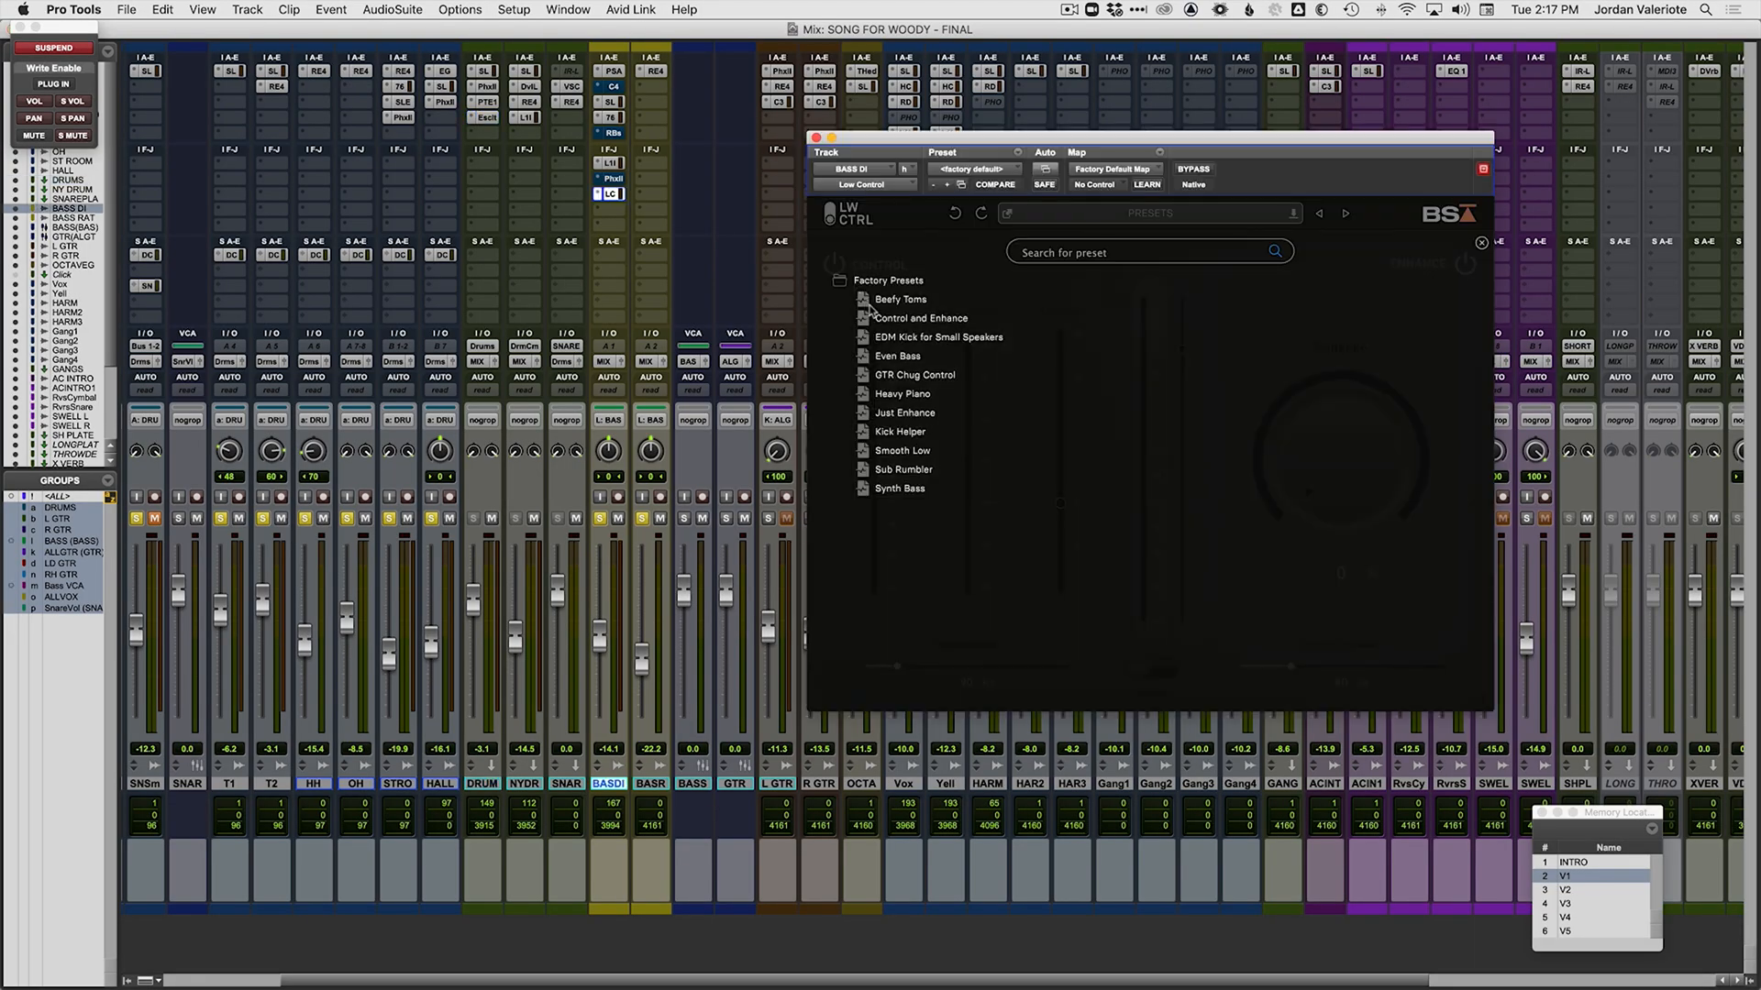
pyautogui.click(934, 322)
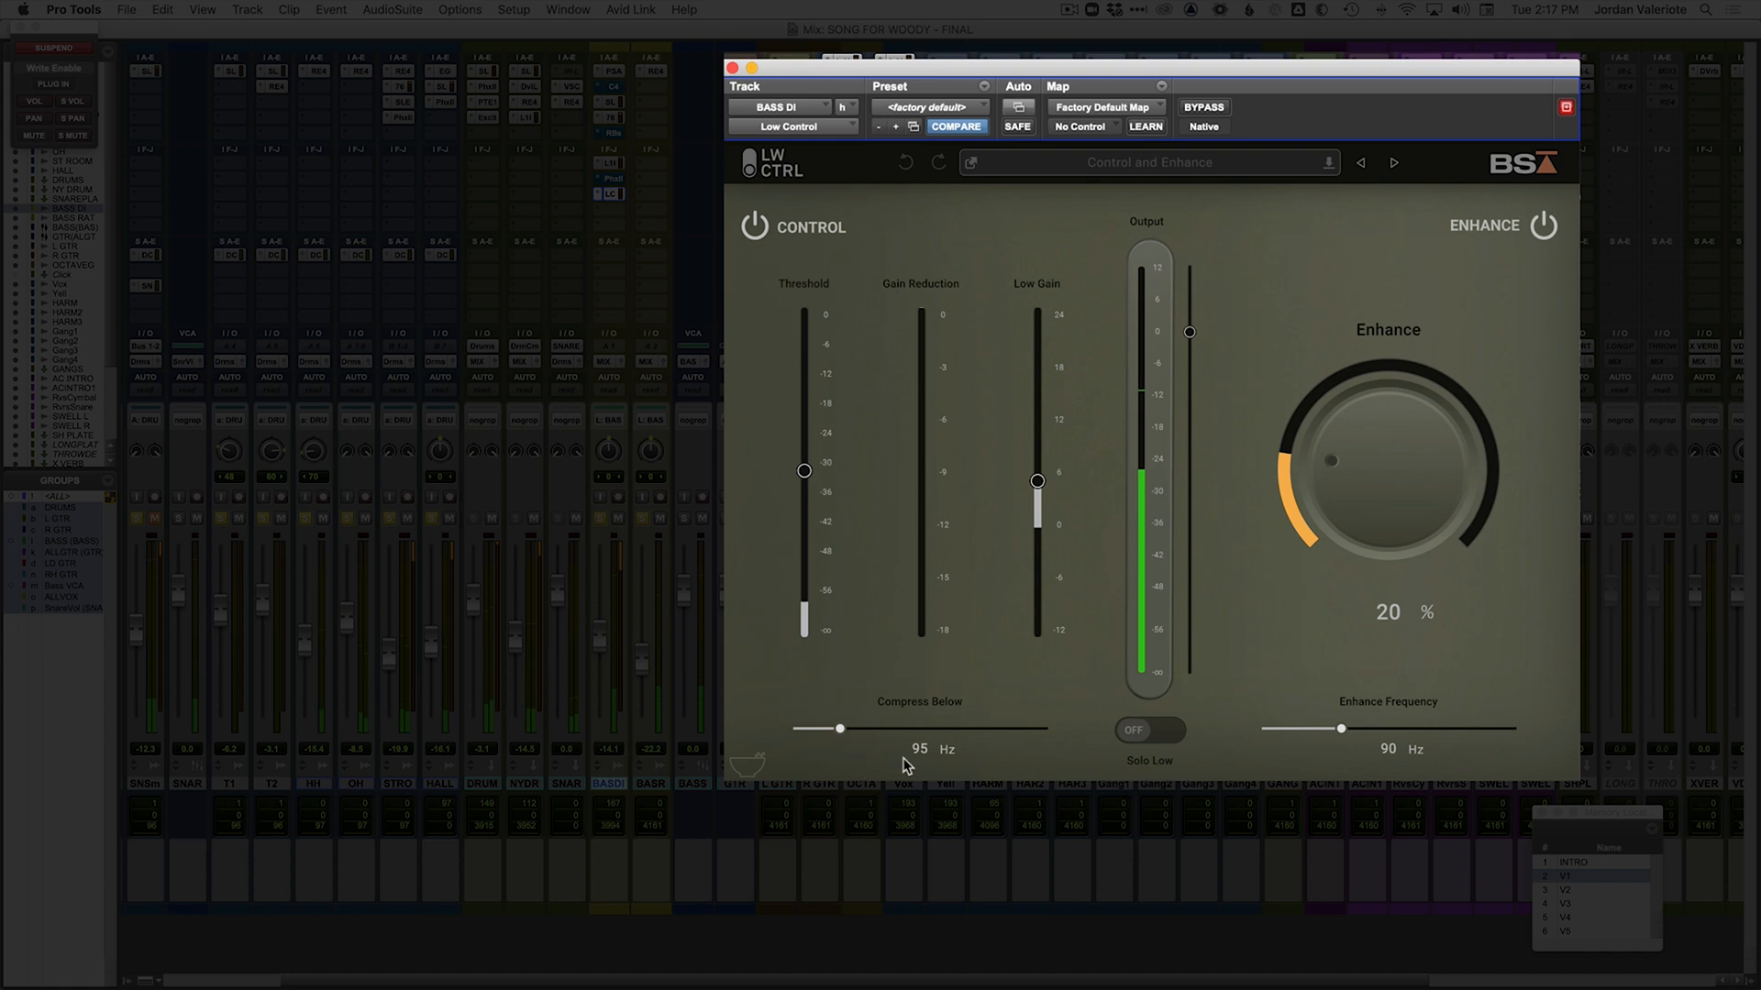
# Step: Set the BASS DI Low Control threshold to -38.4 dB and Low Gain to 10.0 dB, checking the Control section off and on
pyautogui.moveTo(807, 486)
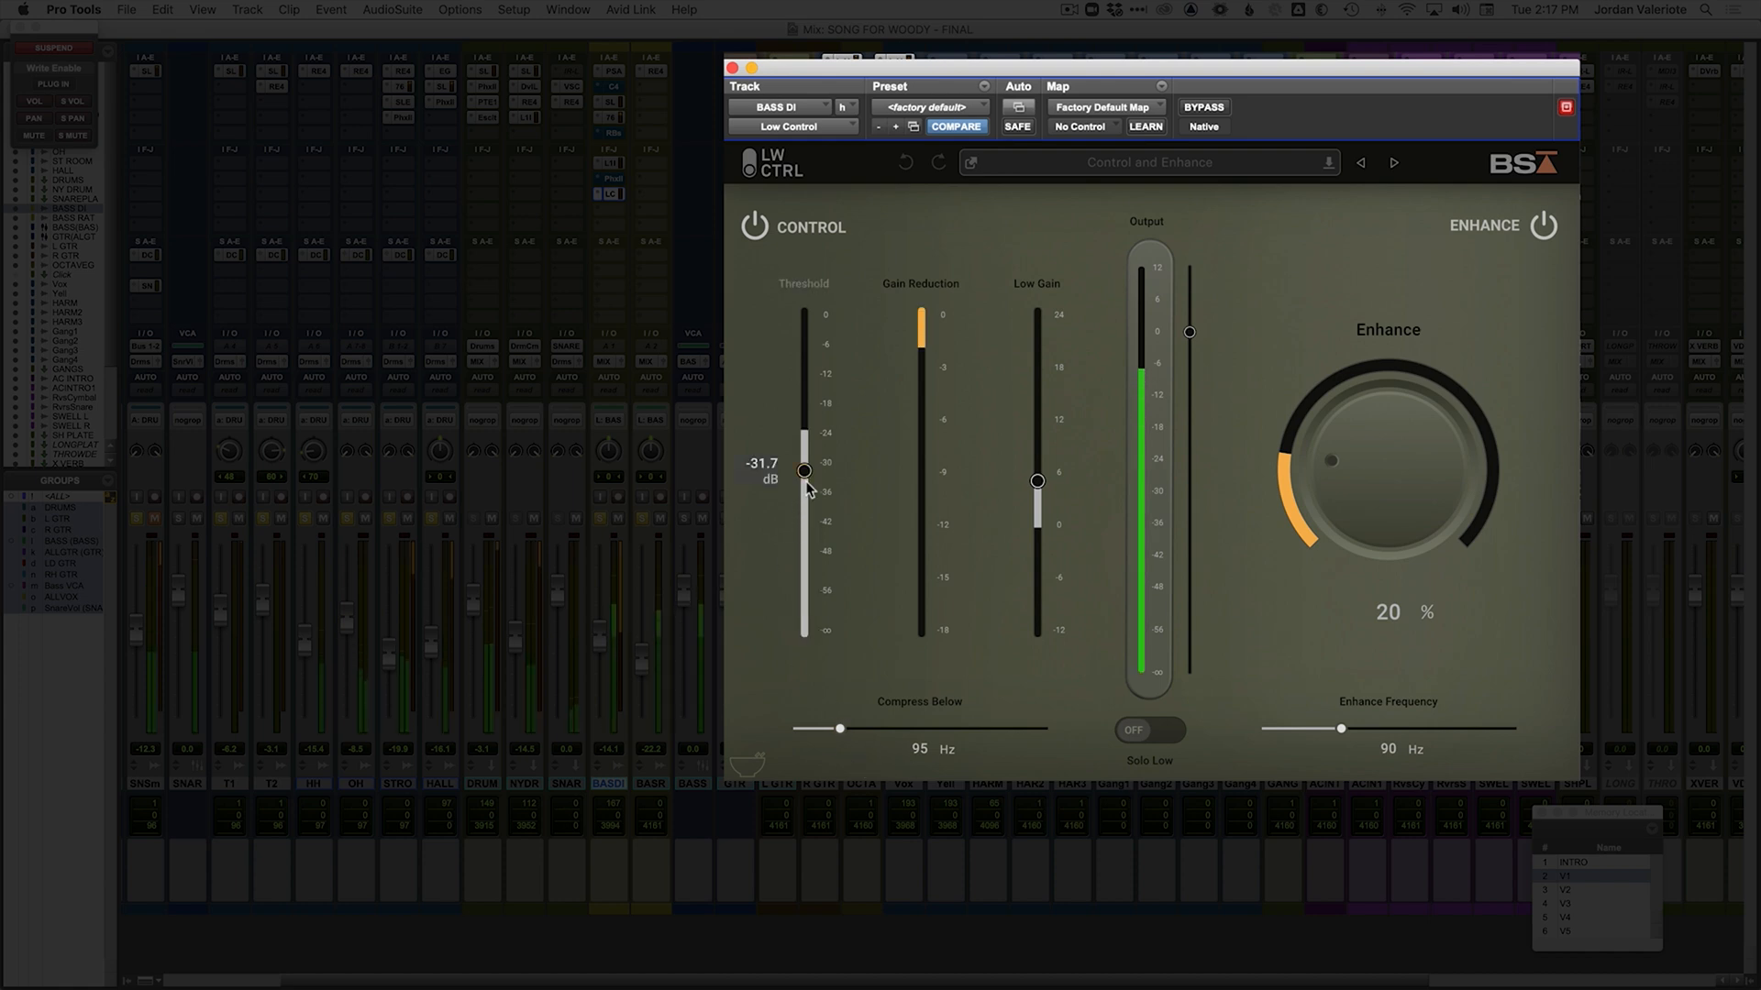
pyautogui.moveTo(807, 485); pyautogui.dragTo(808, 507)
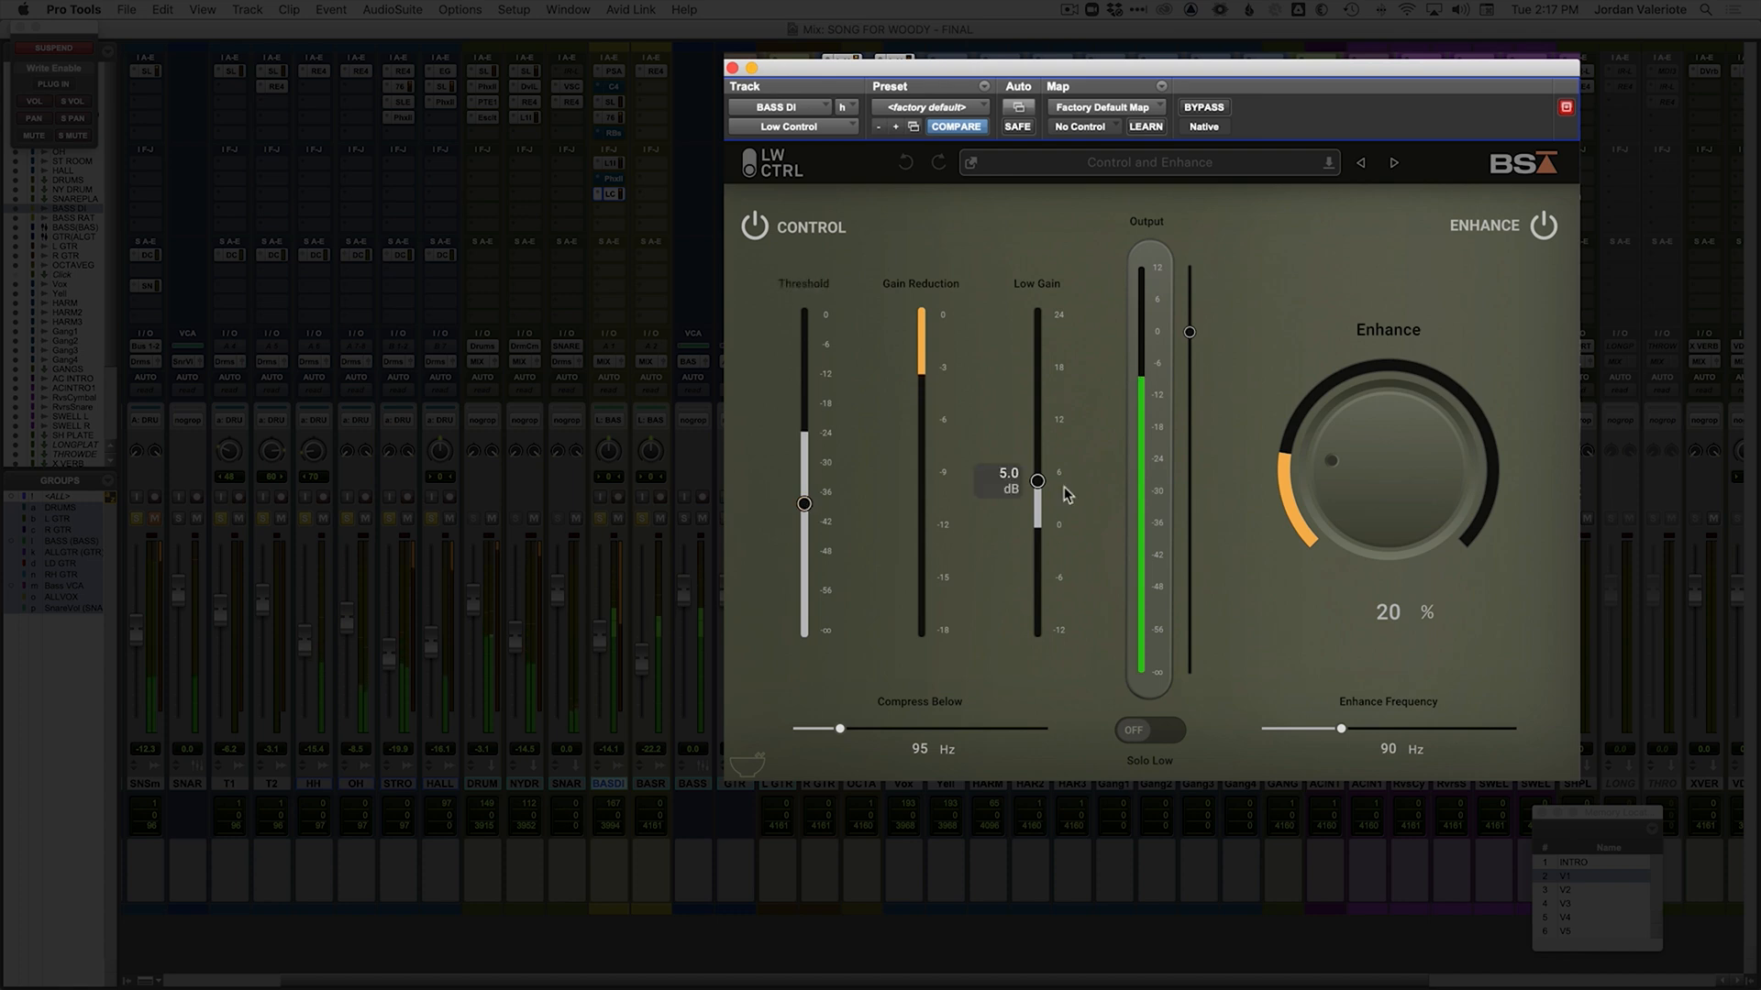
pyautogui.moveTo(1040, 482); pyautogui.dragTo(1042, 444)
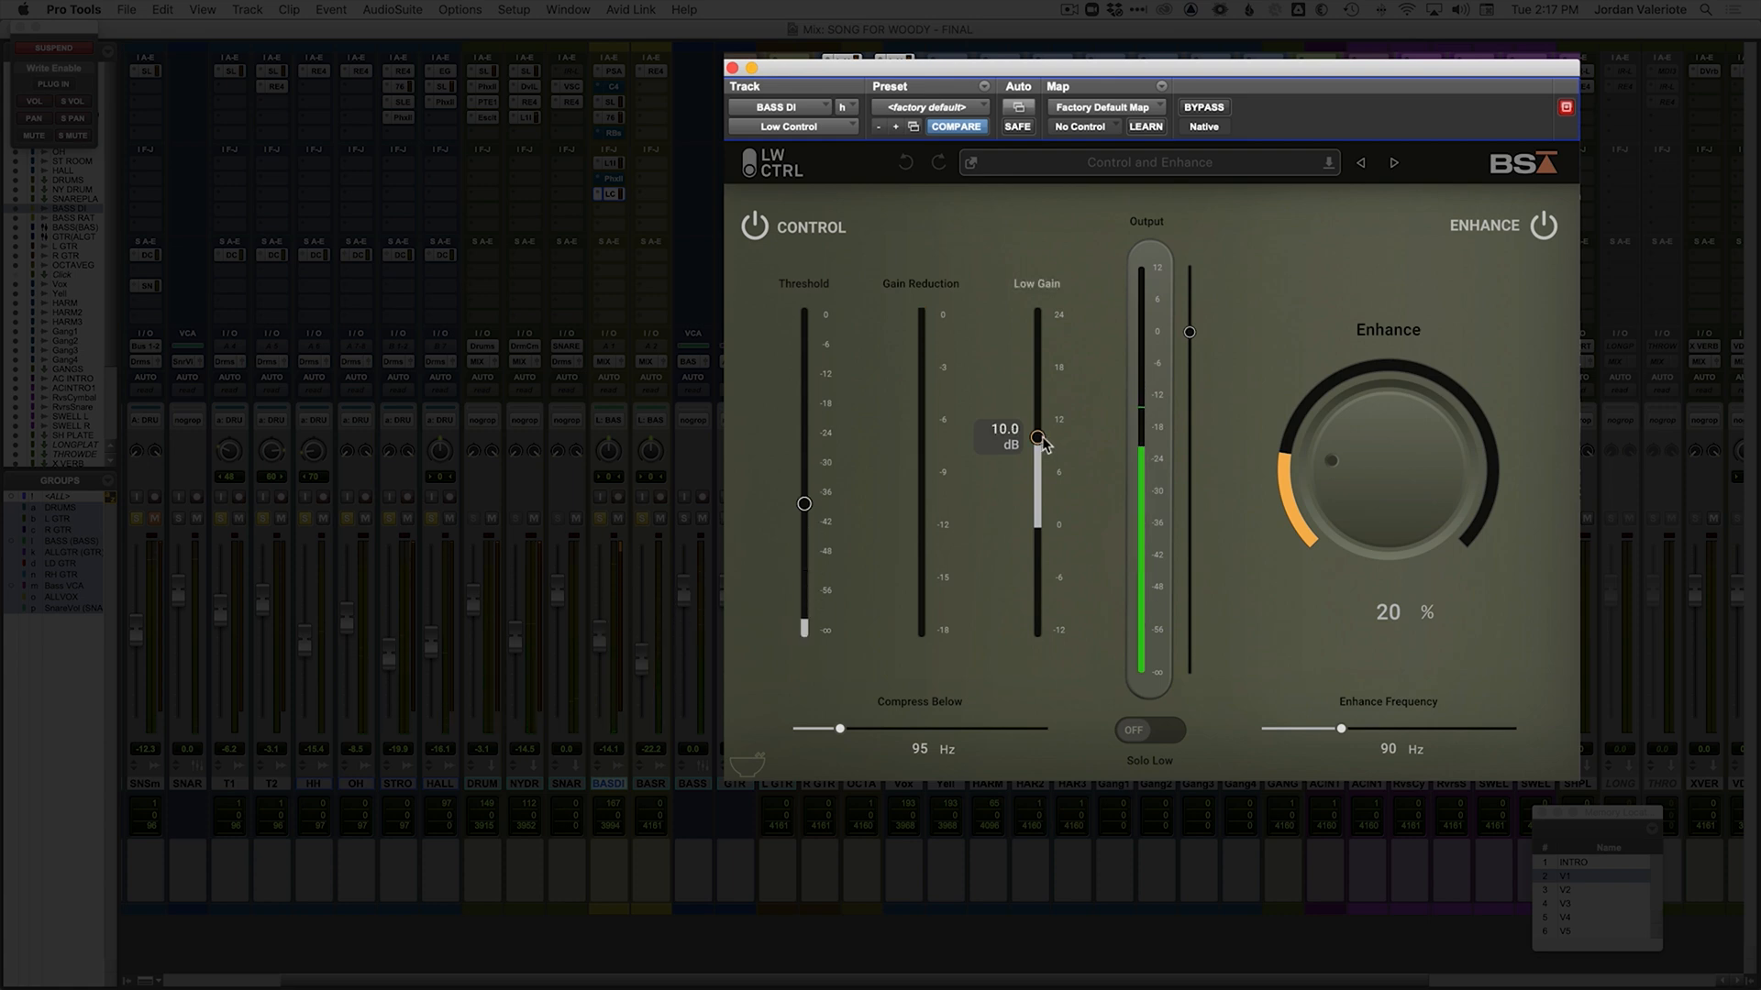
pyautogui.click(820, 228)
pyautogui.click(820, 228)
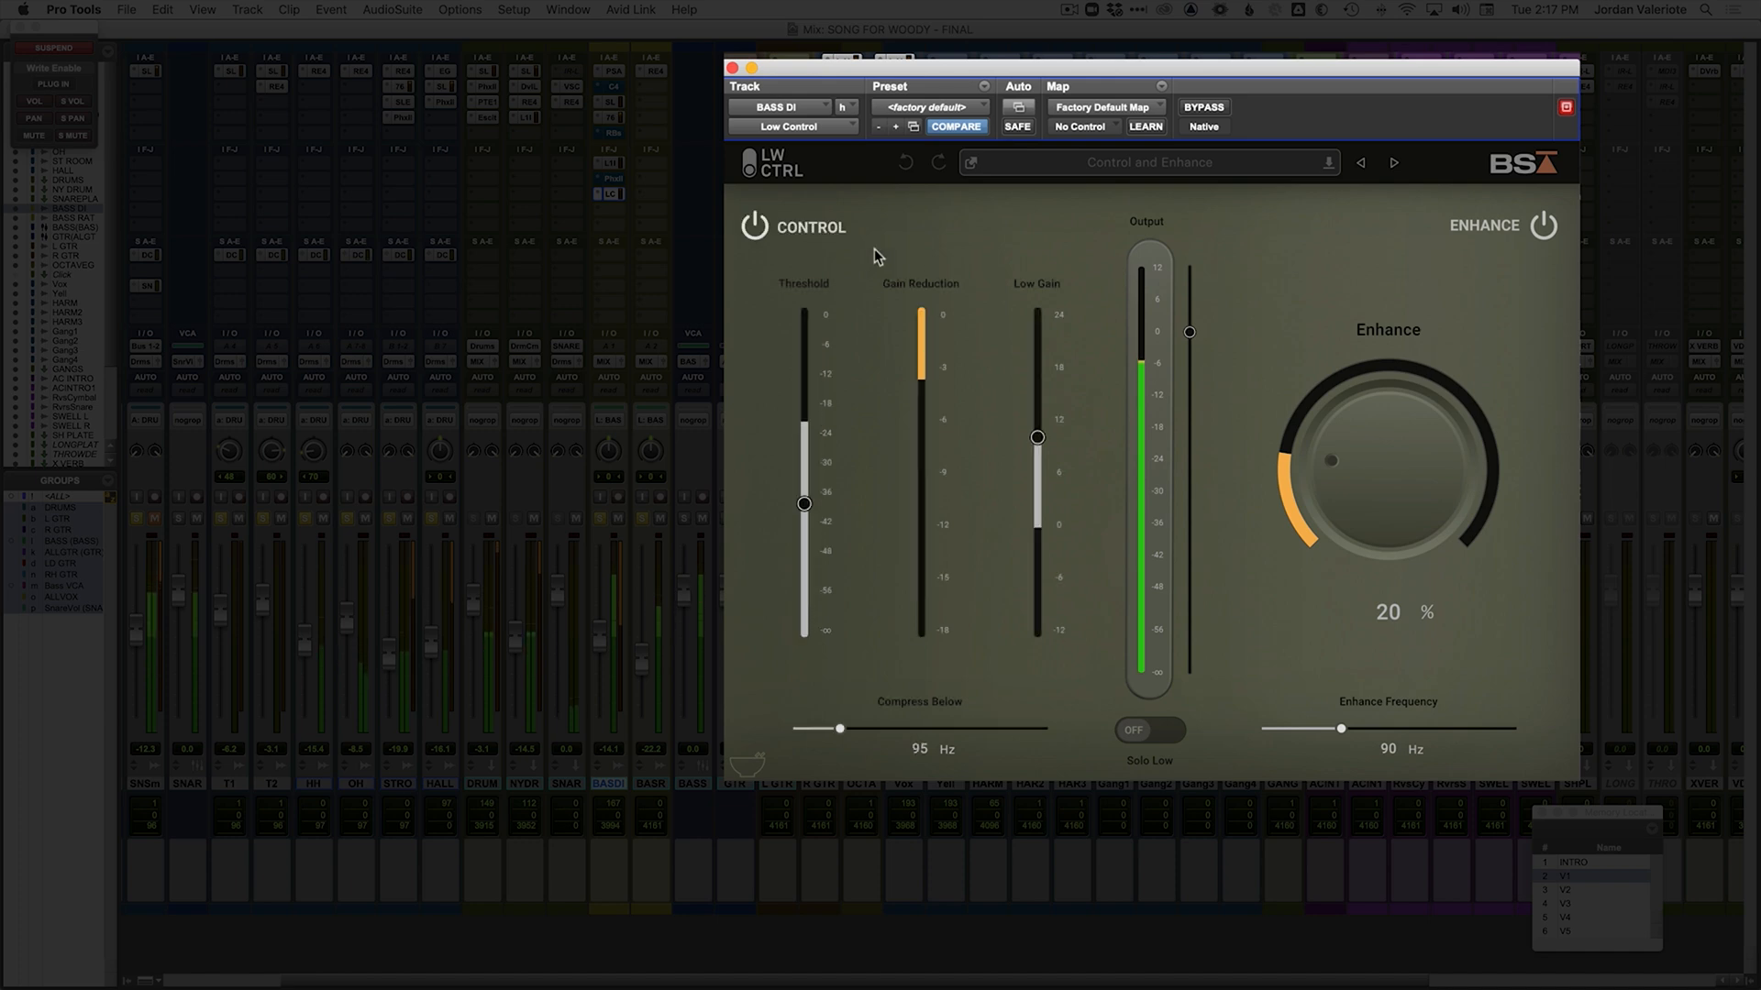
# Step: Compare the BASS DI Low Control against bypass during playback, toggling the drum solos between comparisons
pyautogui.click(1205, 108)
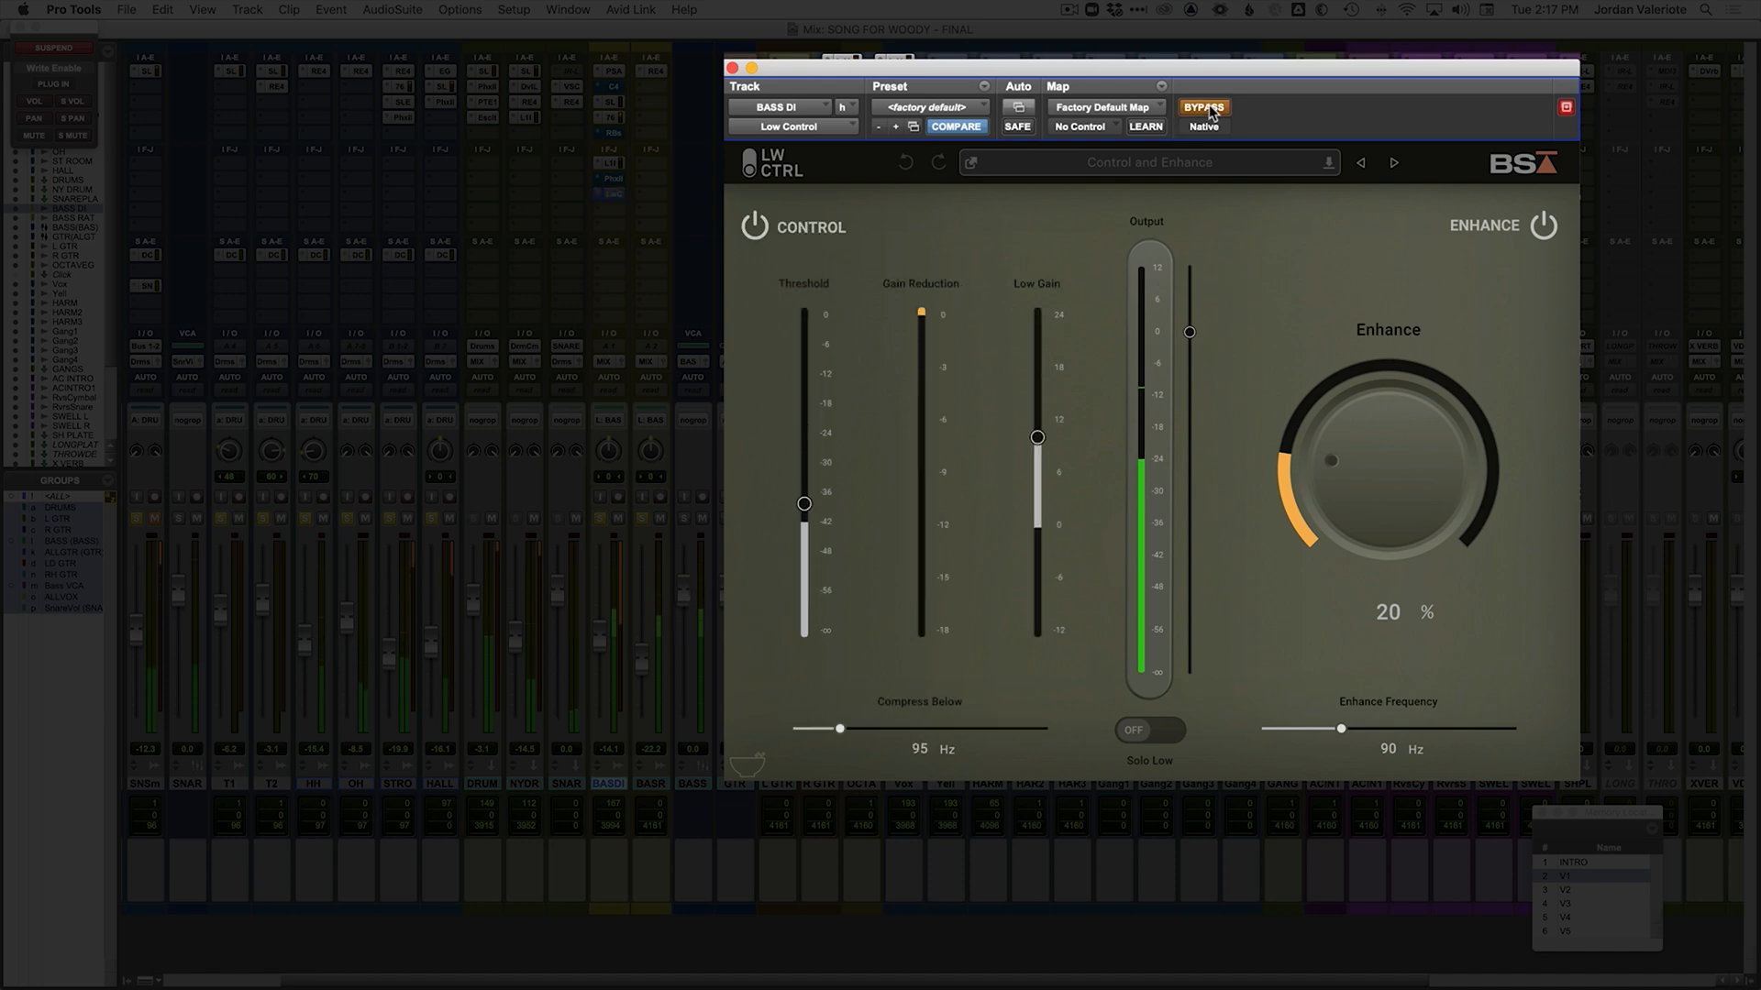
pyautogui.click(1209, 110)
pyautogui.click(396, 530)
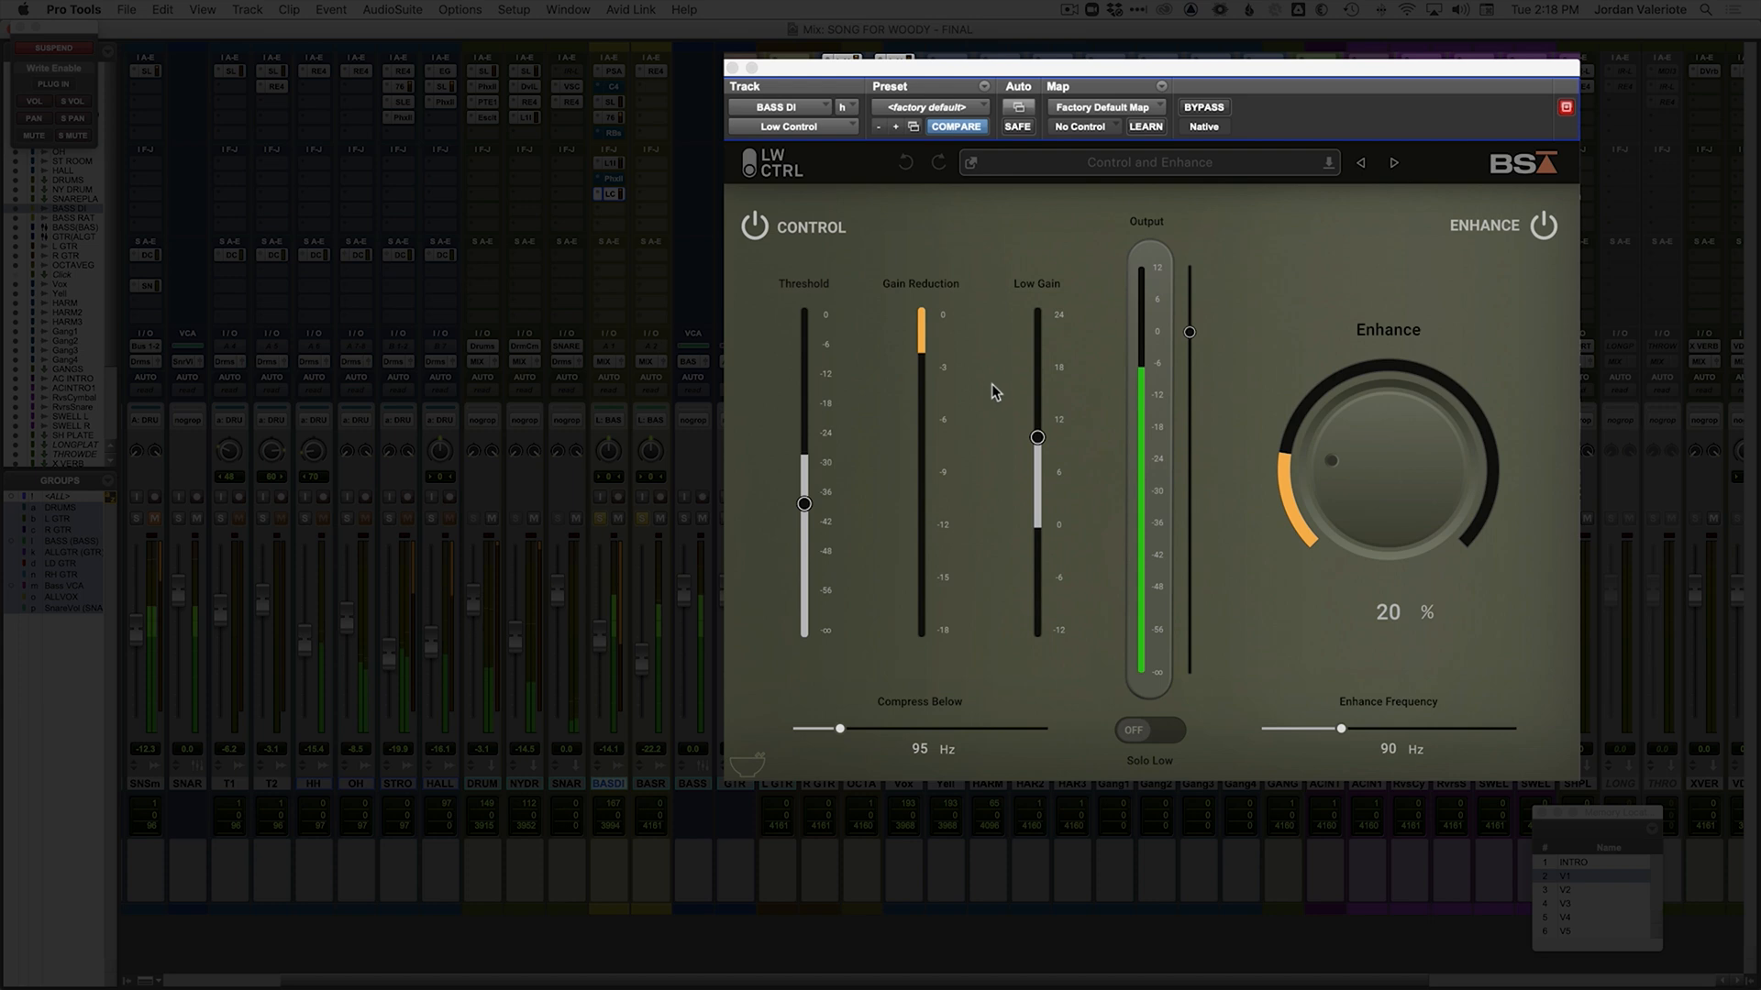
pyautogui.click(1220, 111)
pyautogui.click(1219, 110)
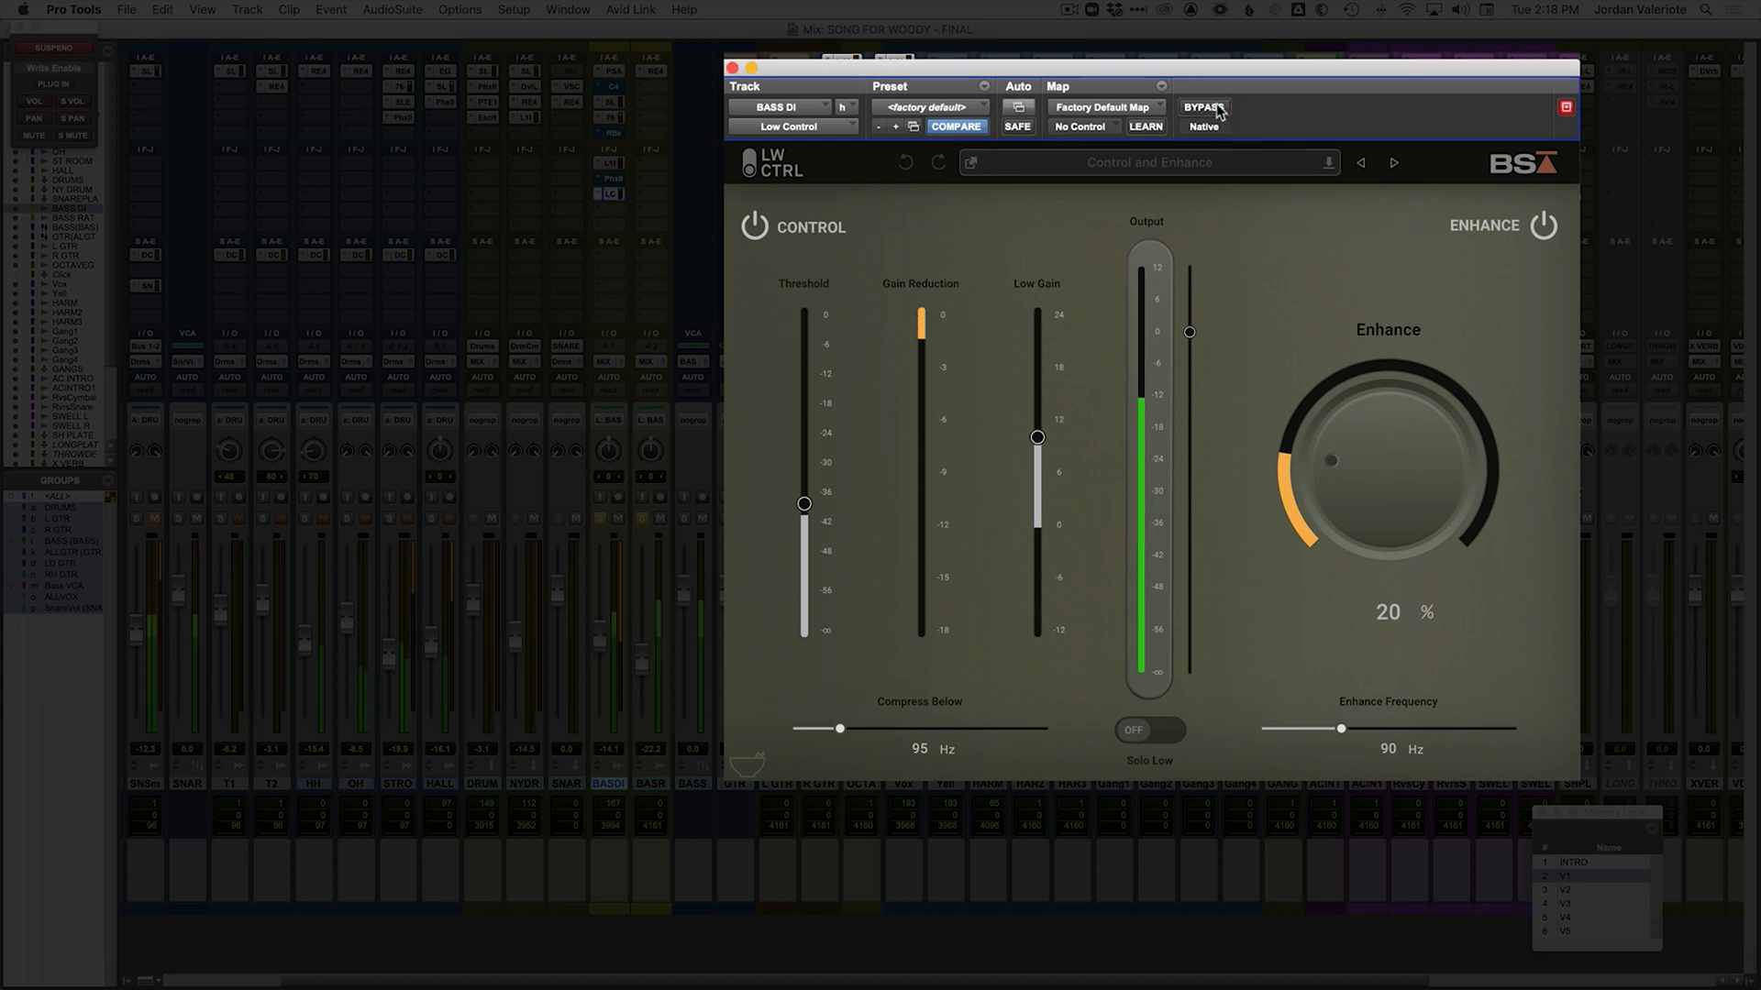
# Step: Set the Low Gain to 8.9 dB and check the bass against bypass
pyautogui.moveTo(1037, 438); pyautogui.dragTo(1035, 442)
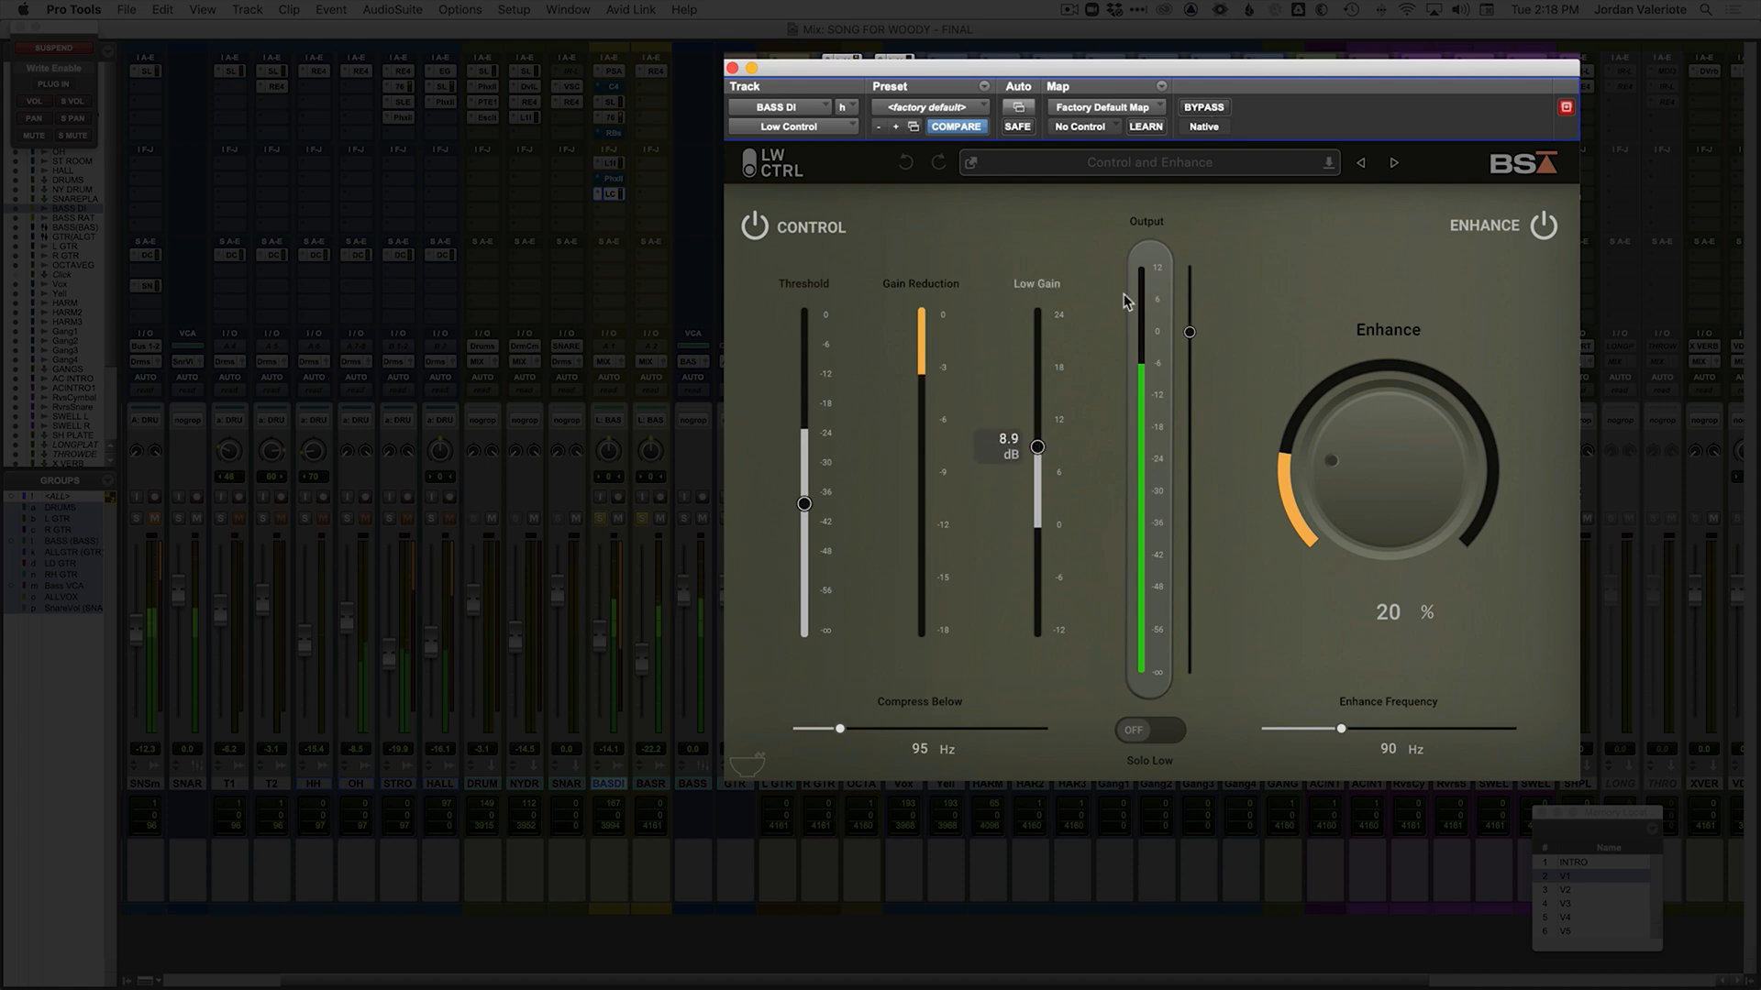
pyautogui.click(1203, 108)
pyautogui.click(1203, 108)
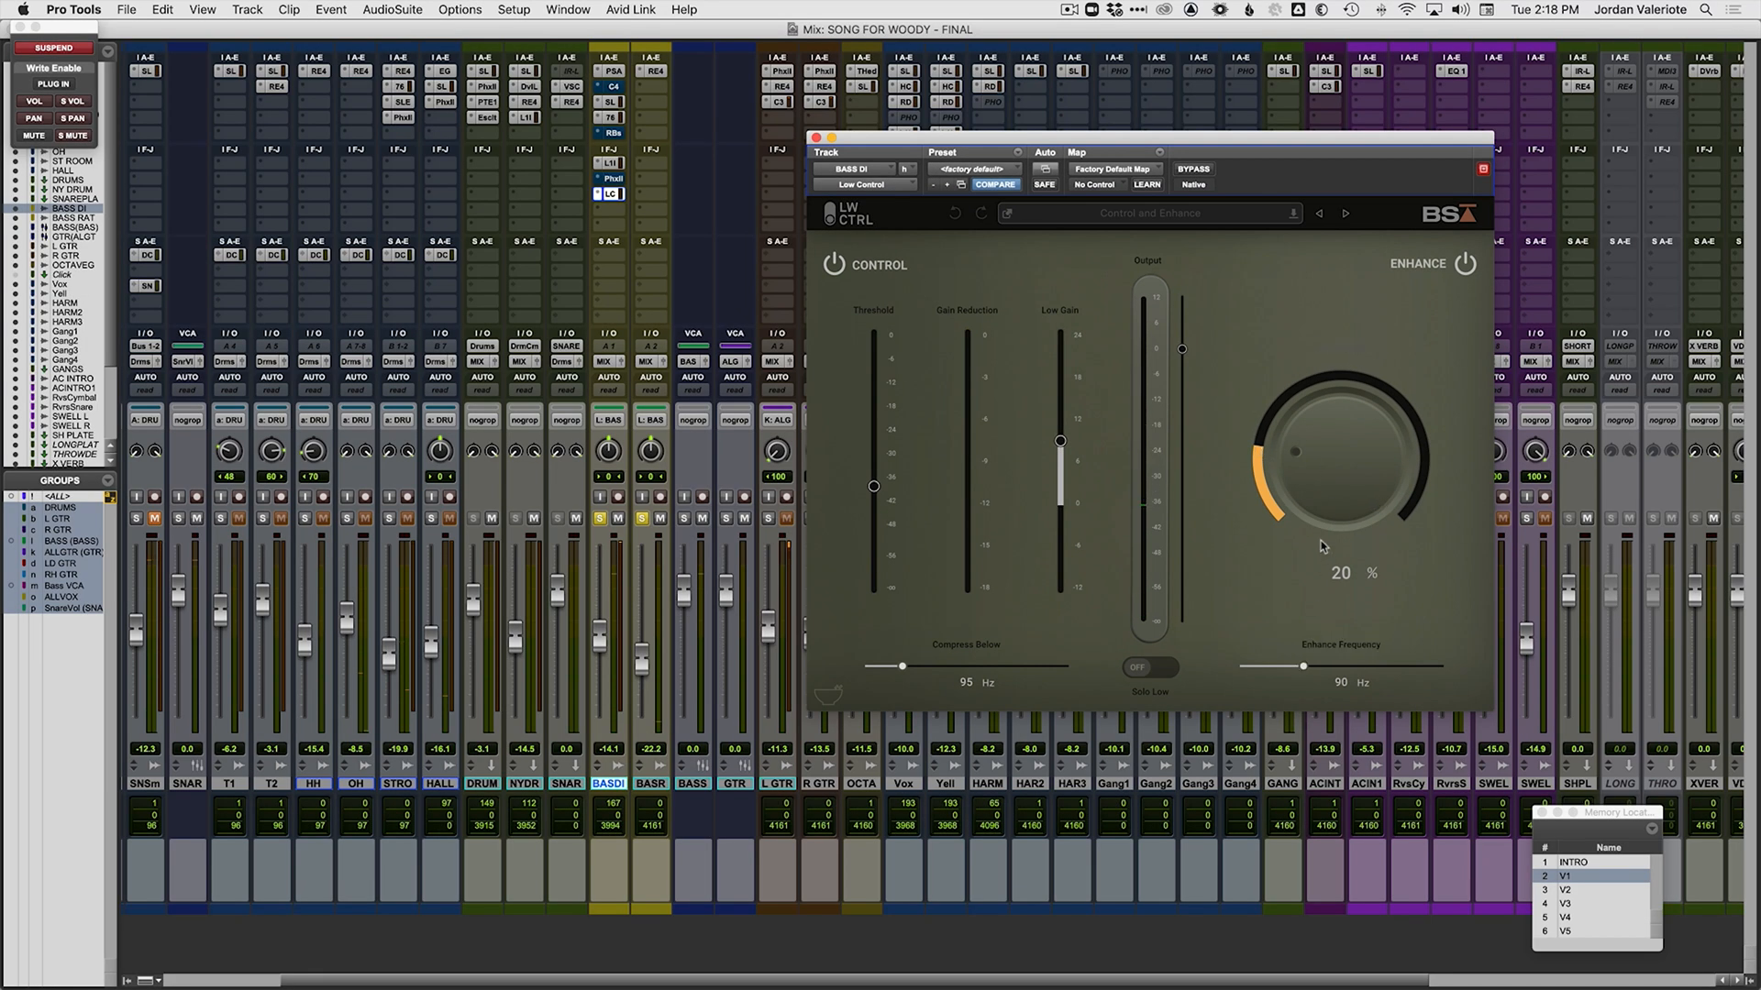
# Step: Set the Enhance Frequency to 81 Hz and bring Enhance from zero up to 30%, checking the Enhance section off and on
pyautogui.moveTo(1300, 674); pyautogui.dragTo(1294, 676)
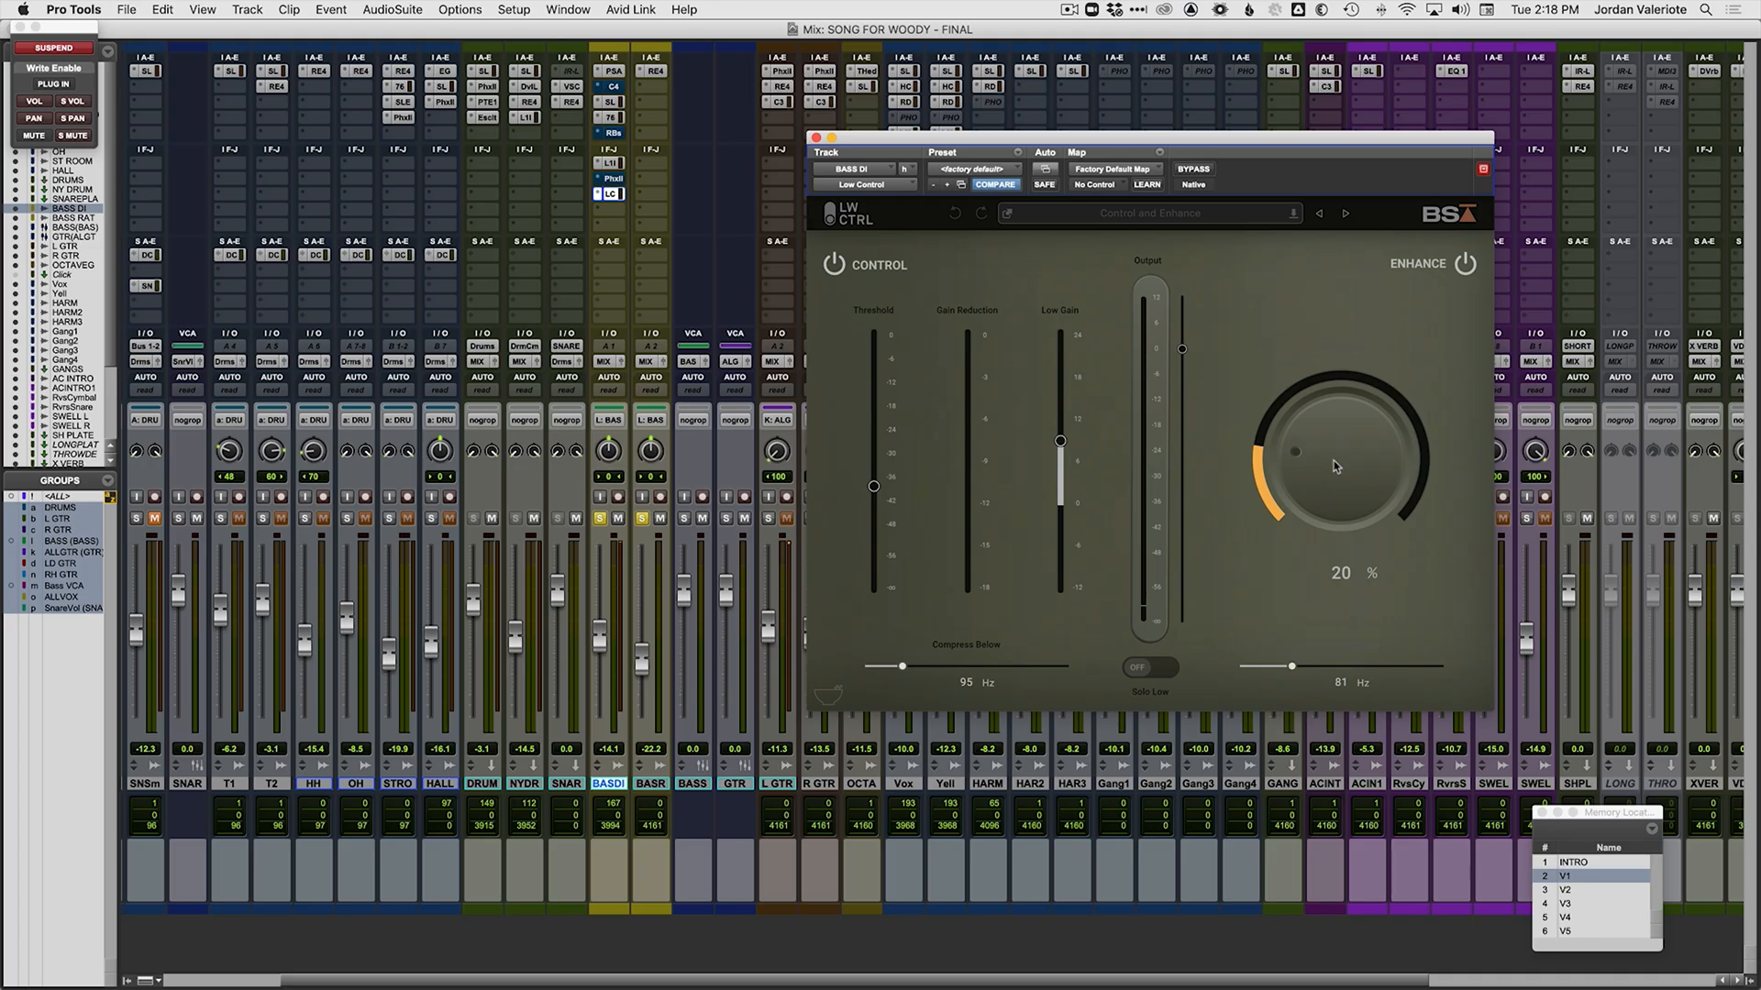
pyautogui.press('space')
pyautogui.moveTo(1336, 464); pyautogui.dragTo(1346, 529)
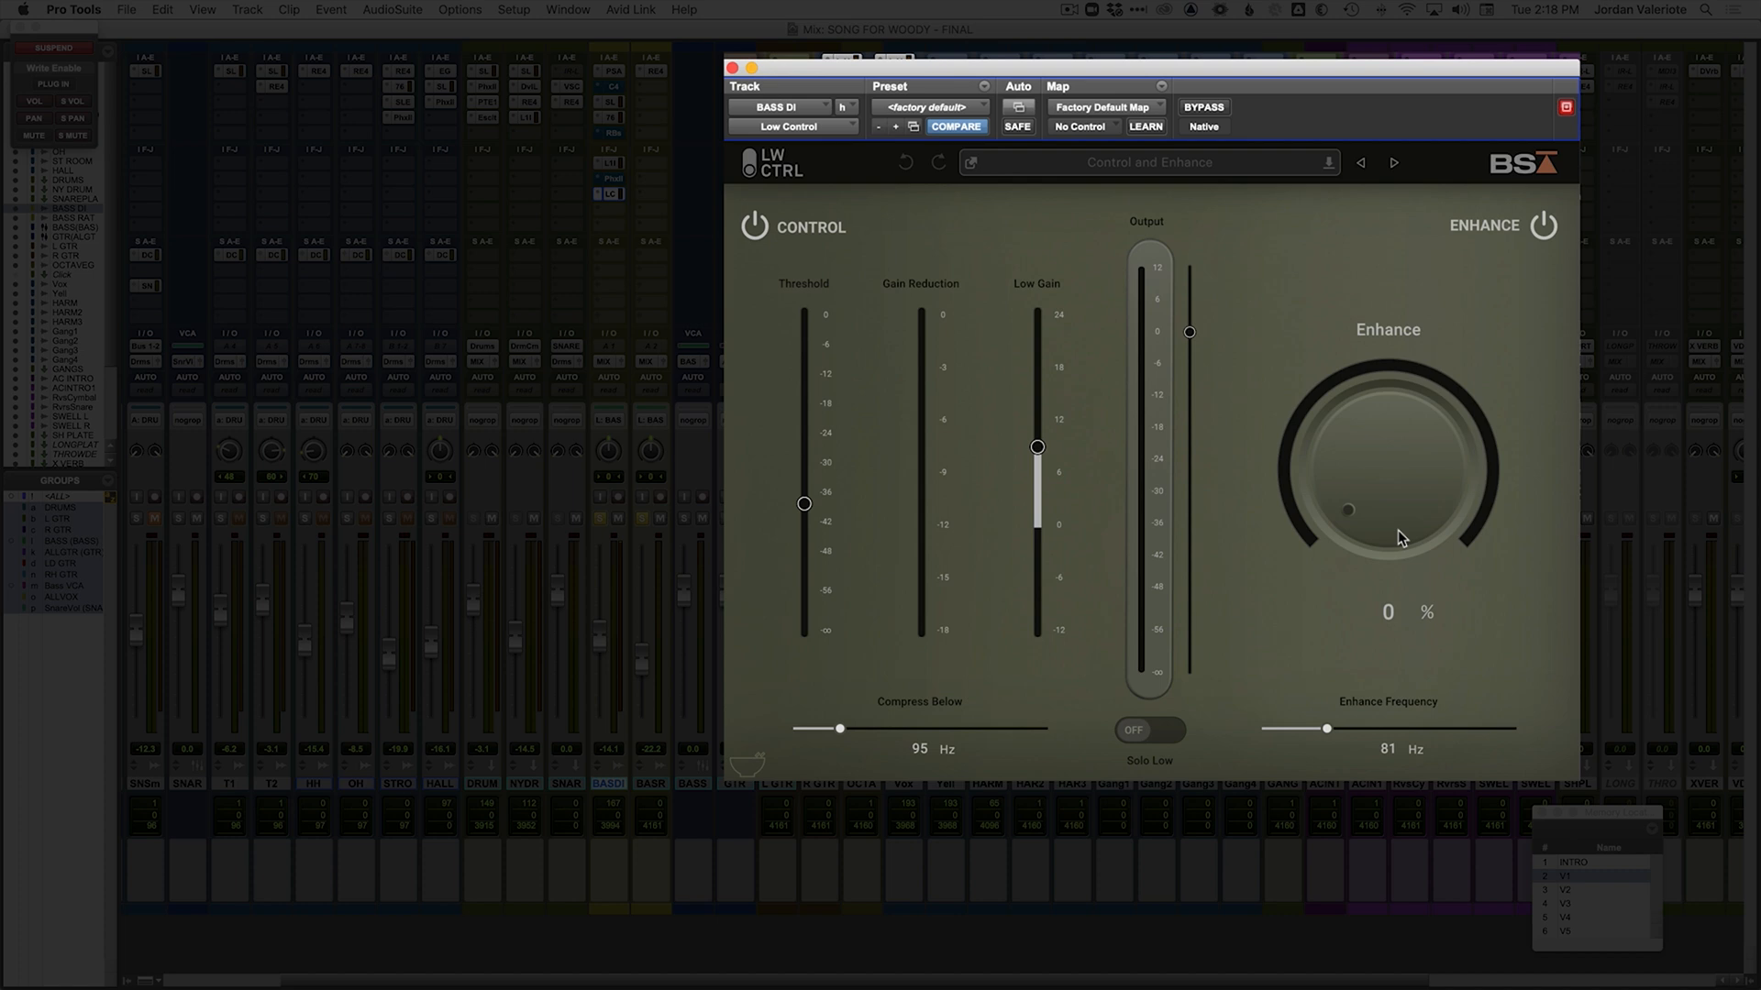
pyautogui.press('space')
pyautogui.moveTo(1404, 488); pyautogui.dragTo(1401, 427)
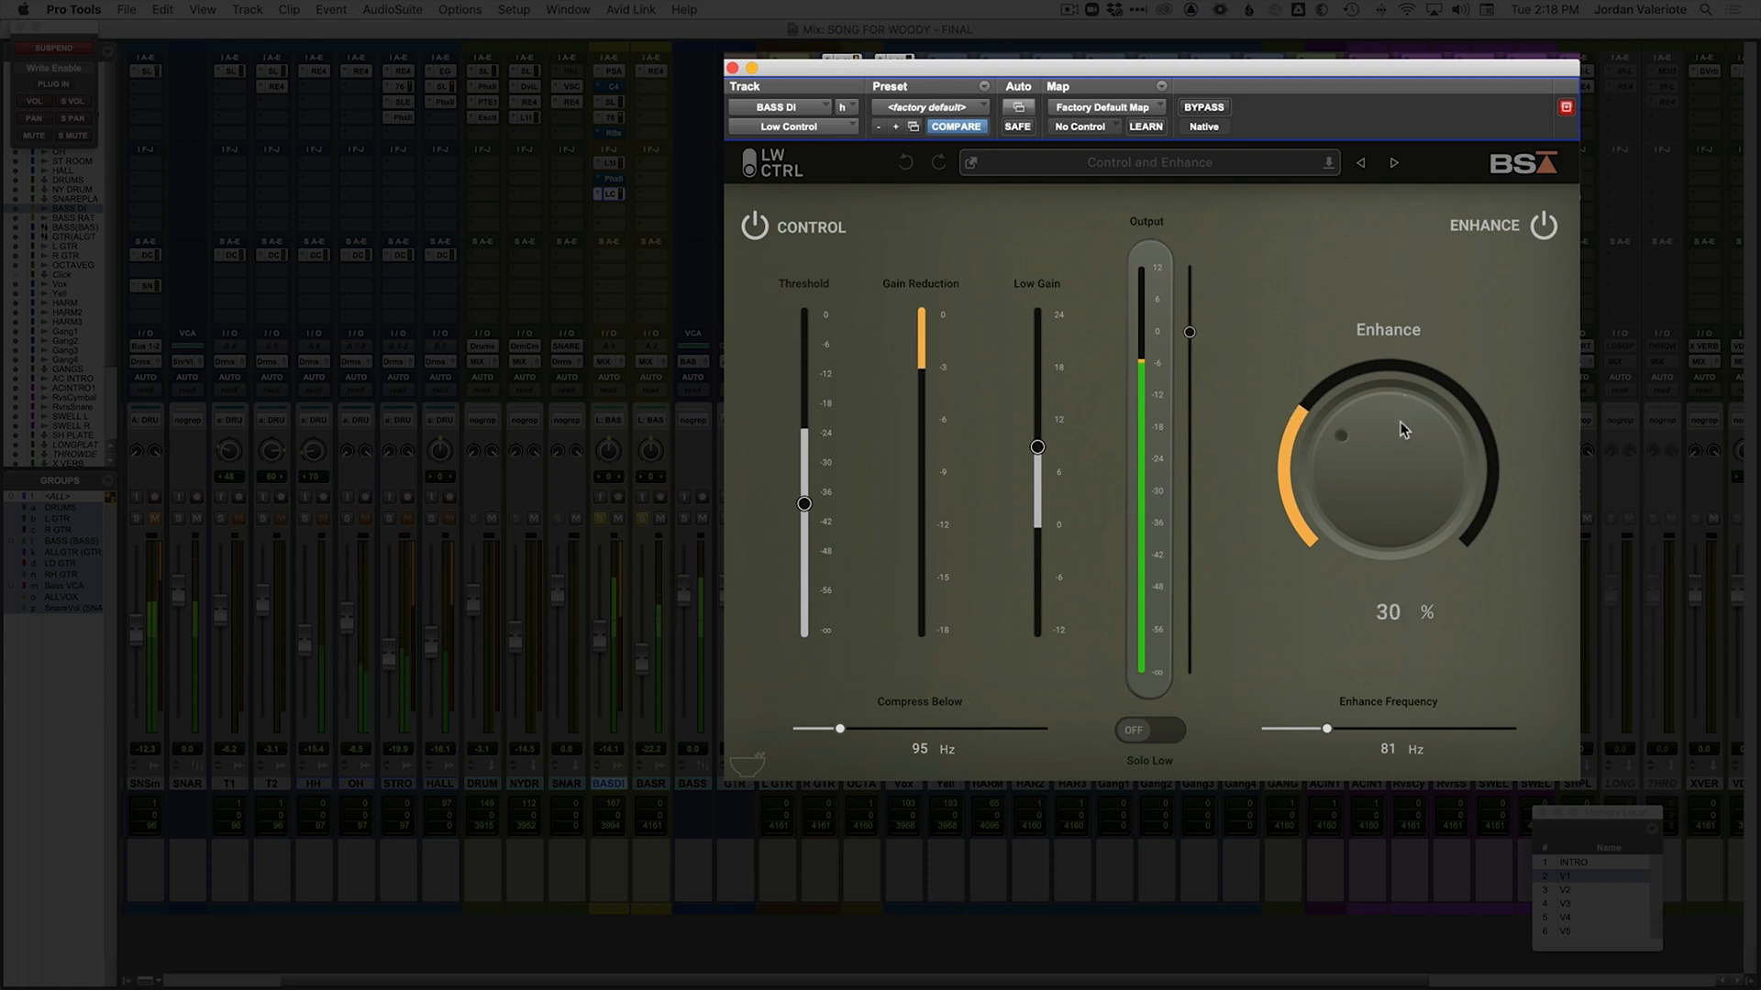
pyautogui.click(1544, 226)
pyautogui.click(1544, 227)
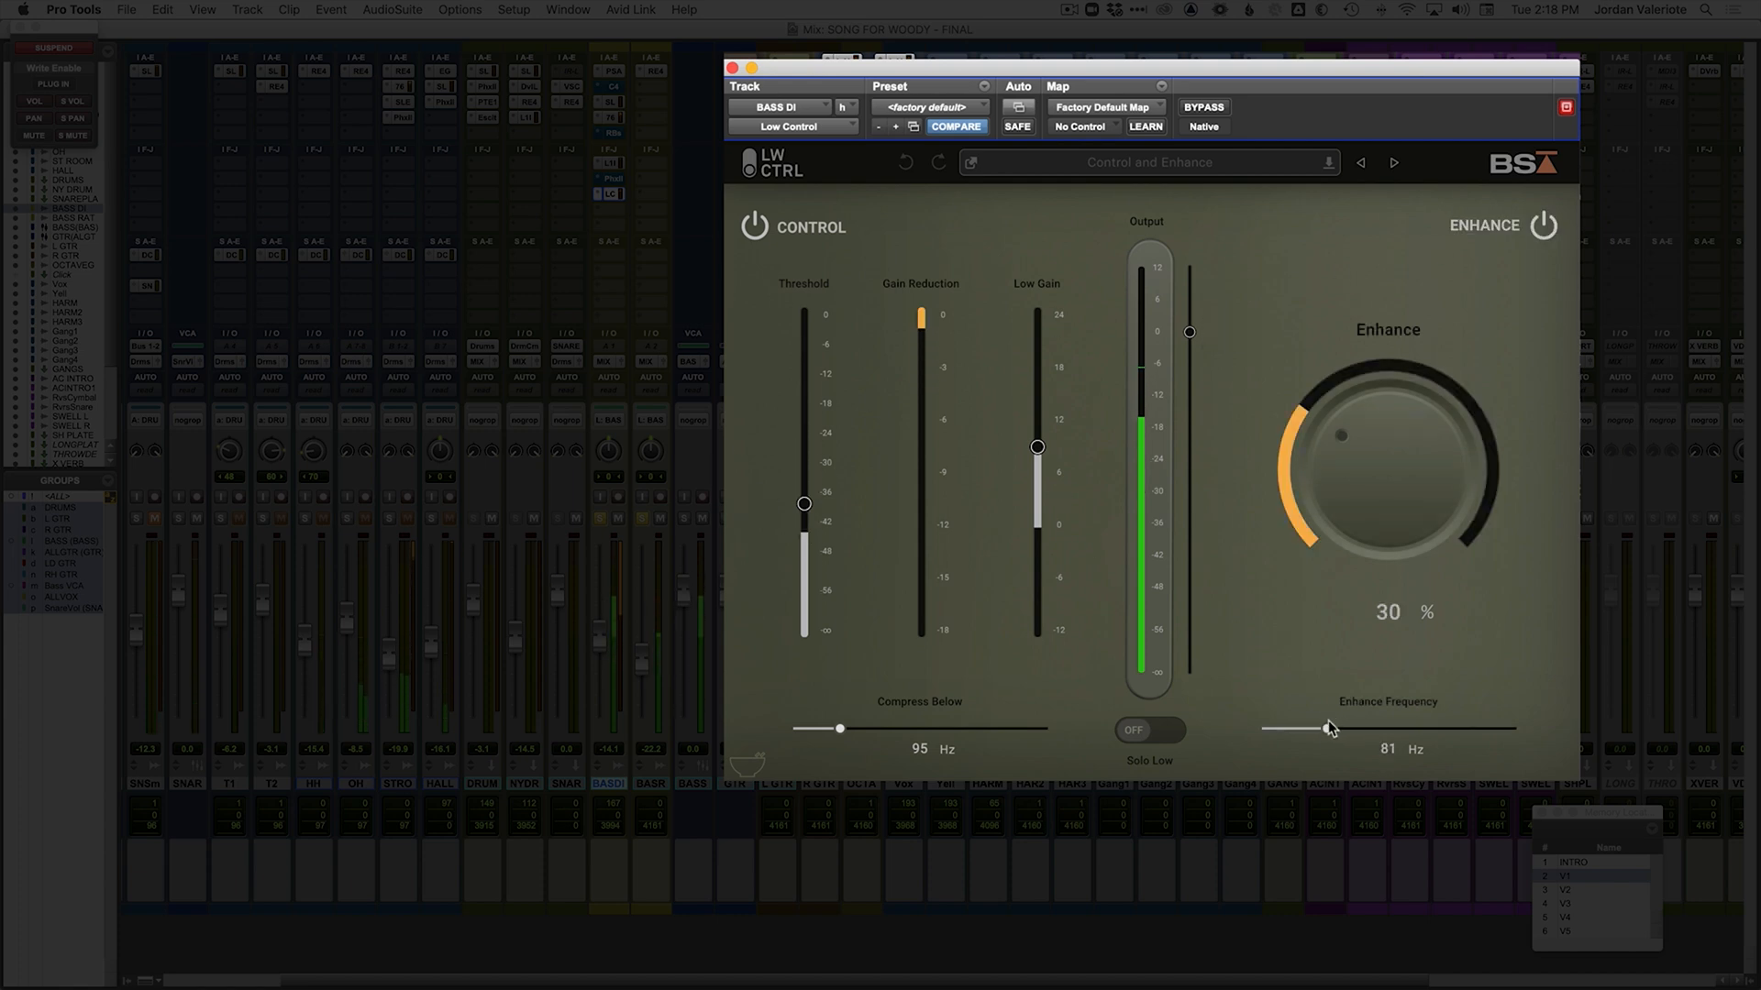
# Step: Sweep the Enhance Frequency and set it to 85 Hz, with Enhance at 28%
pyautogui.moveTo(1327, 729); pyautogui.dragTo(1318, 729)
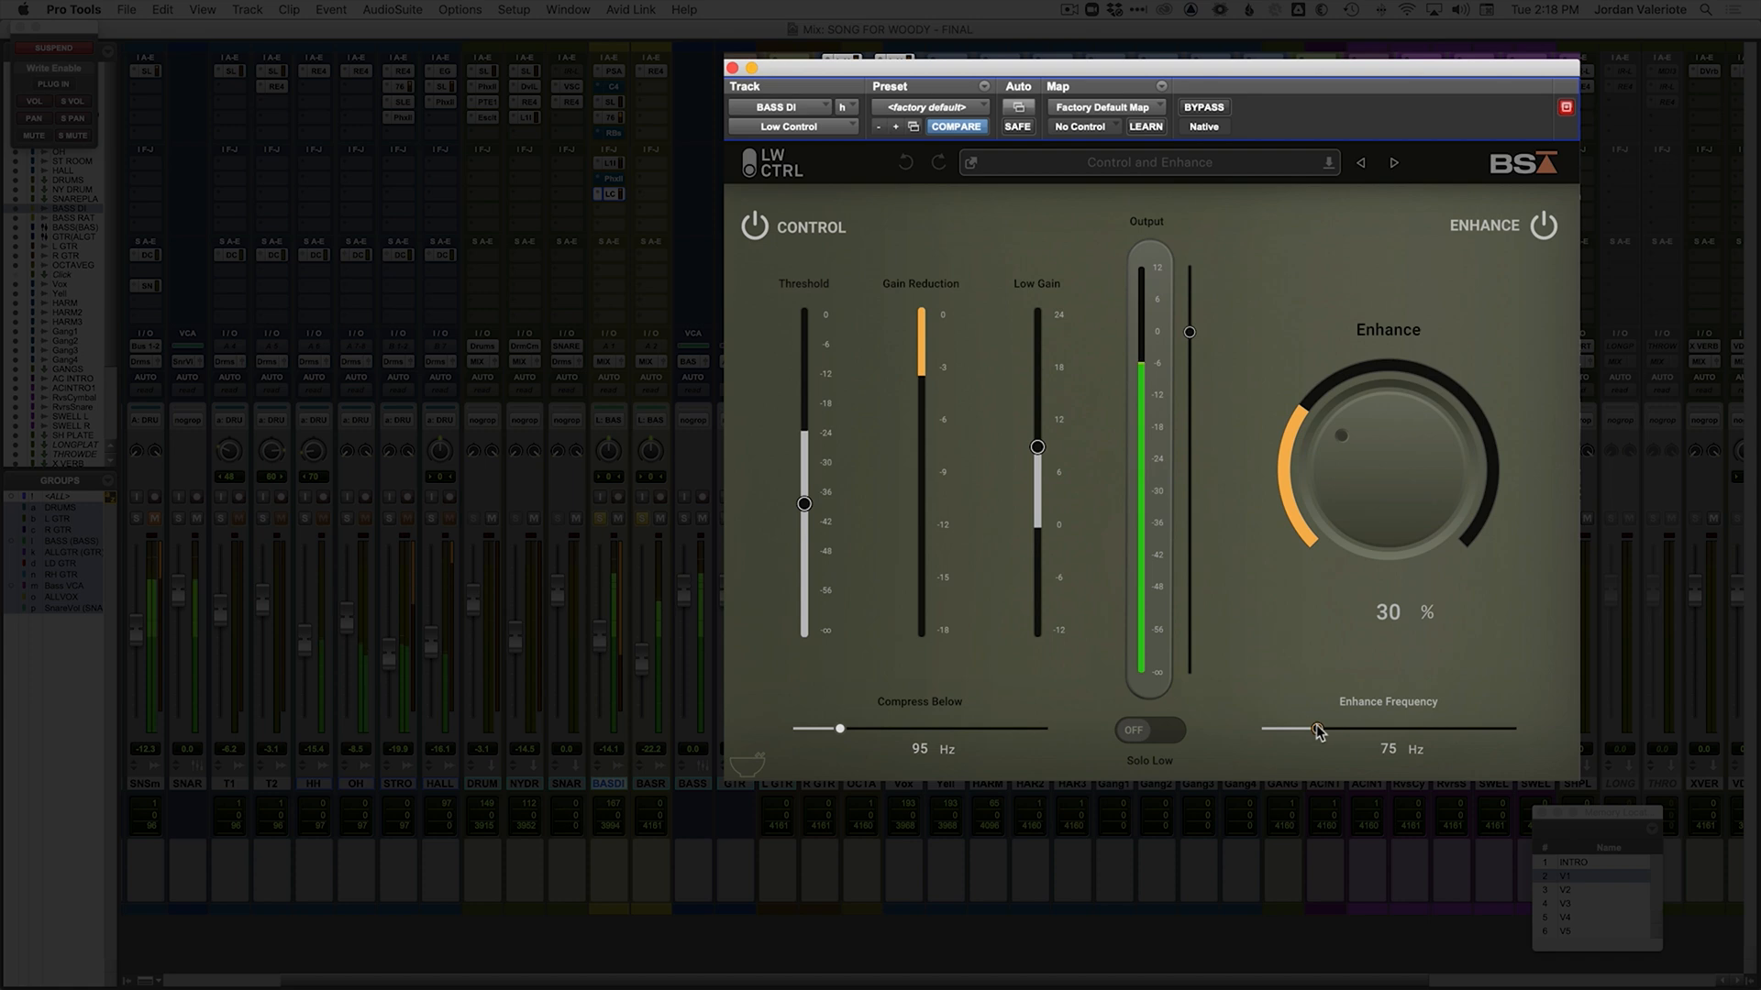
pyautogui.moveTo(1303, 729); pyautogui.dragTo(1291, 731)
pyautogui.moveTo(1321, 500)
pyautogui.mouseDown()
pyautogui.moveTo(1322, 424)
pyautogui.moveTo(1324, 512)
pyautogui.mouseUp()
pyautogui.moveTo(1291, 730); pyautogui.dragTo(1344, 736)
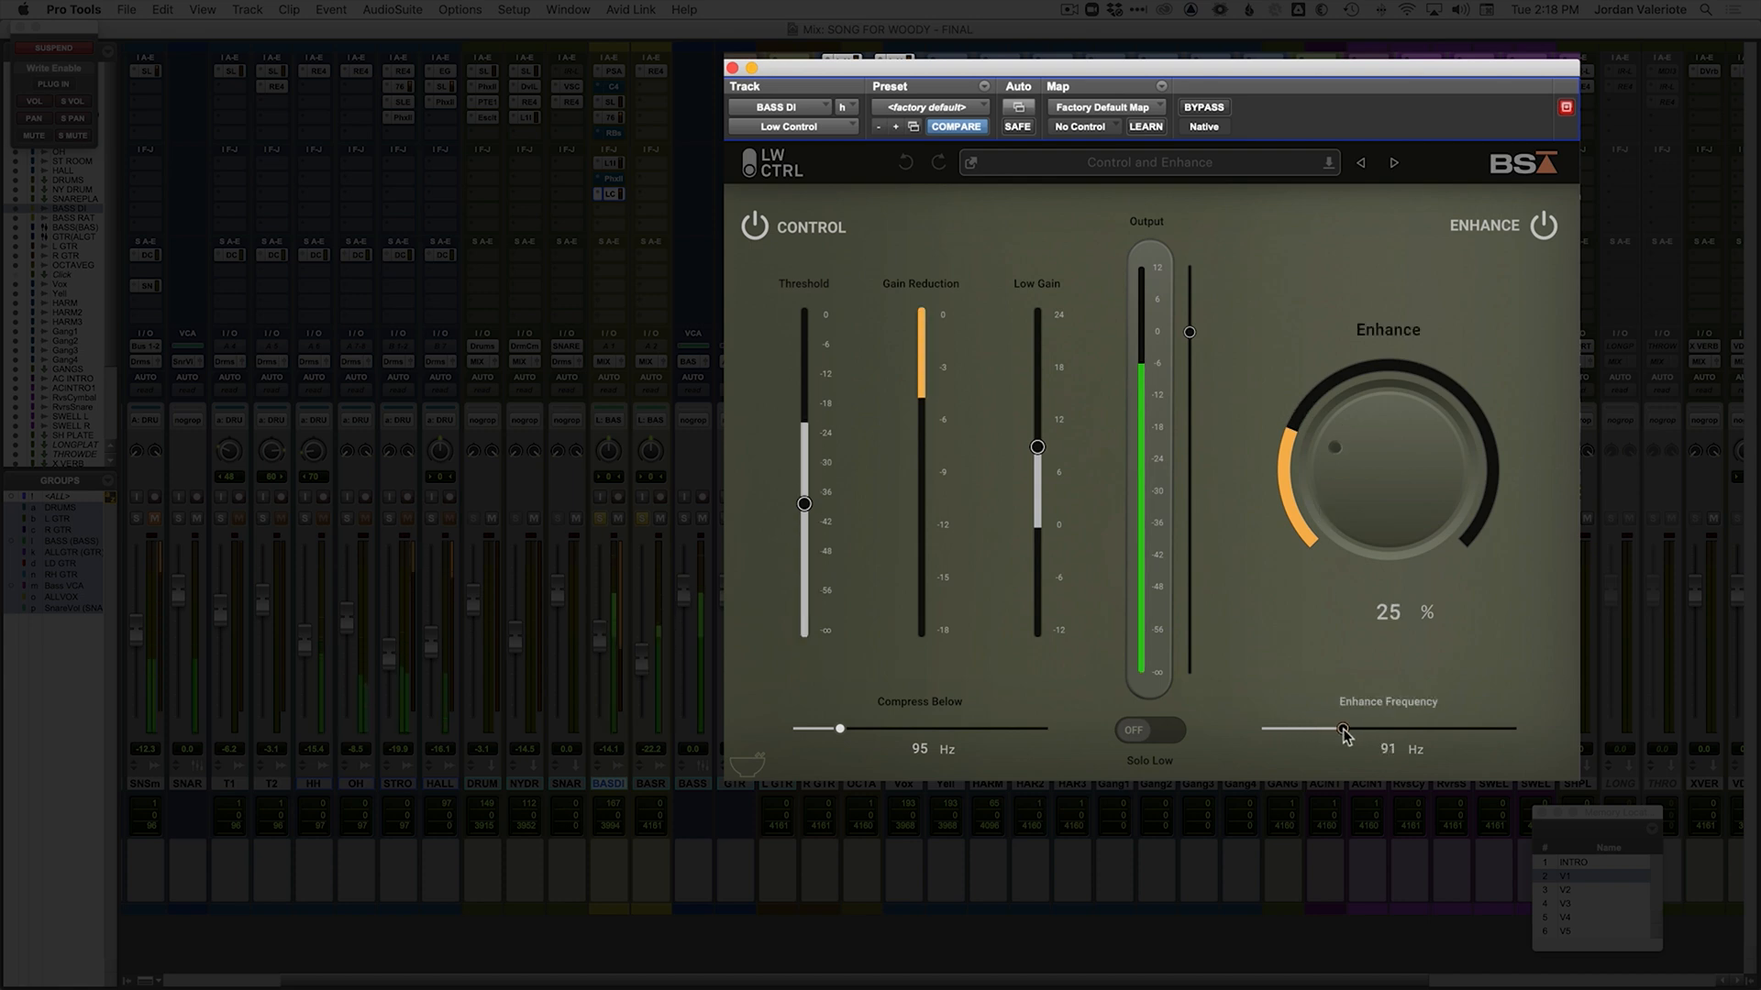
pyautogui.moveTo(1395, 530); pyautogui.dragTo(1394, 513)
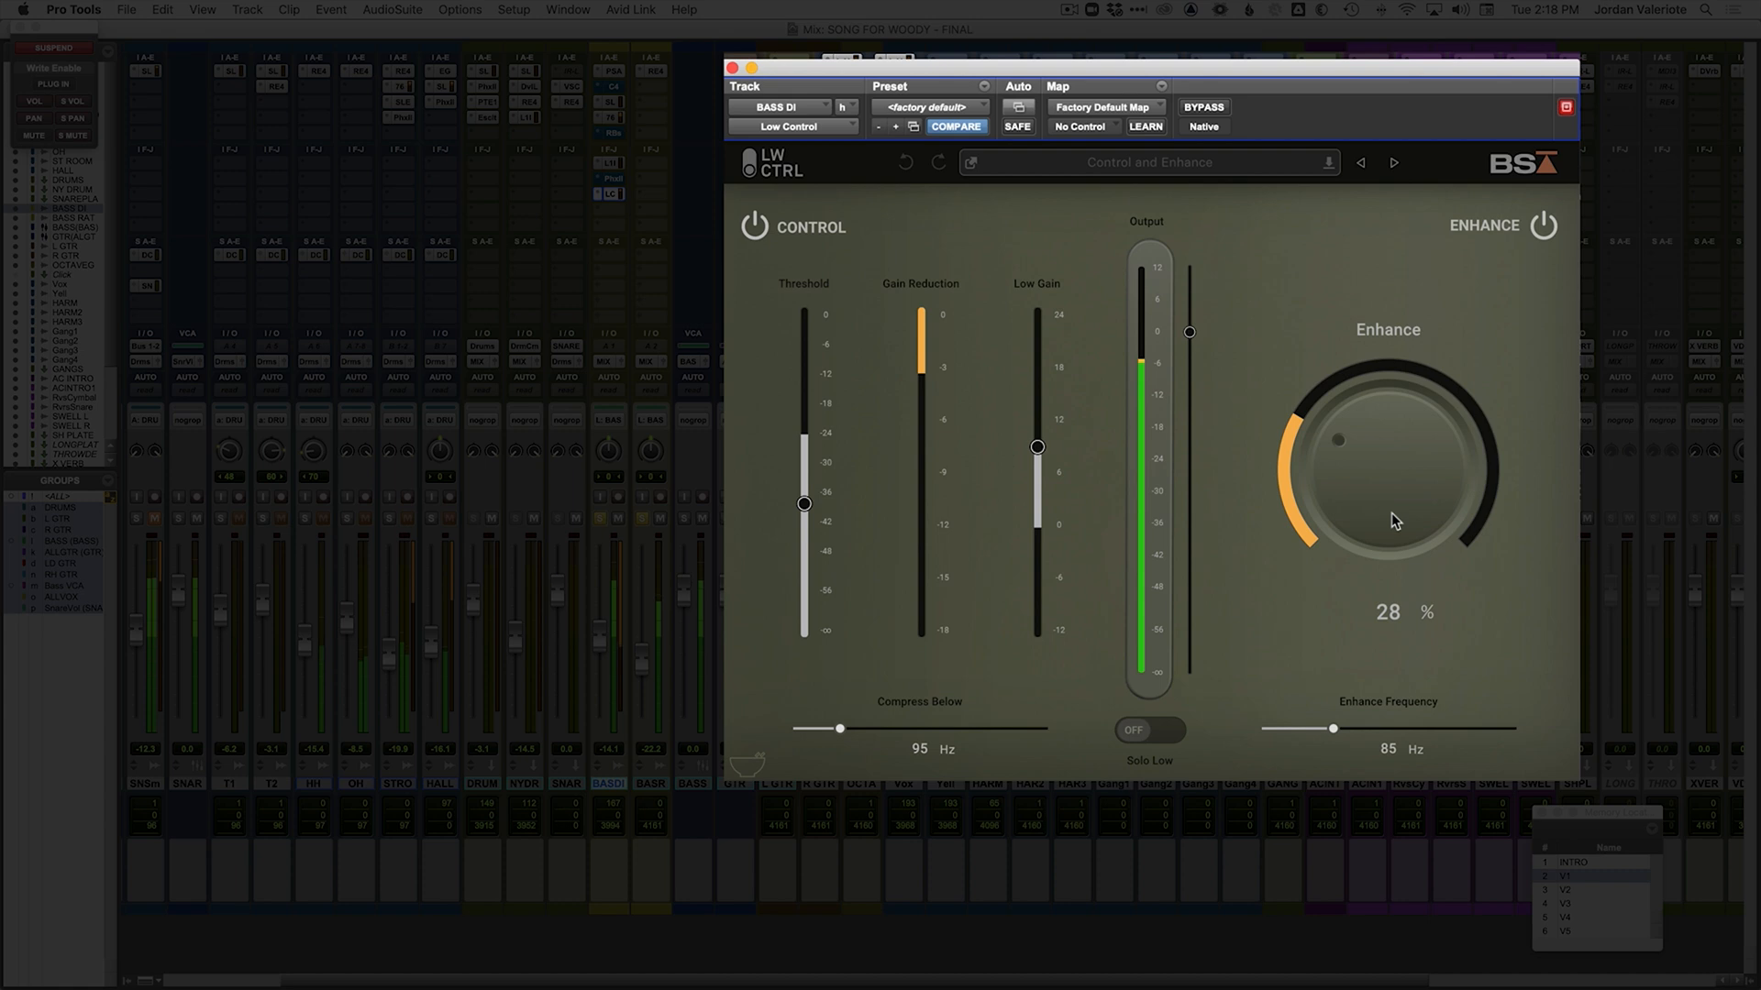
# Step: Compare the bass with Low Control repeatedly bypassed and engaged, finishing with the drums soloed alongside it
pyautogui.click(1204, 107)
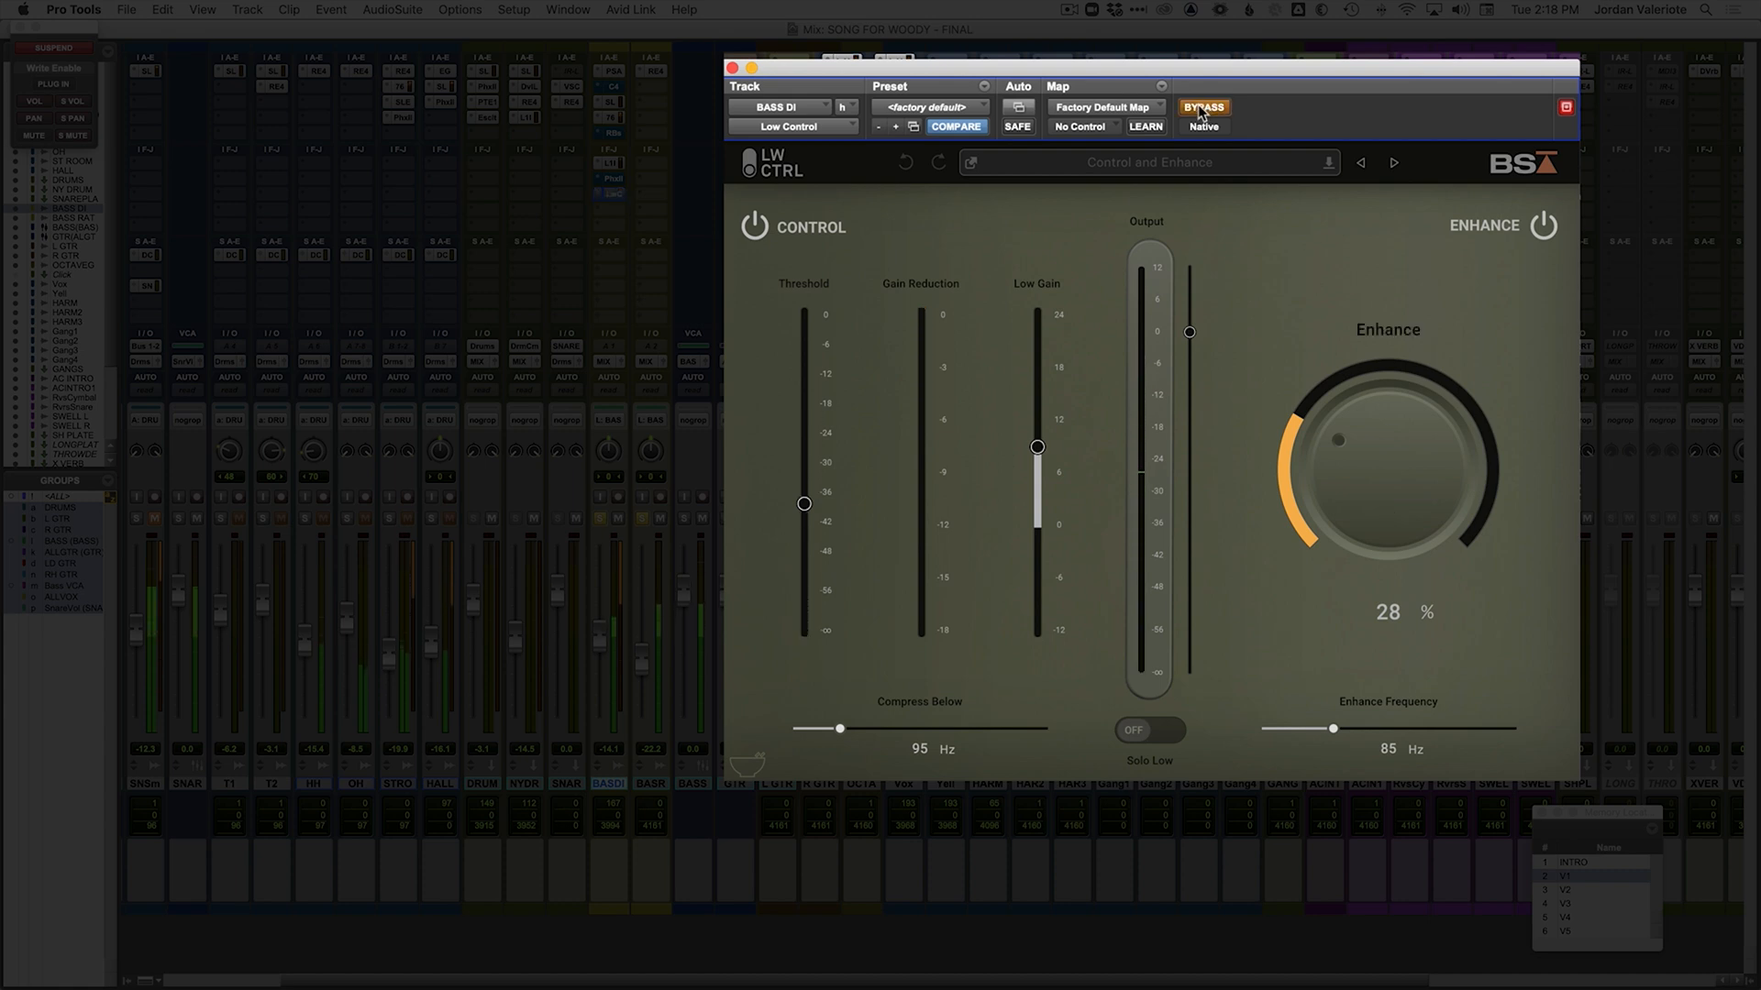
pyautogui.click(1203, 107)
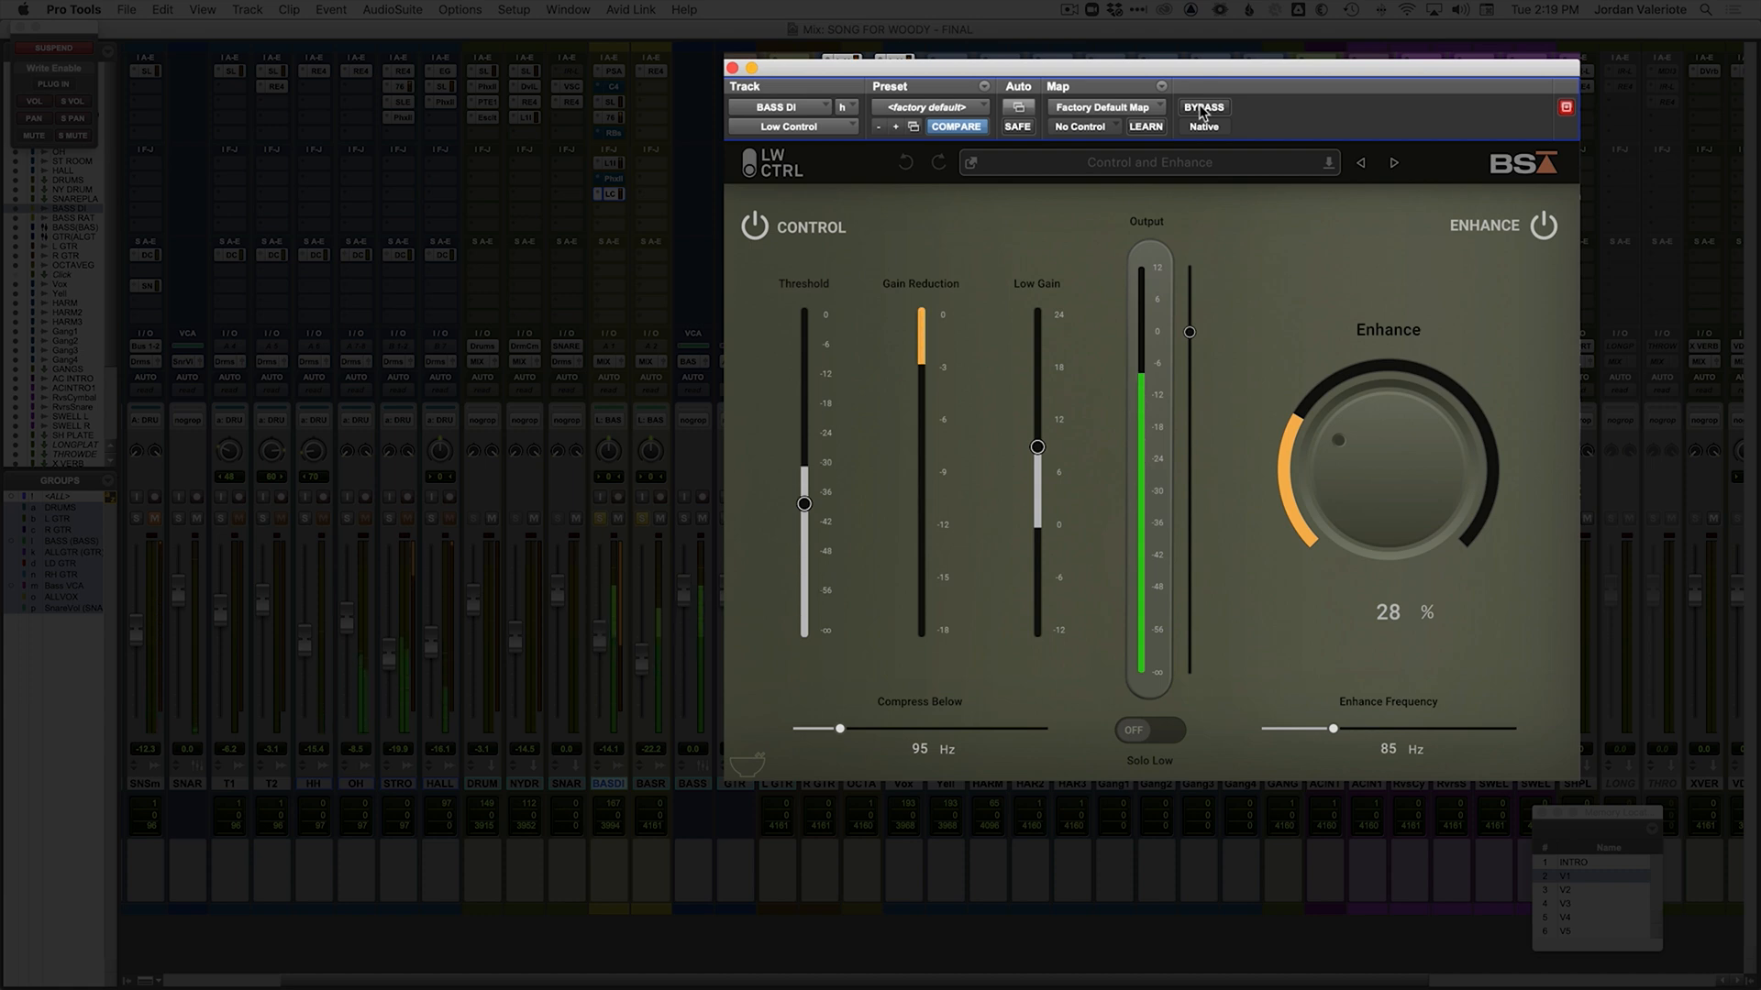
pyautogui.click(1202, 108)
pyautogui.click(1203, 108)
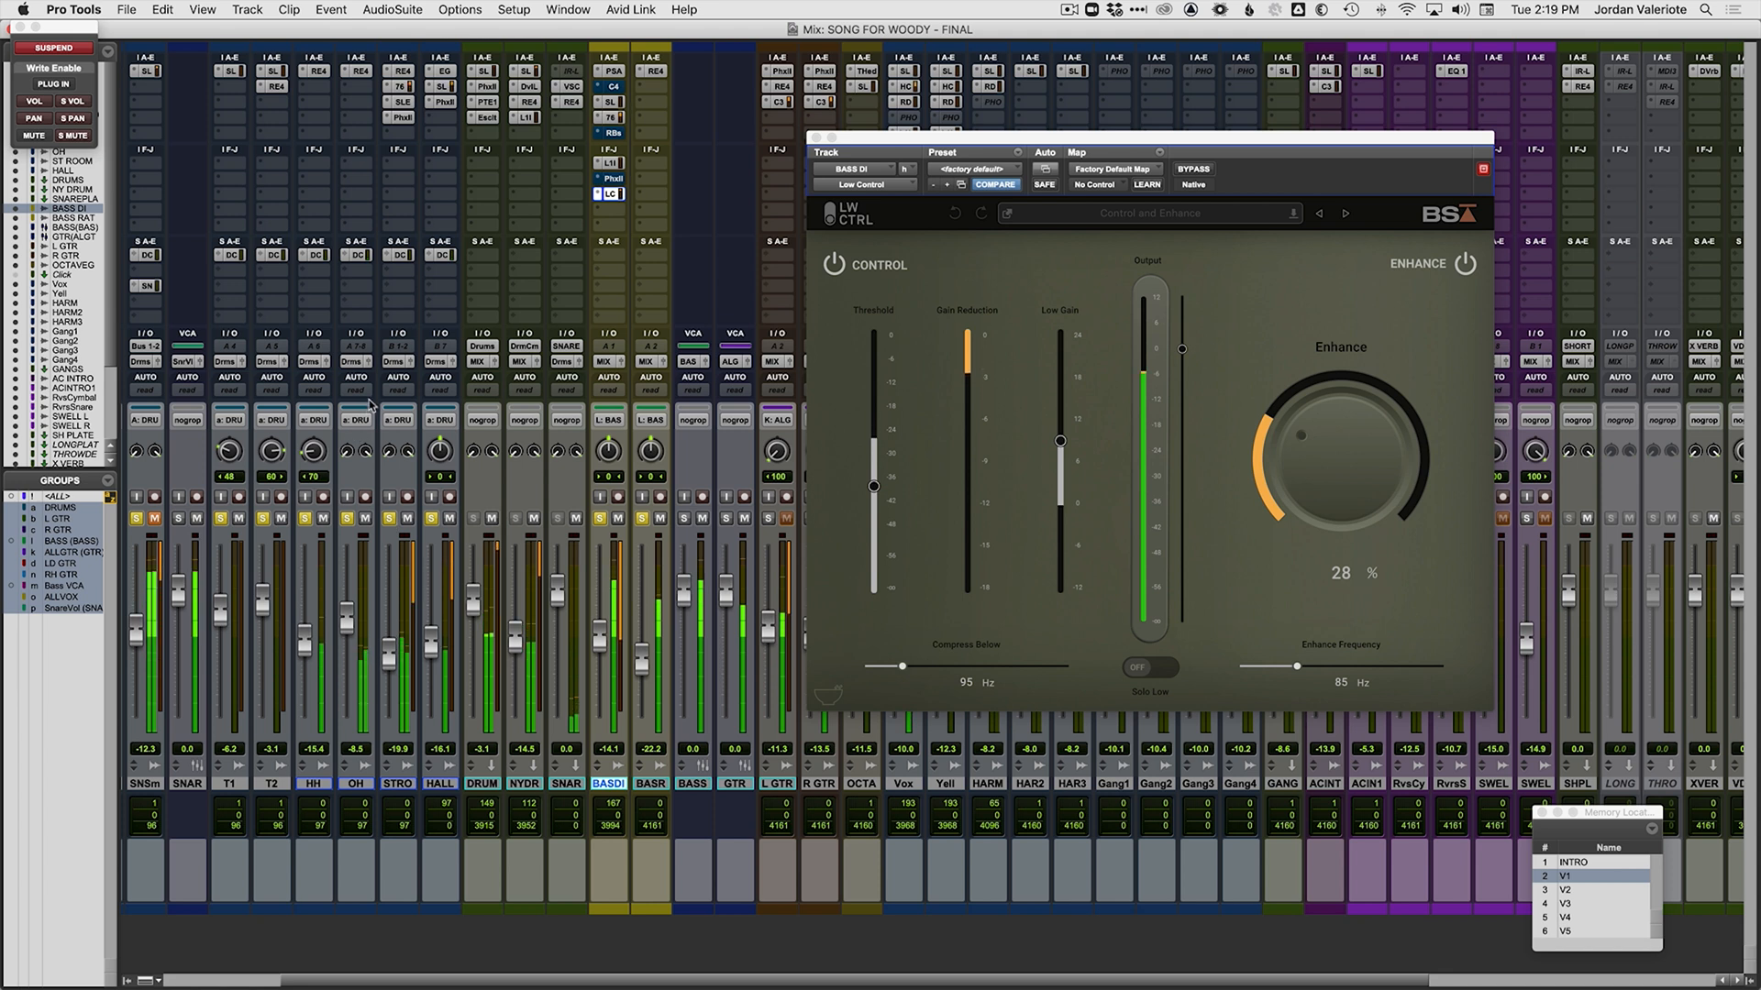
pyautogui.click(1193, 174)
pyautogui.click(1209, 173)
# Step: Fine-tune Low Control on BASS DI to 9.9 dB Low Gain and 30% Enhance, checking it against bypass
pyautogui.moveTo(1060, 442)
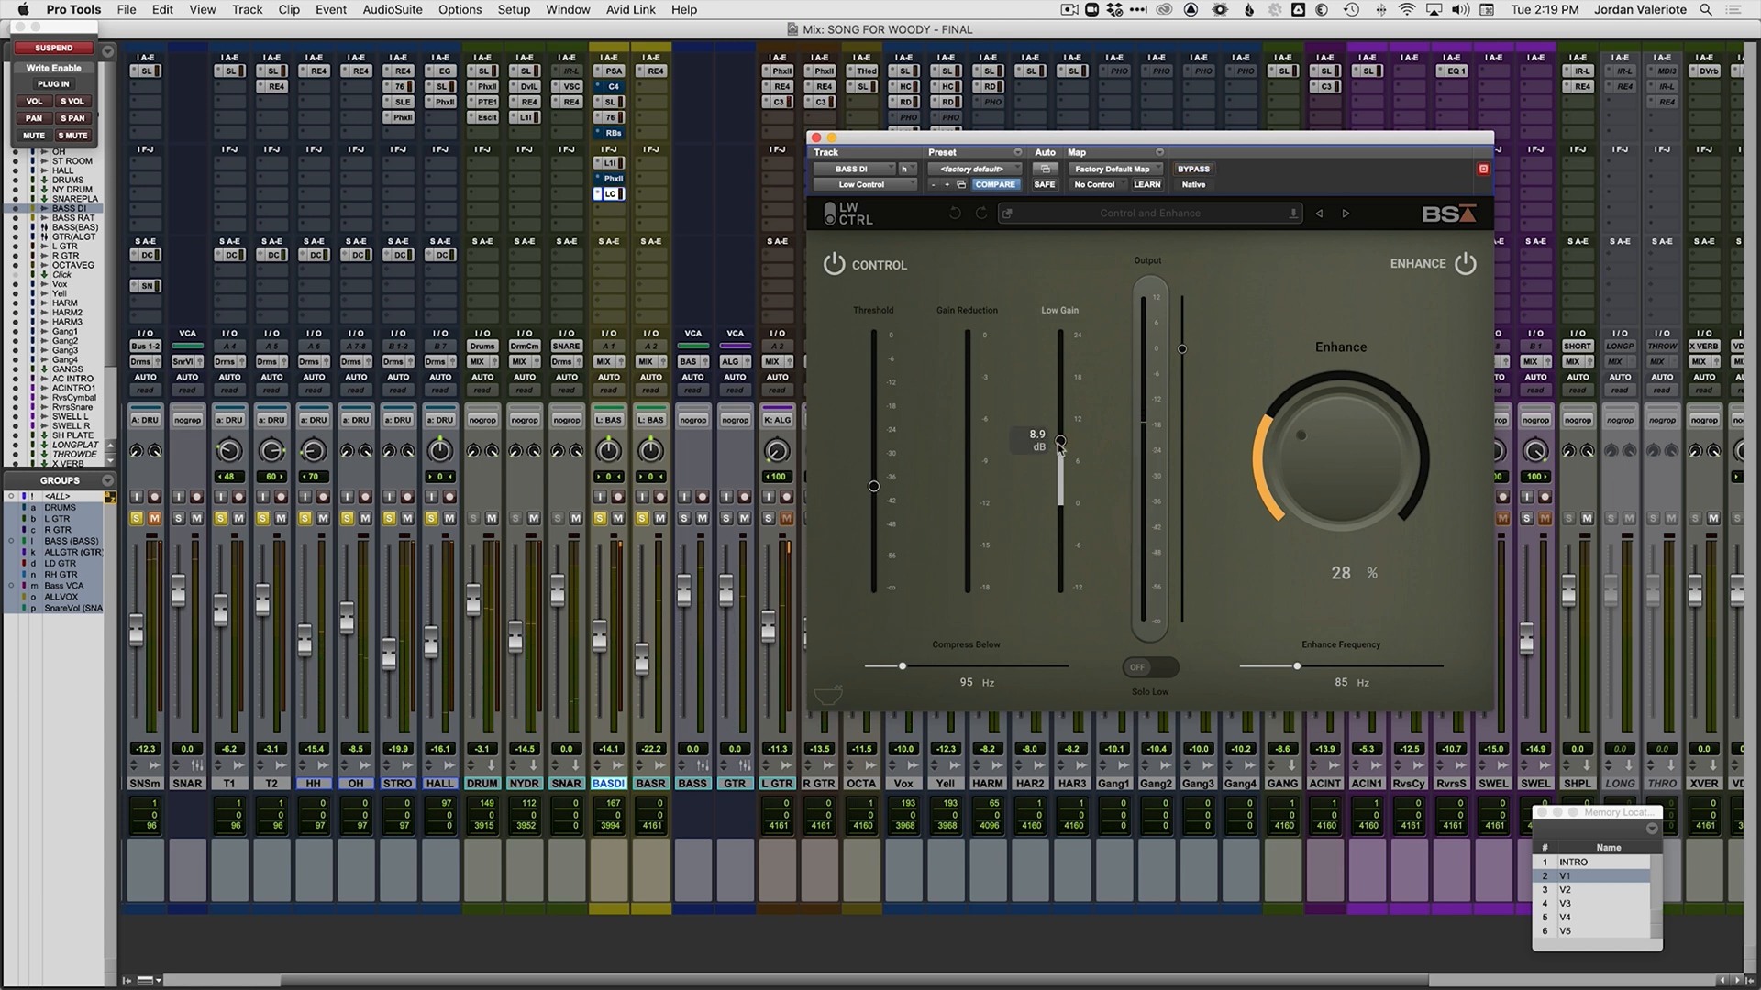
pyautogui.moveTo(1061, 440); pyautogui.dragTo(1057, 430)
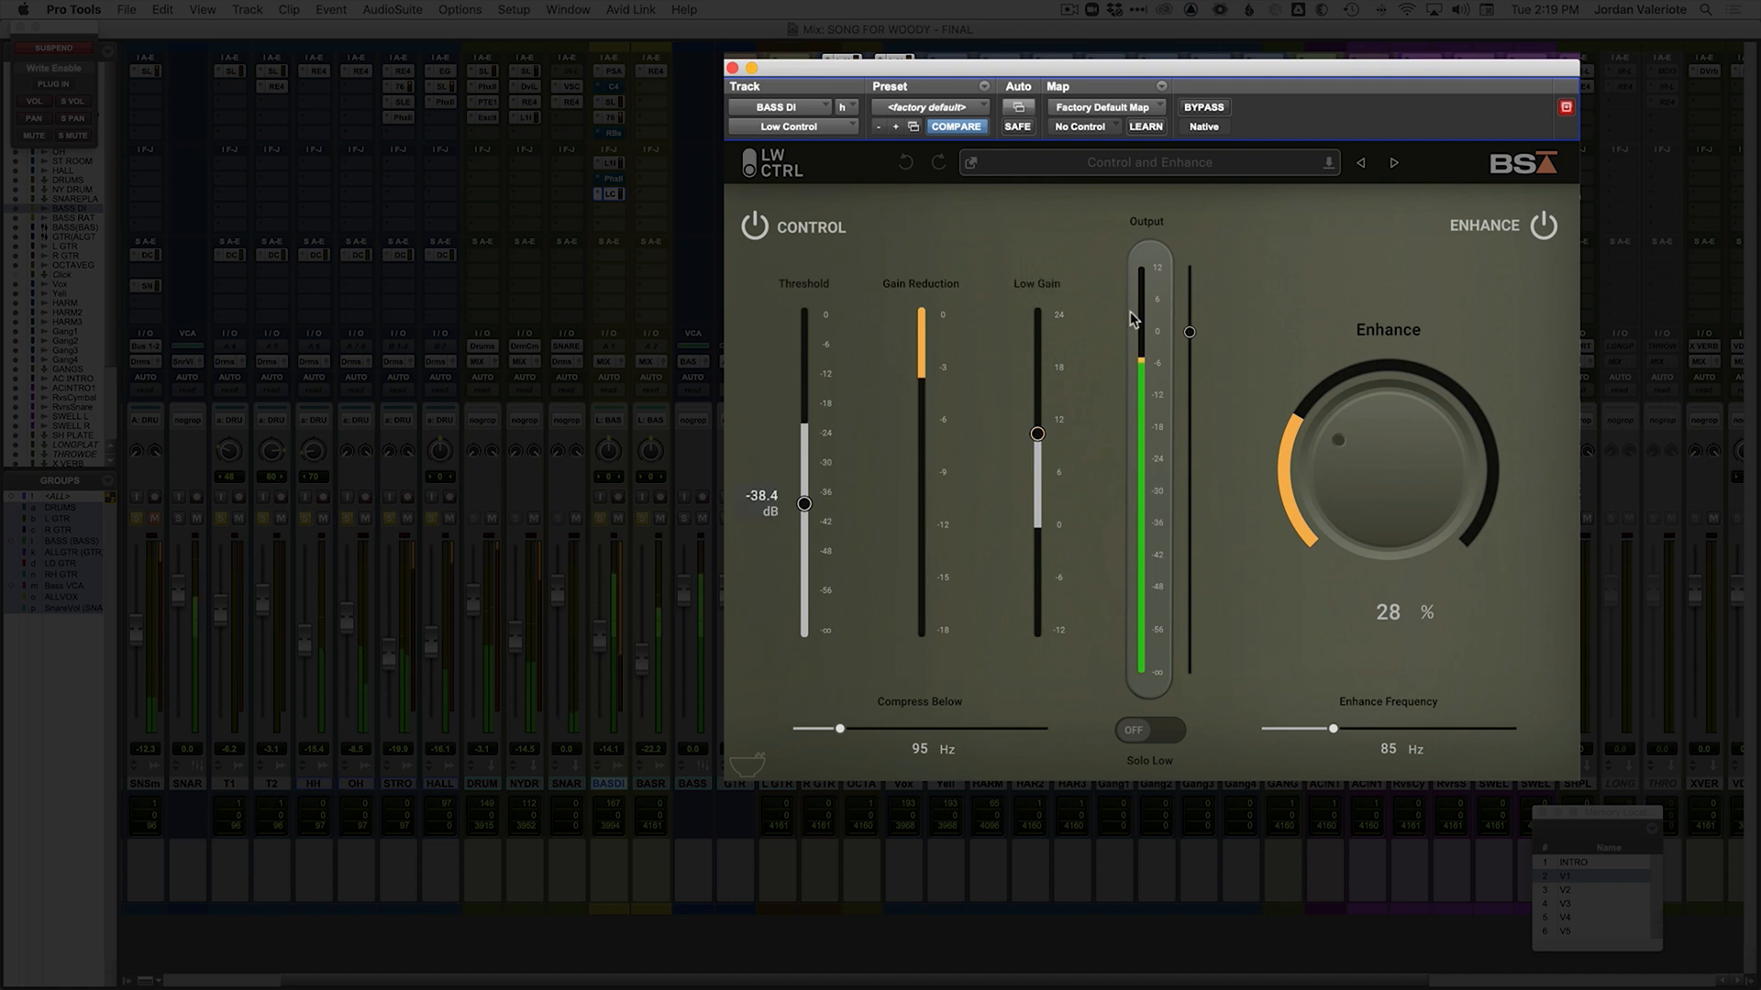
pyautogui.click(428, 520)
pyautogui.click(1220, 109)
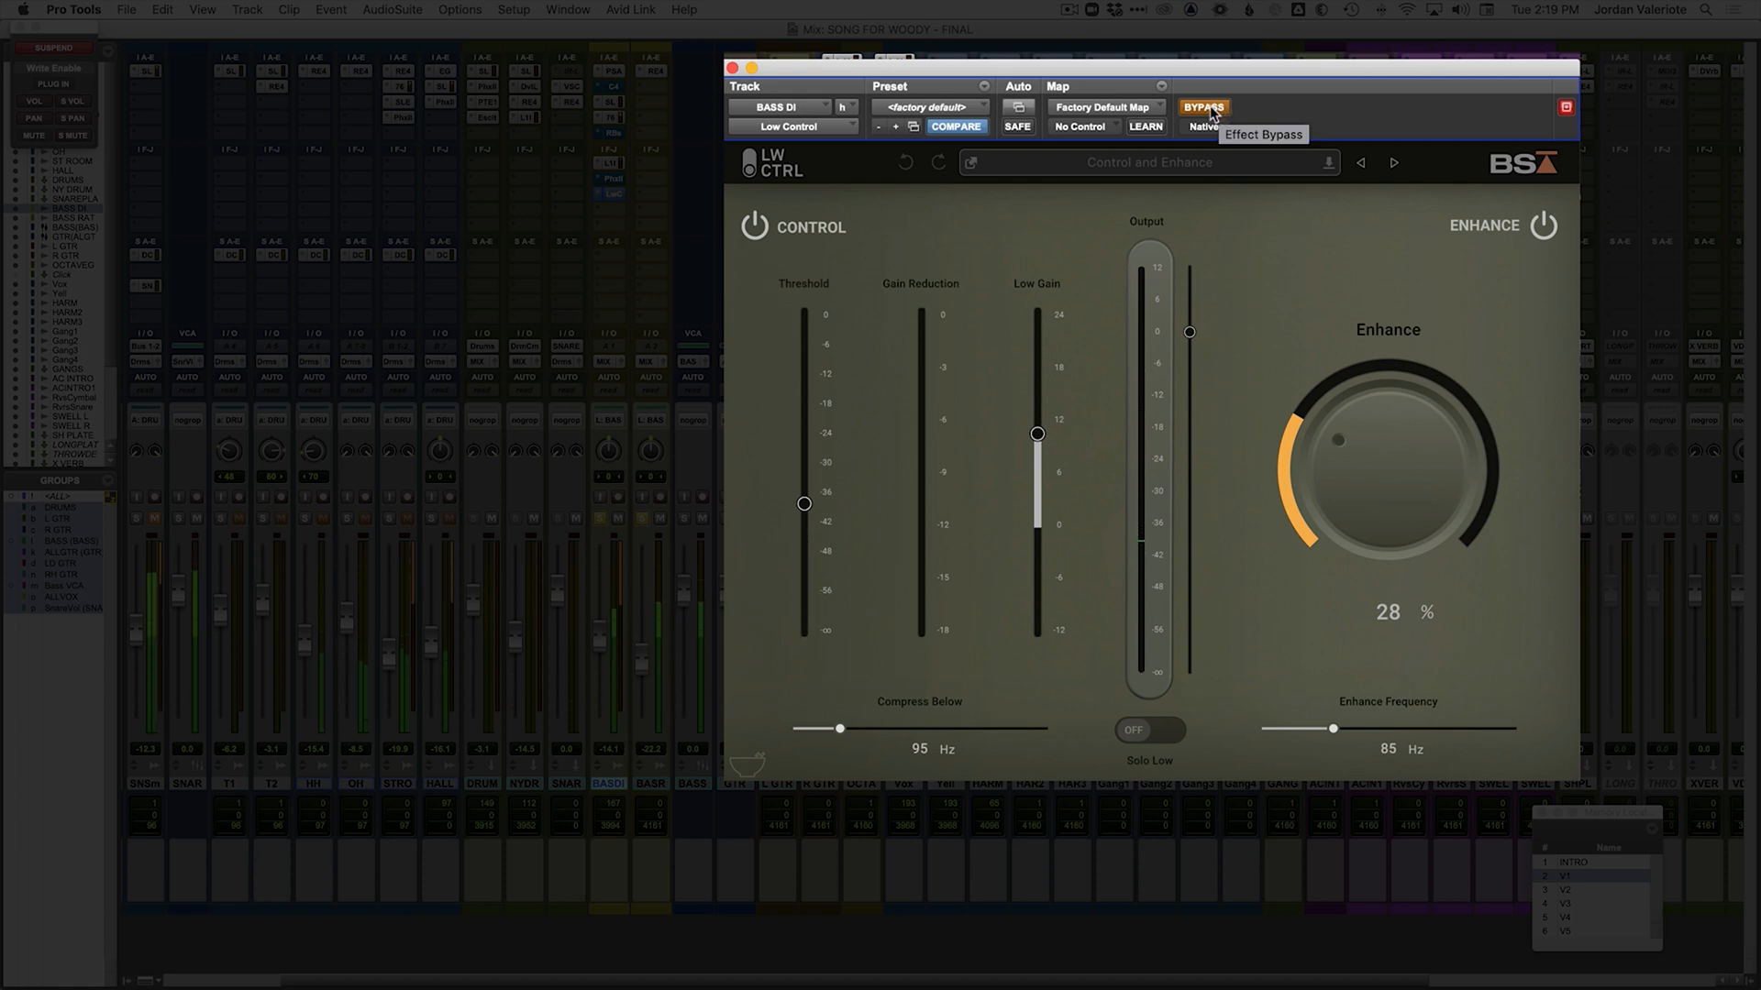
pyautogui.click(1211, 109)
pyautogui.moveTo(1360, 457); pyautogui.dragTo(1359, 442)
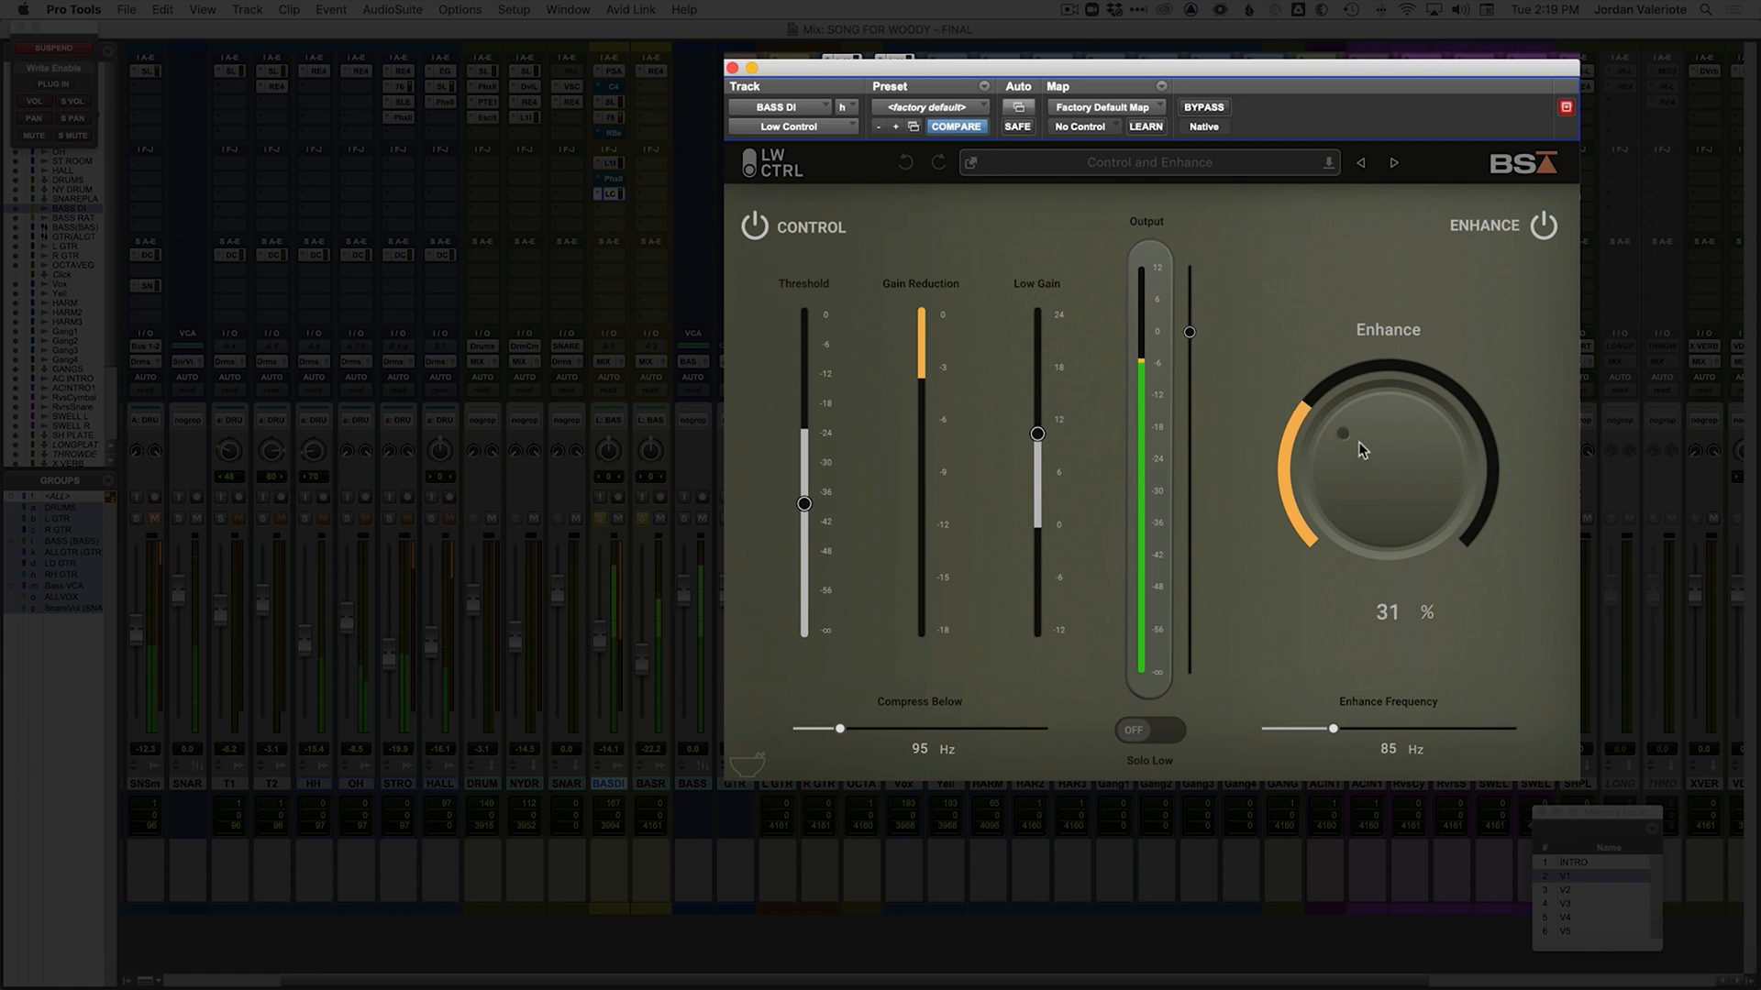
pyautogui.moveTo(1039, 437)
pyautogui.moveTo(1351, 467)
pyautogui.mouseDown()
pyautogui.moveTo(1362, 438)
pyautogui.moveTo(1355, 472)
pyautogui.mouseUp()
pyautogui.click(1208, 109)
pyautogui.click(1212, 111)
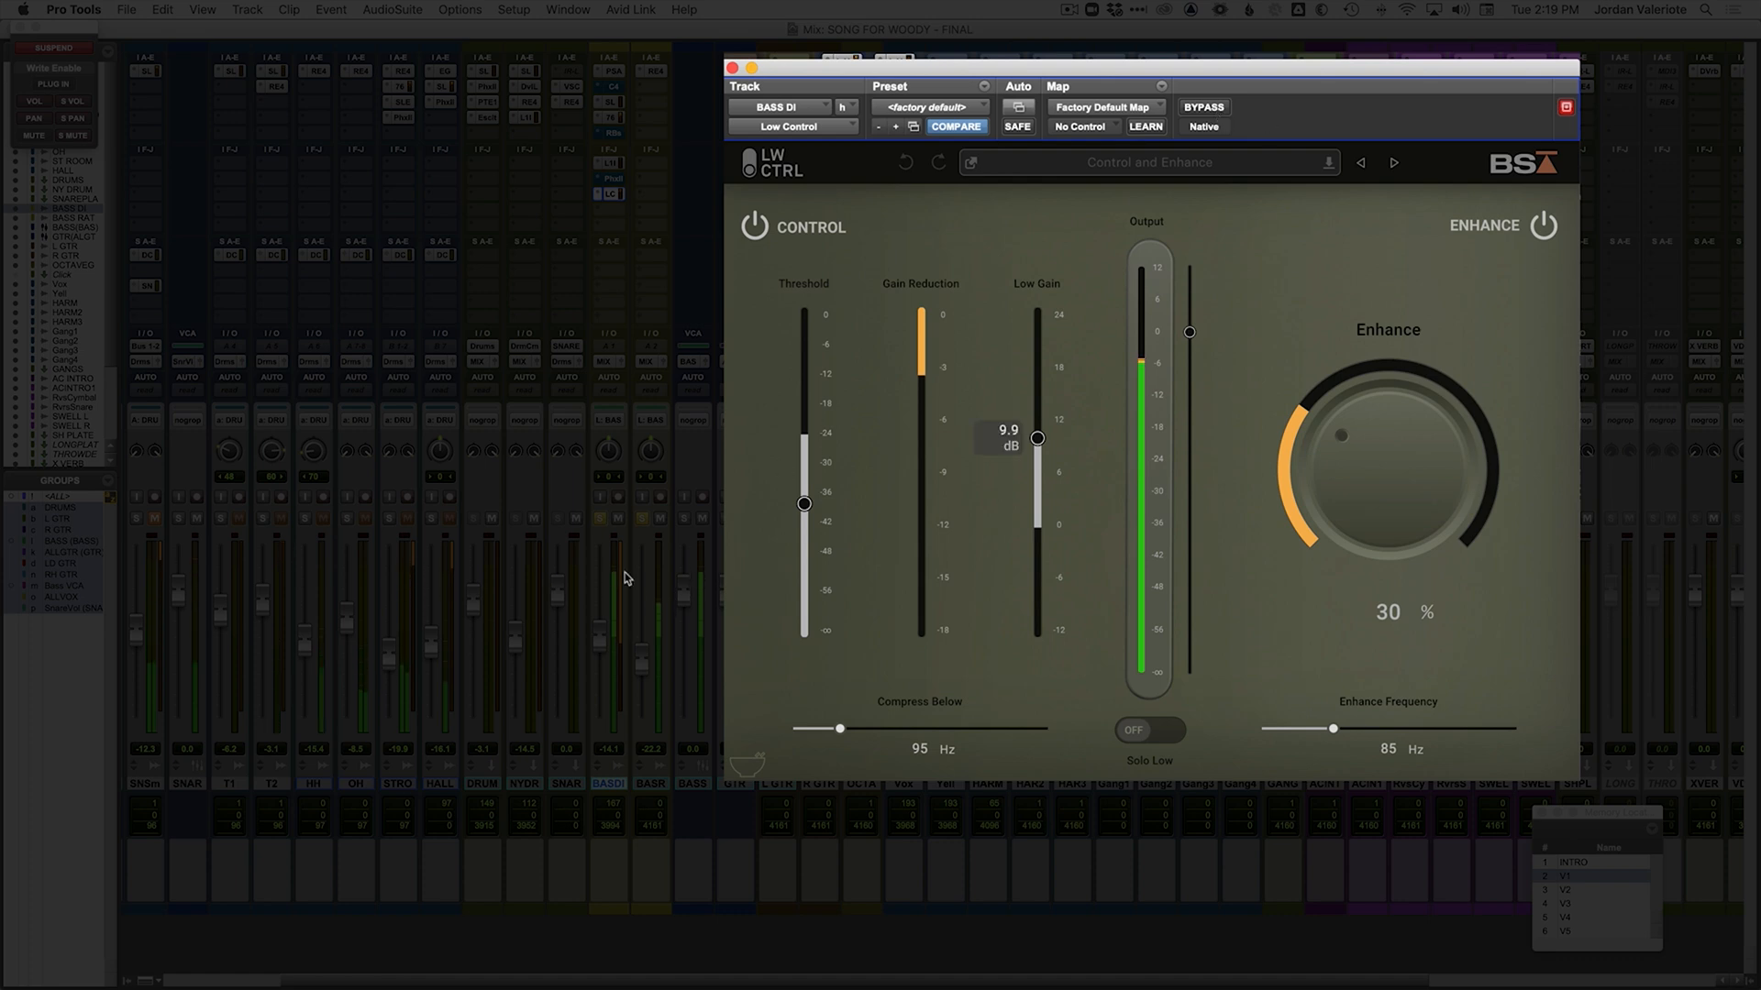
# Step: Toggle the drum solos, compare Low Control against bypass once more, and close the plug-in with playback stopped
pyautogui.click(433, 519)
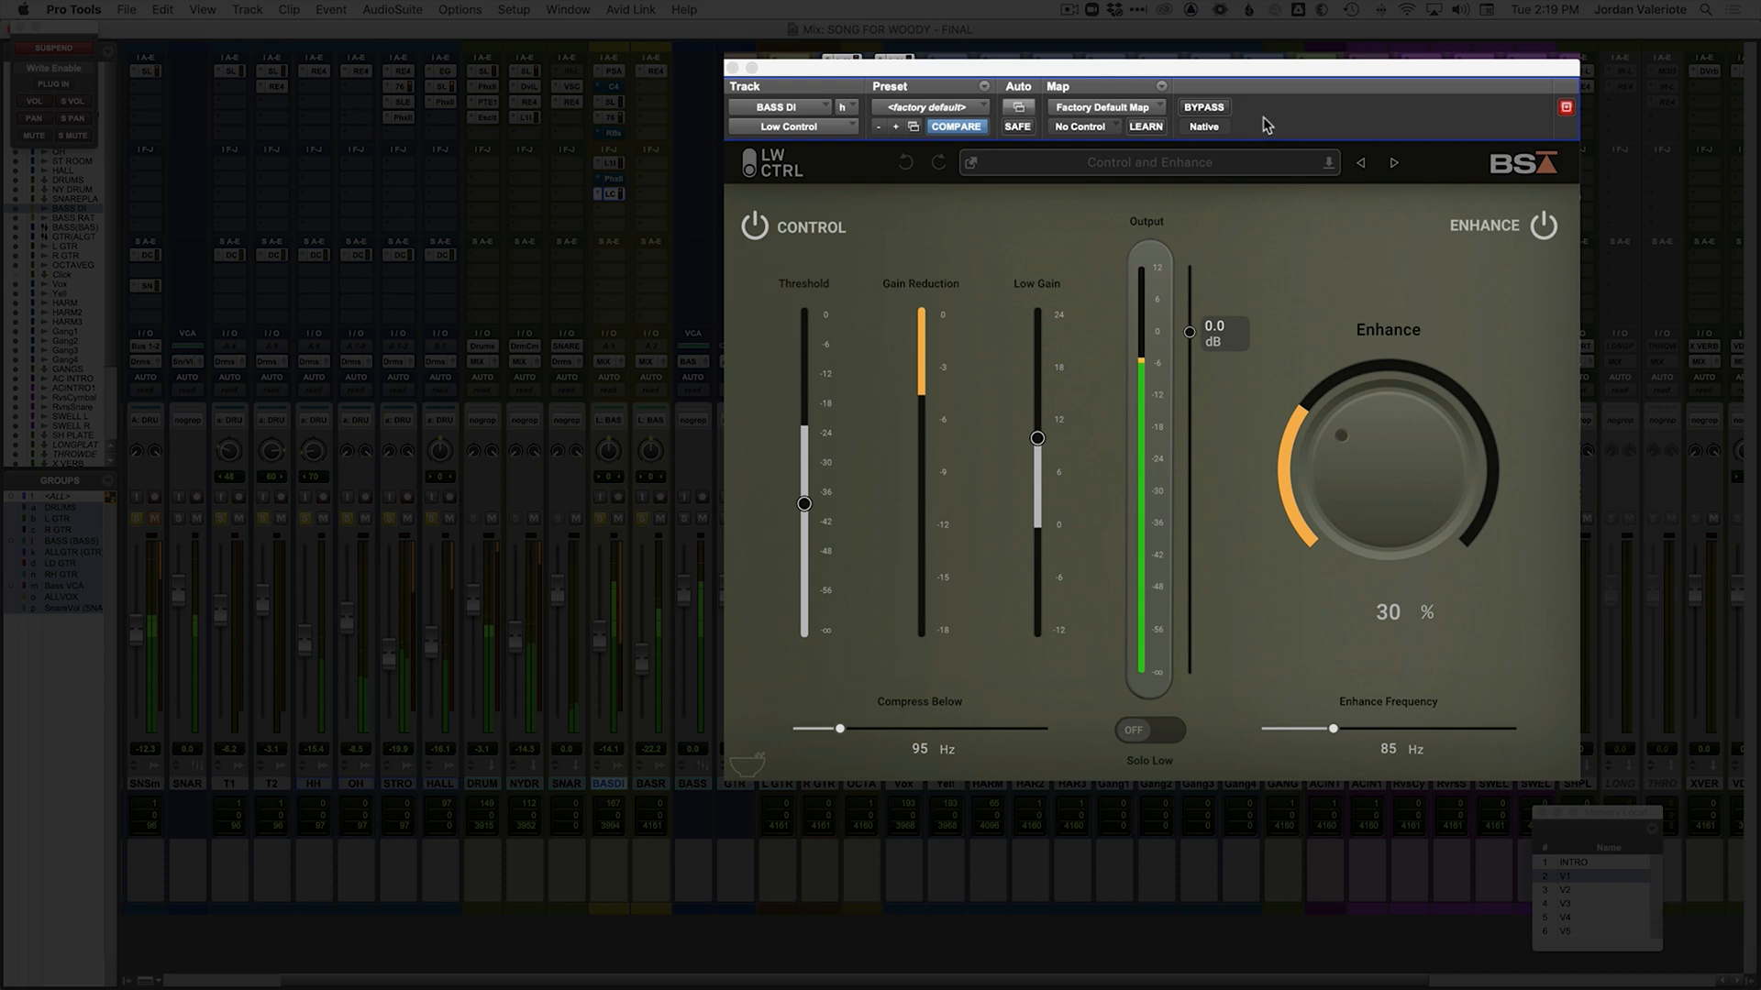
pyautogui.click(1212, 109)
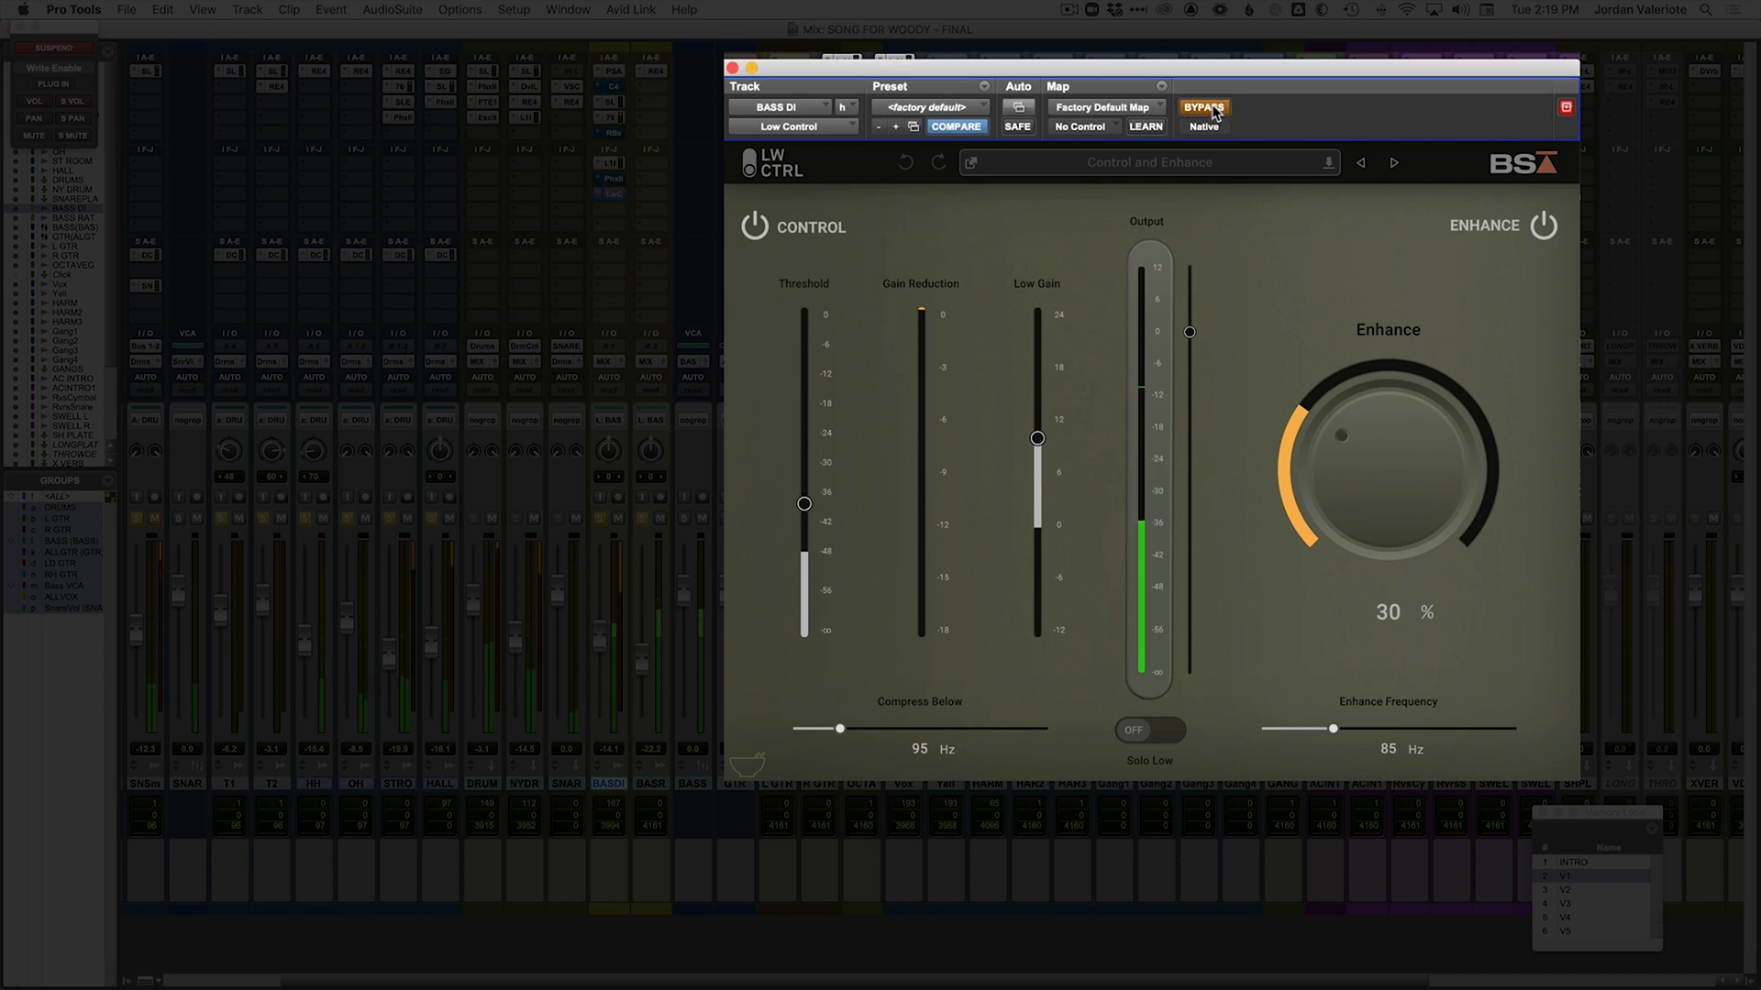
pyautogui.click(1213, 108)
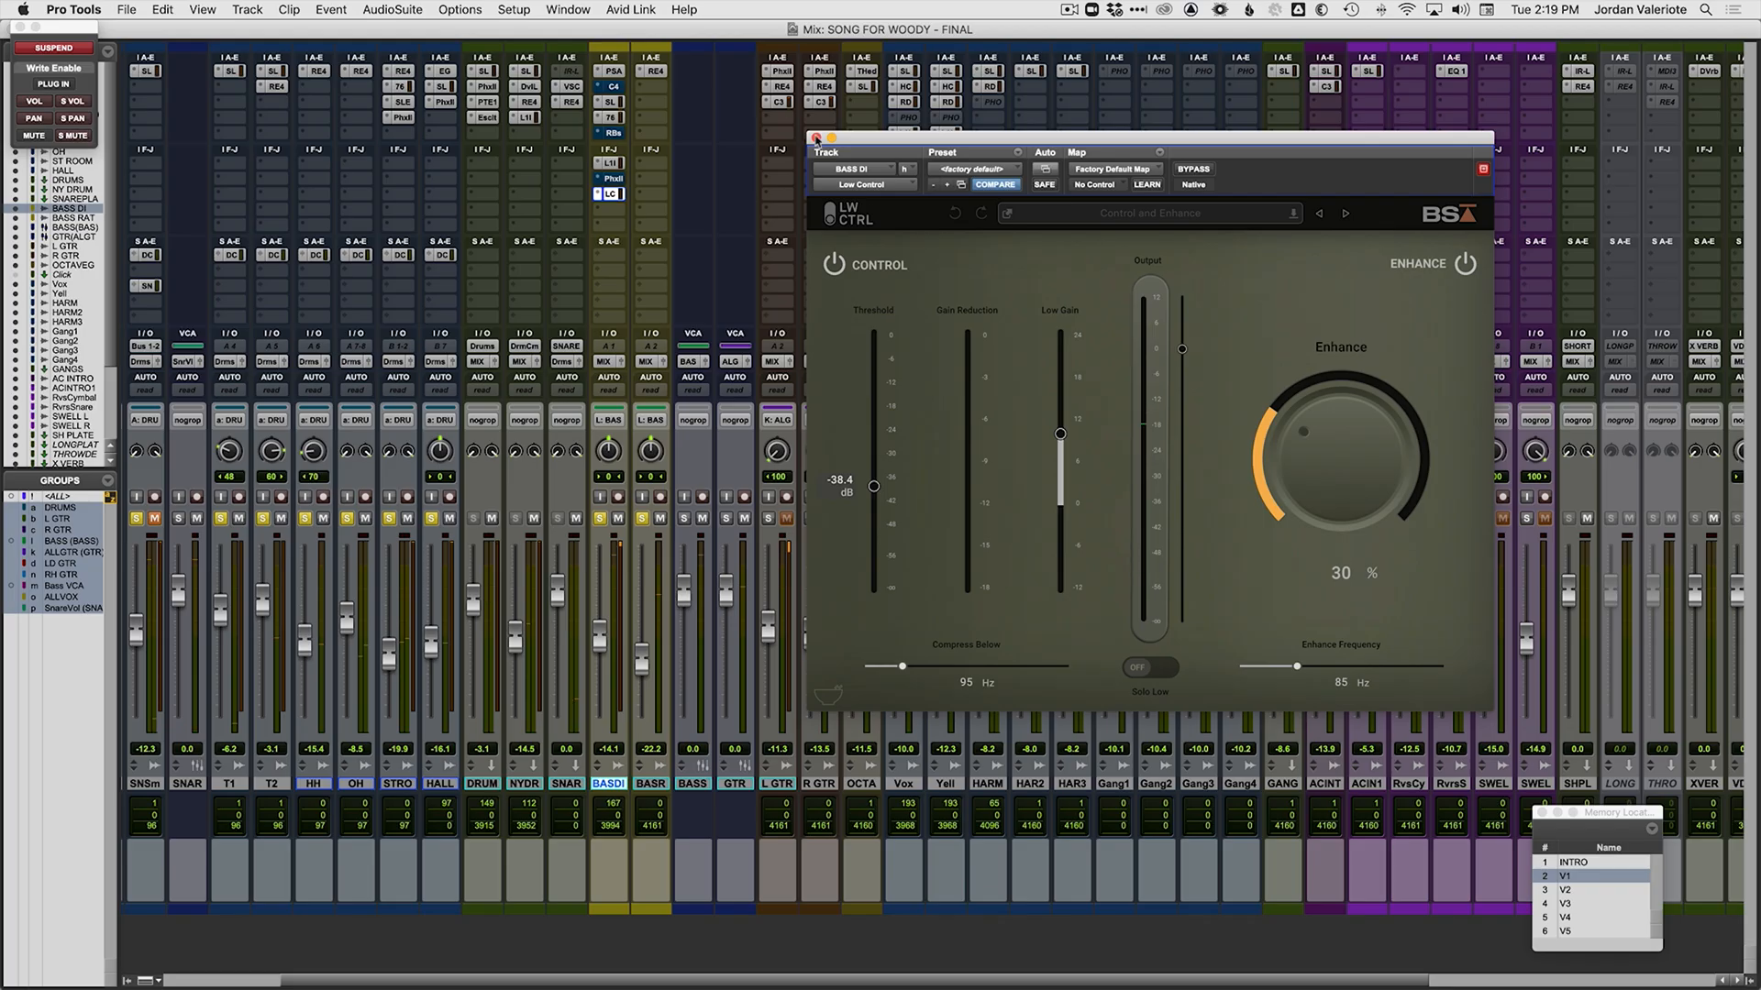
pyautogui.click(816, 139)
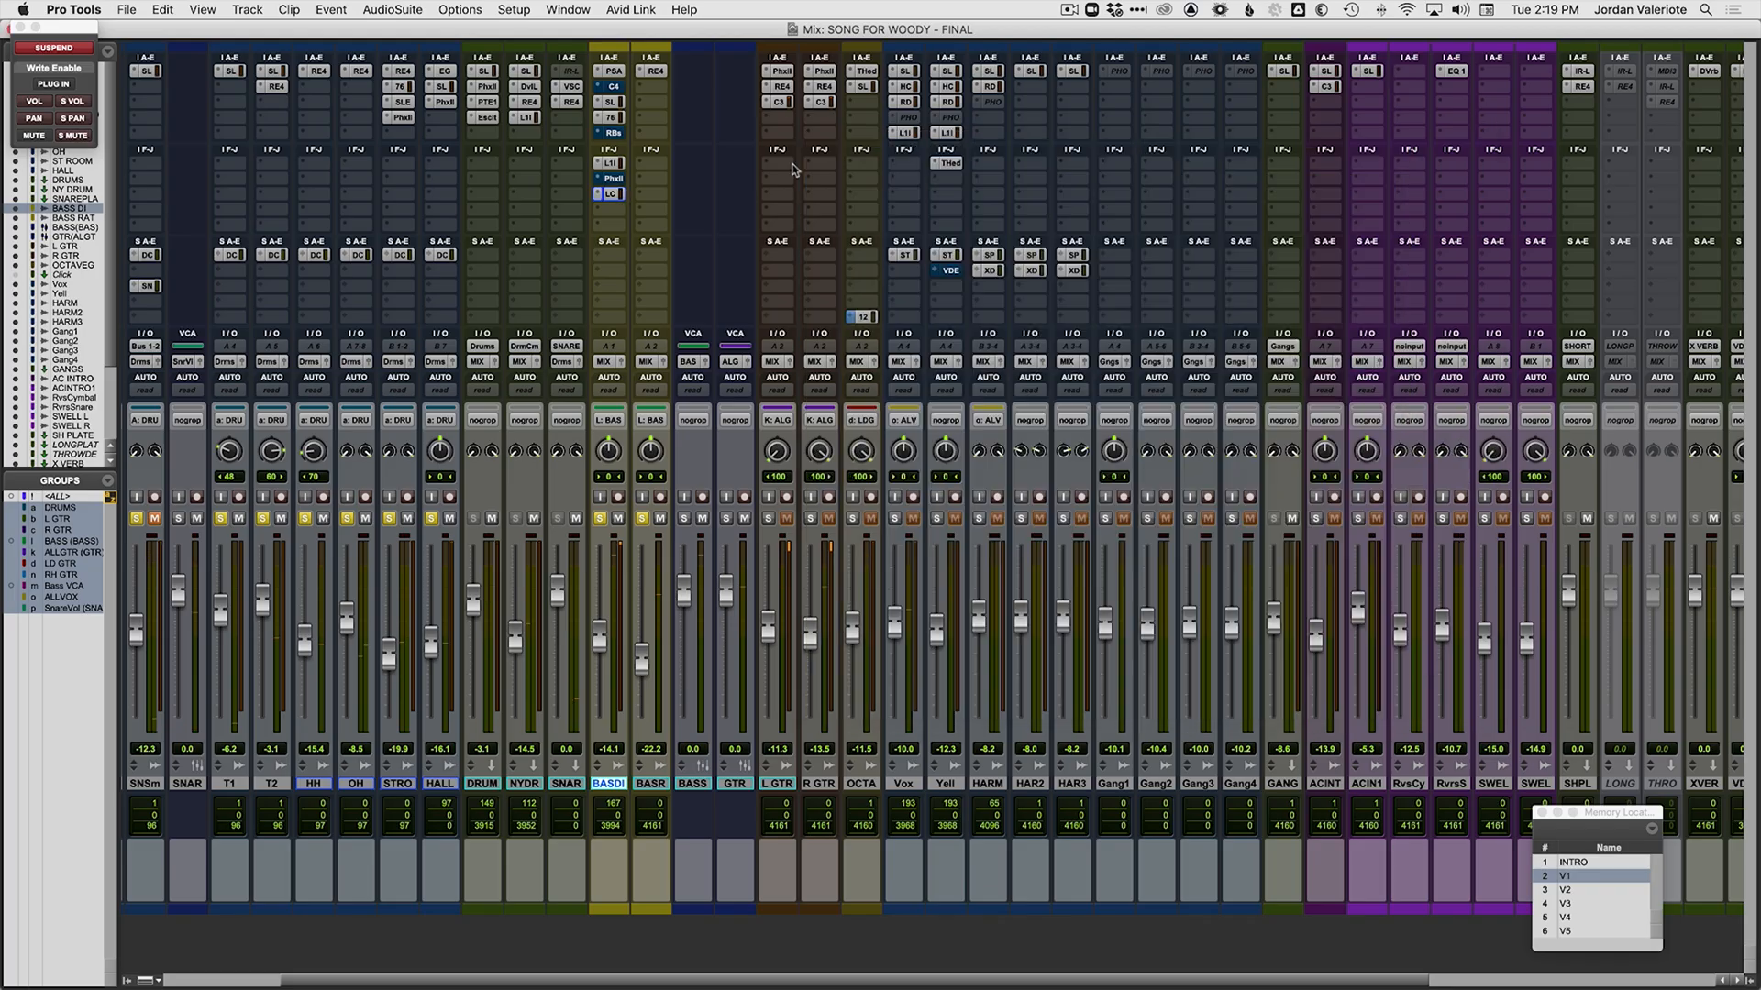
# Step: Clear all solos, play the full mix, compare Low Control on BASS DI with bypass, and close its window
pyautogui.keyDown('alt'); pyautogui.click(599, 518); pyautogui.keyUp('alt')
pyautogui.press('space')
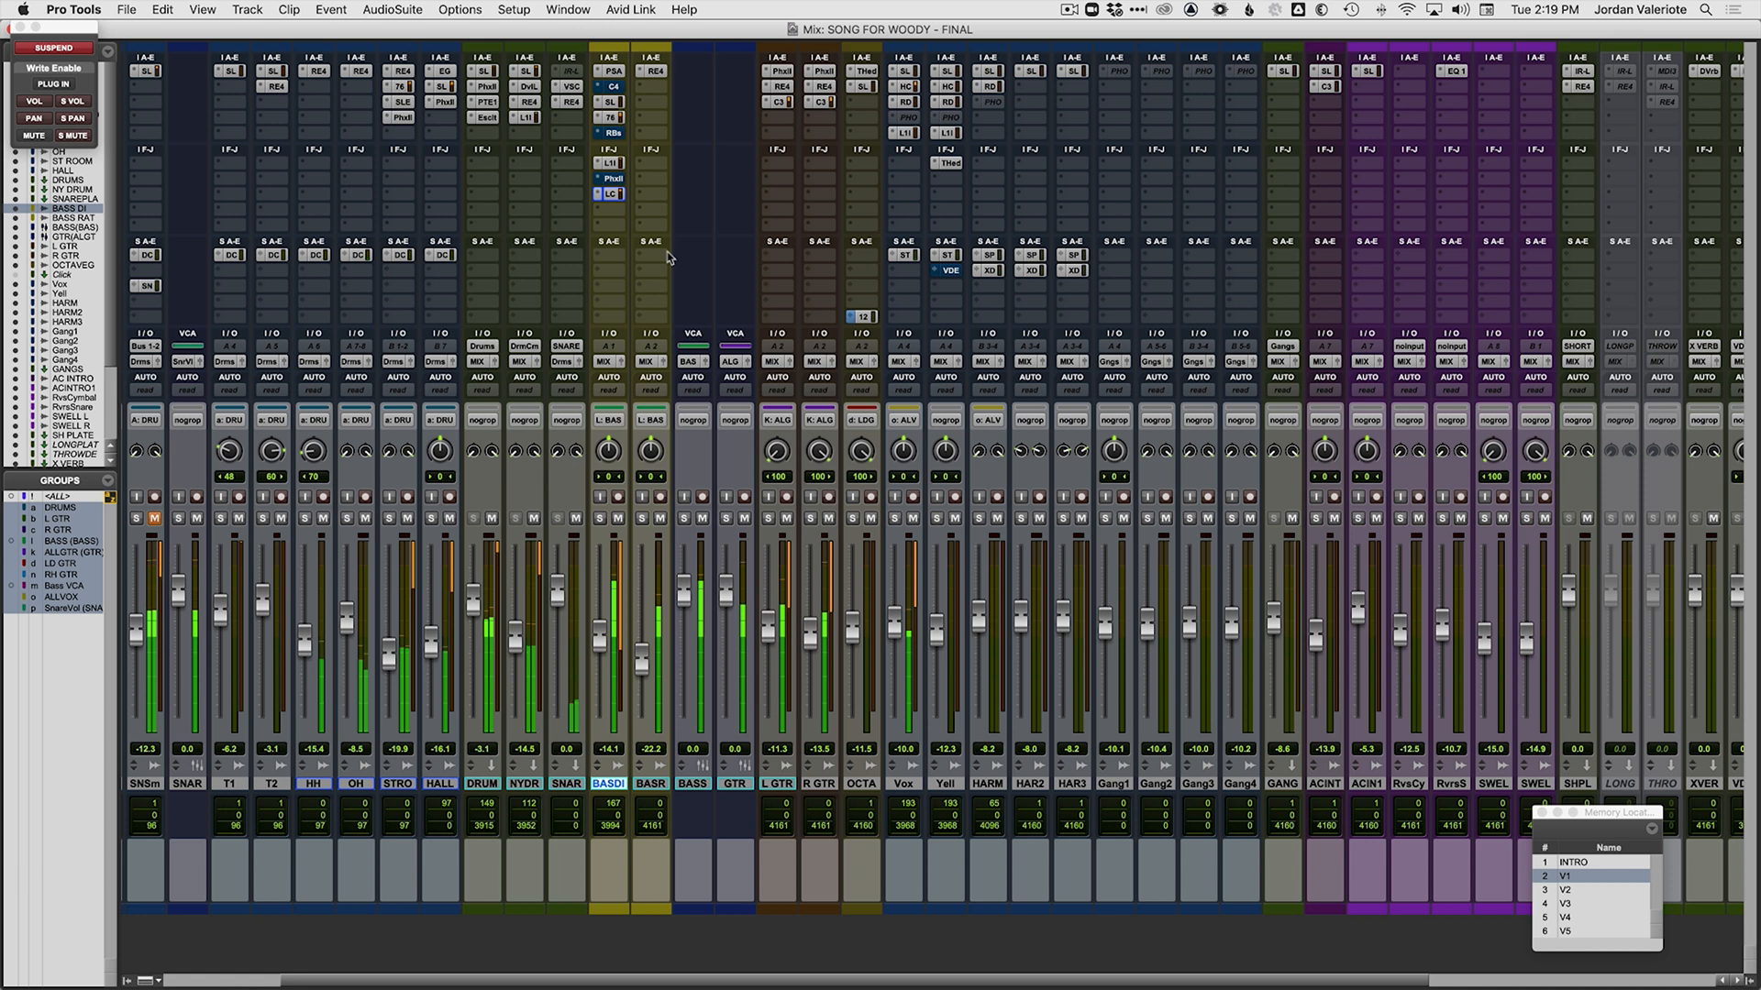
pyautogui.keyDown('super'); pyautogui.click(618, 196); pyautogui.keyUp('super')
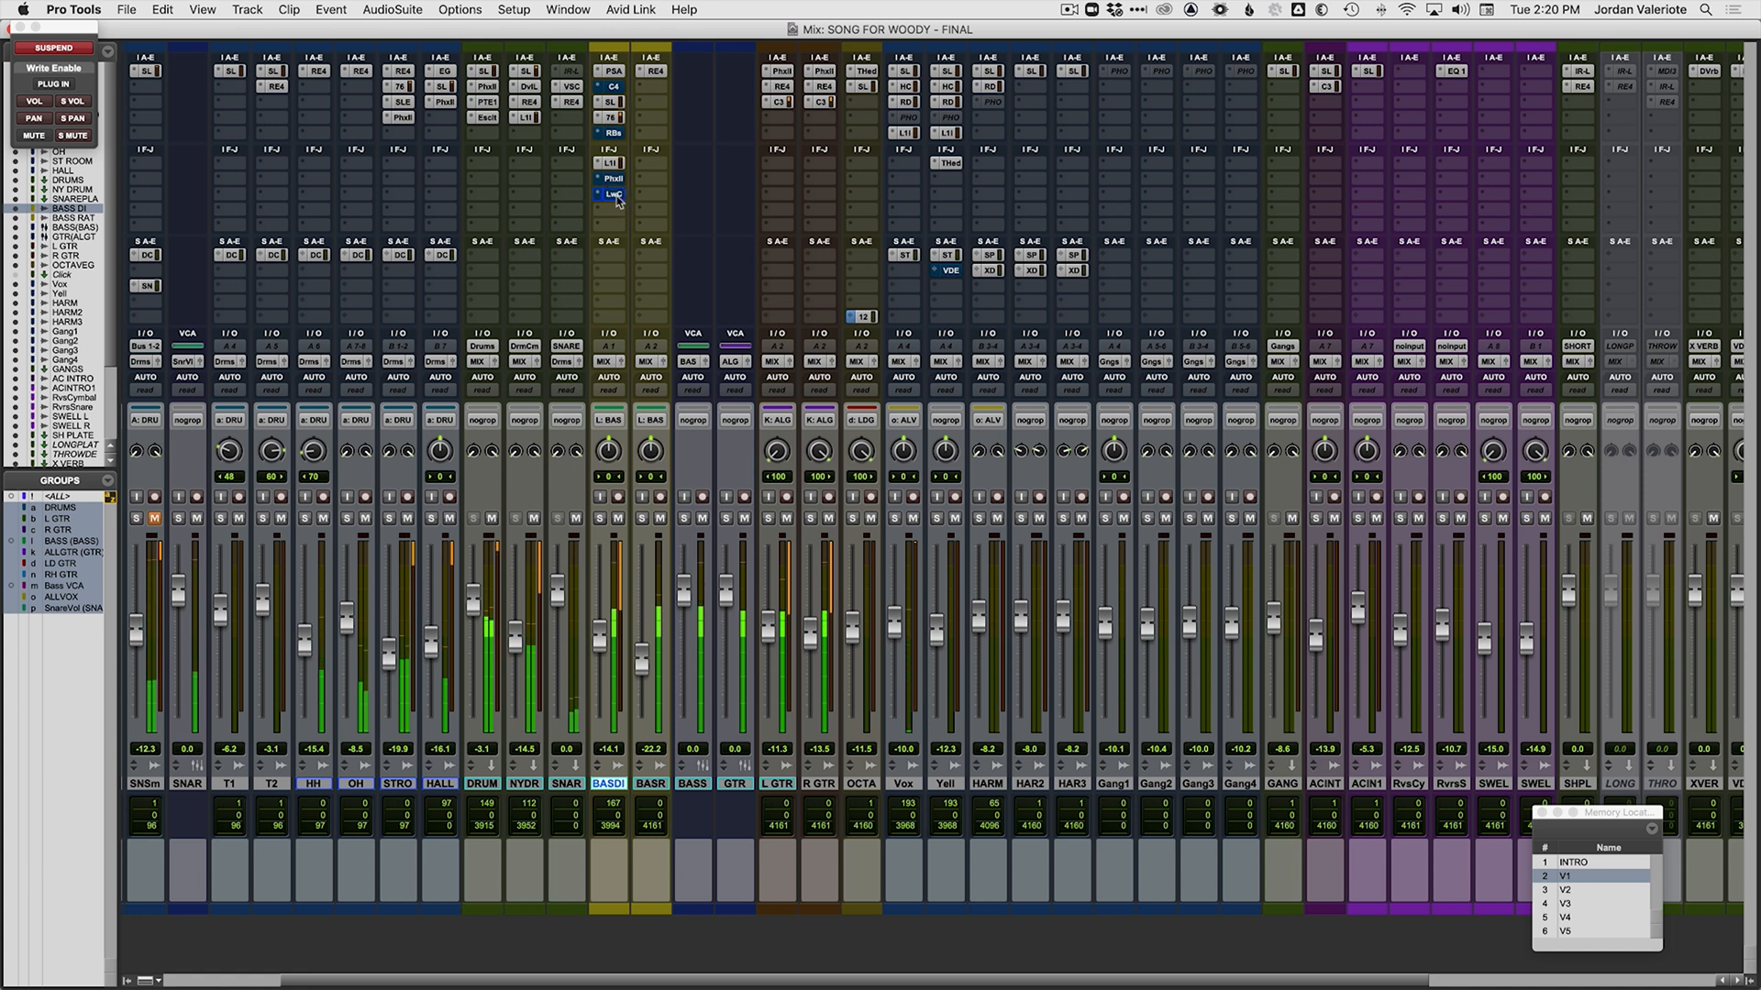
pyautogui.click(617, 197)
pyautogui.click(1189, 171)
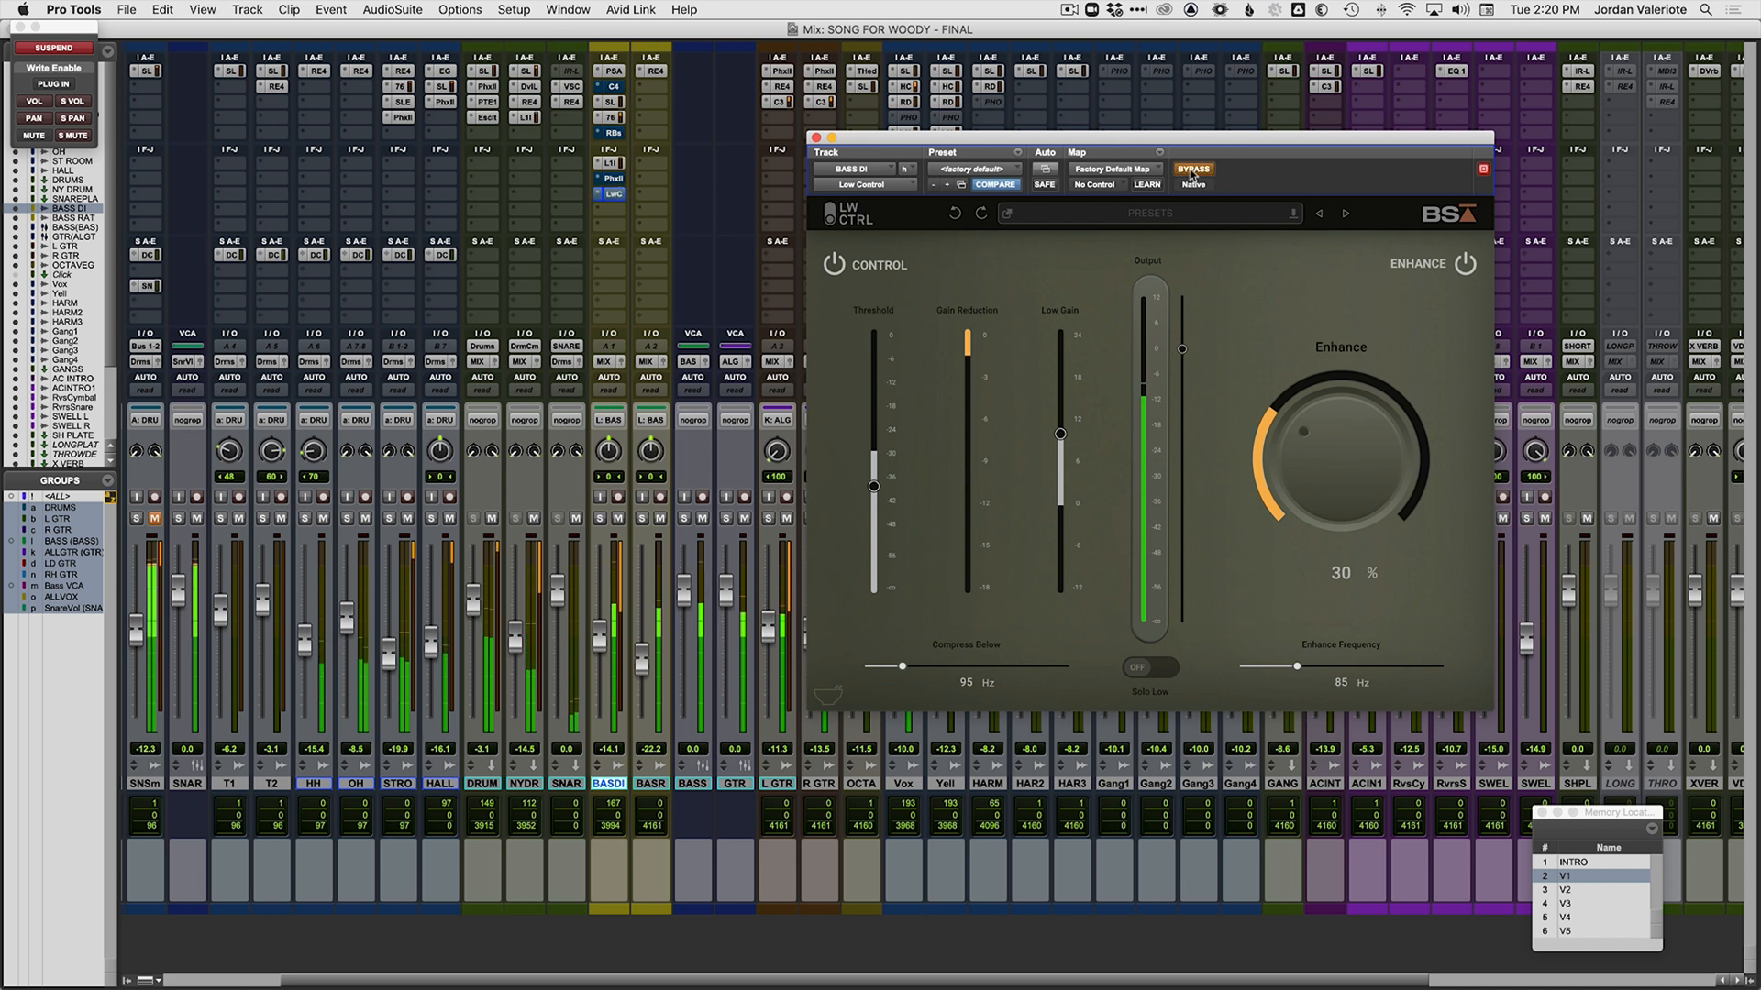
pyautogui.click(1189, 170)
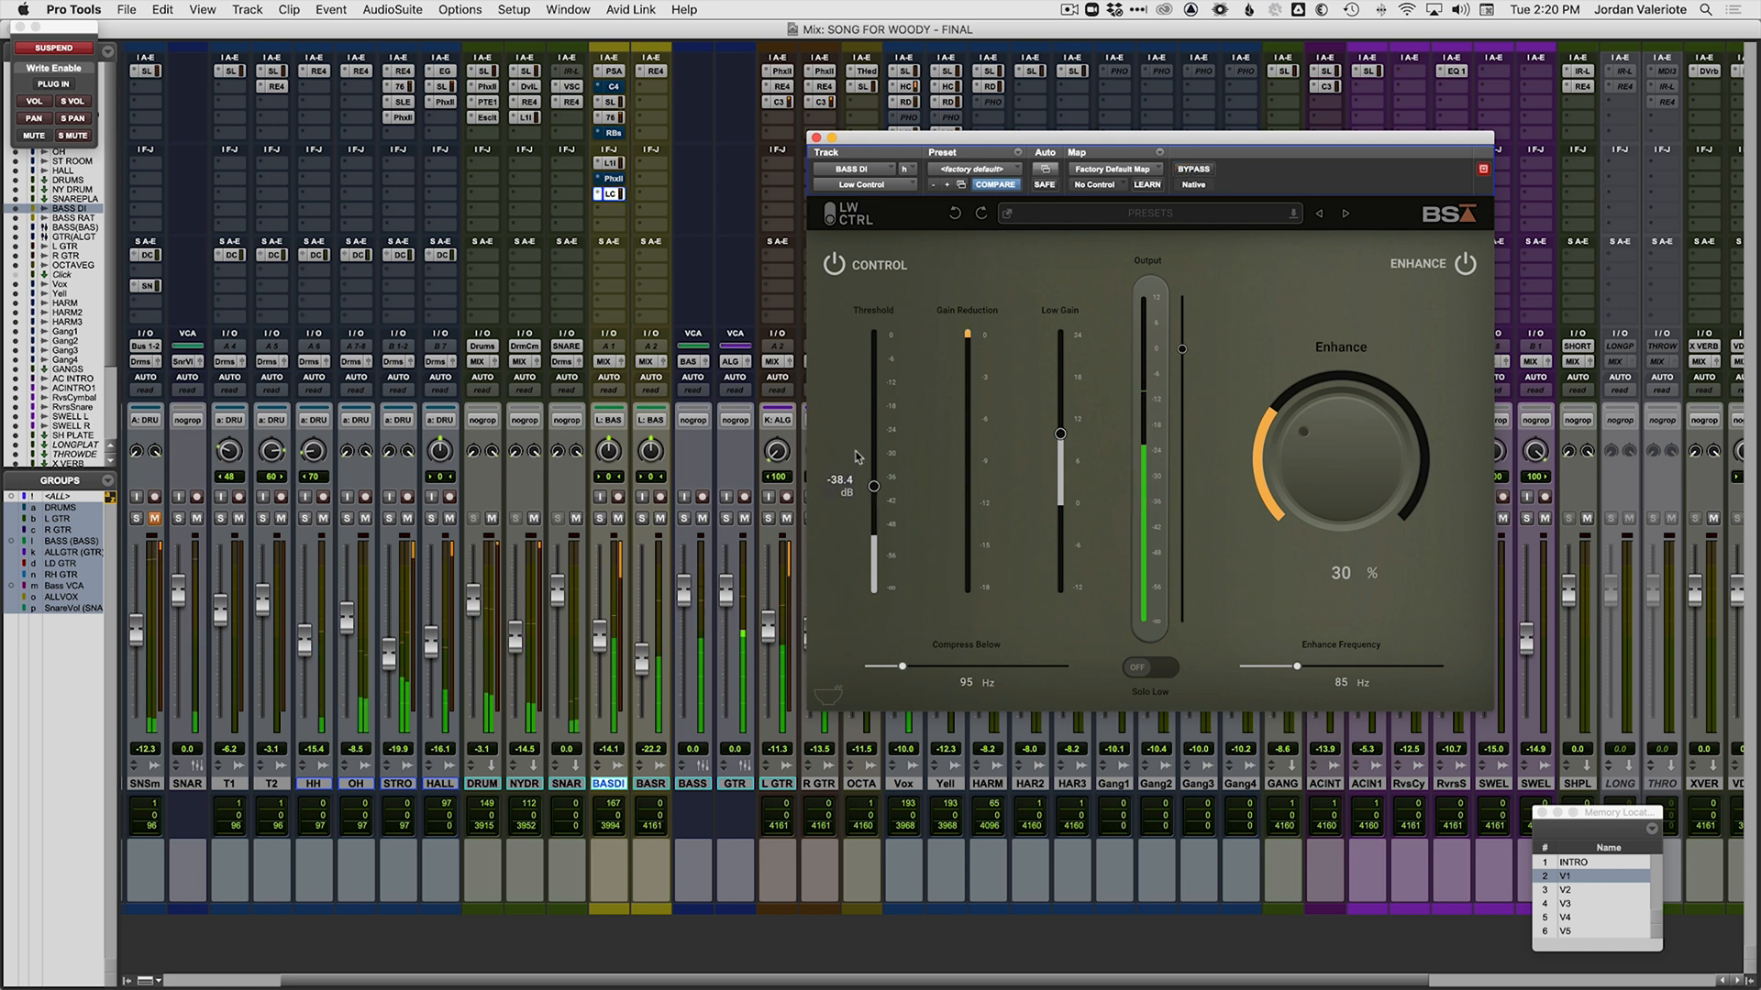
pyautogui.click(816, 140)
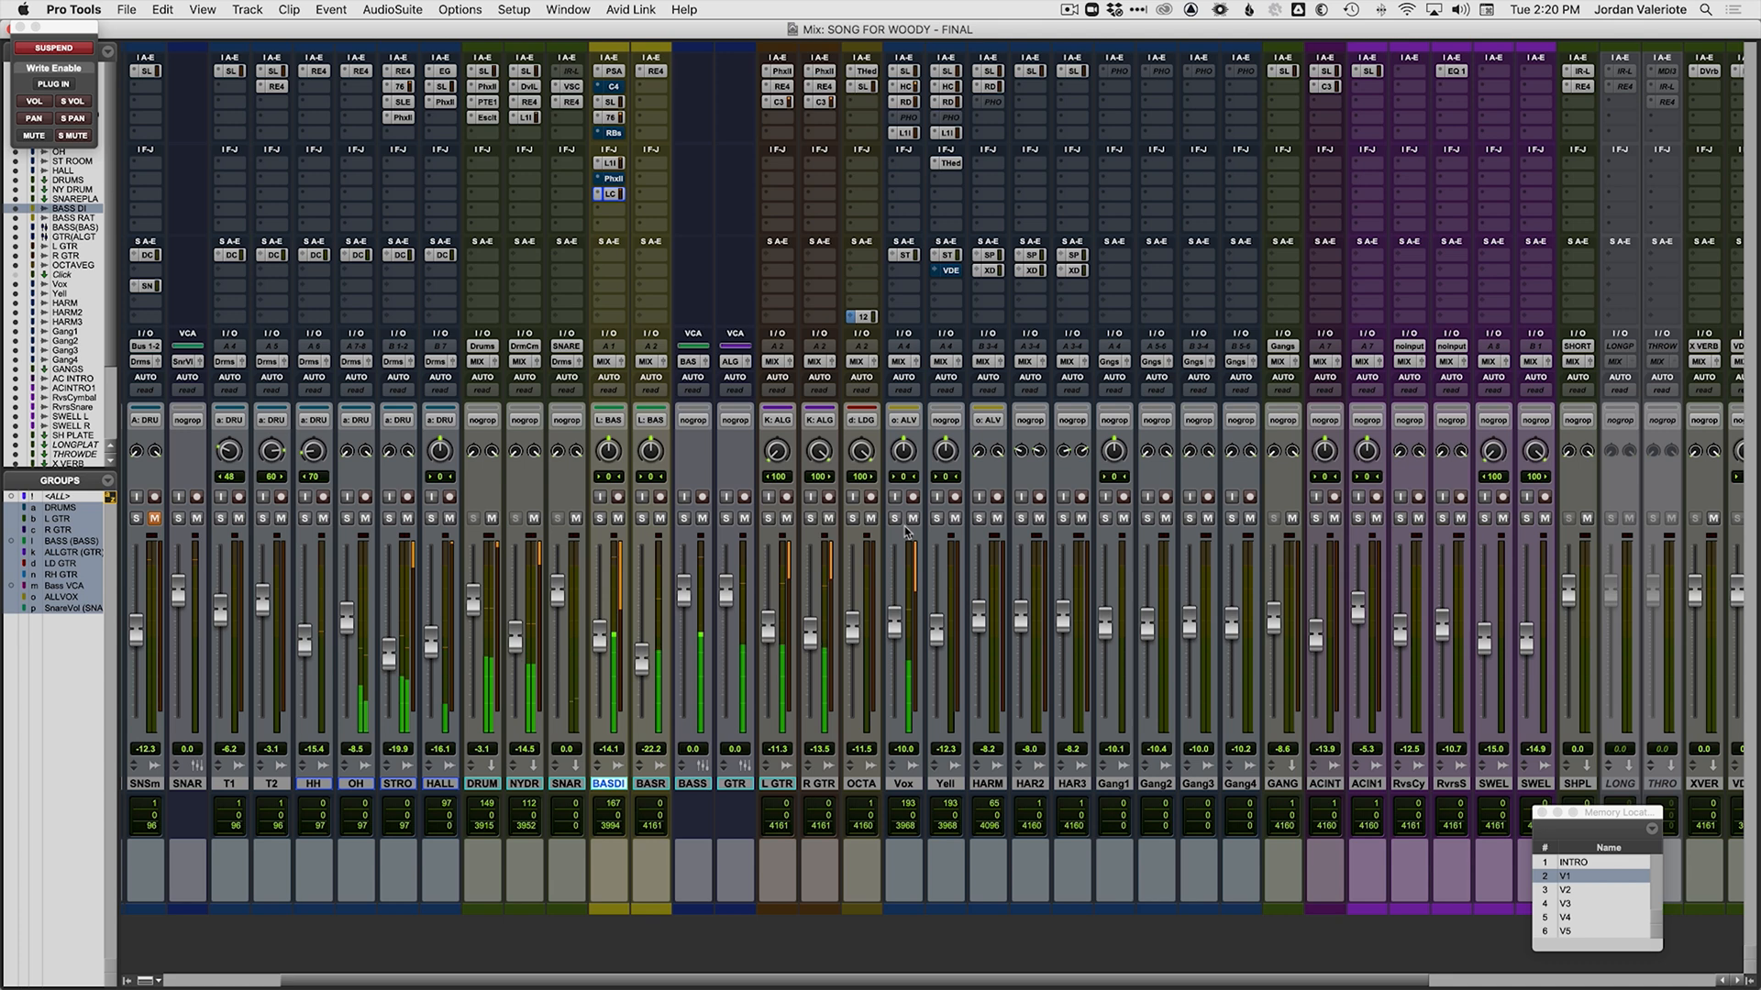
# Step: Move playback to the V3 marker, insert Escalator (mono) on the Vox track, and raise it to 20%
pyautogui.hscroll(3, 766, 552)
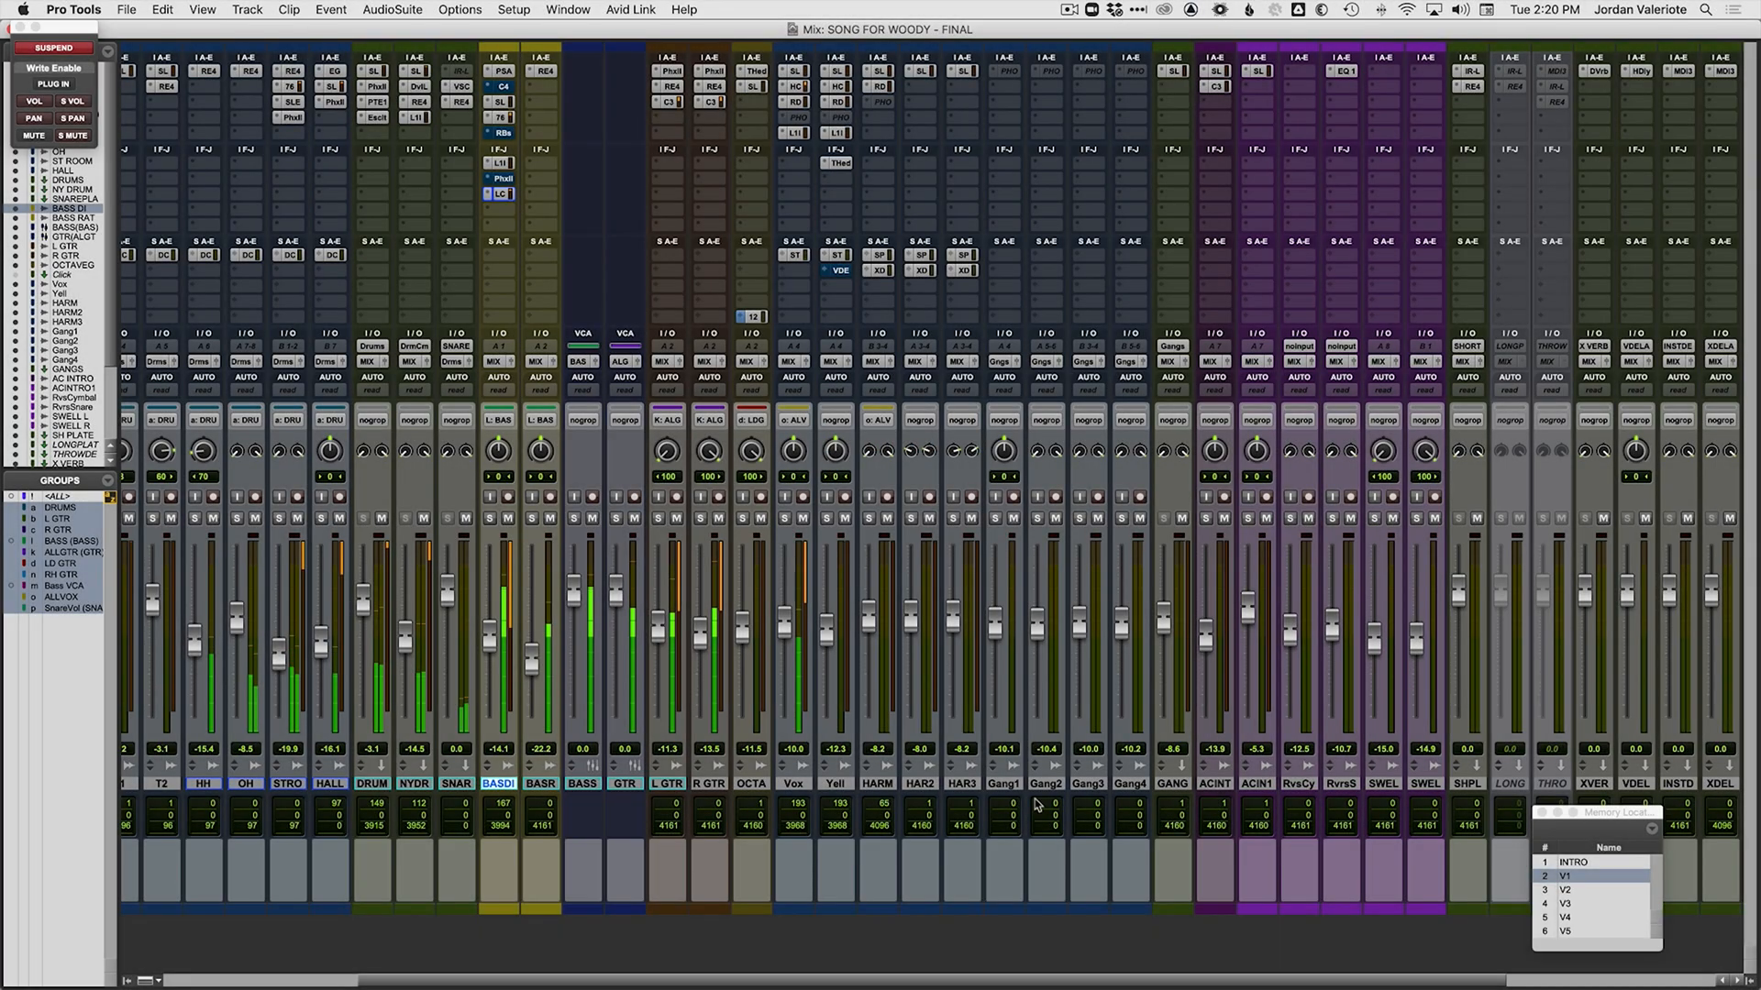
pyautogui.click(1577, 903)
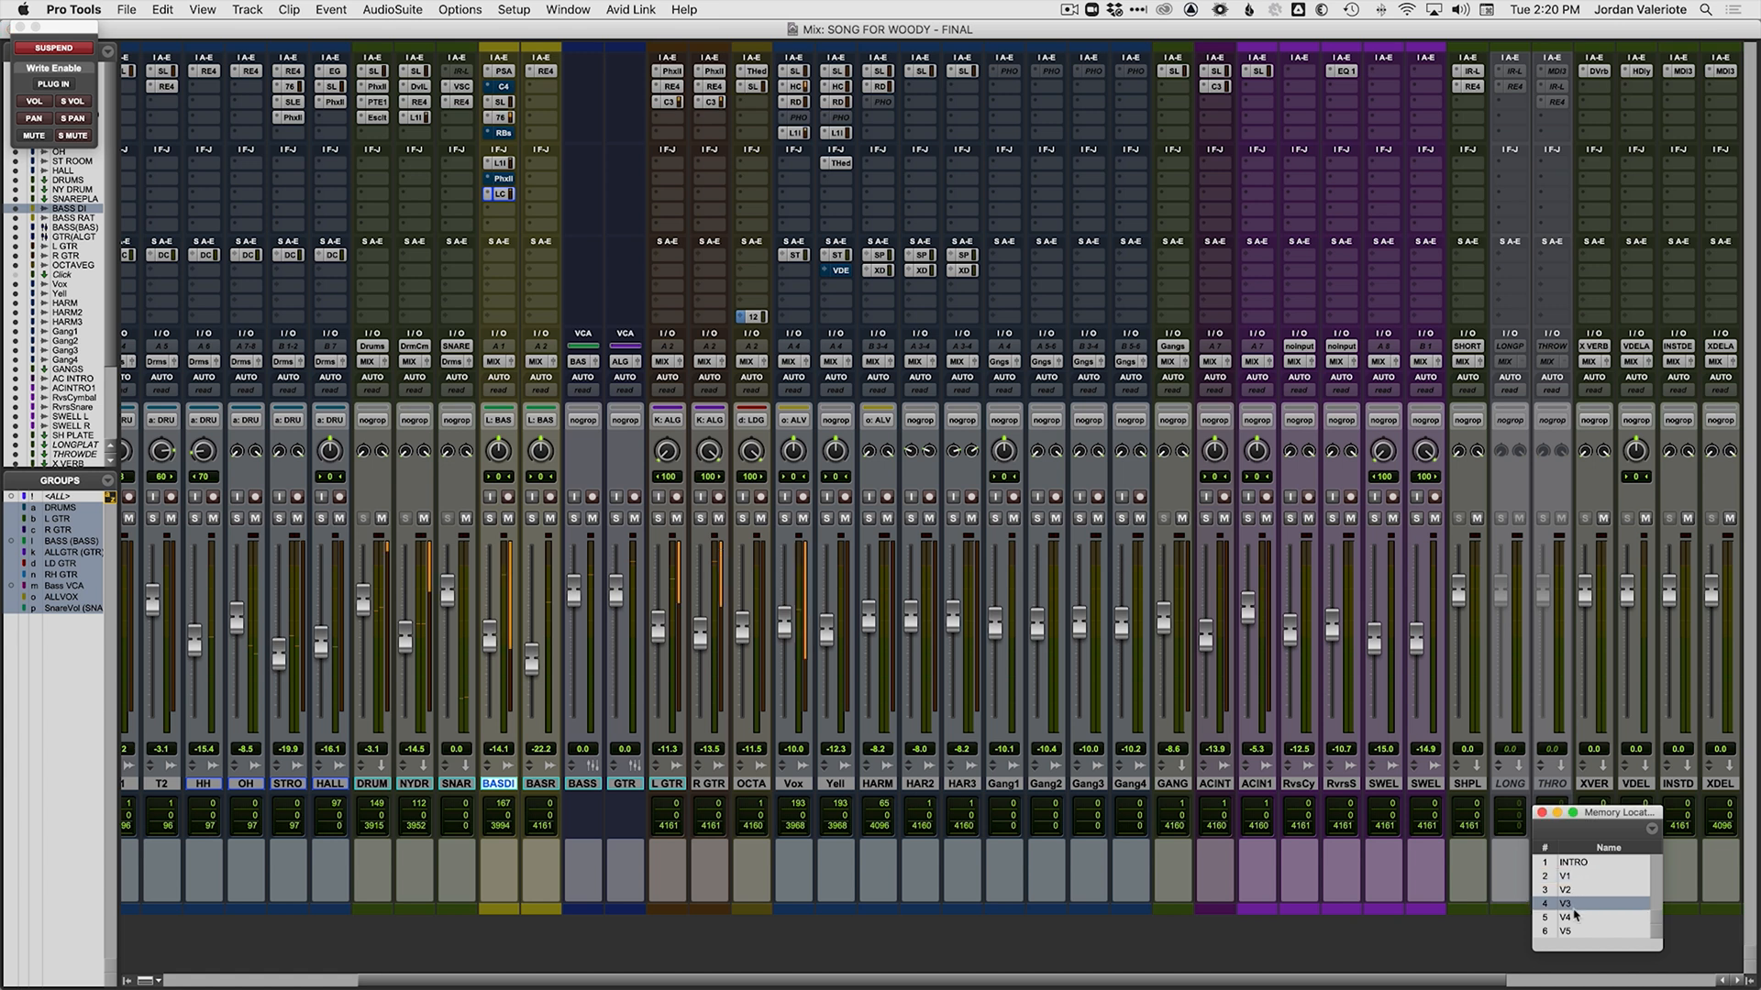
pyautogui.click(794, 163)
pyautogui.moveTo(907, 160)
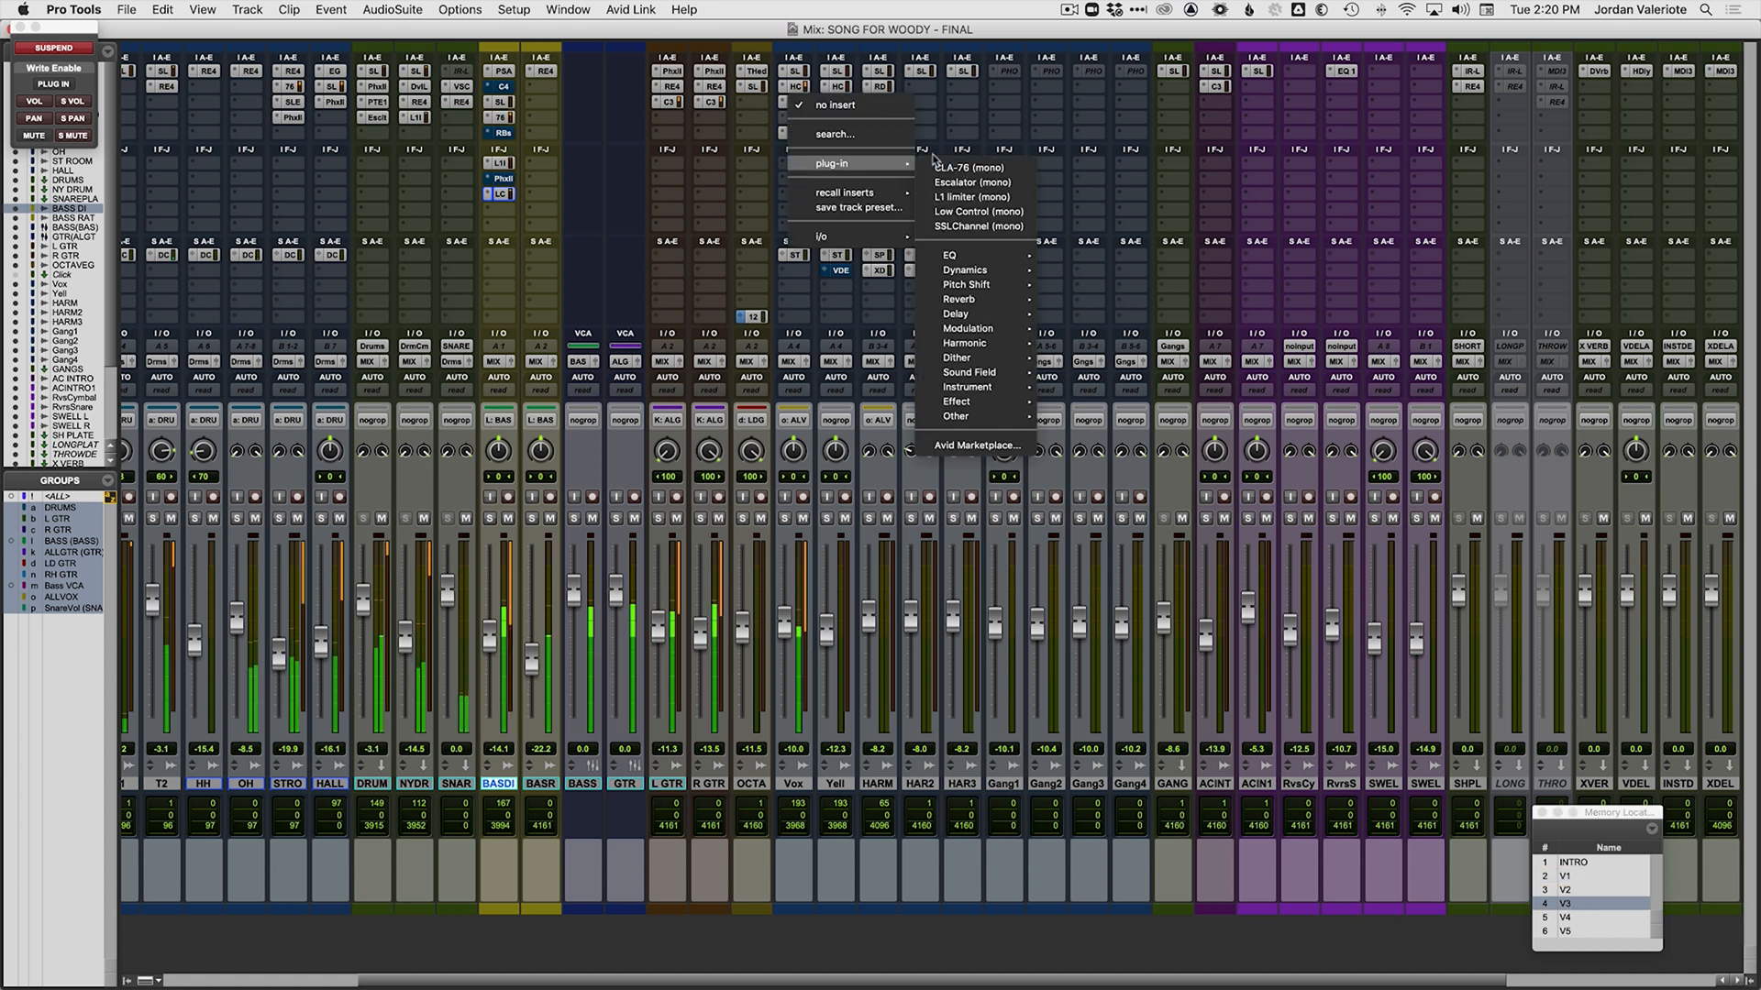
pyautogui.click(963, 196)
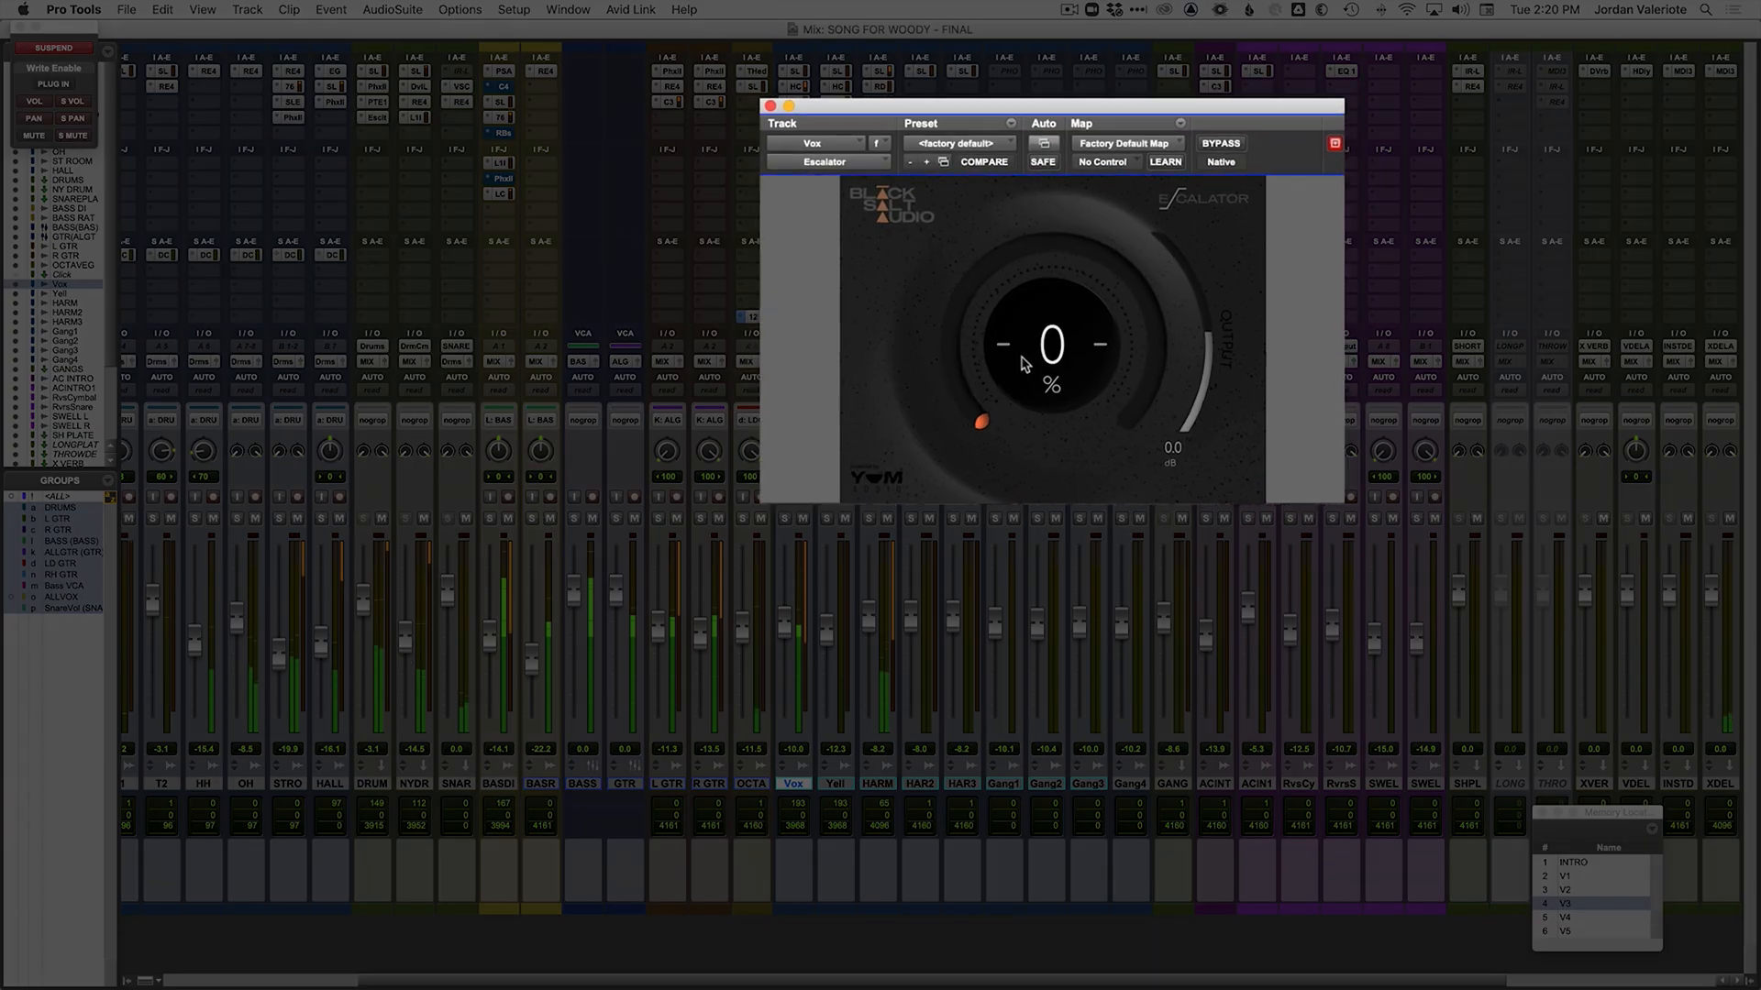
pyautogui.moveTo(1021, 355); pyautogui.dragTo(1029, 325)
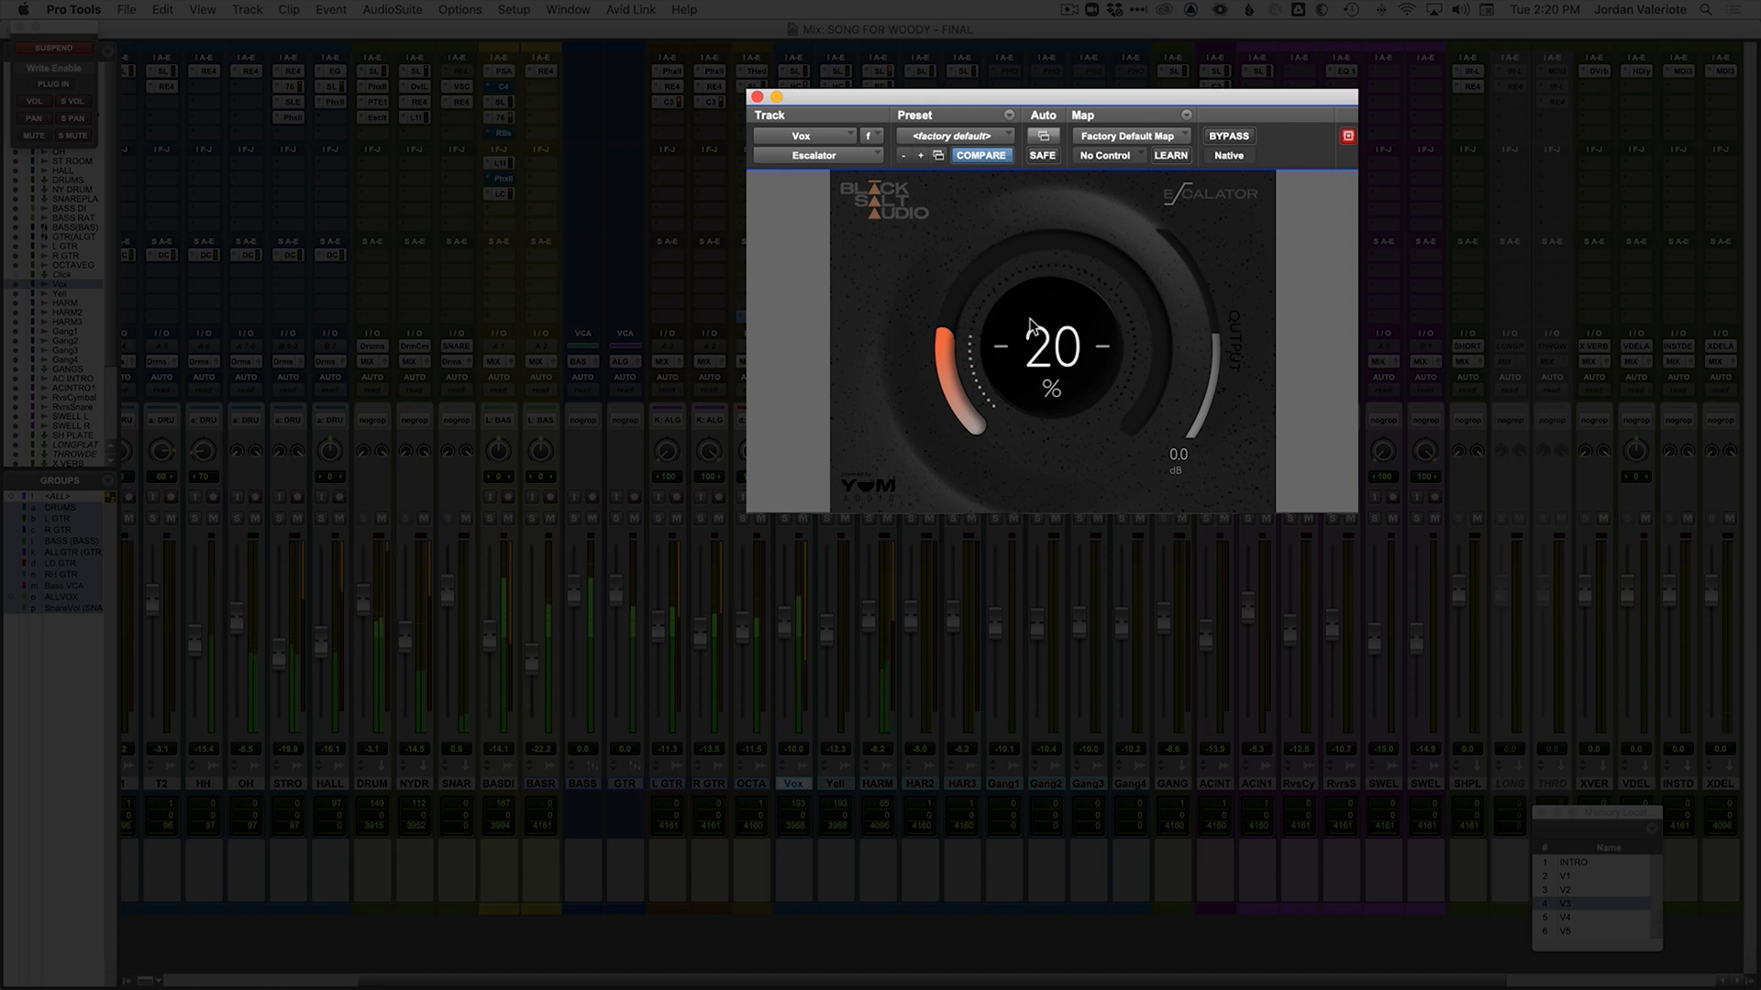
# Step: Lower Escalator's output on Vox to -1.6 dB and compare the 20% setting repeatedly against bypass
pyautogui.click(1219, 145)
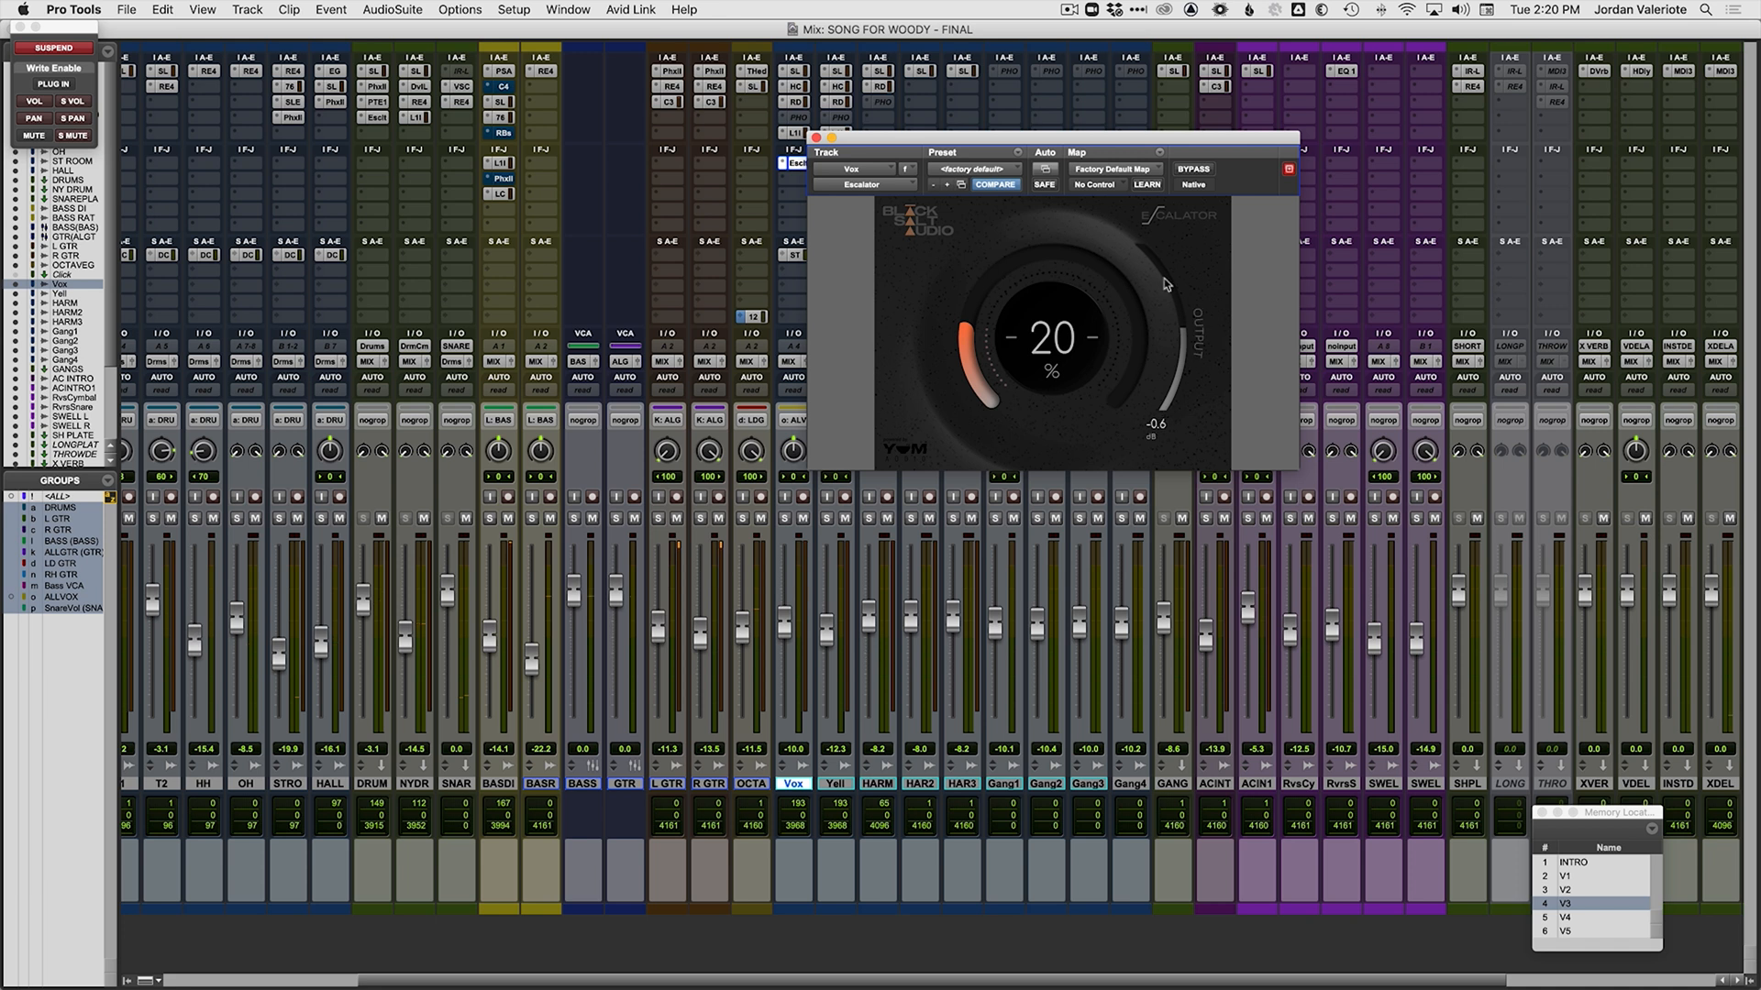
pyautogui.press('space')
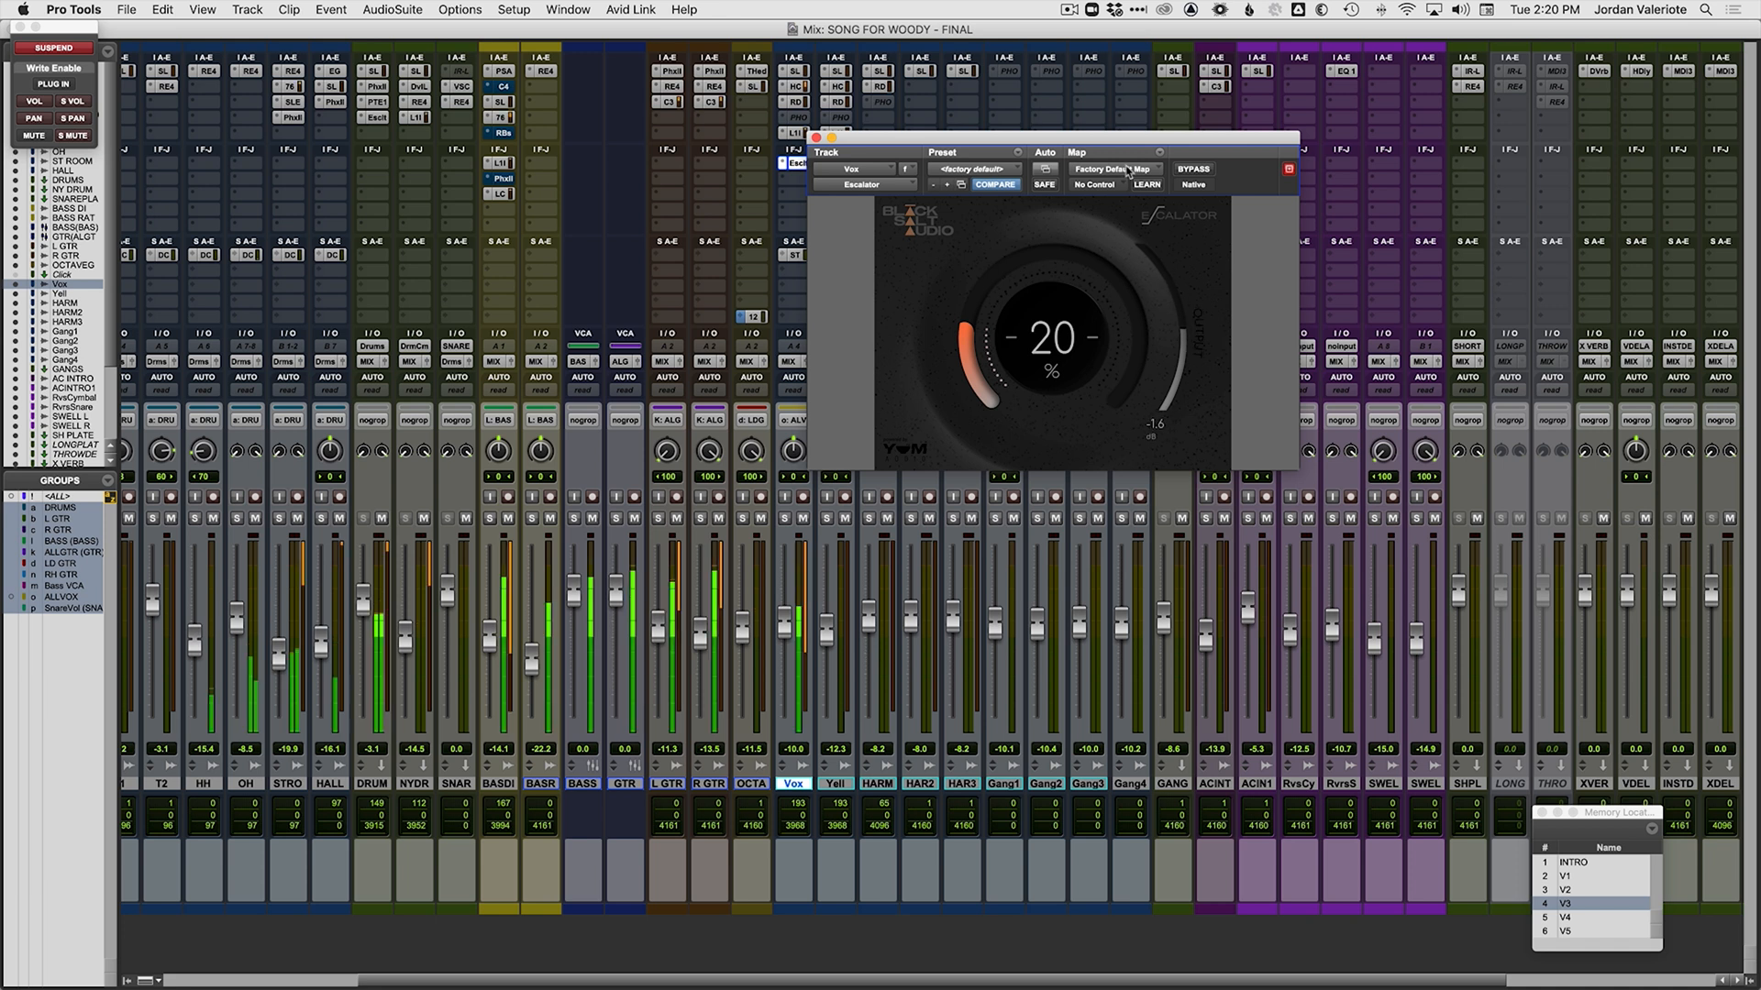
pyautogui.click(1193, 169)
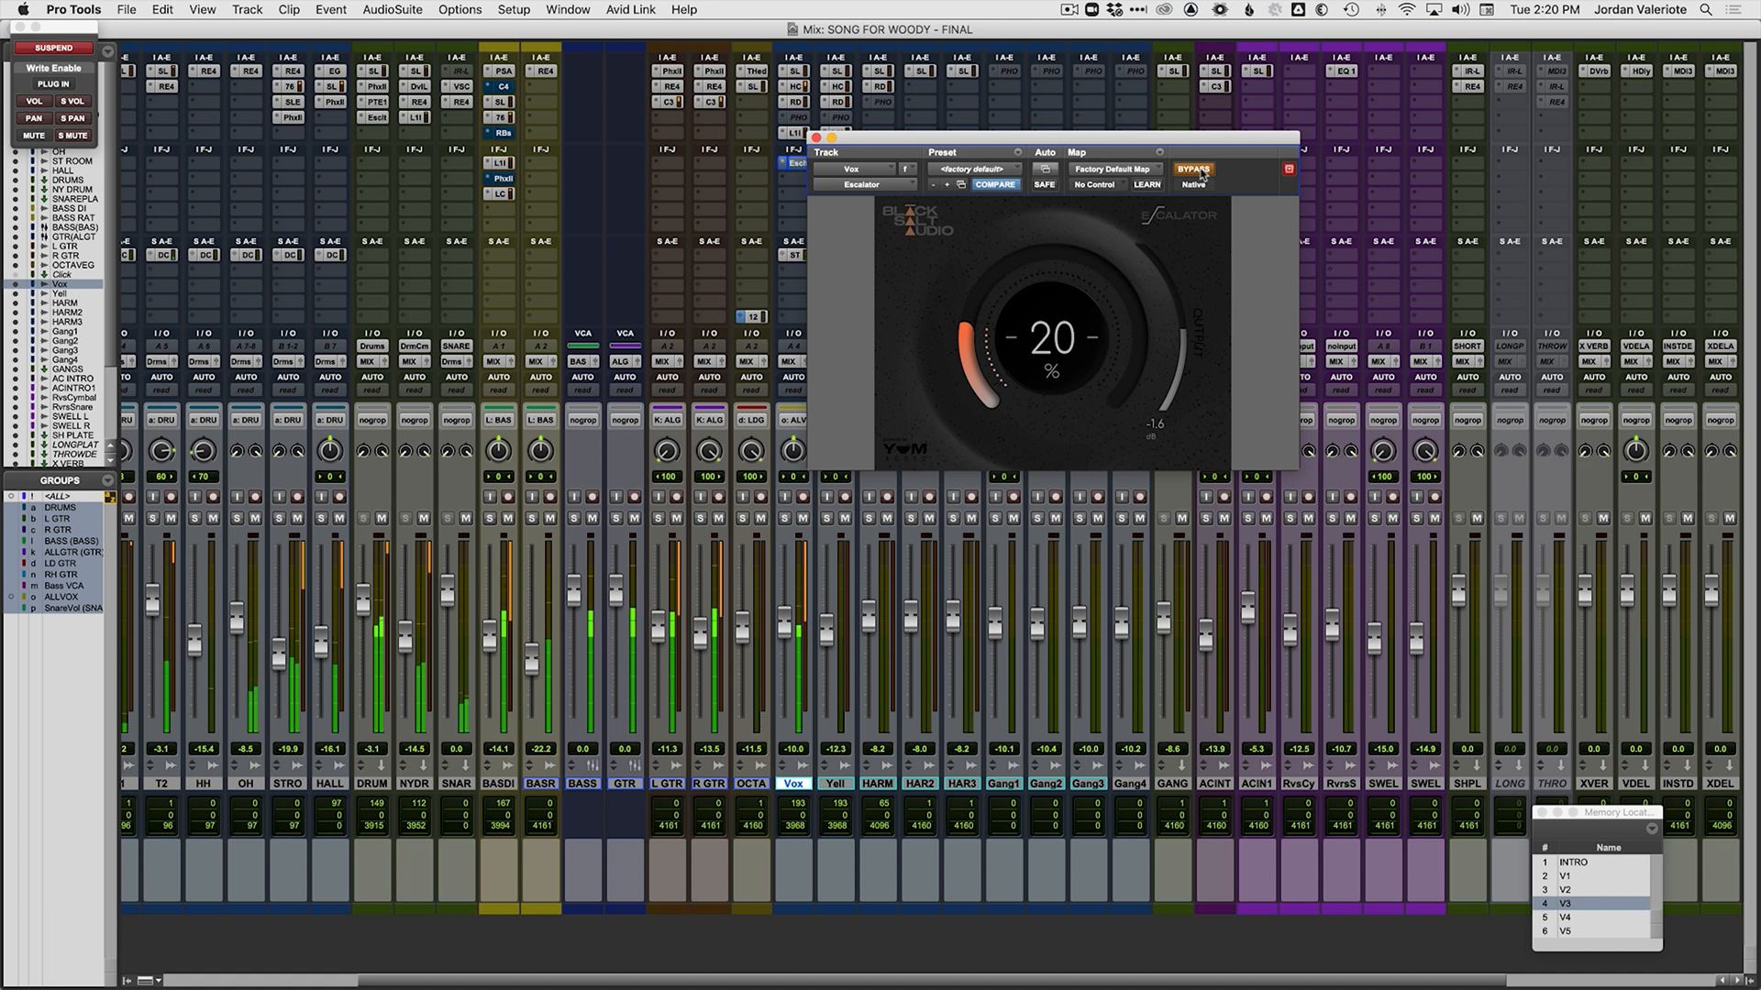
pyautogui.click(1194, 169)
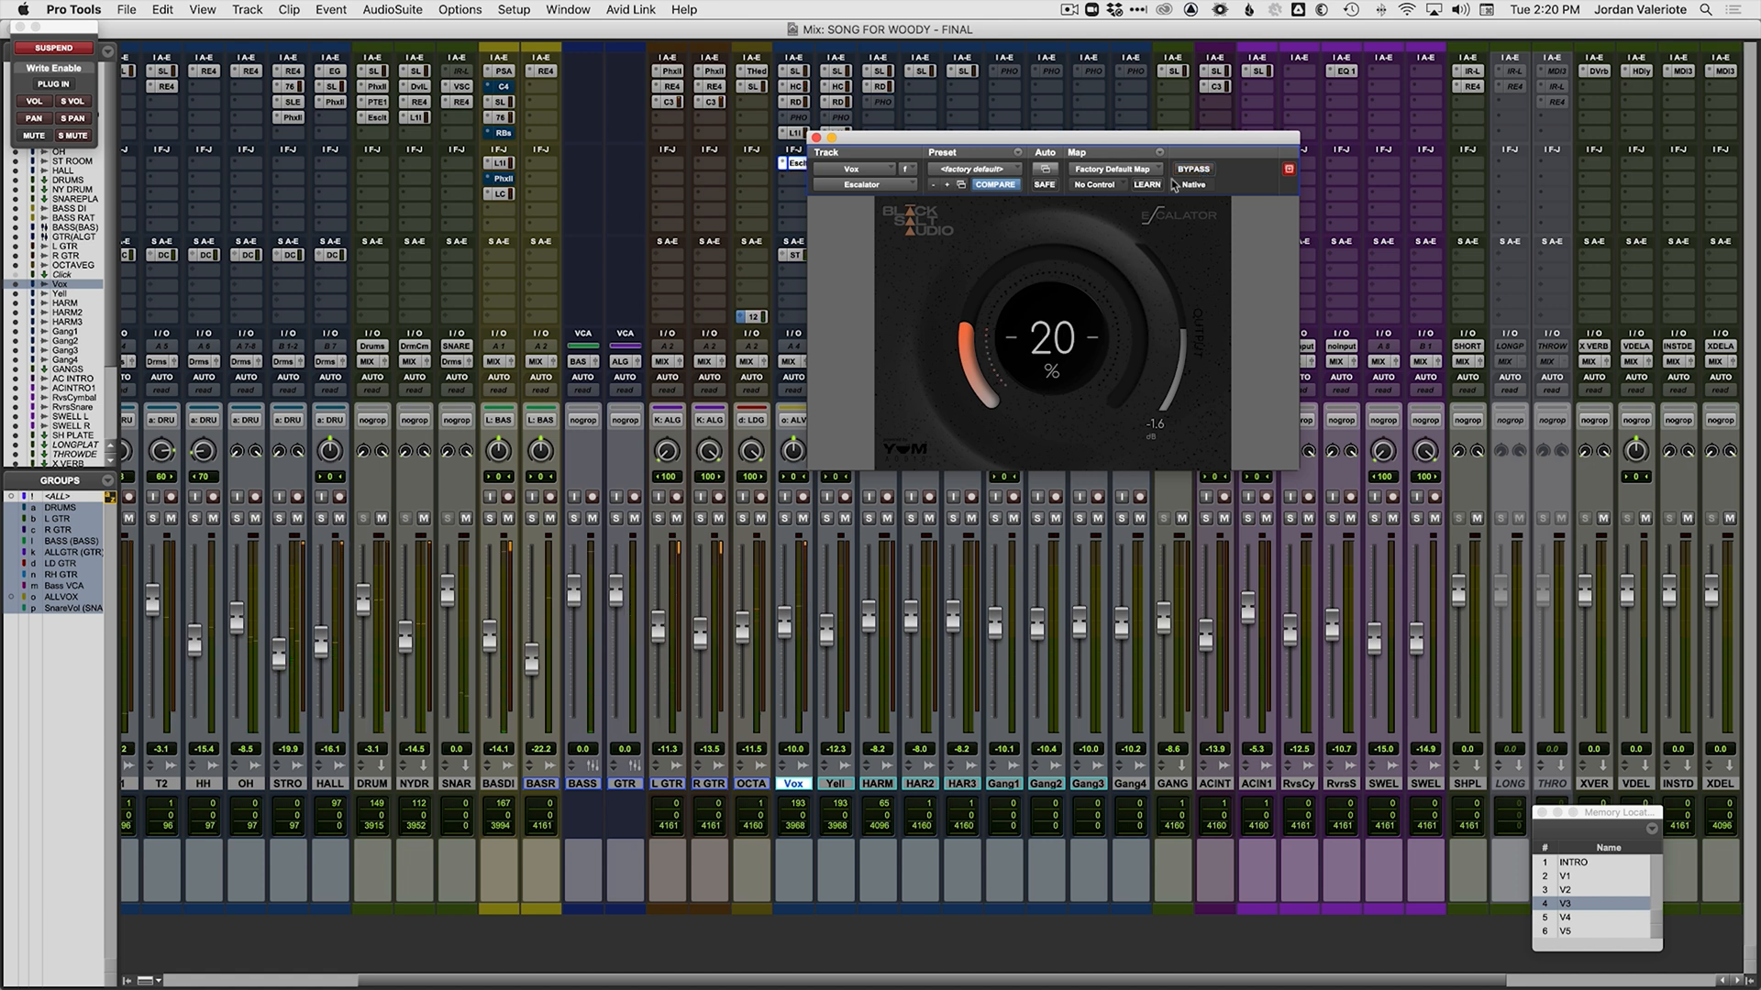
pyautogui.moveTo(1195, 144); pyautogui.dragTo(1281, 115)
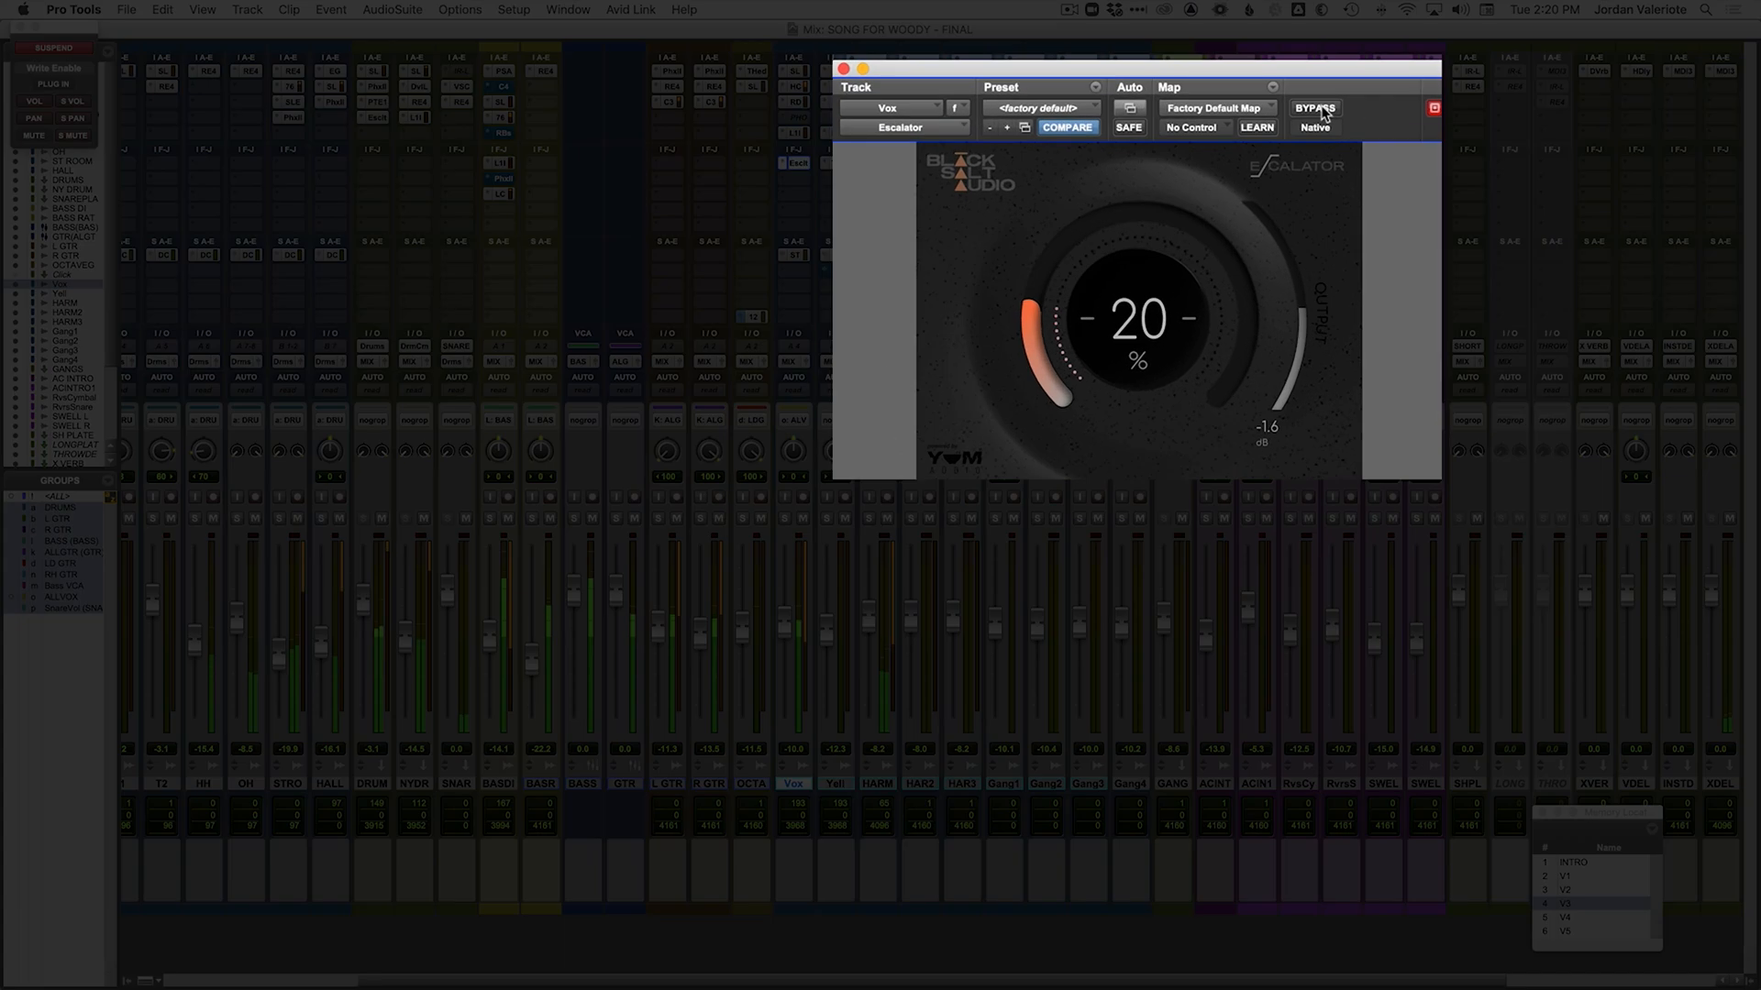
pyautogui.click(1316, 109)
pyautogui.click(1323, 111)
# Step: Raise Escalator on Vox to 26% and compare it with bypass, first in the mix and again with Vox soloed
pyautogui.moveTo(1131, 333); pyautogui.dragTo(1137, 323)
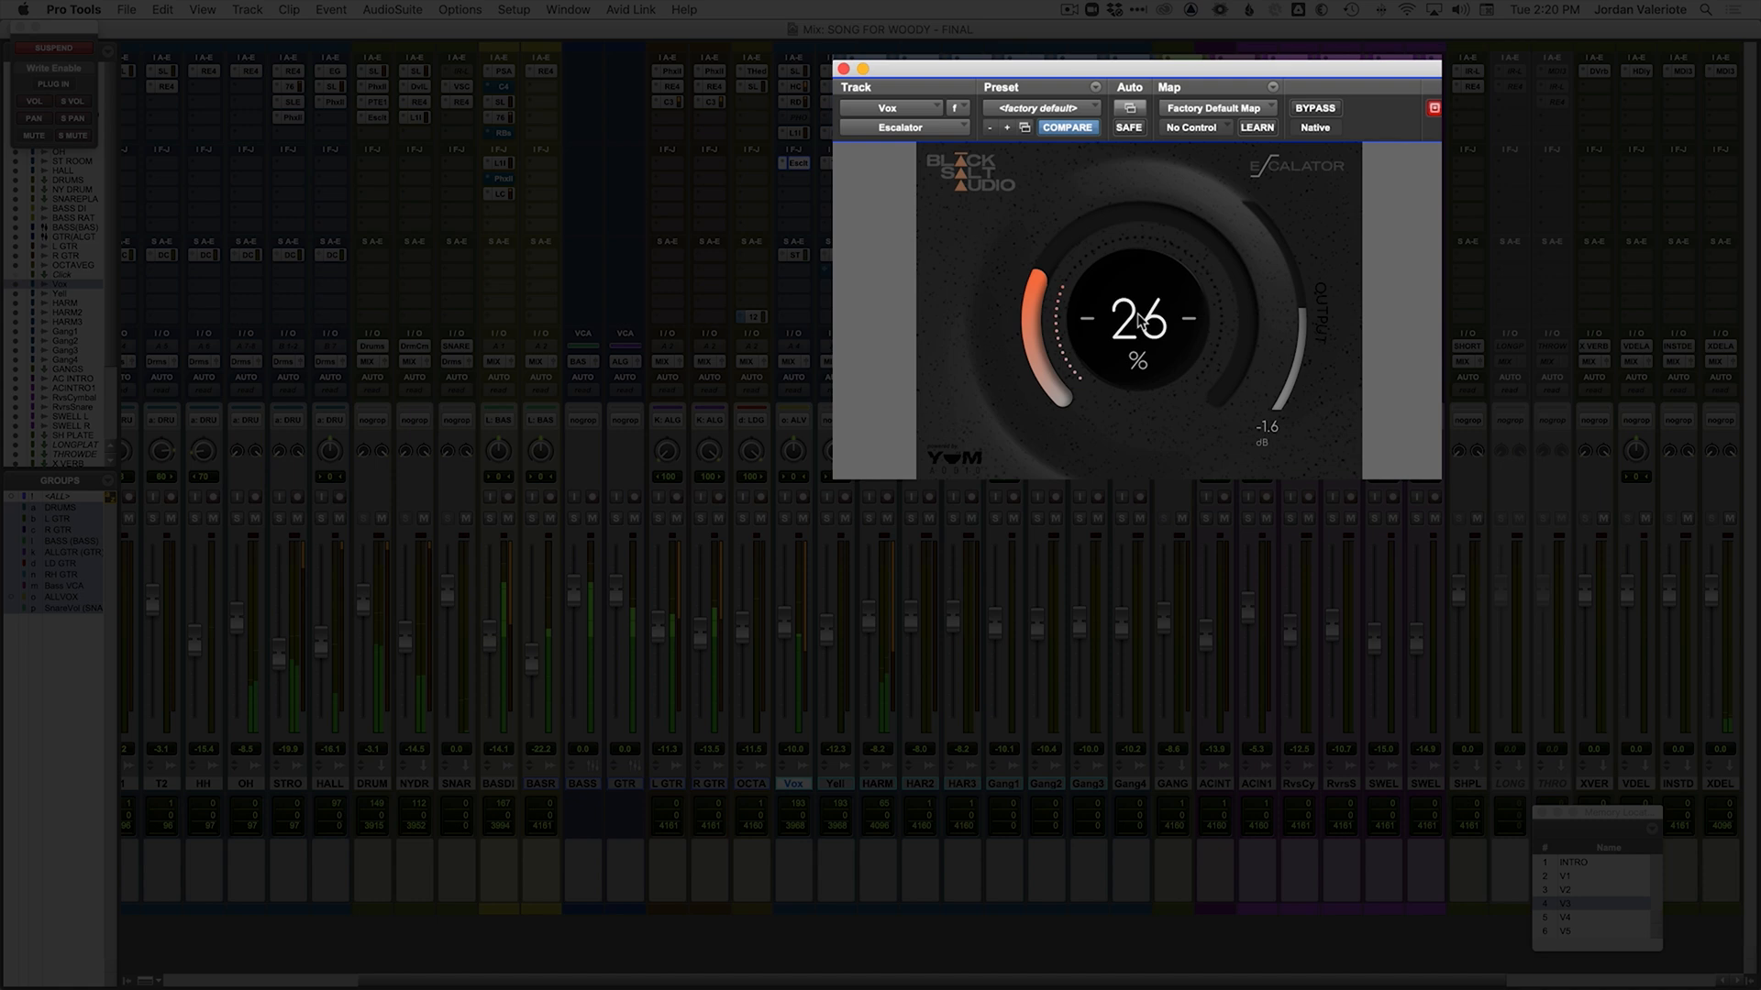
pyautogui.click(1313, 109)
pyautogui.click(1313, 109)
pyautogui.click(785, 520)
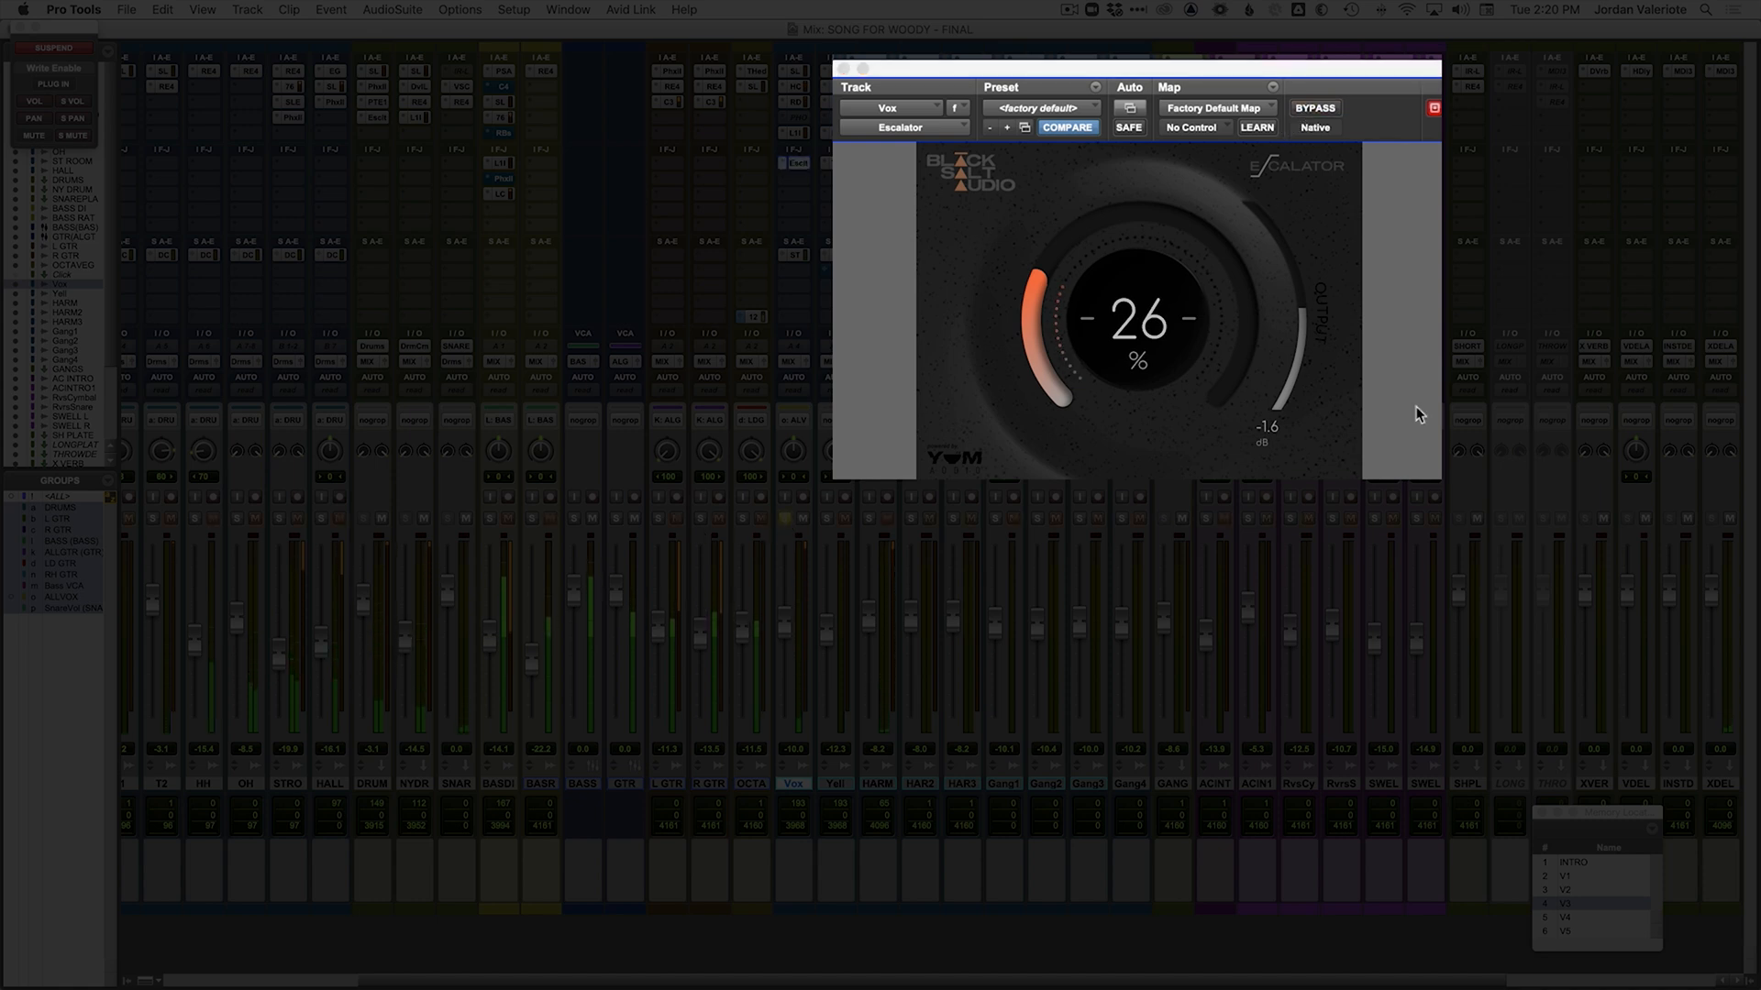
pyautogui.click(1315, 109)
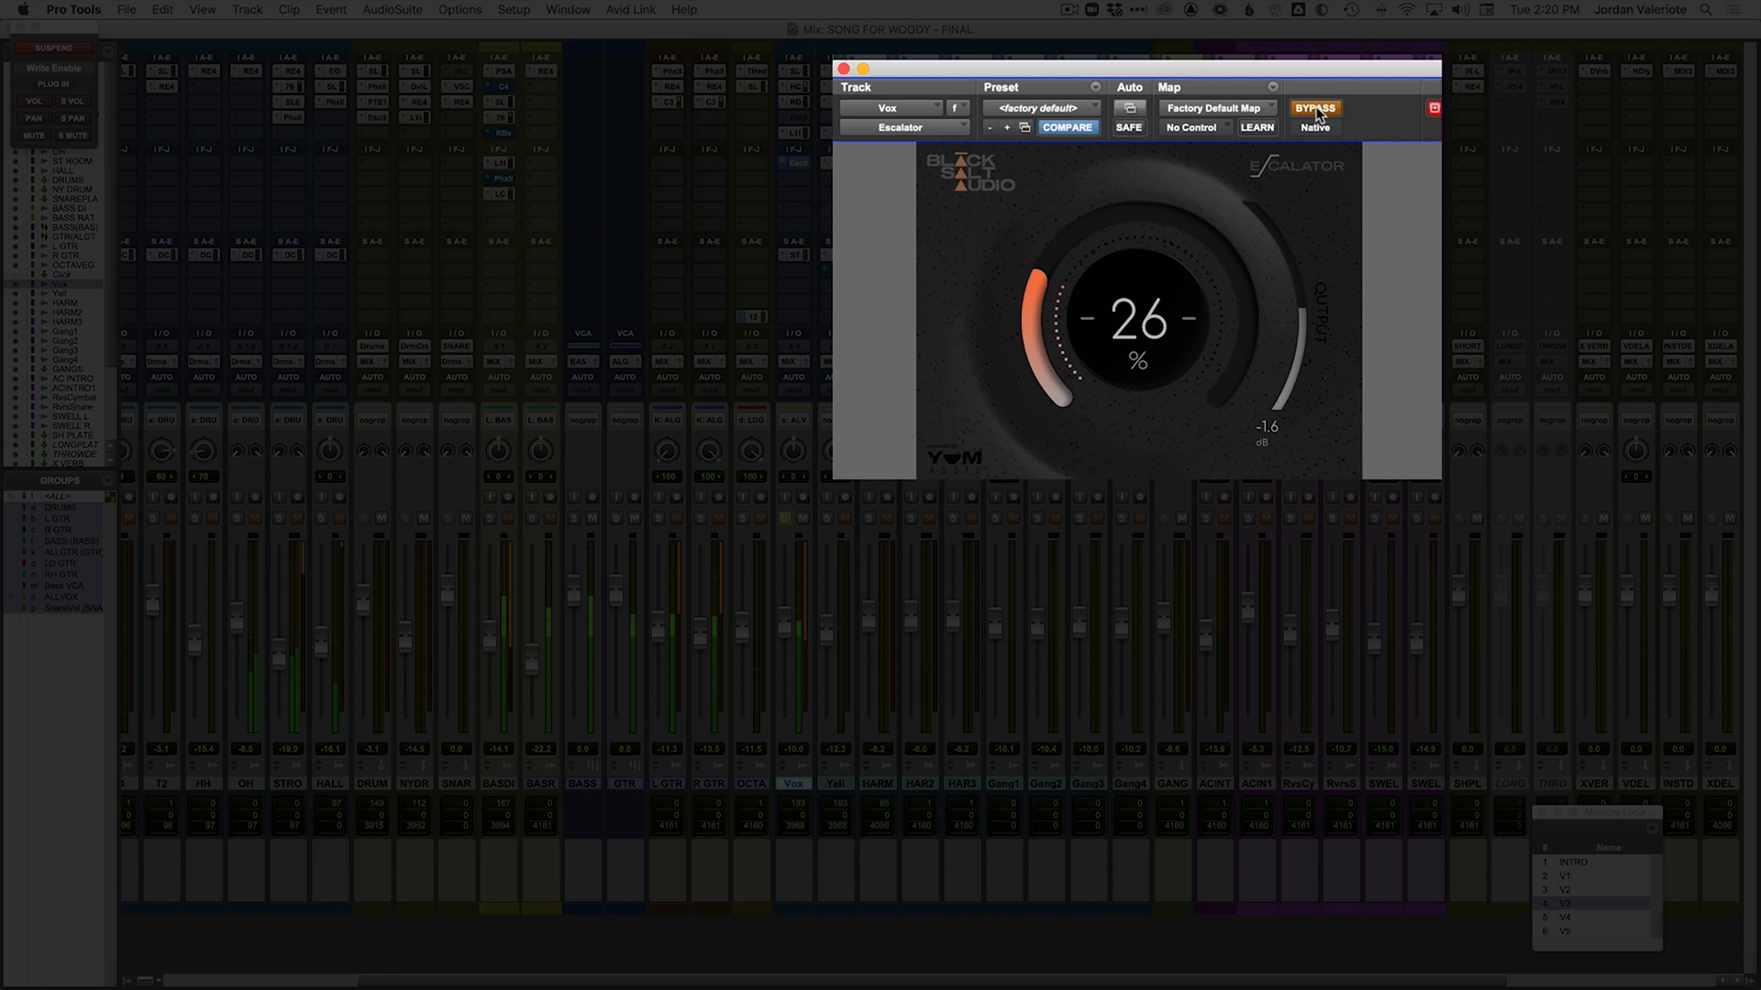
pyautogui.click(1315, 109)
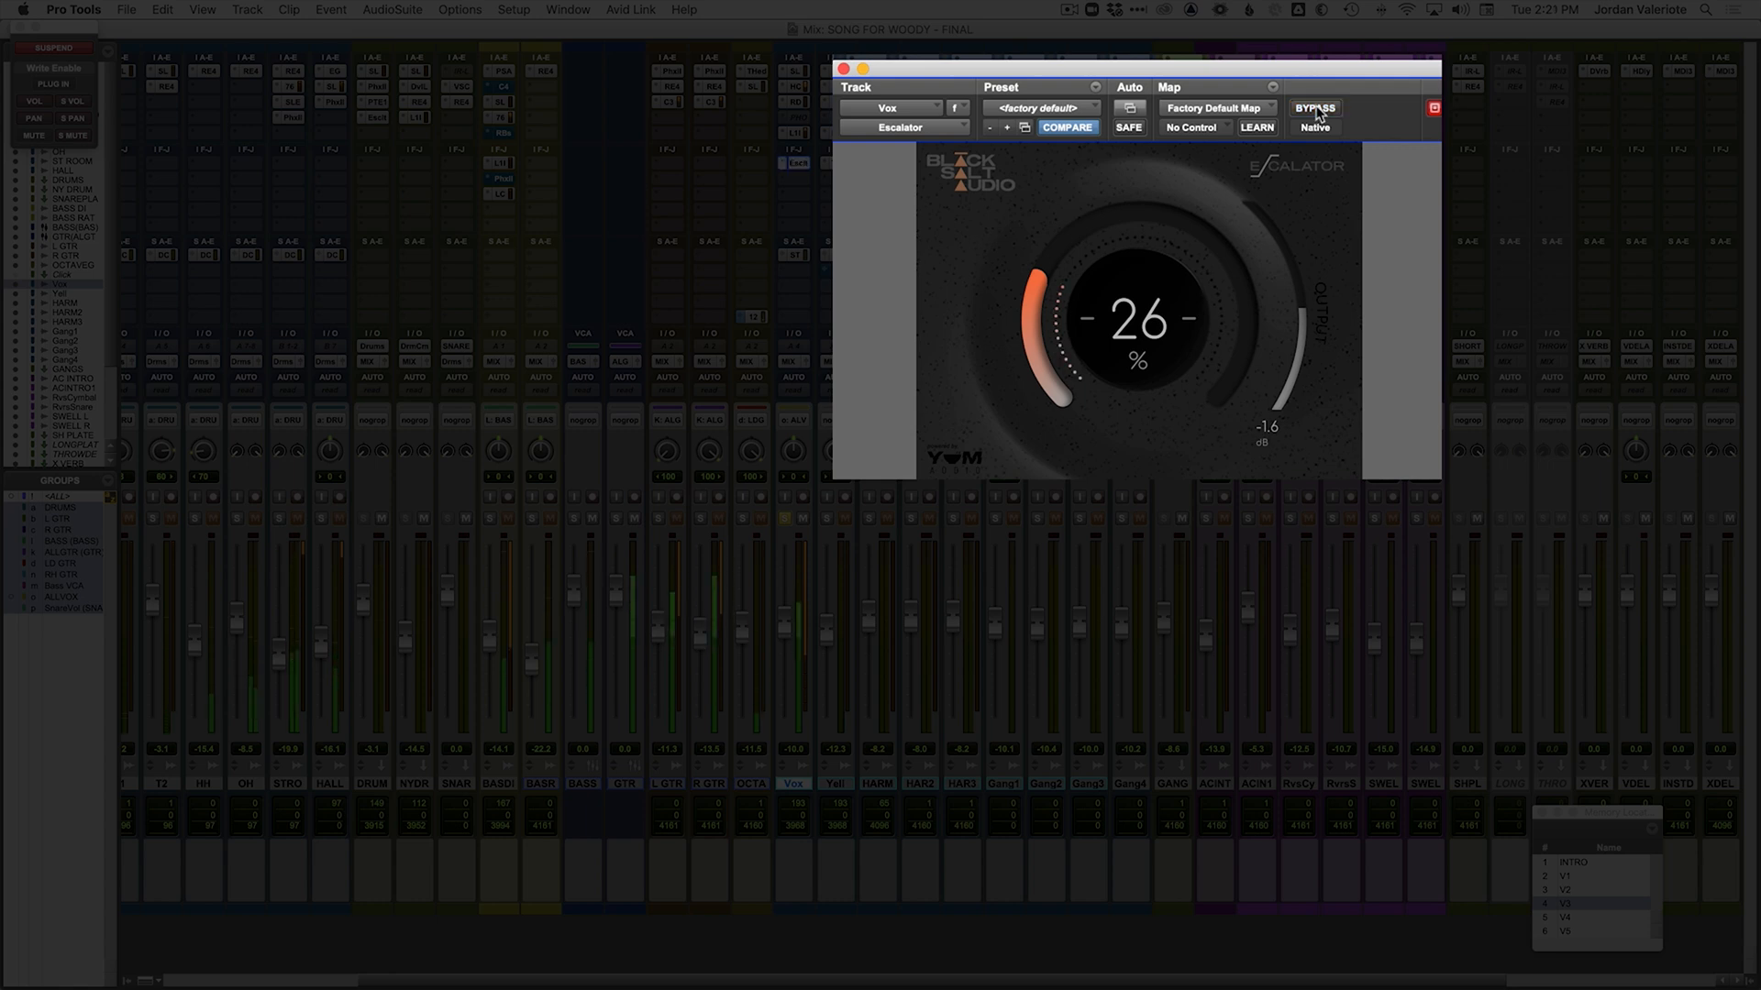
# Step: Try Escalator on the soloed Vox at 39%, settle on 25%, and check it against bypass
pyautogui.scroll(-2, 1190, 311)
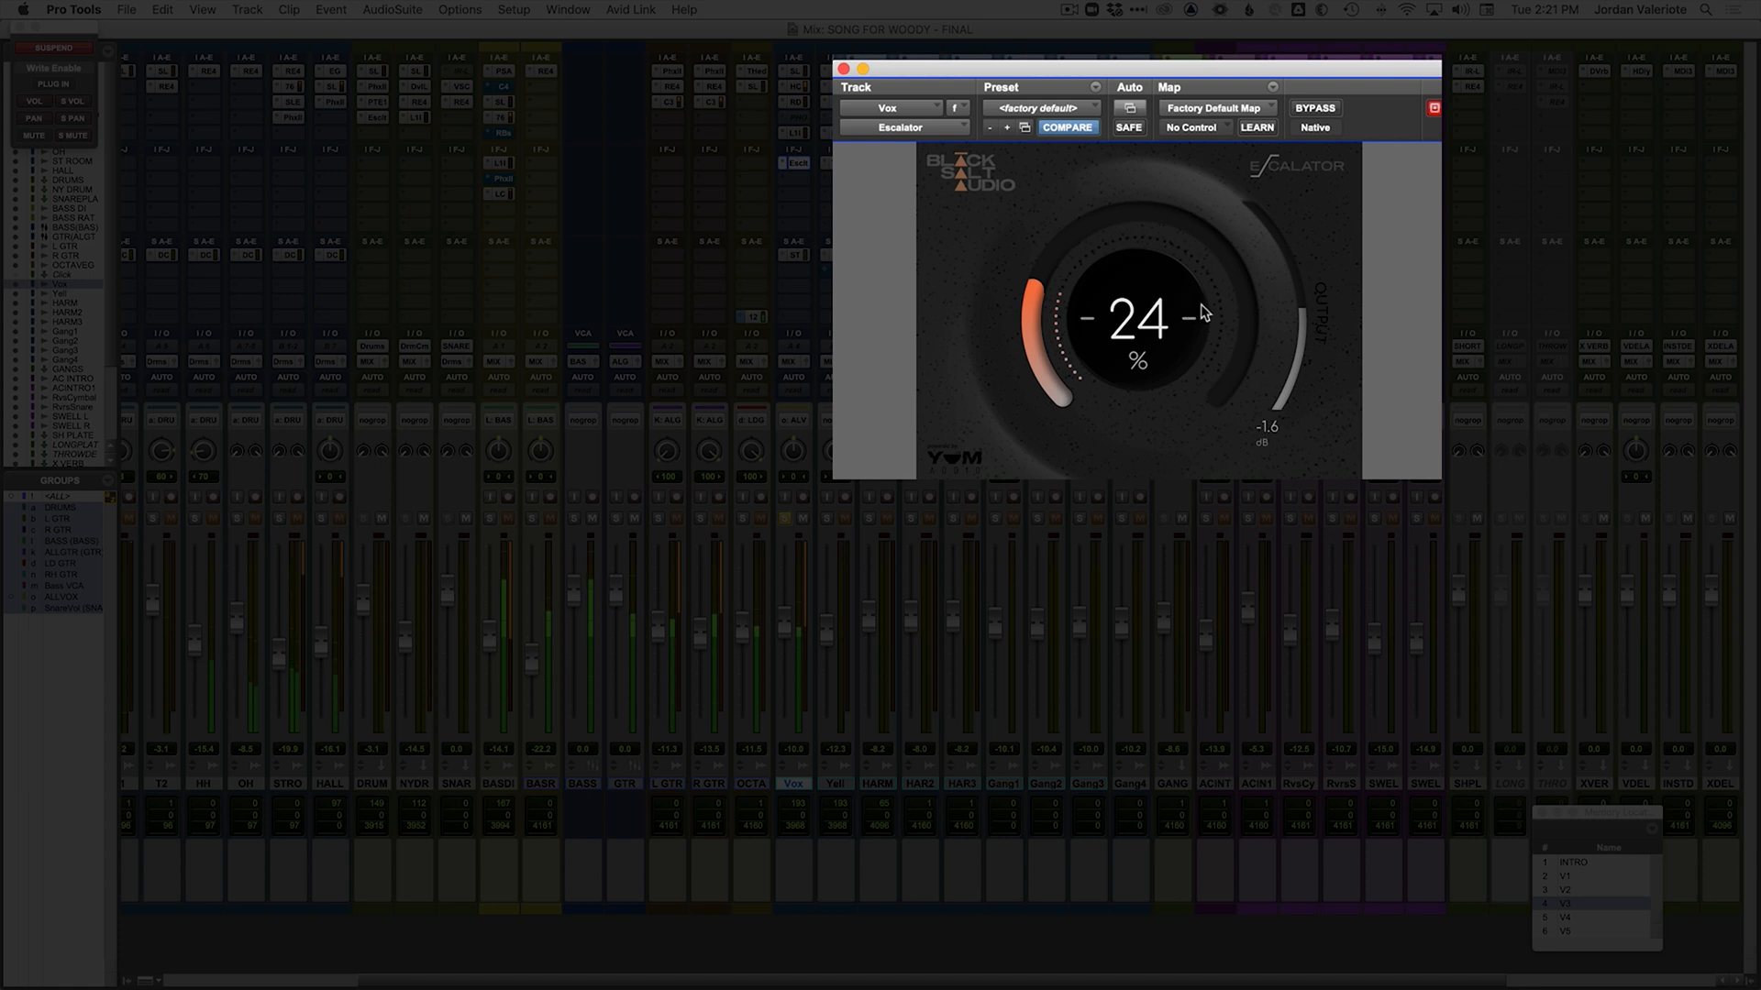
pyautogui.moveTo(1141, 332); pyautogui.dragTo(1139, 302)
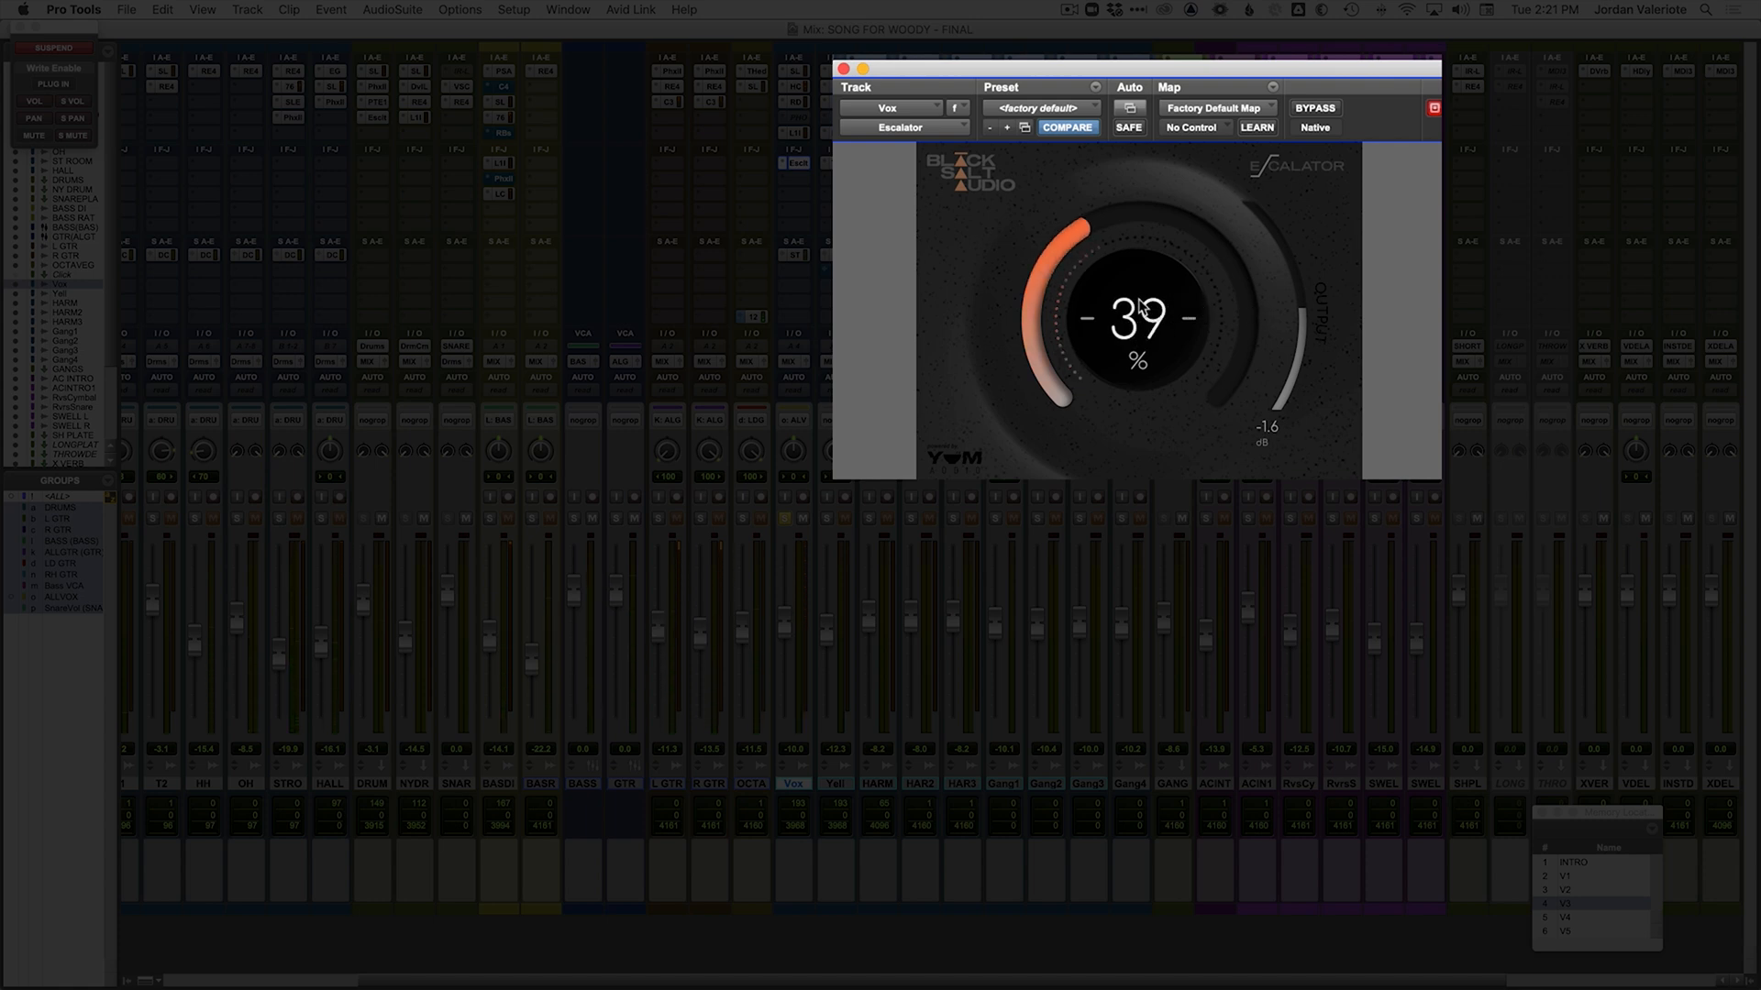
pyautogui.click(1315, 108)
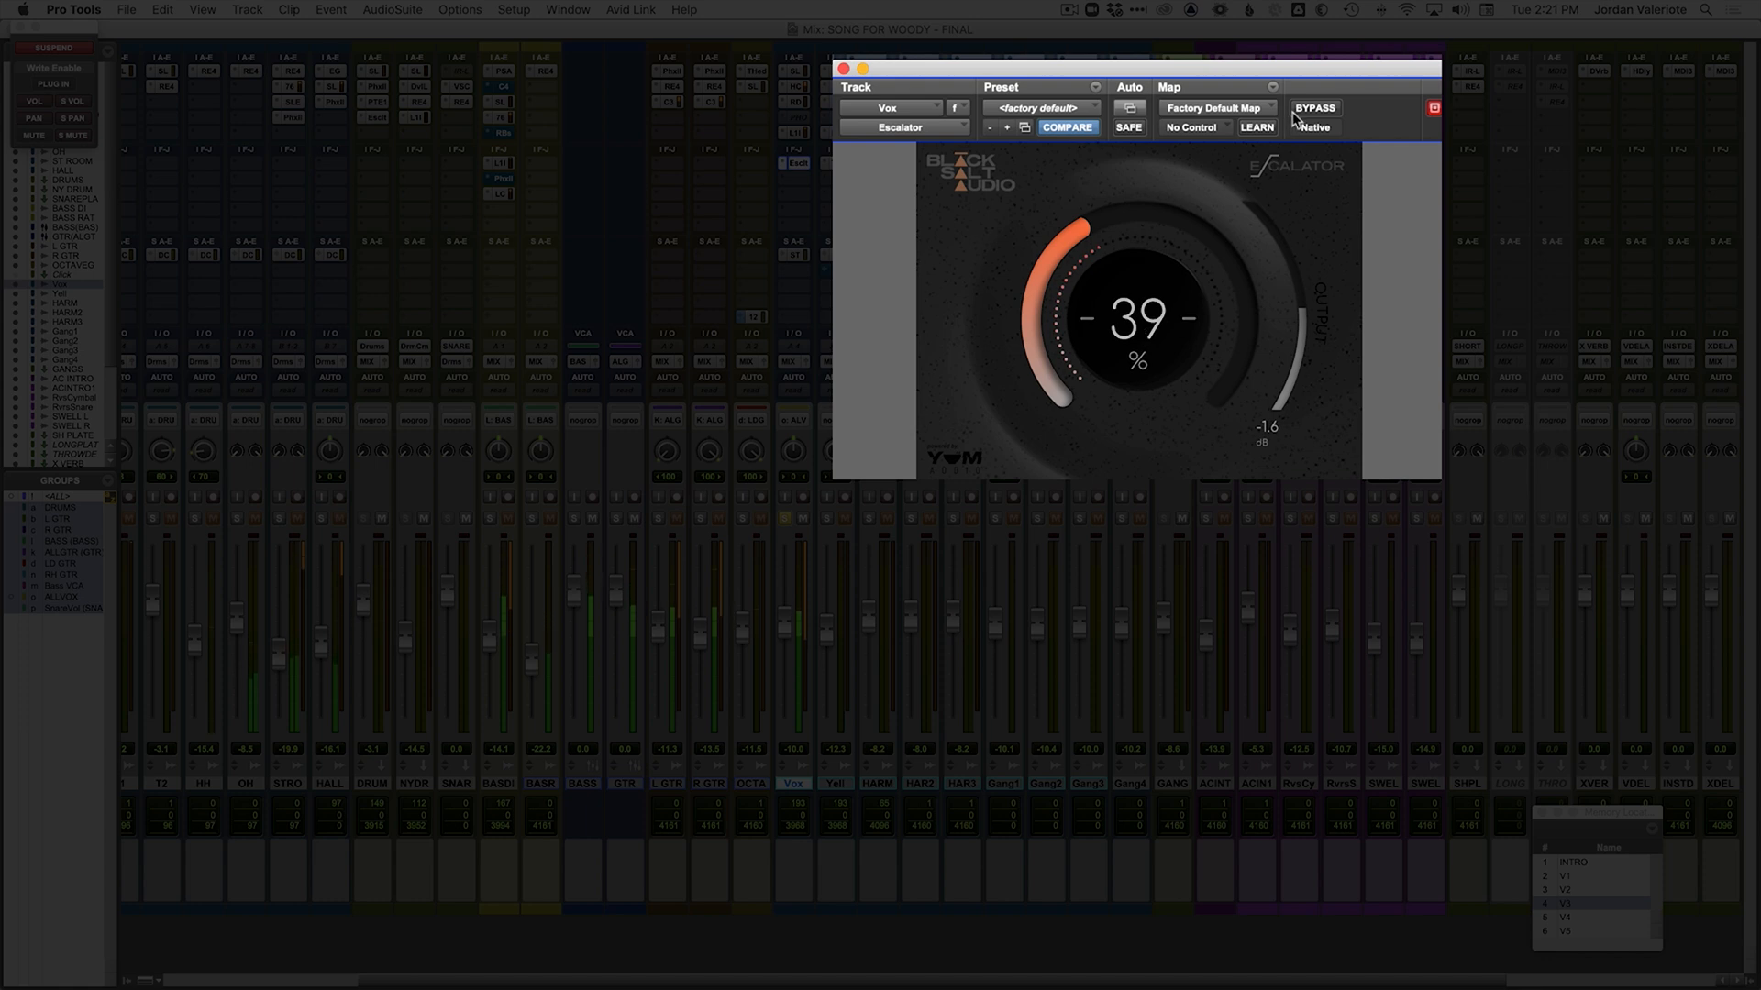
pyautogui.moveTo(1168, 303)
pyautogui.mouseDown()
pyautogui.moveTo(1159, 415)
pyautogui.moveTo(1165, 287)
pyautogui.mouseUp()
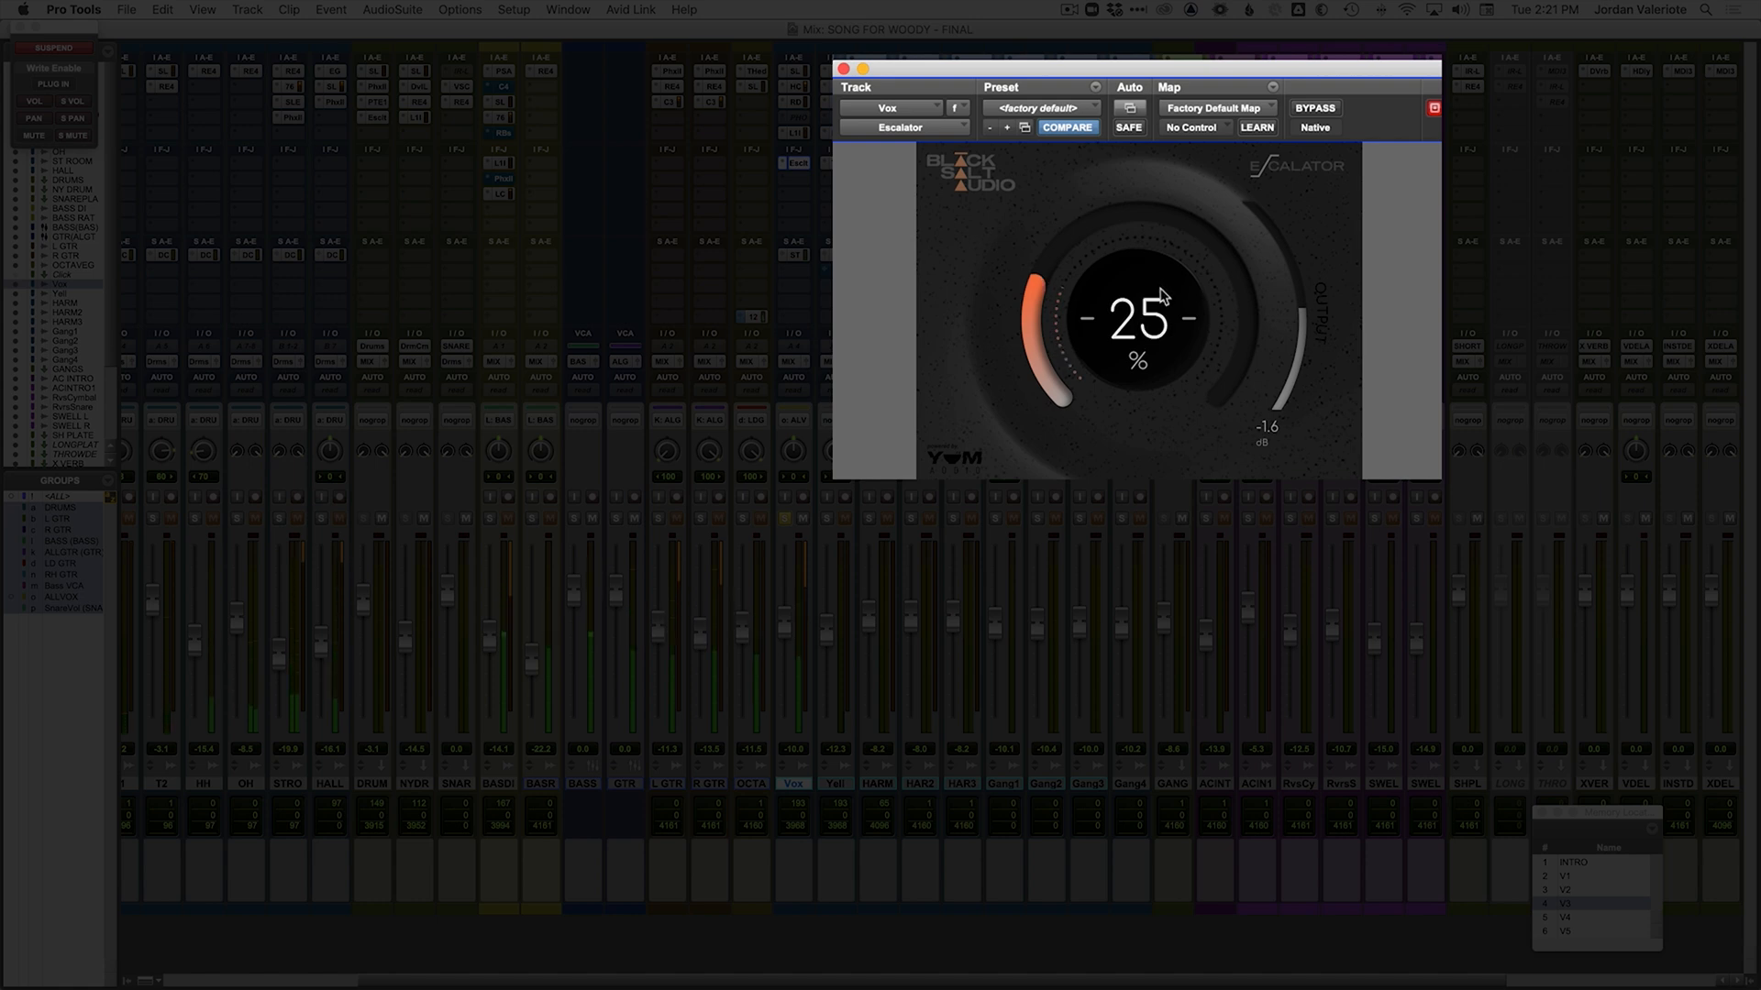
pyautogui.click(1317, 108)
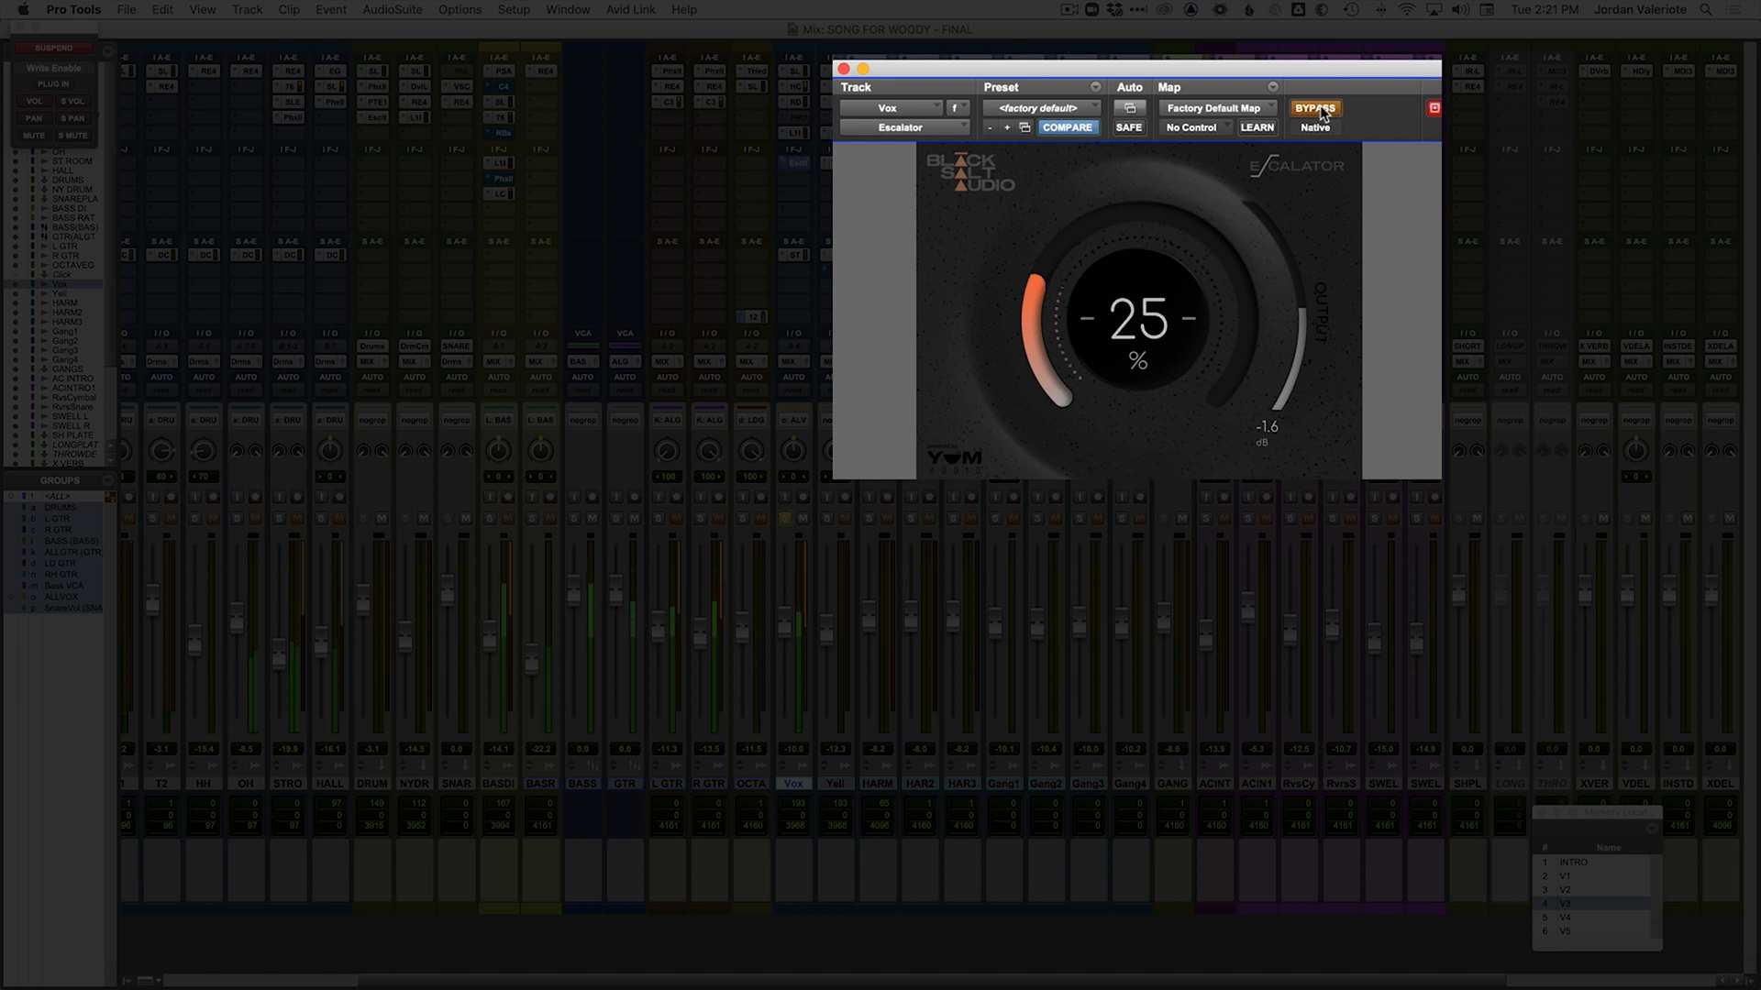
pyautogui.click(1321, 110)
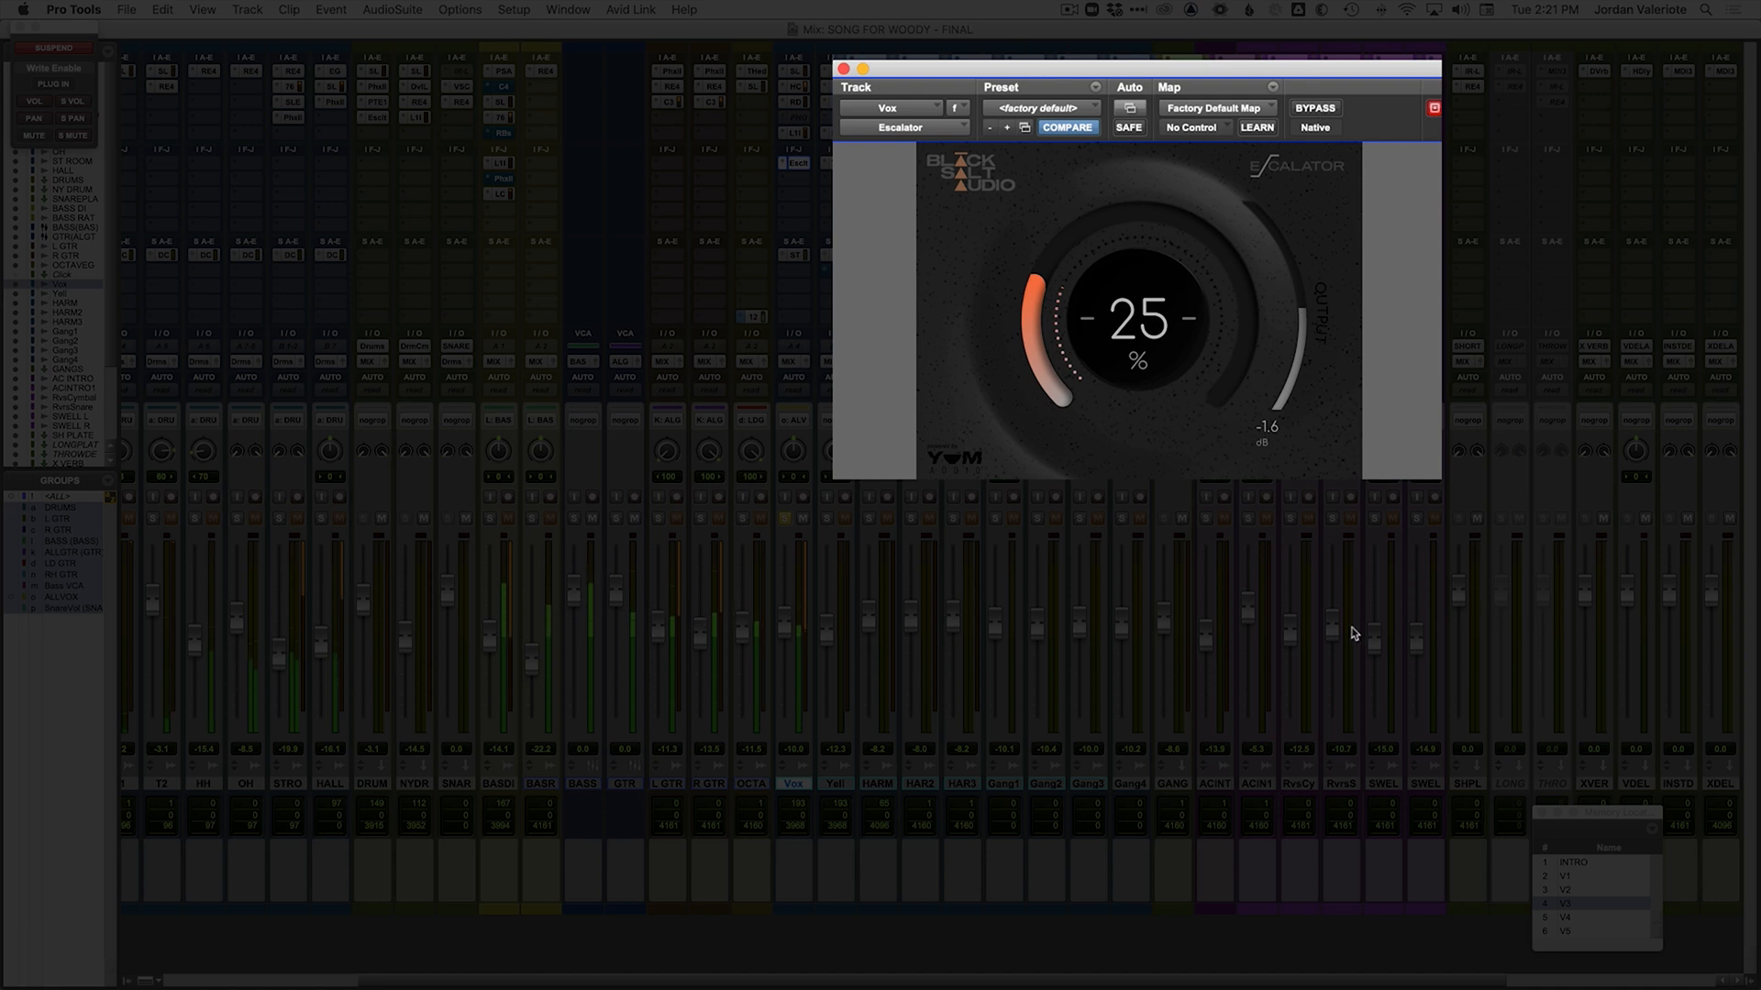
# Step: Unsolo Vox, close the Escalator window, and compare the vocal in the full mix by bypassing and re-enabling the insert
pyautogui.click(786, 520)
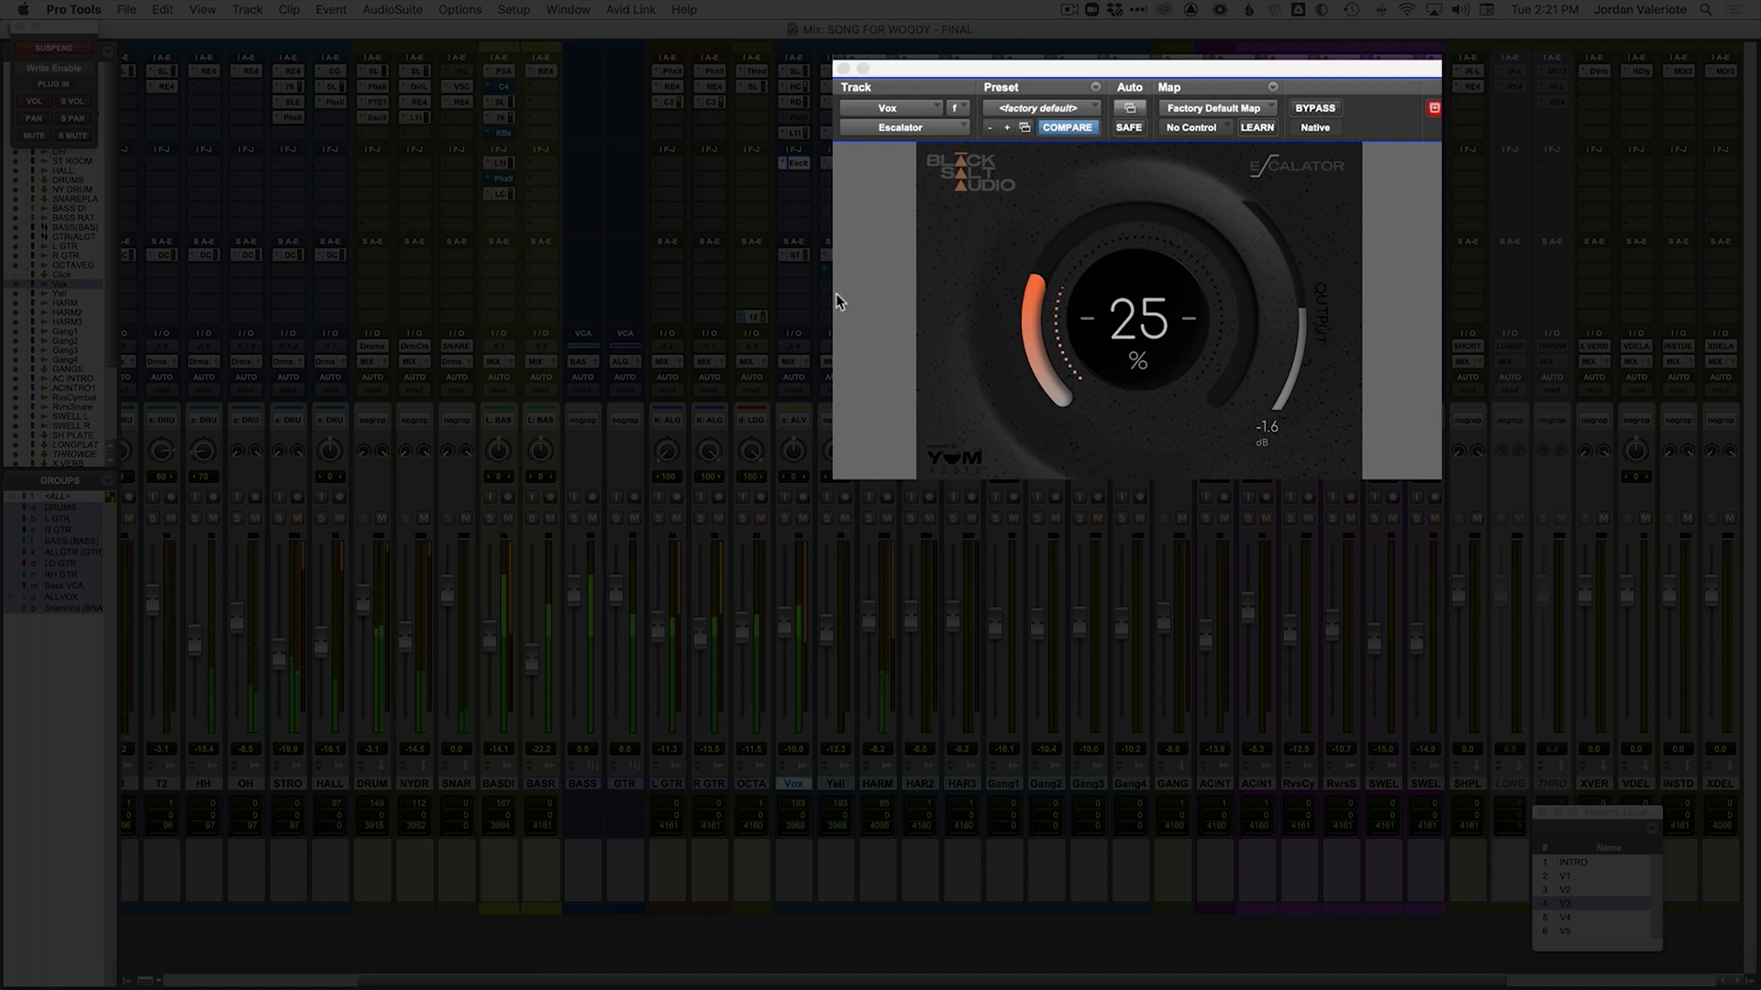
pyautogui.keyDown('super'); pyautogui.click(799, 165); pyautogui.keyUp('super')
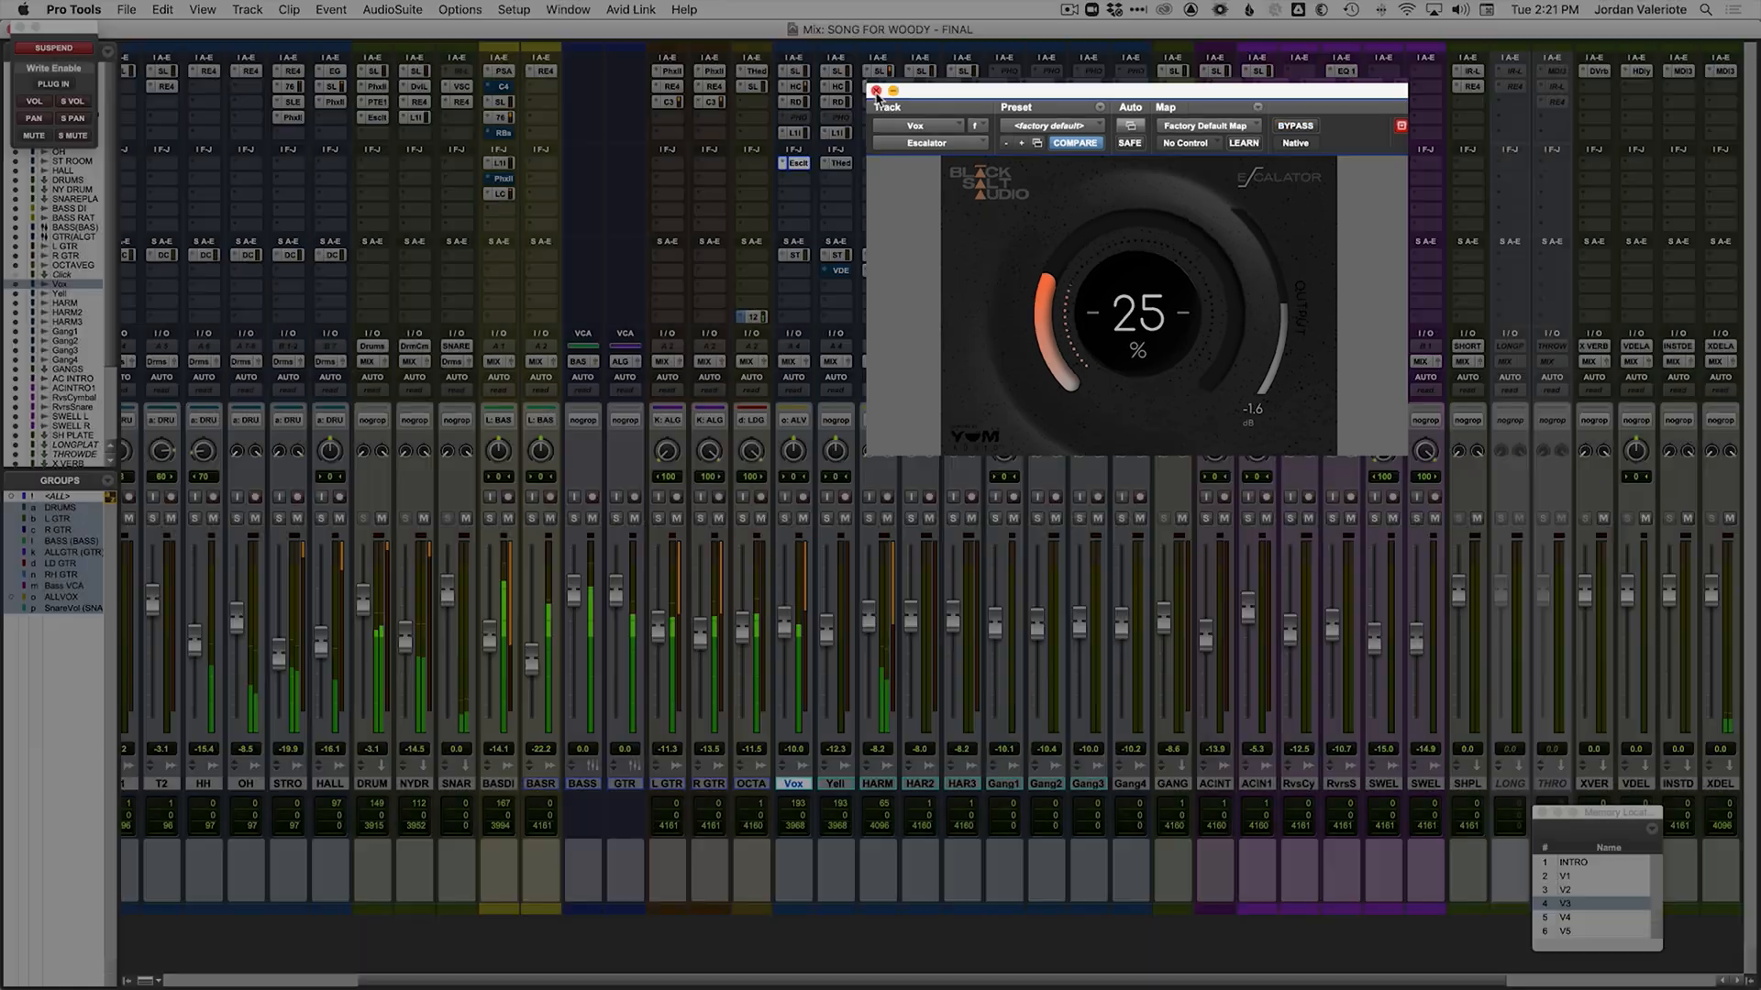
pyautogui.click(844, 67)
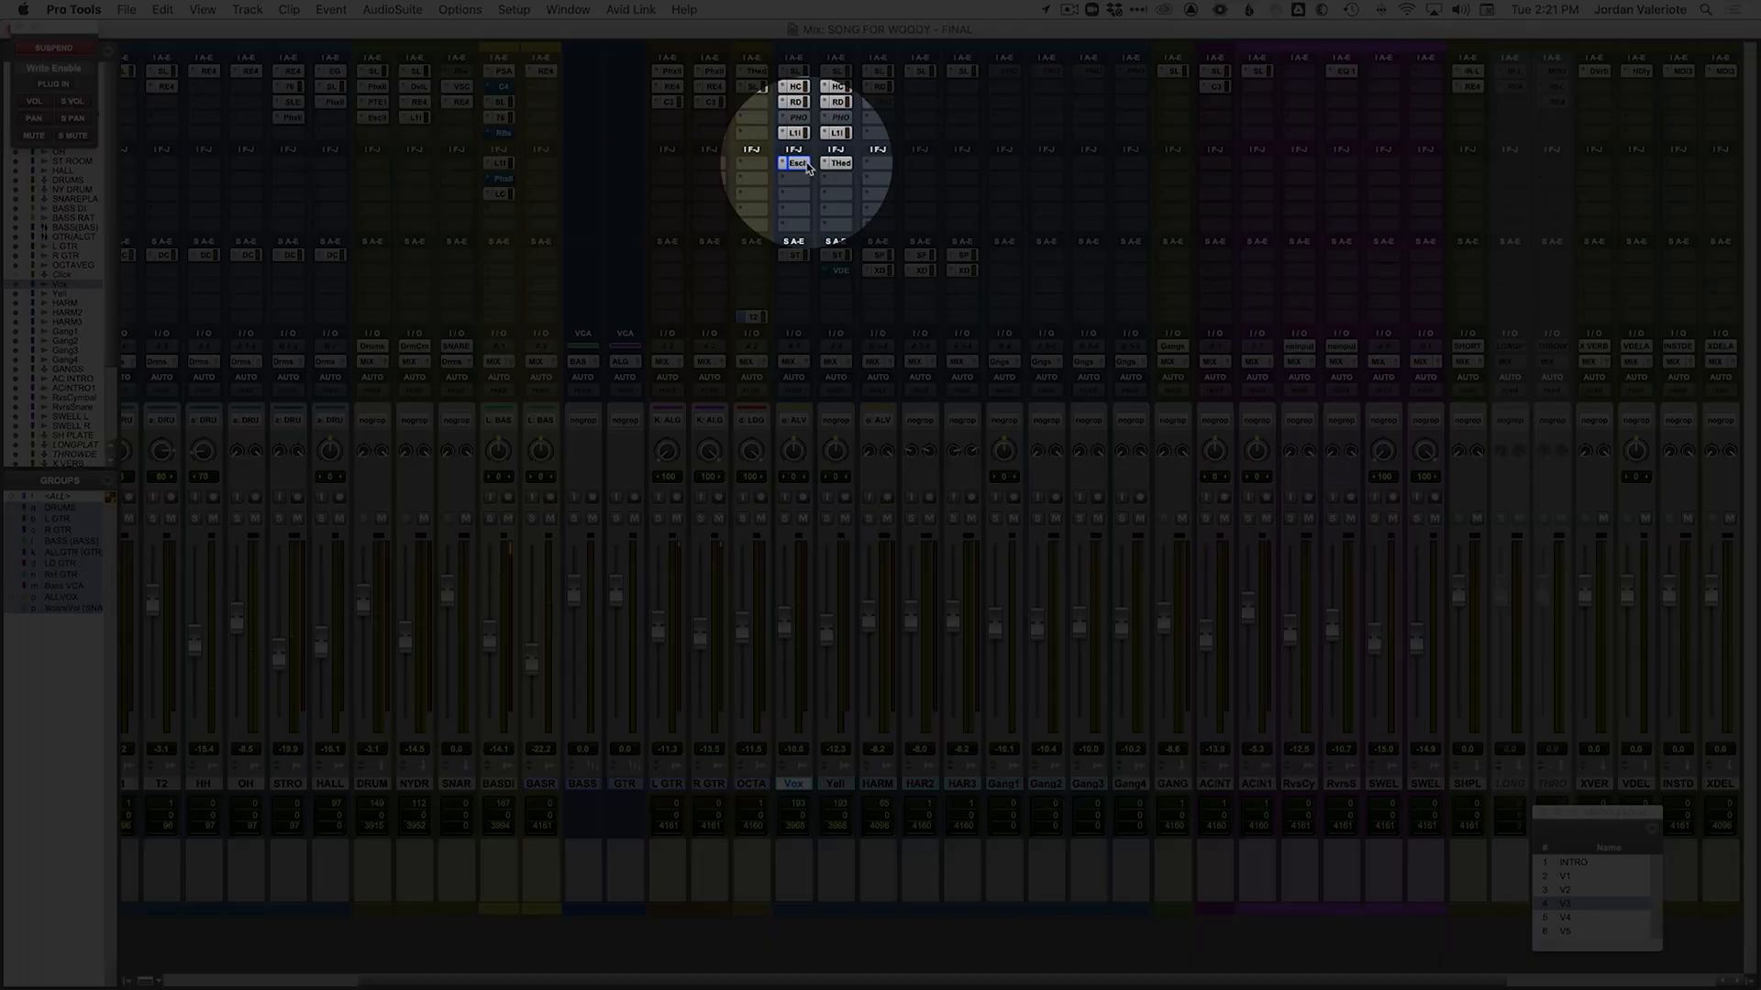
pyautogui.press('space')
pyautogui.keyDown('super'); pyautogui.click(802, 165); pyautogui.keyUp('super')
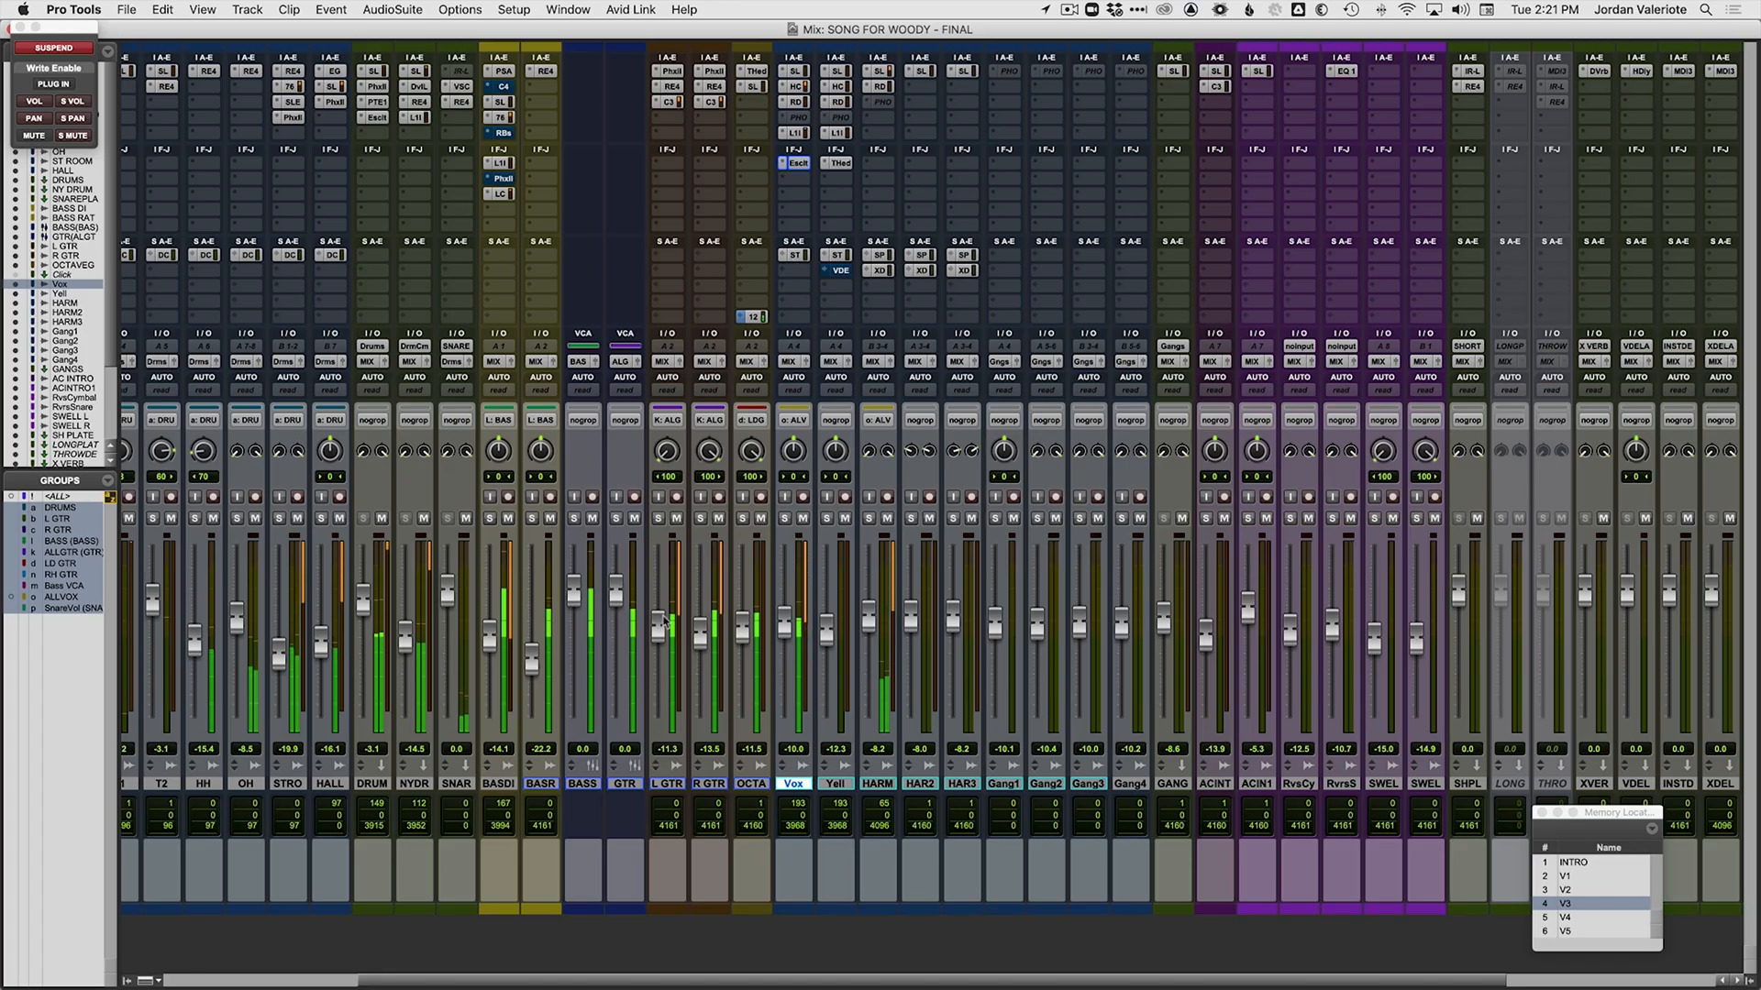
# Step: Solo the L GTR and R GTR tracks and select both of them
pyautogui.click(658, 518)
pyautogui.click(701, 518)
pyautogui.press('space')
pyautogui.click(667, 784)
pyautogui.keyDown('shift'); pyautogui.click(708, 784); pyautogui.keyUp('shift')
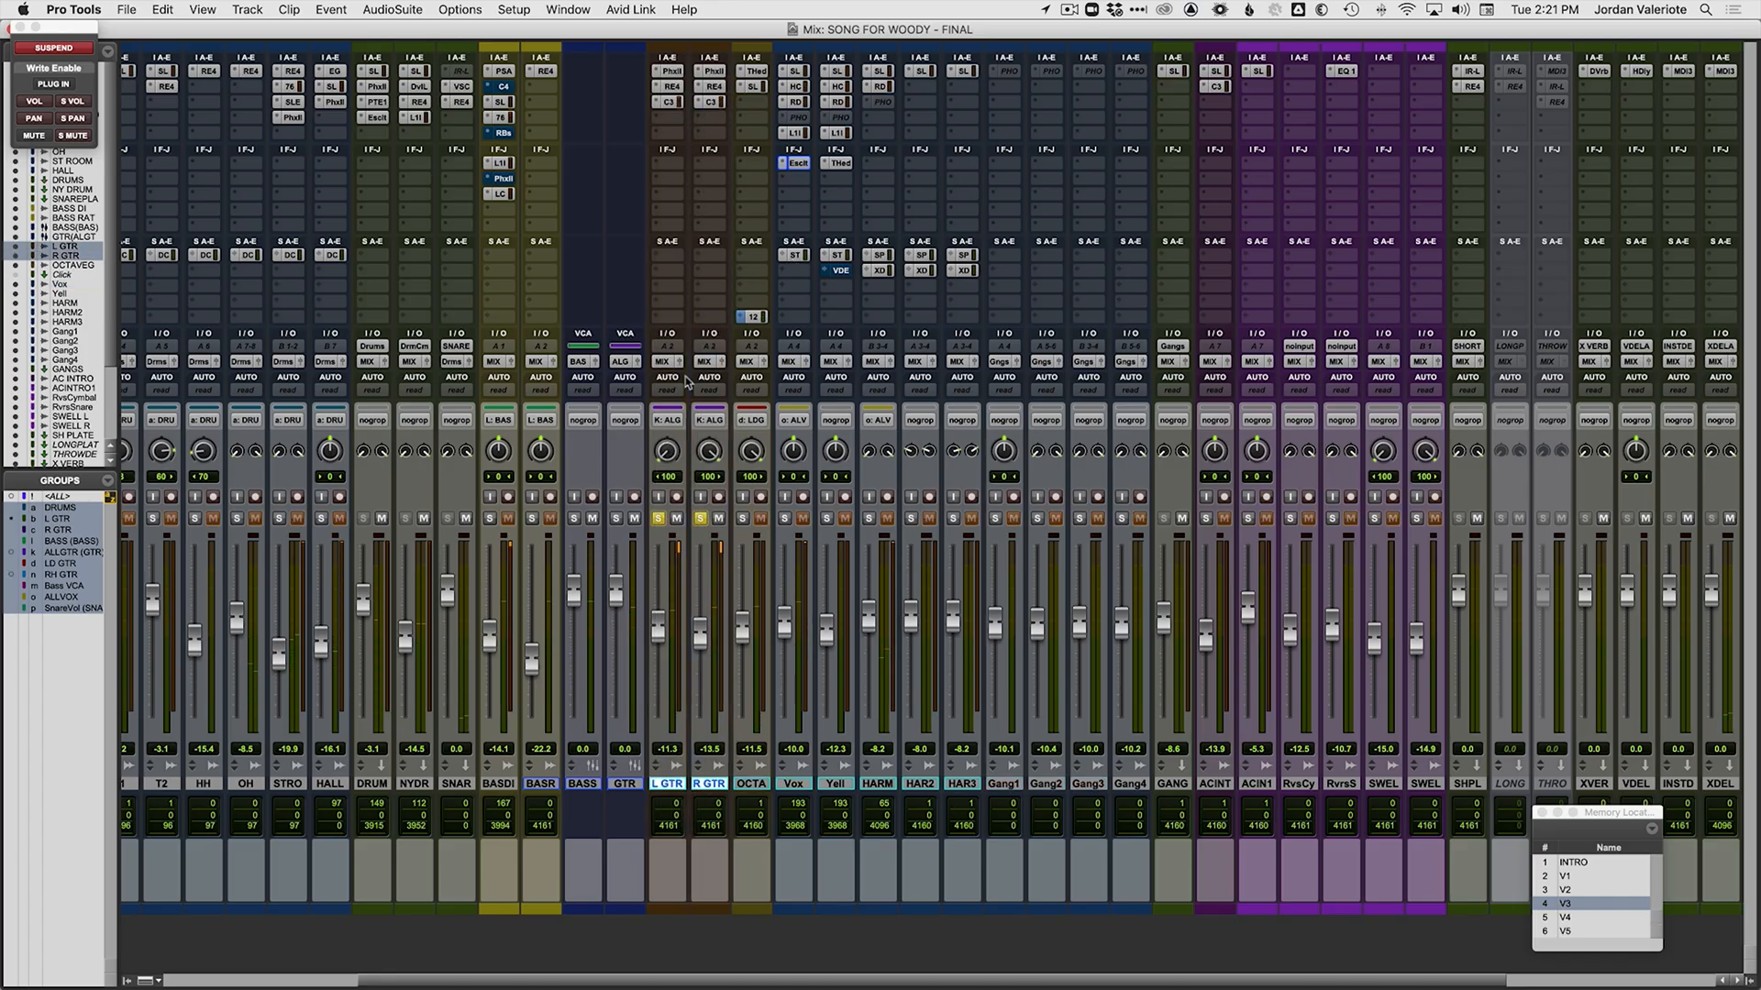
# Step: Insert Escalator (mono) in the slot below the existing inserts on L GTR and raise it to 15%
pyautogui.click(669, 120)
pyautogui.moveTo(726, 122)
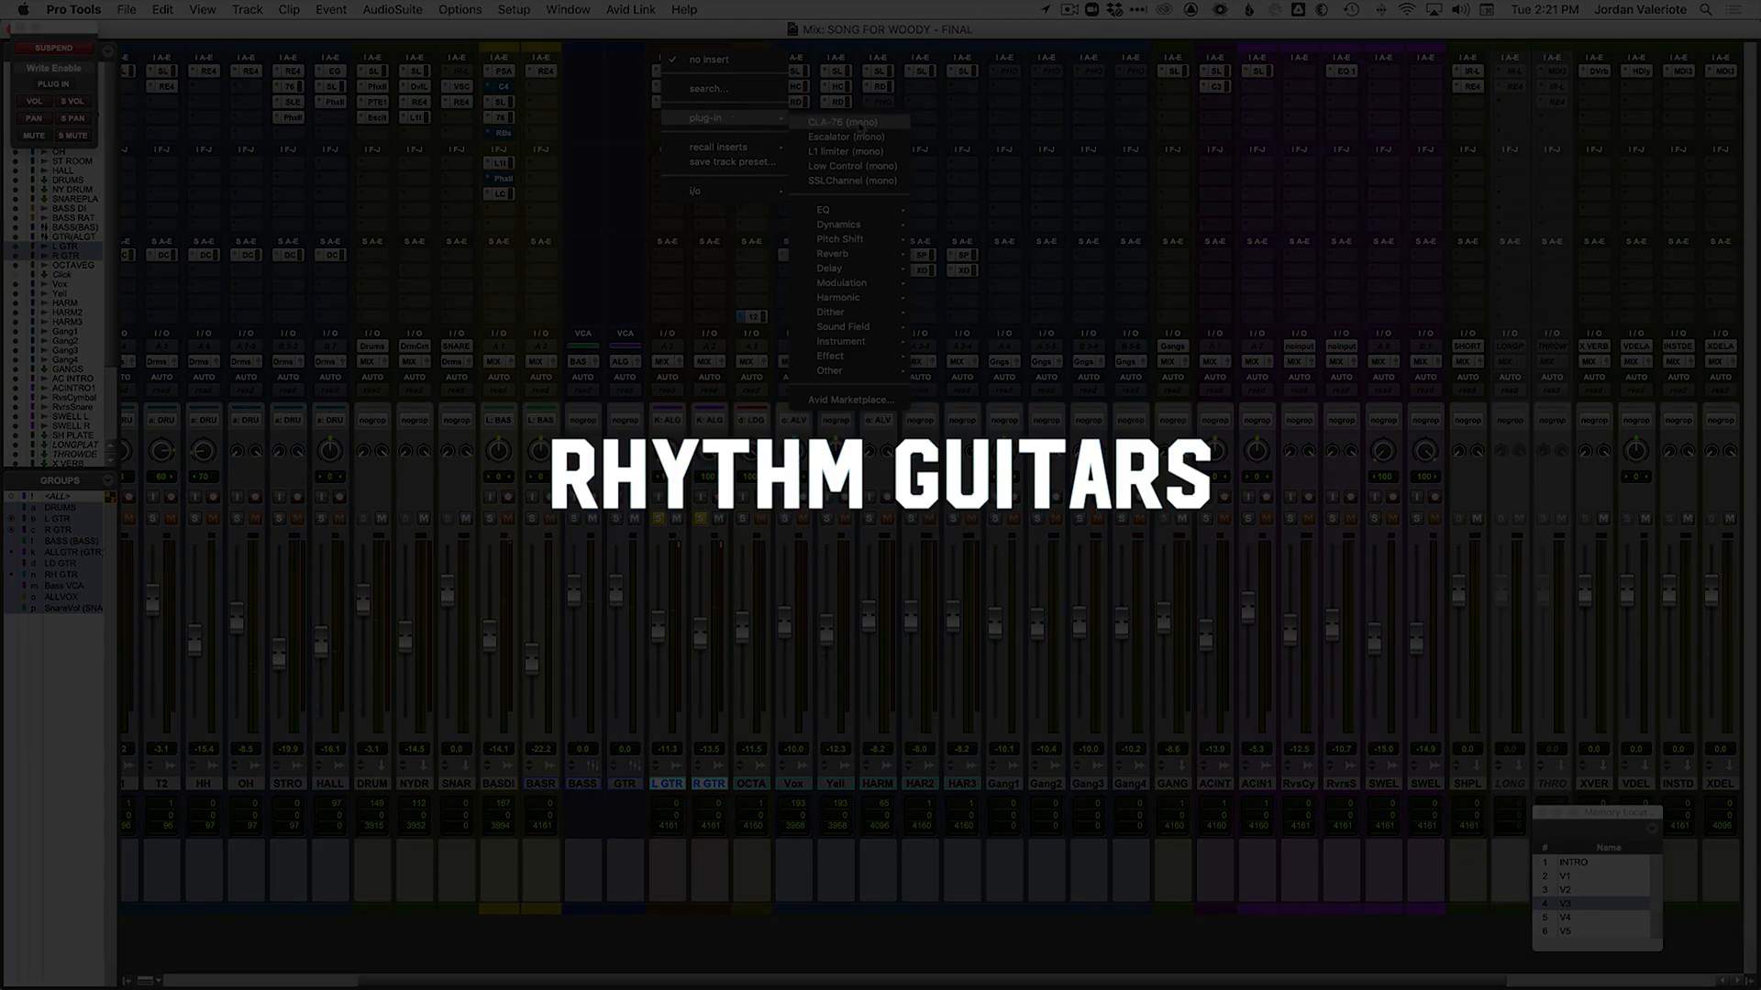
pyautogui.click(853, 136)
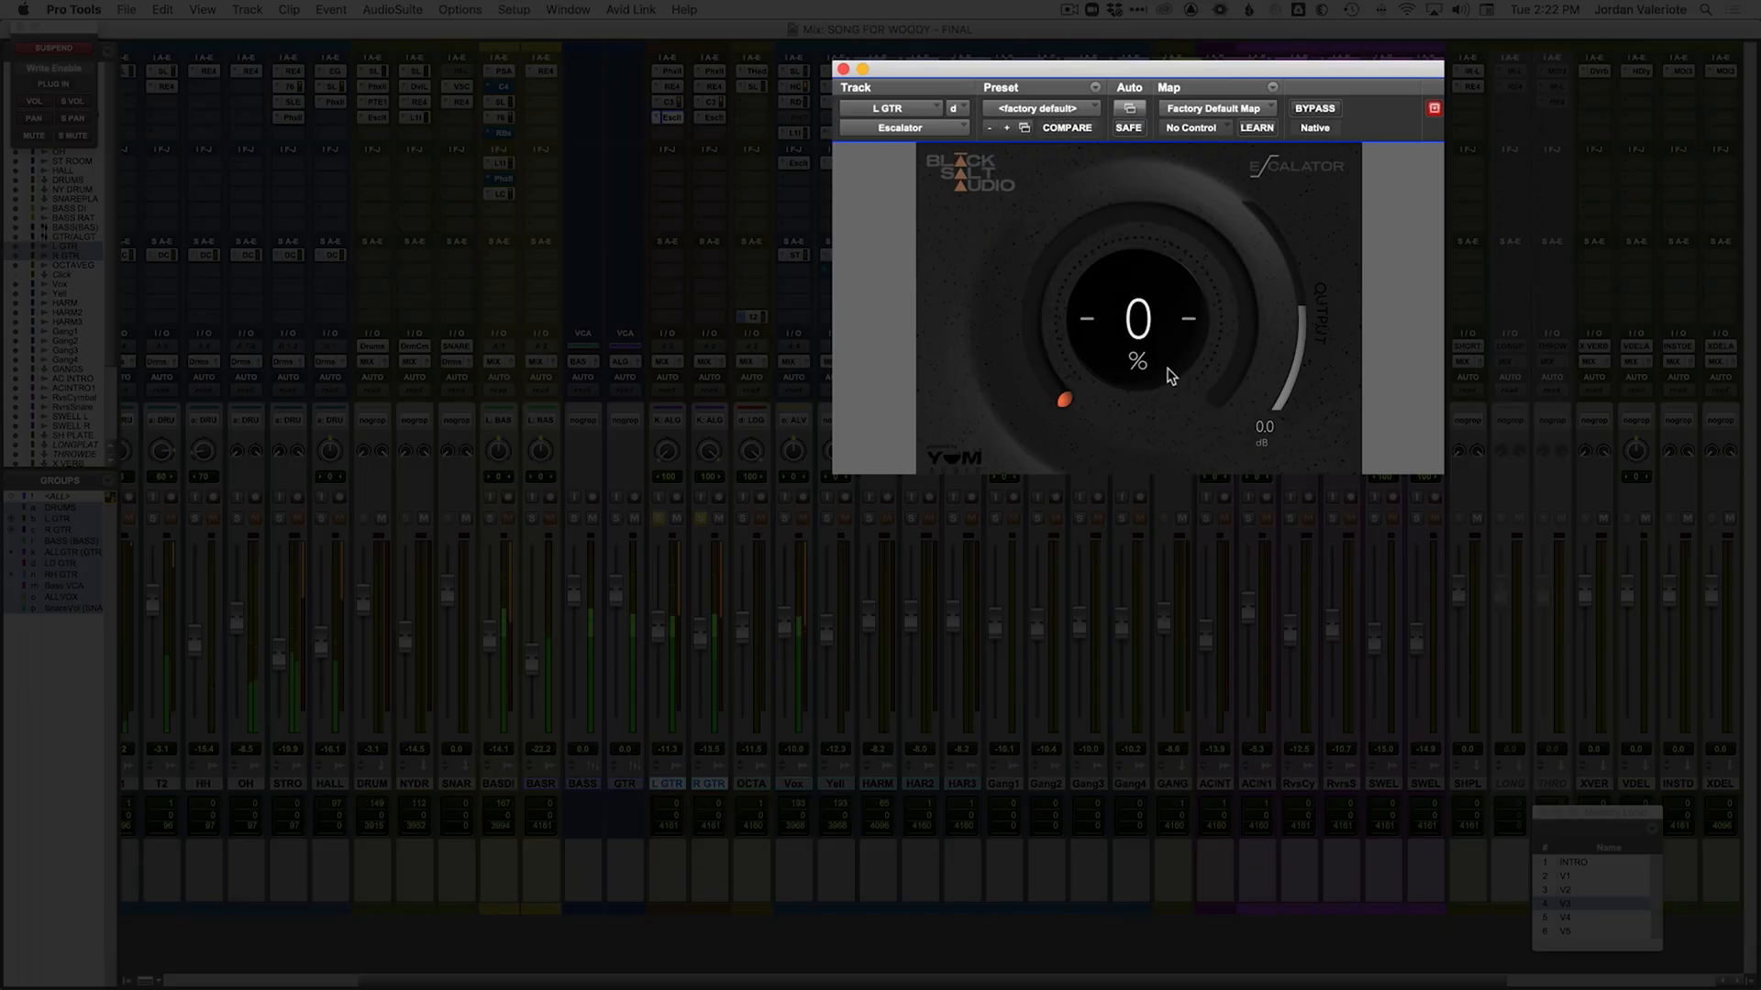
pyautogui.moveTo(1170, 376); pyautogui.dragTo(1165, 328)
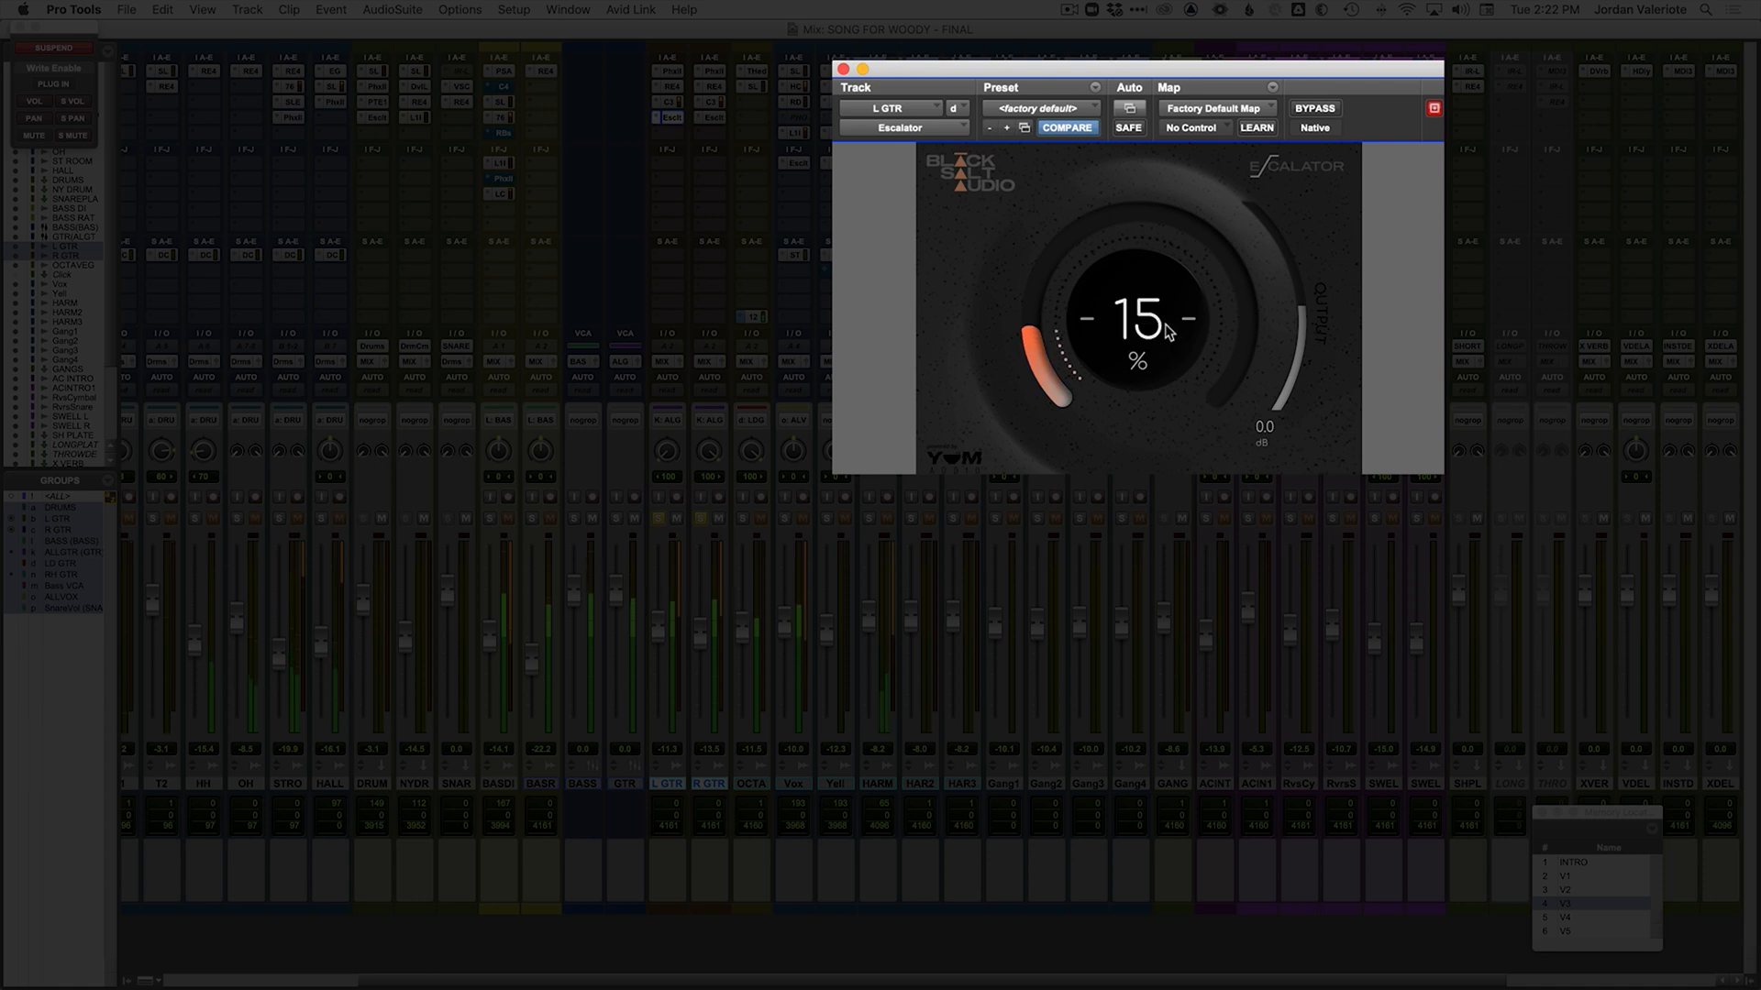
# Step: Compare Escalator on L GTR against bypass and lower its output to -0.9 dB
pyautogui.click(1311, 110)
pyautogui.click(1311, 110)
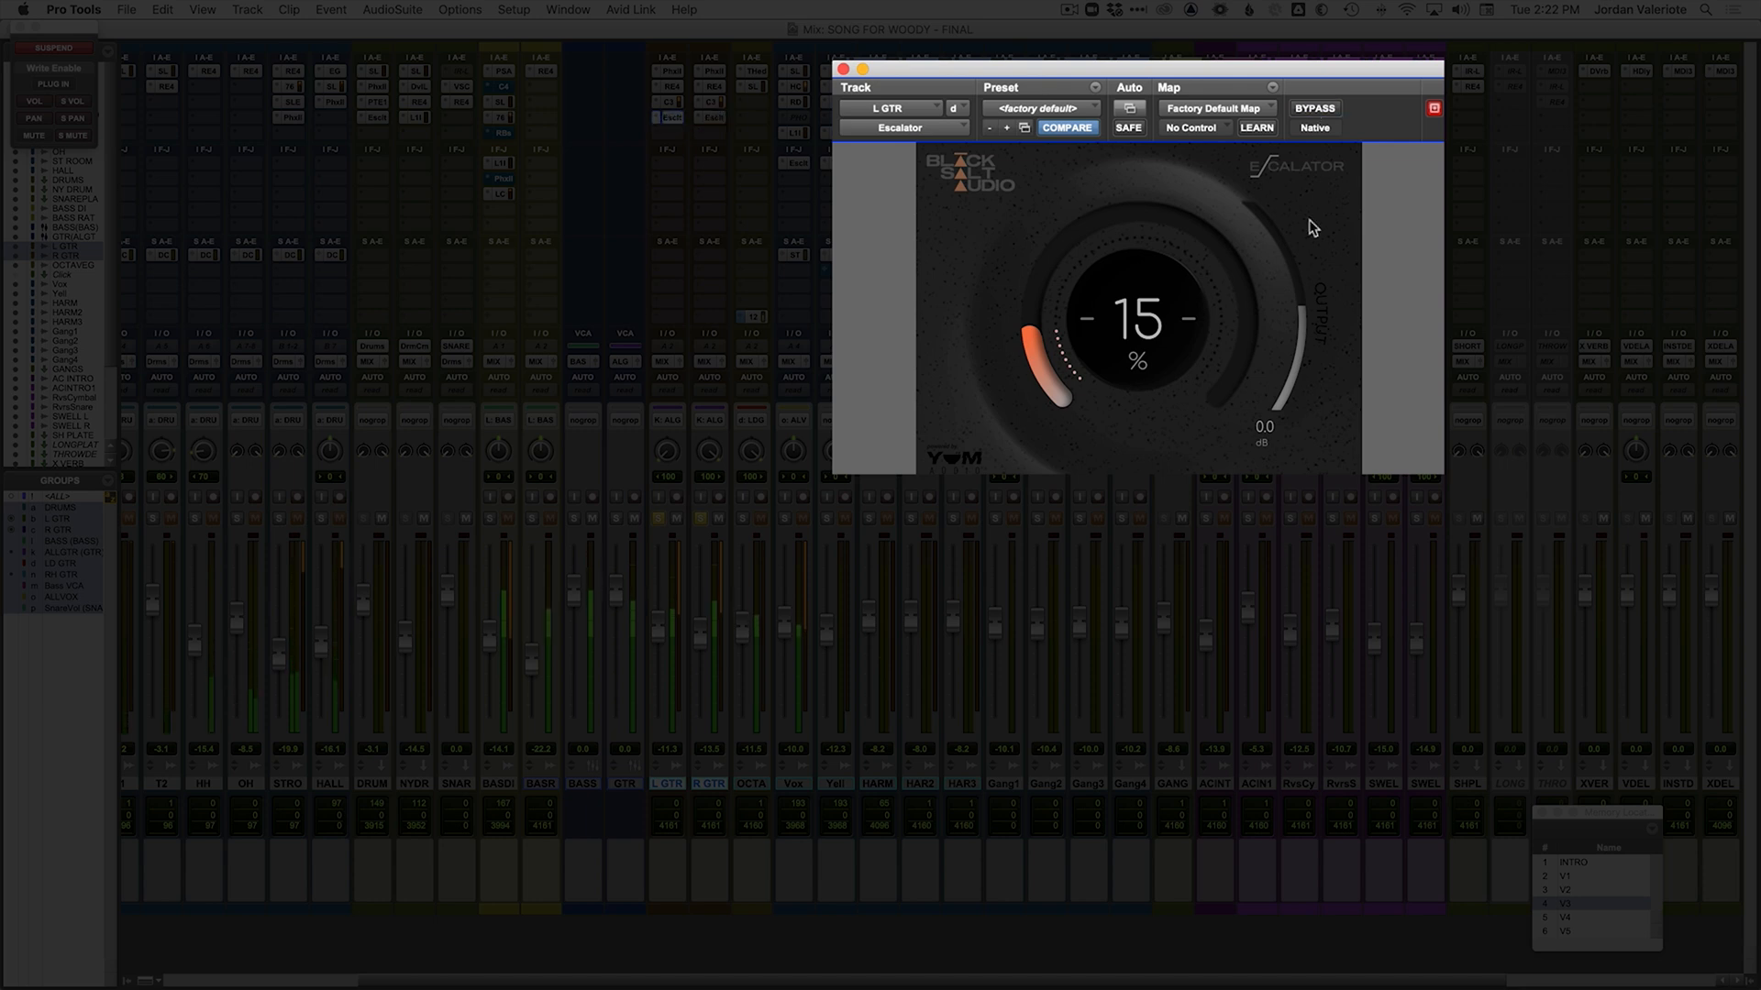
pyautogui.moveTo(1306, 318); pyautogui.dragTo(1306, 335)
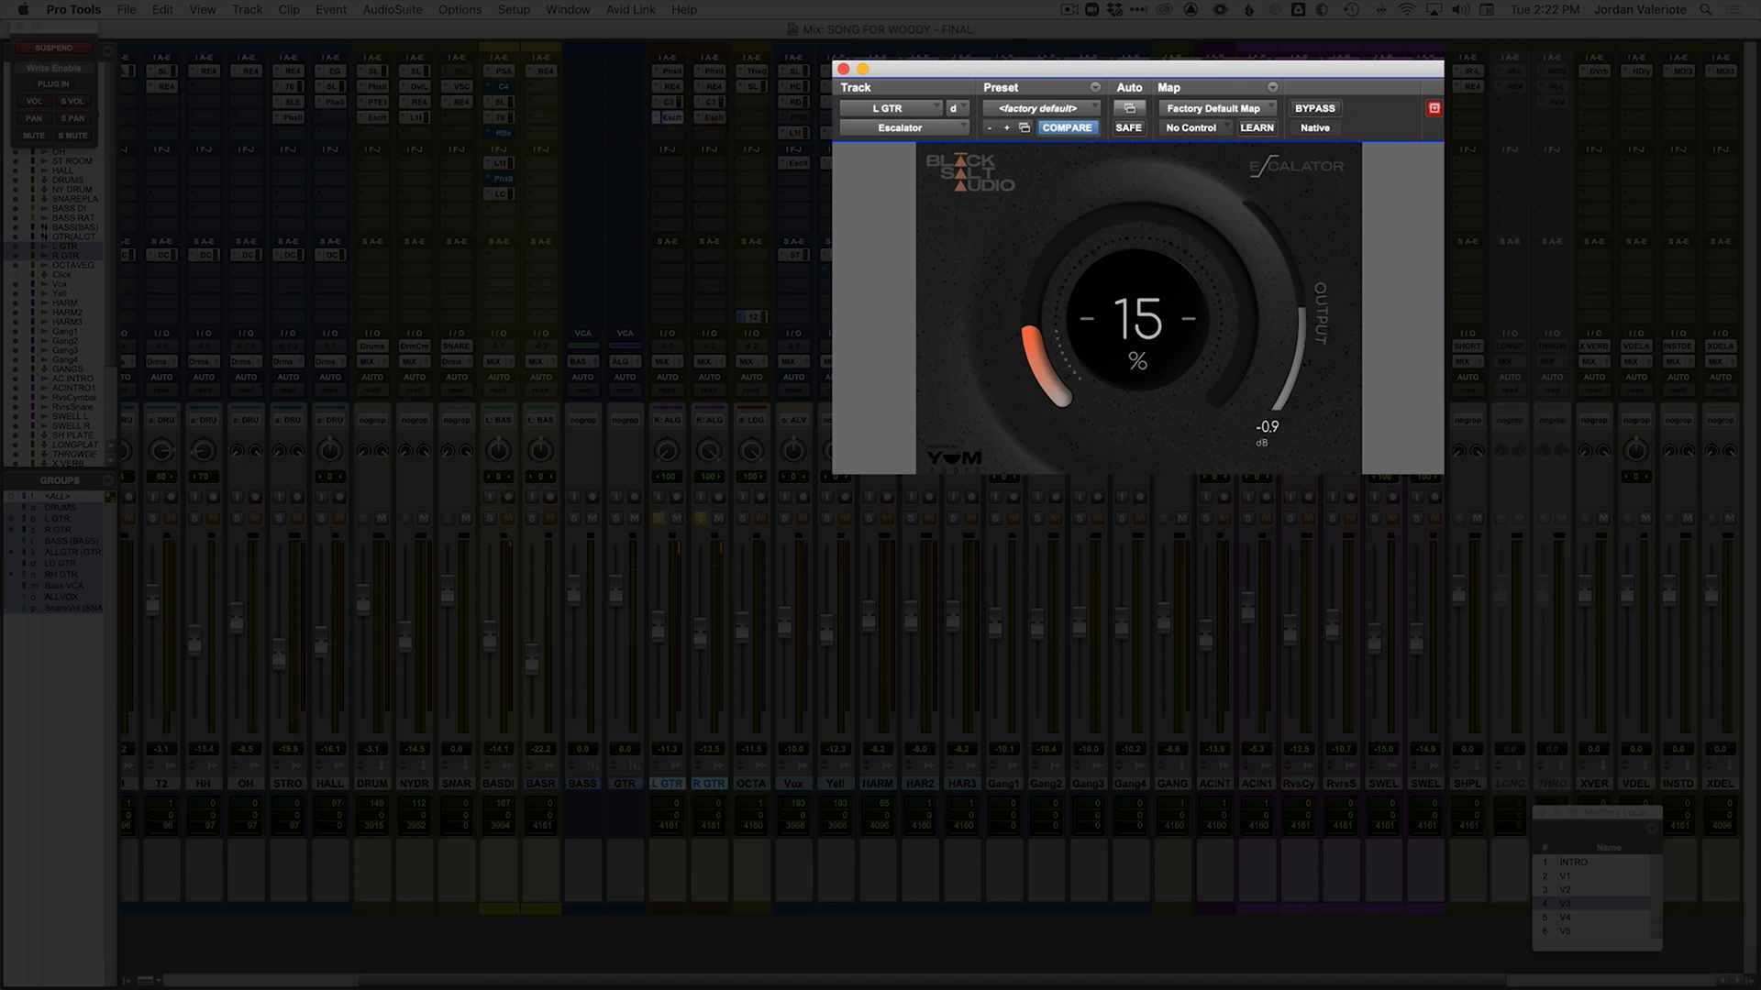
# Step: Compare Escalator at 15% on the soloed rhythm guitars against bypass several times, leaving it engaged
pyautogui.click(1324, 111)
pyautogui.click(1324, 112)
pyautogui.click(1323, 112)
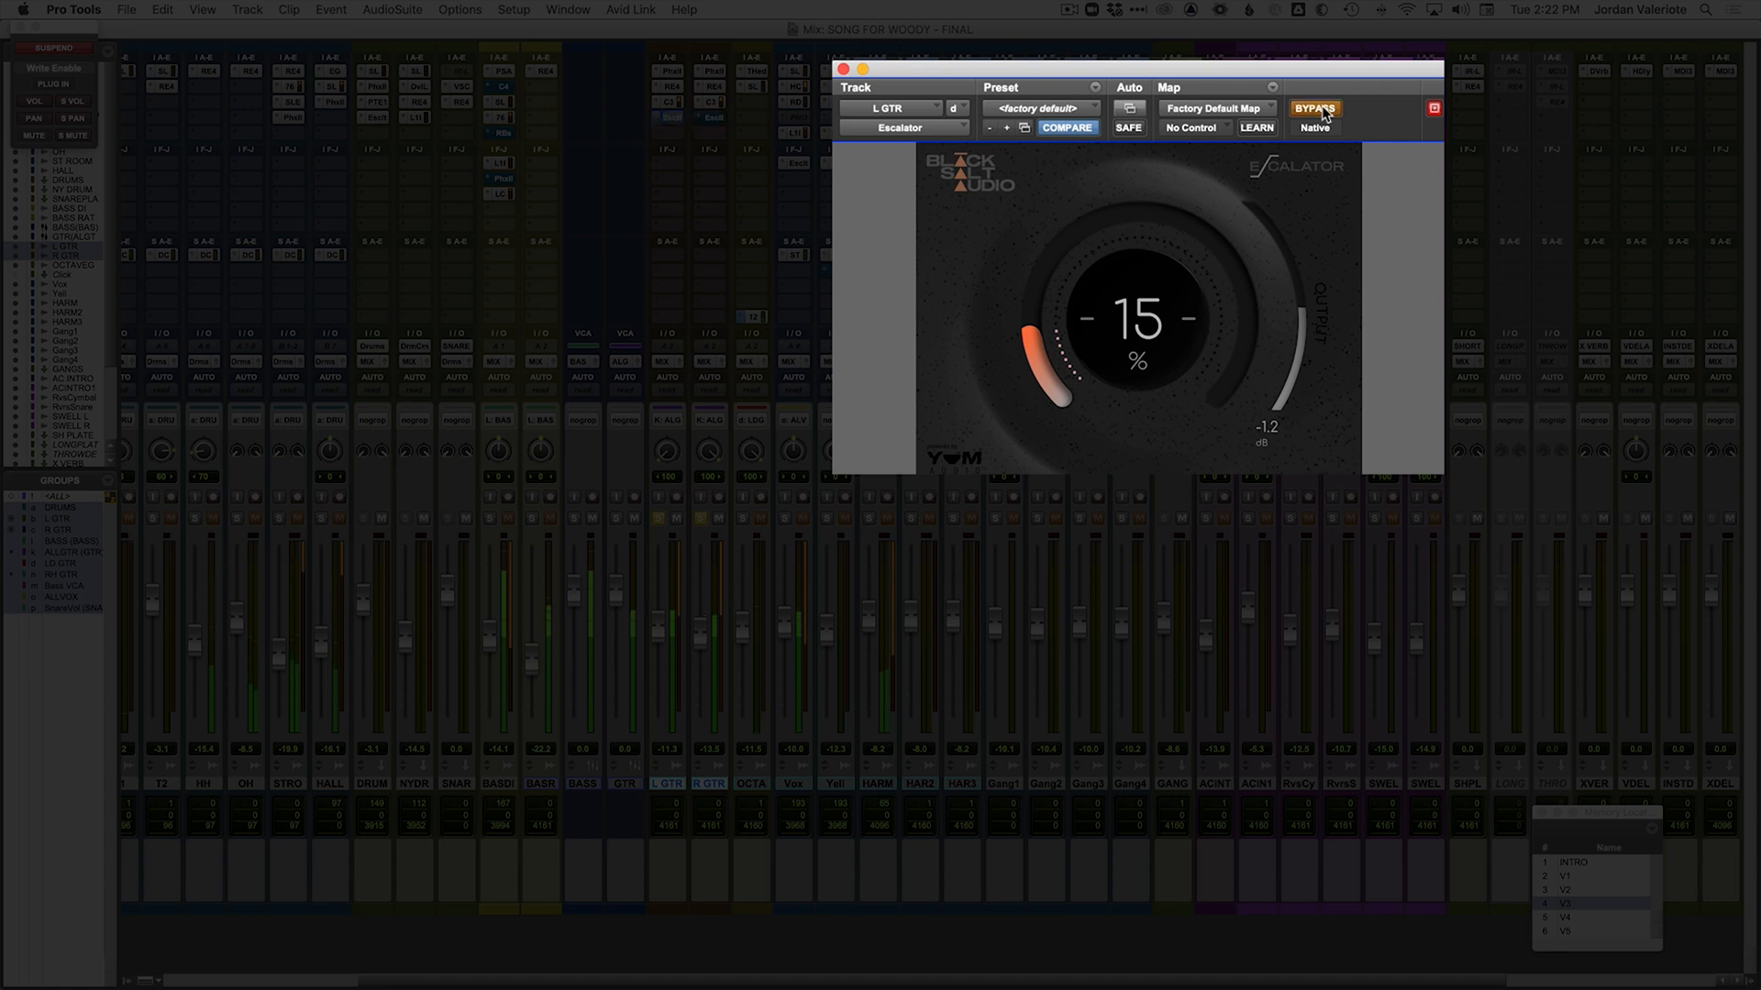
pyautogui.click(1324, 112)
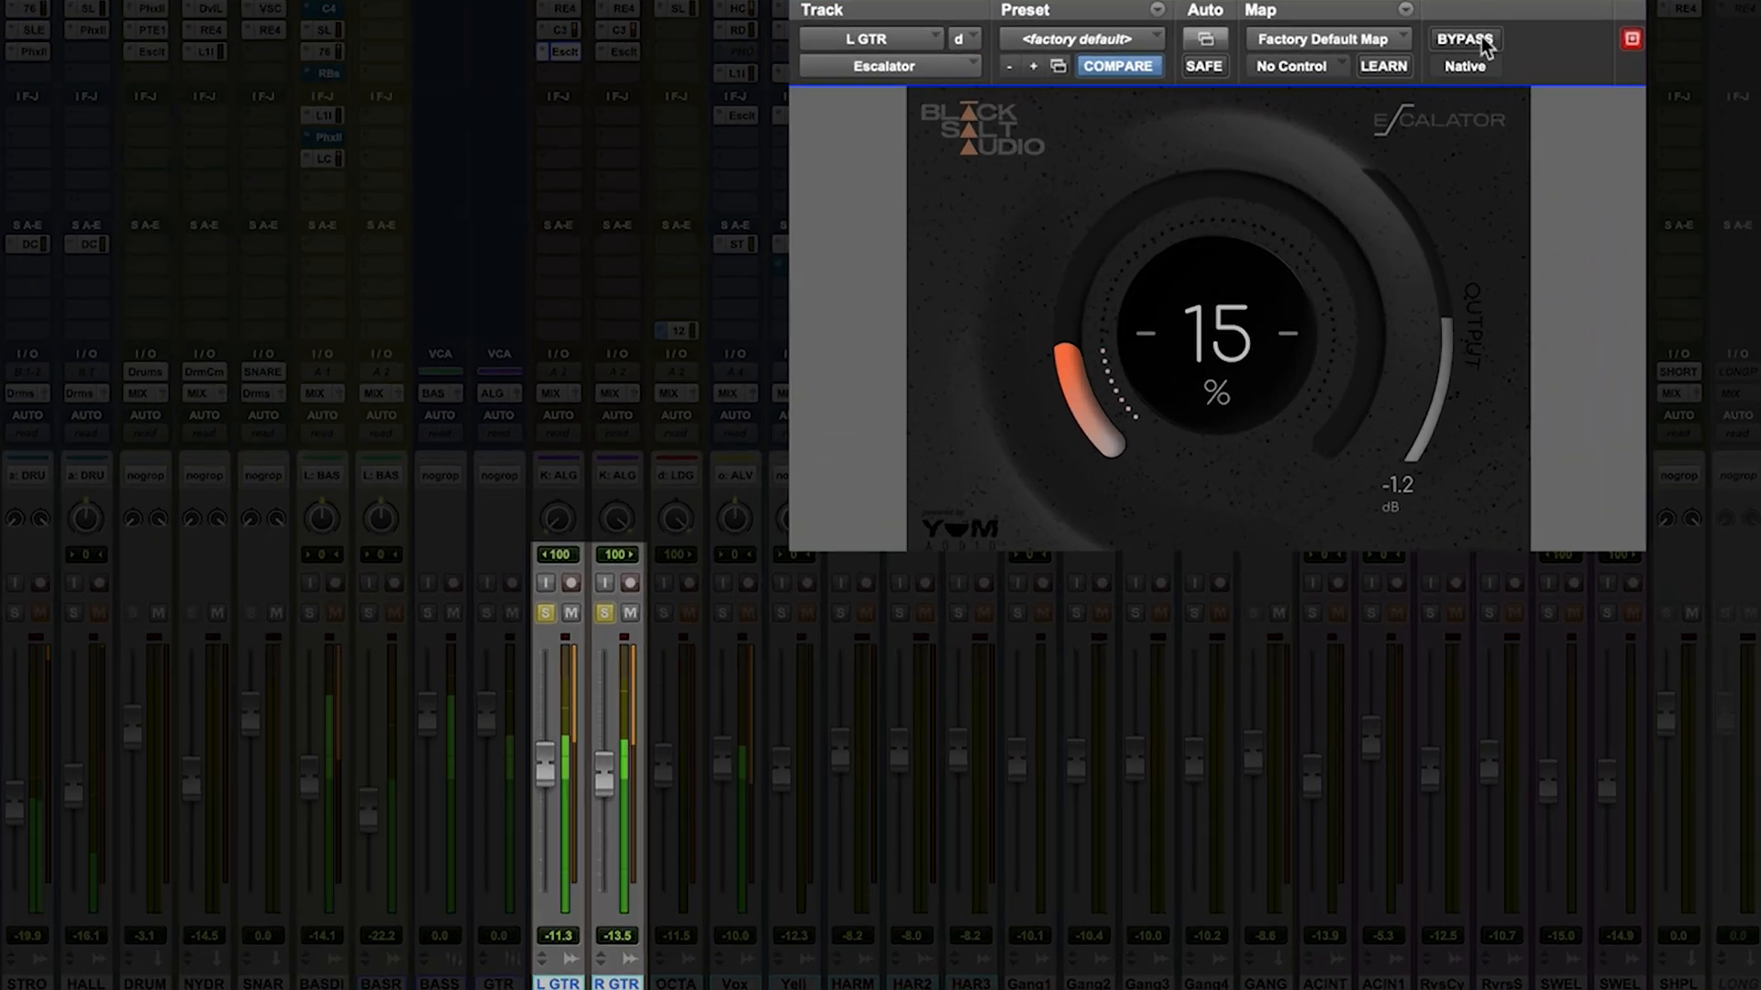
pyautogui.click(1465, 40)
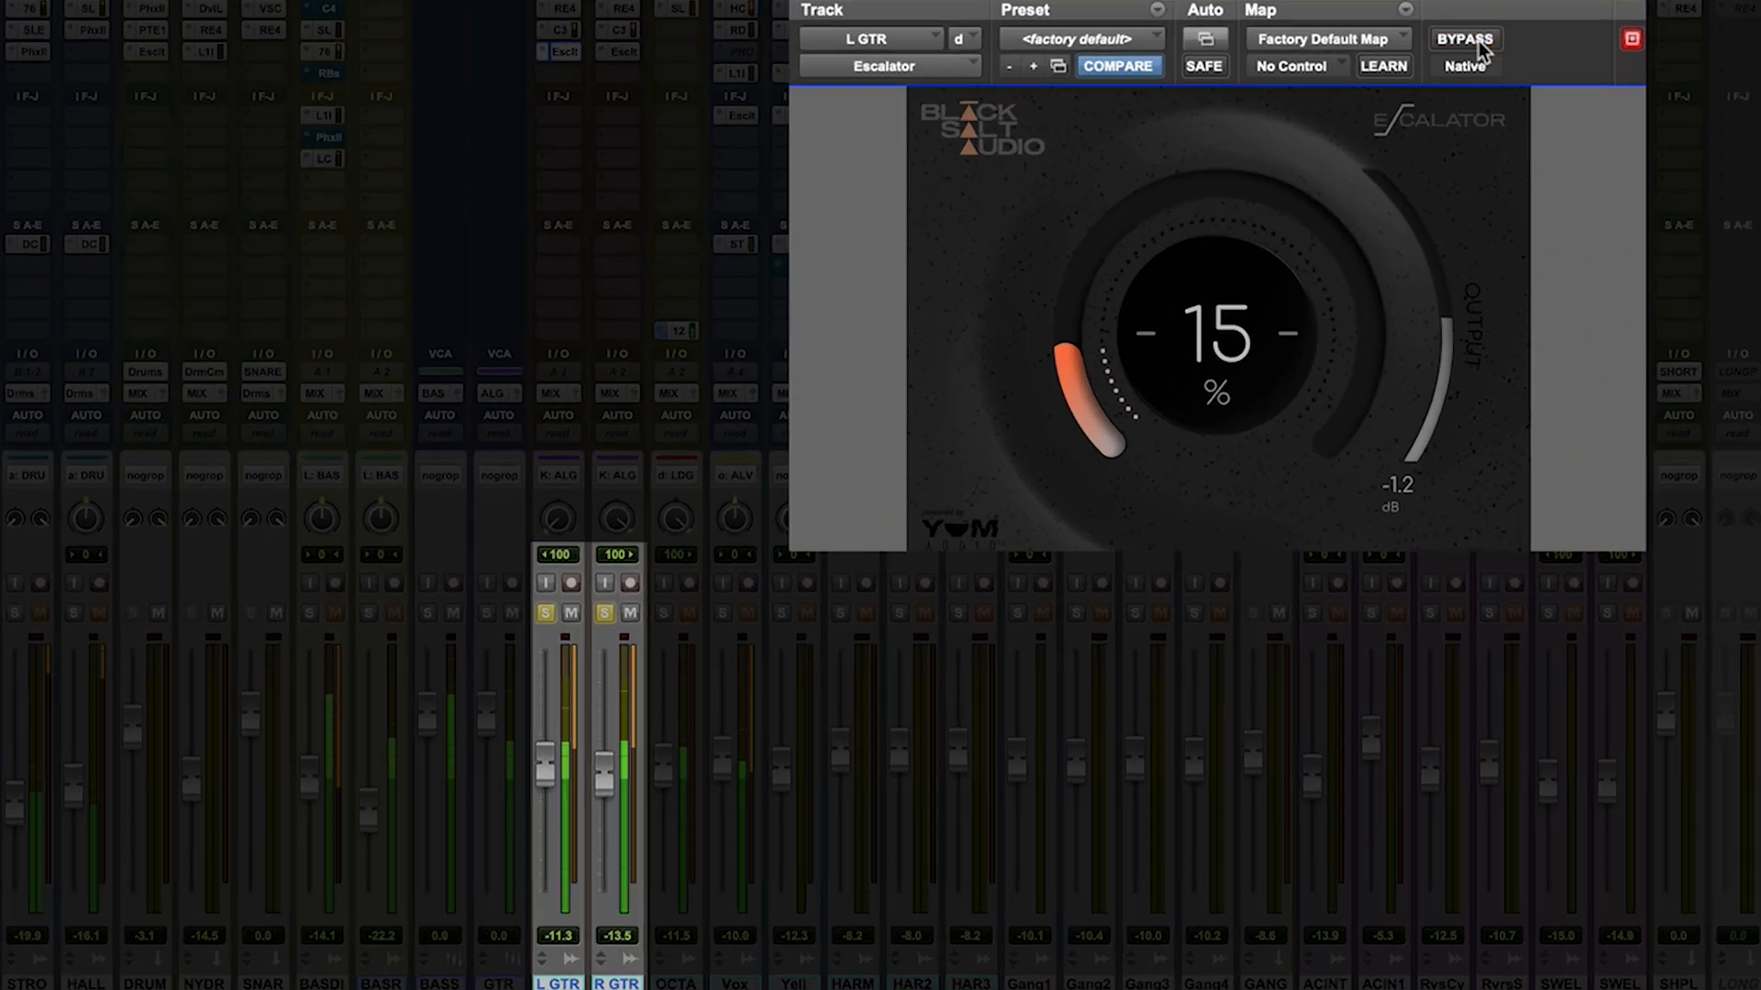
pyautogui.click(1473, 37)
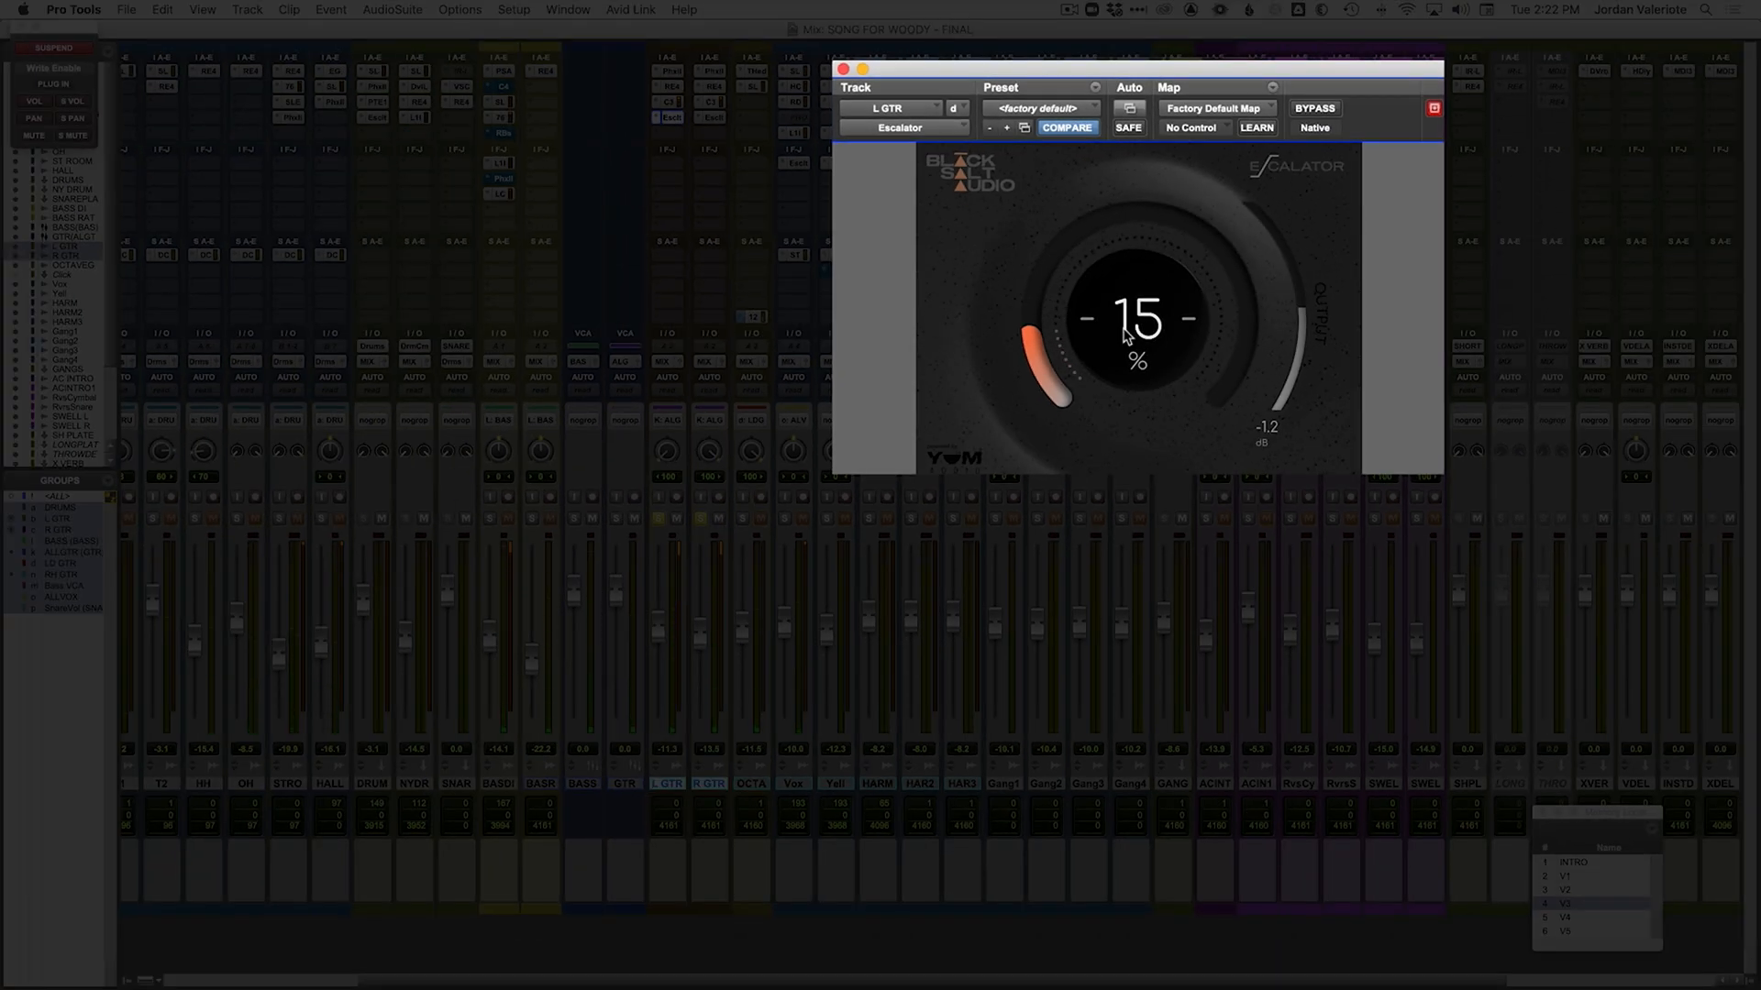
# Step: Raise Escalator on the rhythm guitars to 25% and lower its output to -2.6 dB to match the bypassed level
pyautogui.moveTo(1152, 323)
pyautogui.mouseDown()
pyautogui.moveTo(1153, 306)
pyautogui.moveTo(1156, 335)
pyautogui.mouseUp()
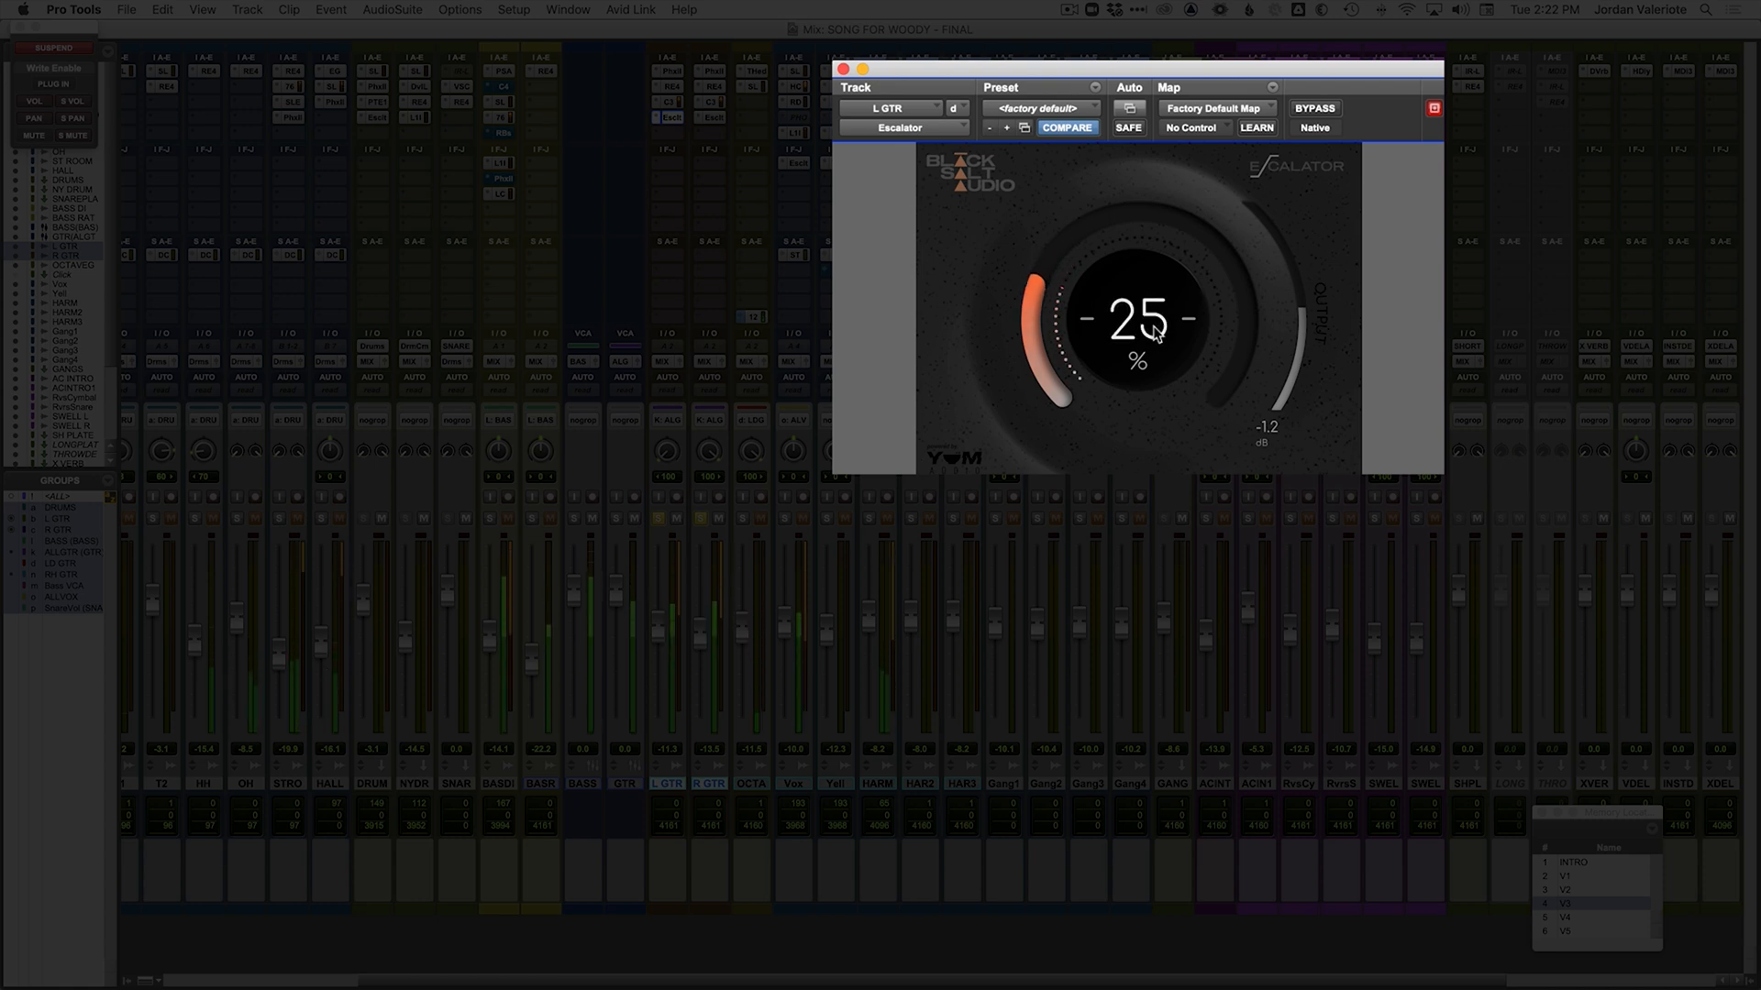
pyautogui.click(1326, 114)
pyautogui.click(1326, 111)
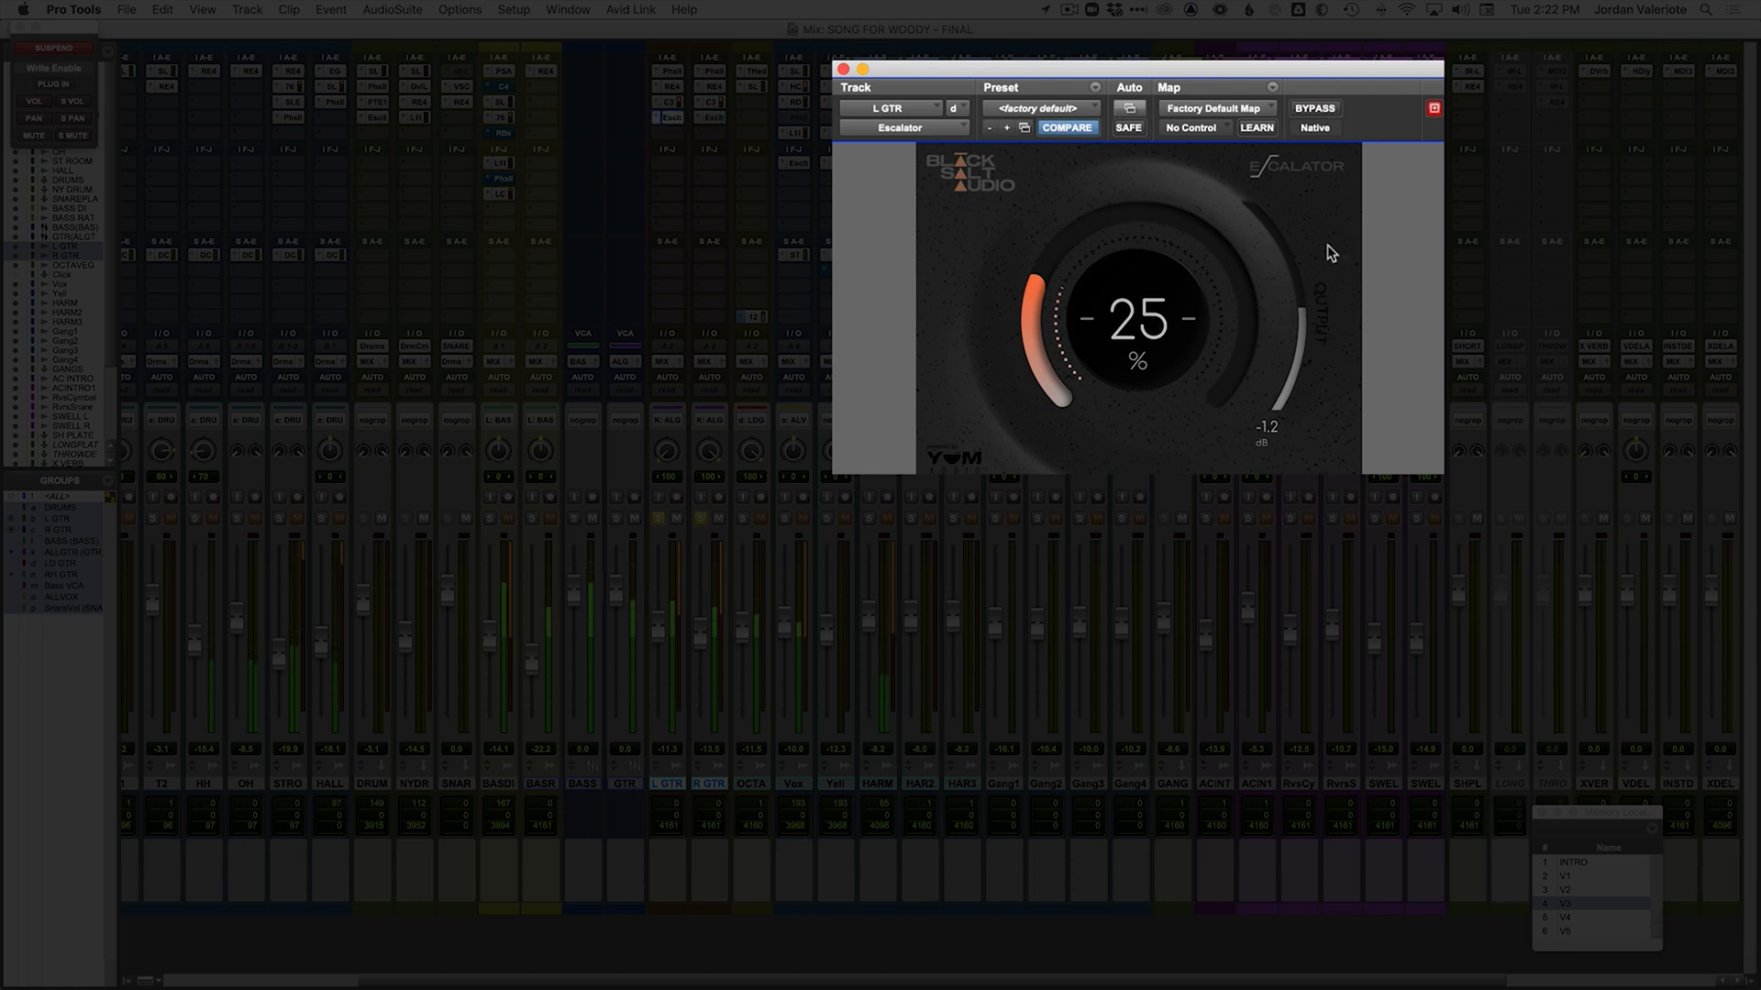
pyautogui.moveTo(1311, 321); pyautogui.dragTo(1312, 328)
pyautogui.click(1317, 109)
pyautogui.click(1317, 109)
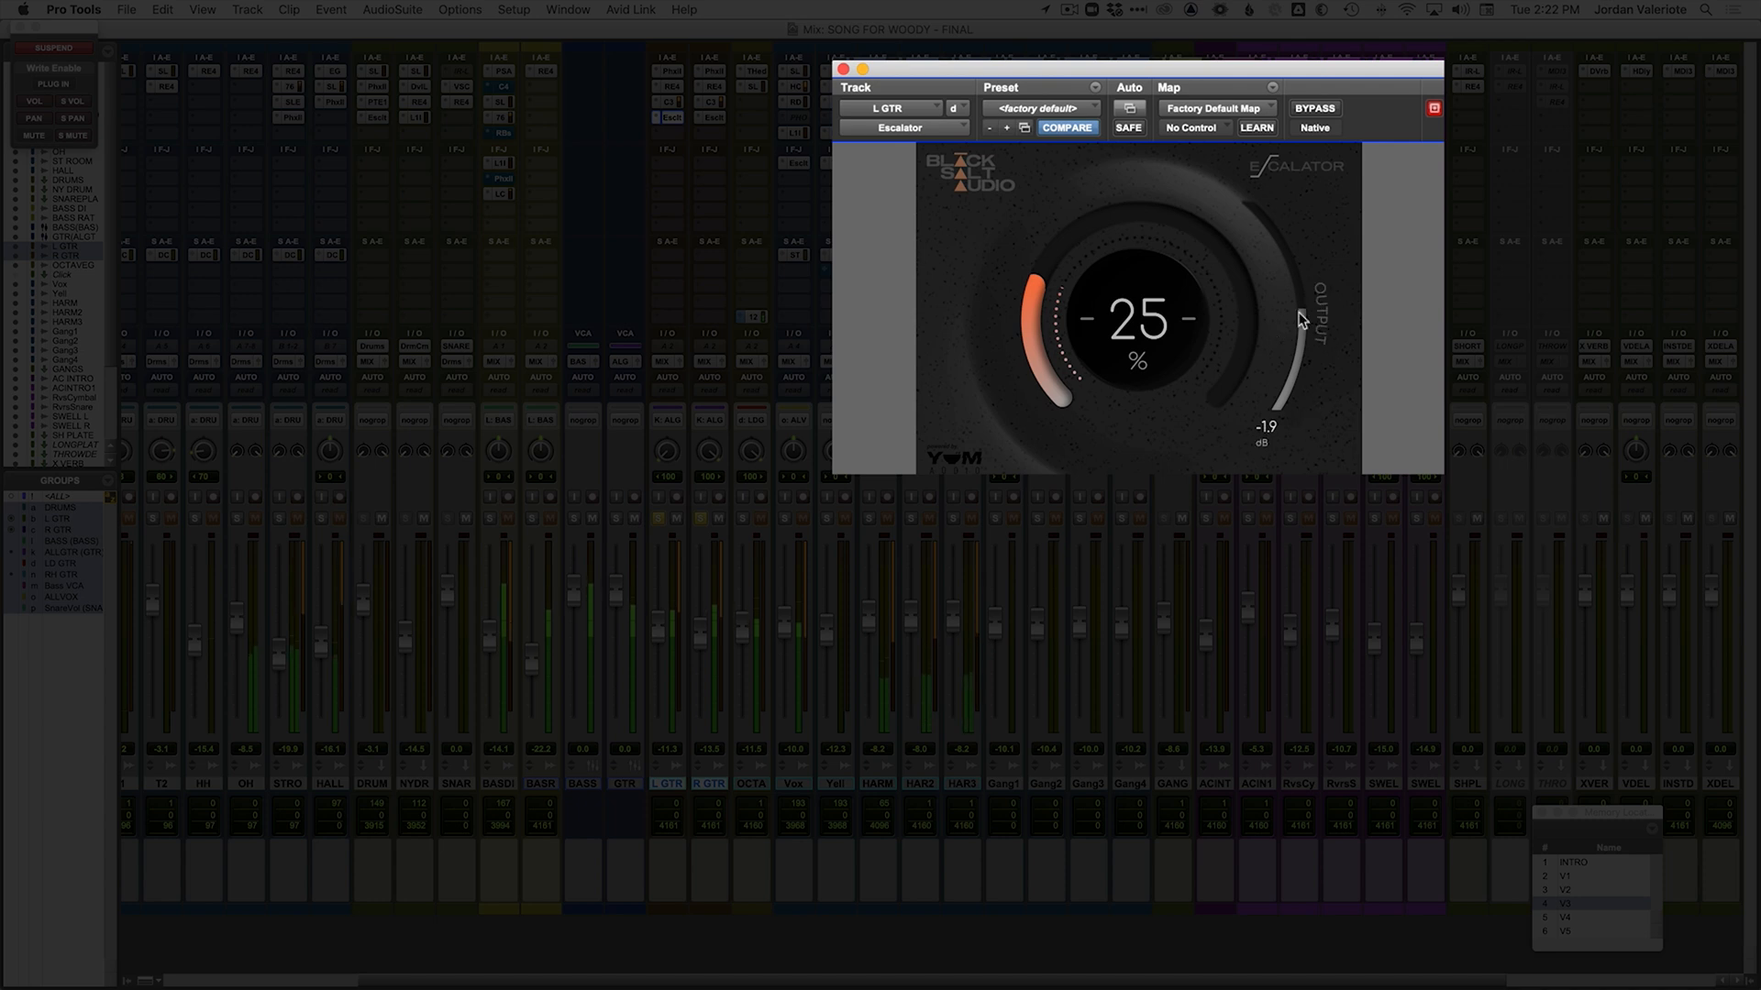
pyautogui.moveTo(1278, 189); pyautogui.dragTo(1278, 195)
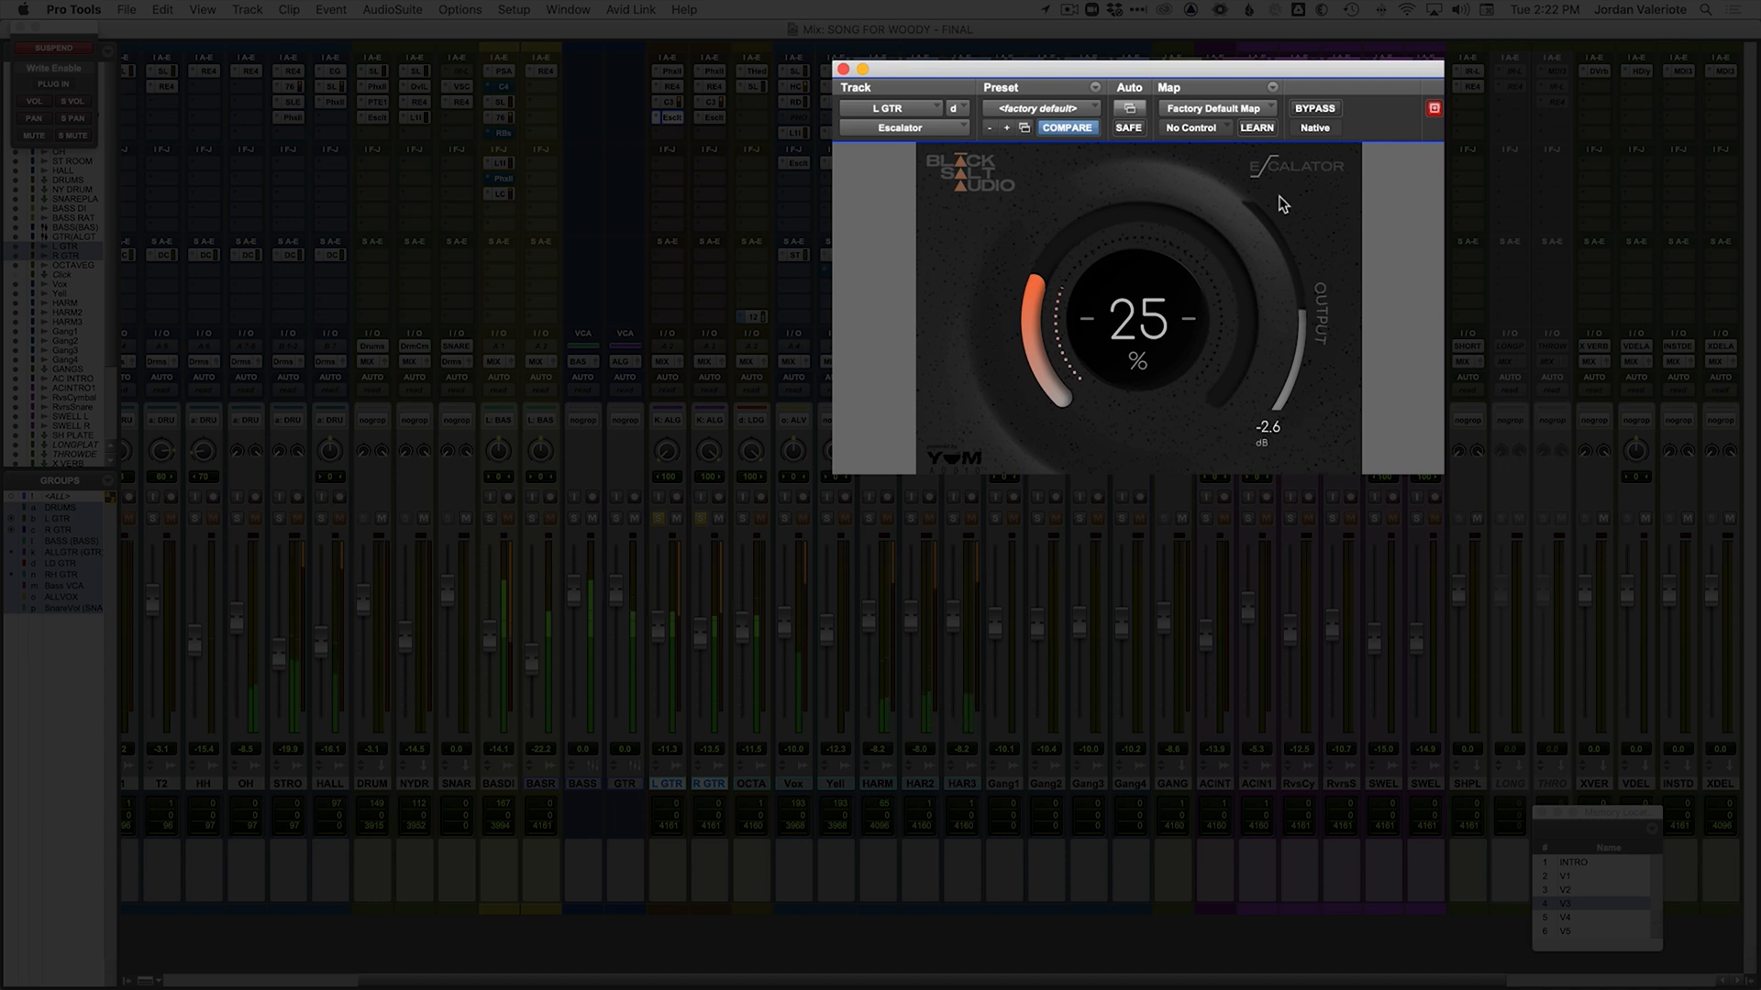
# Step: Compare Escalator at 25% on the rhythm guitars against bypass, leave it engaged and close the plug-in window
pyautogui.click(1317, 109)
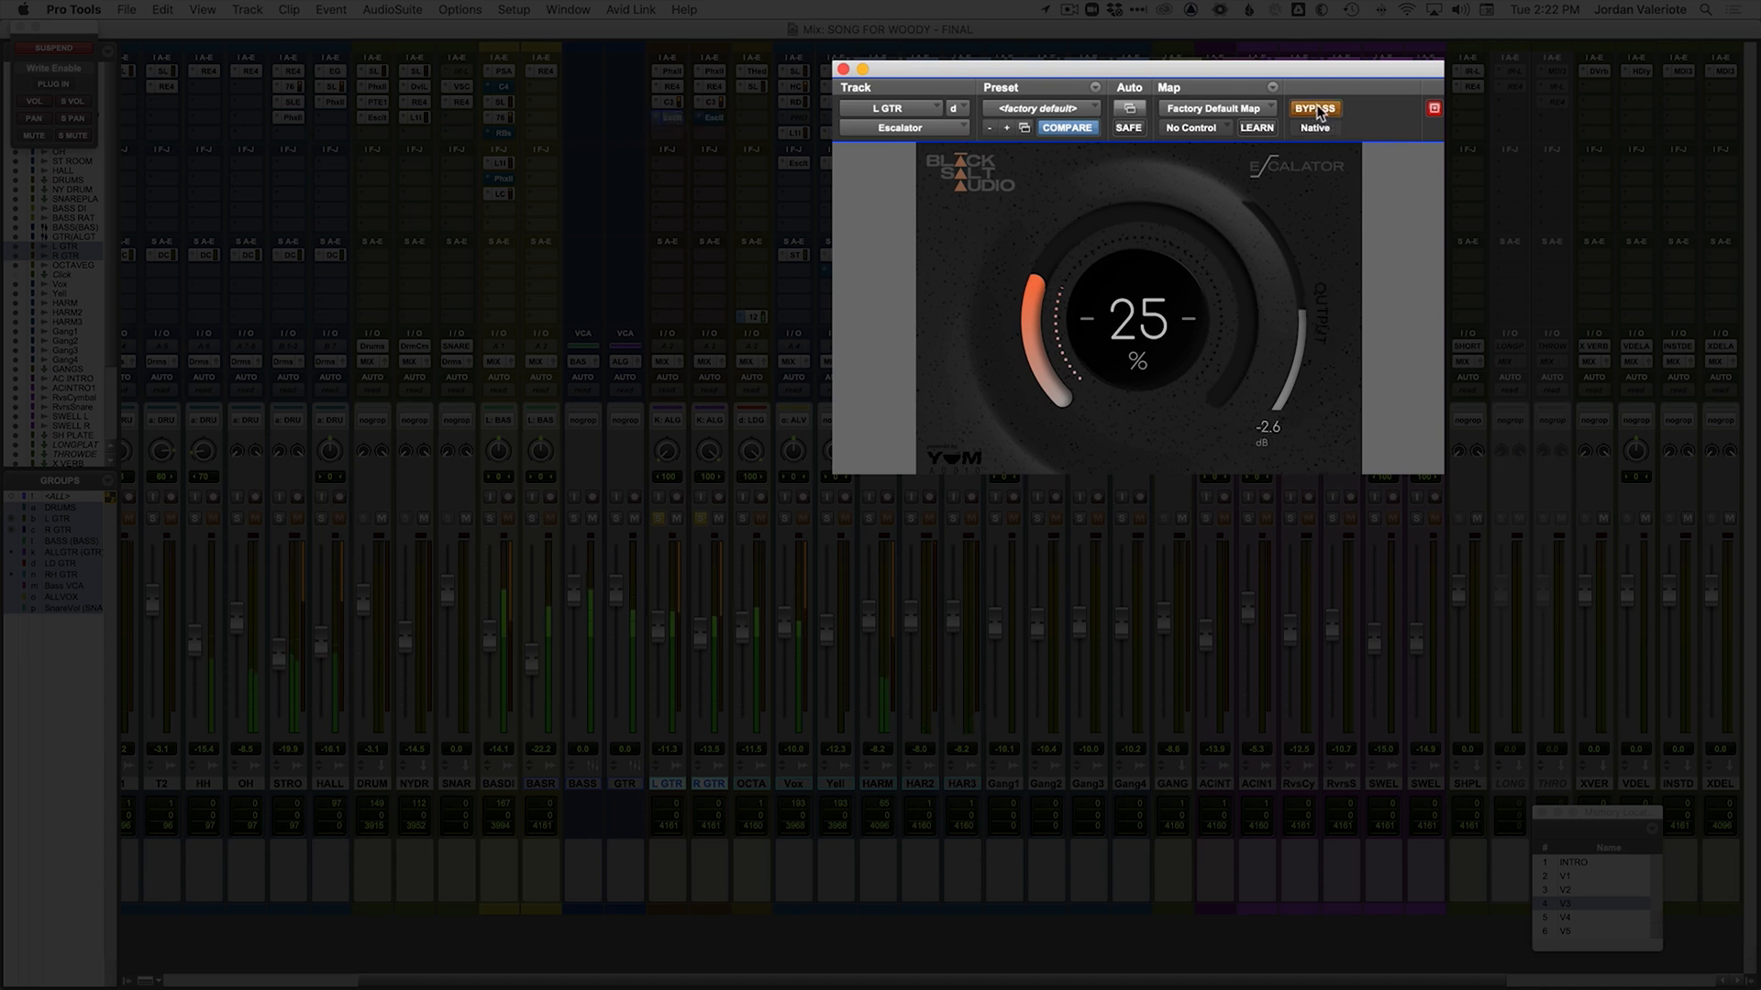
pyautogui.click(1317, 109)
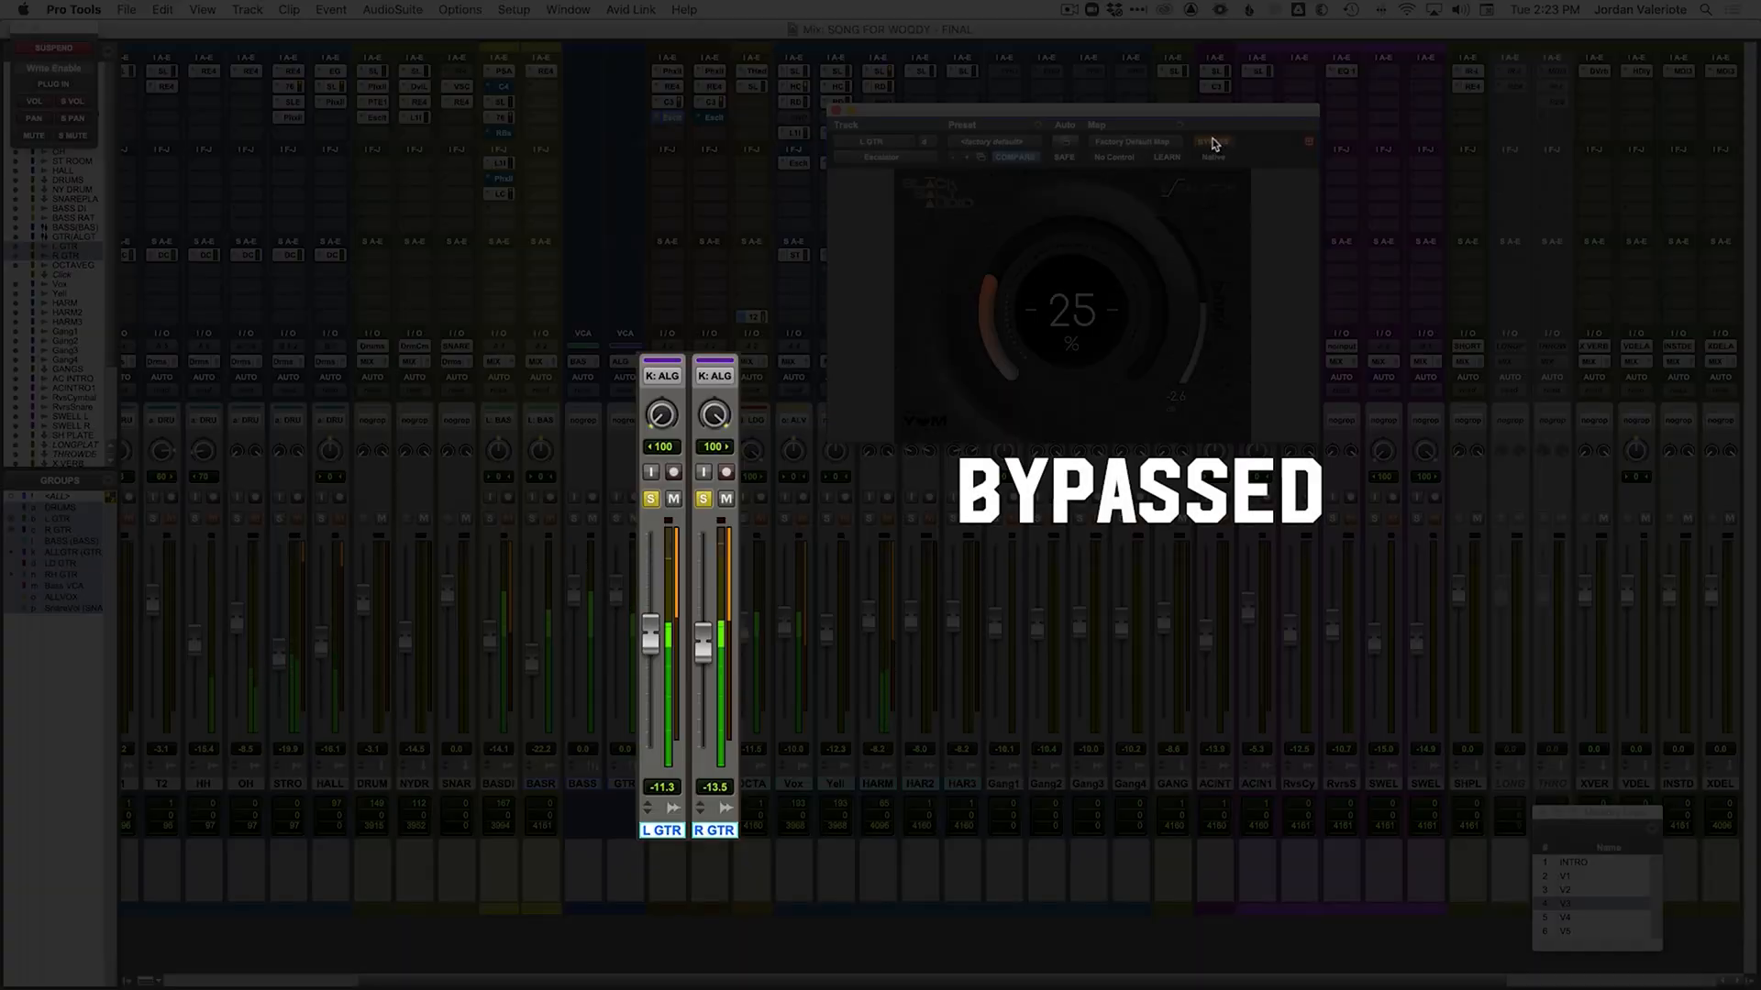
pyautogui.click(1213, 143)
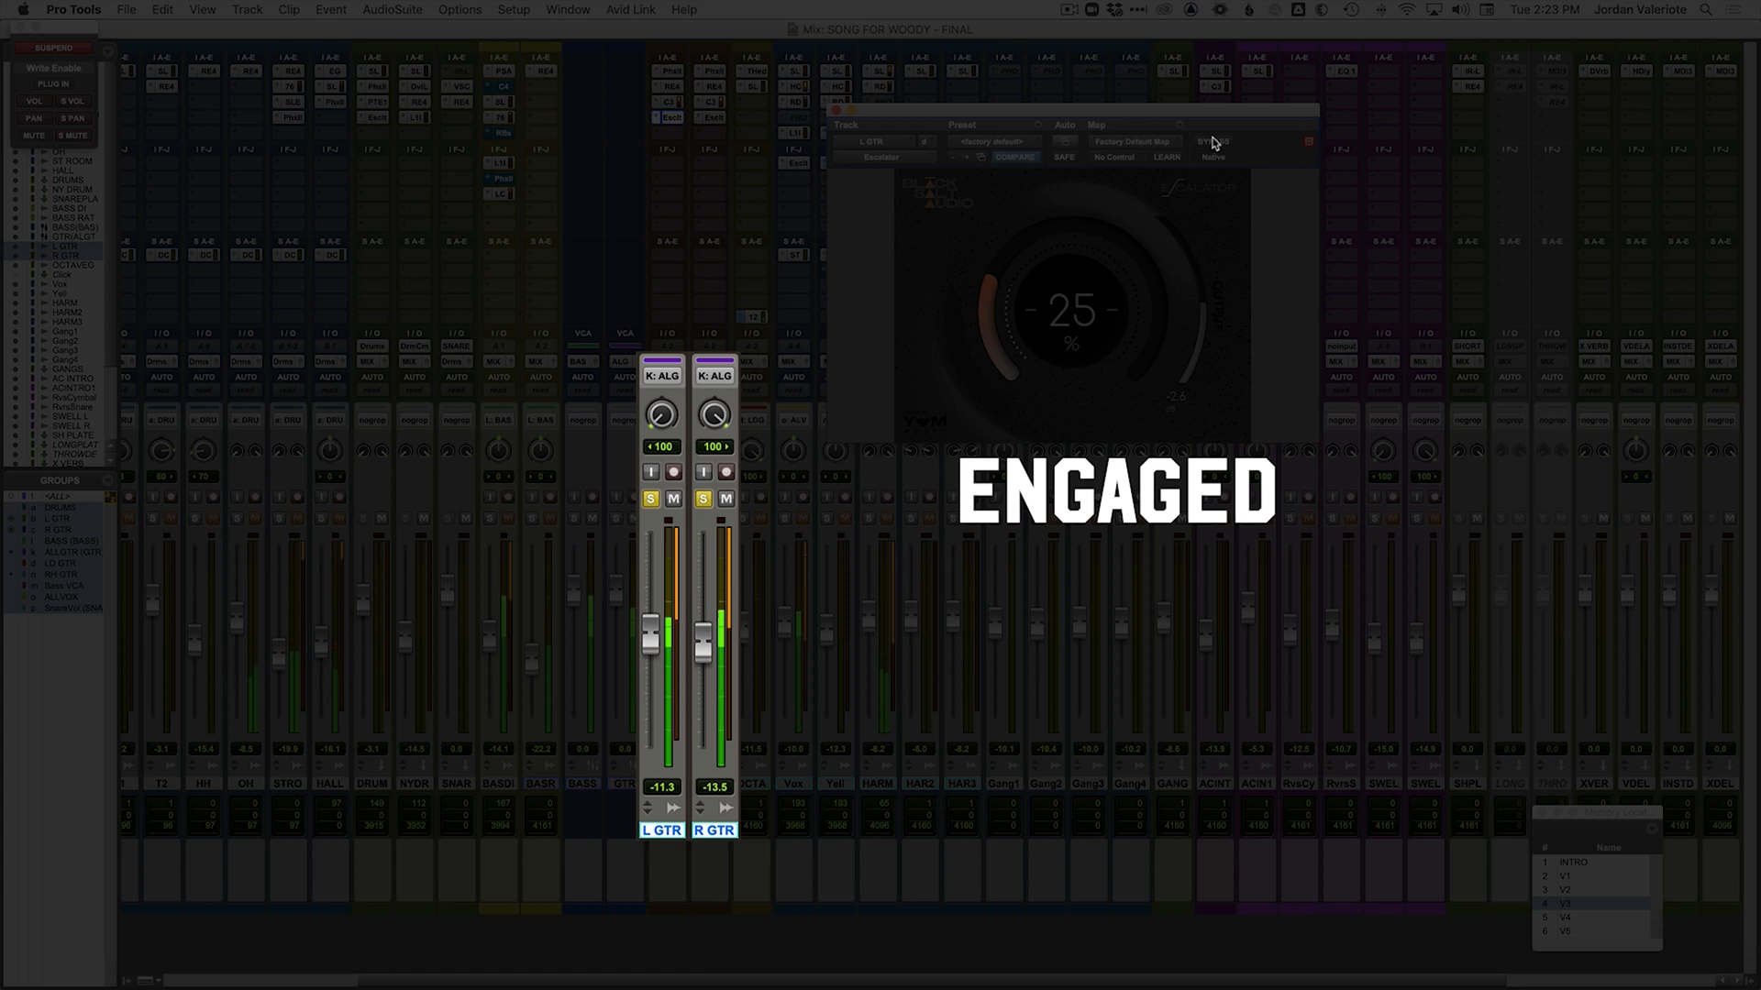
pyautogui.click(1212, 143)
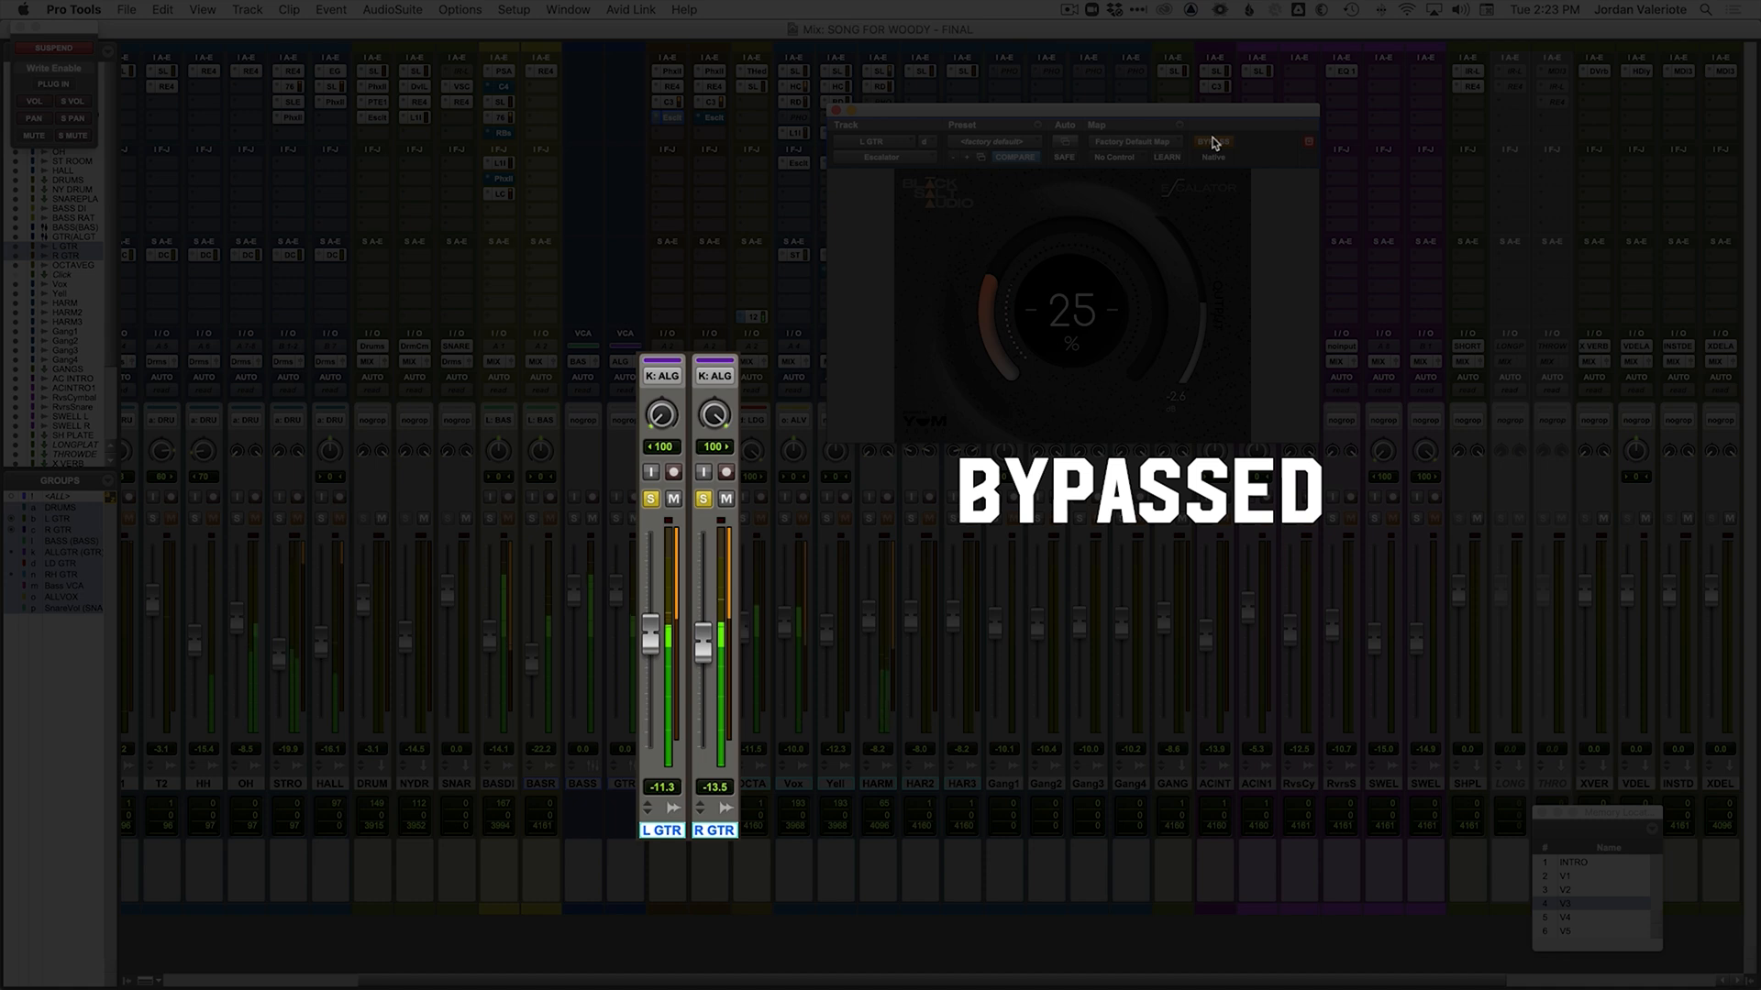
pyautogui.click(1213, 143)
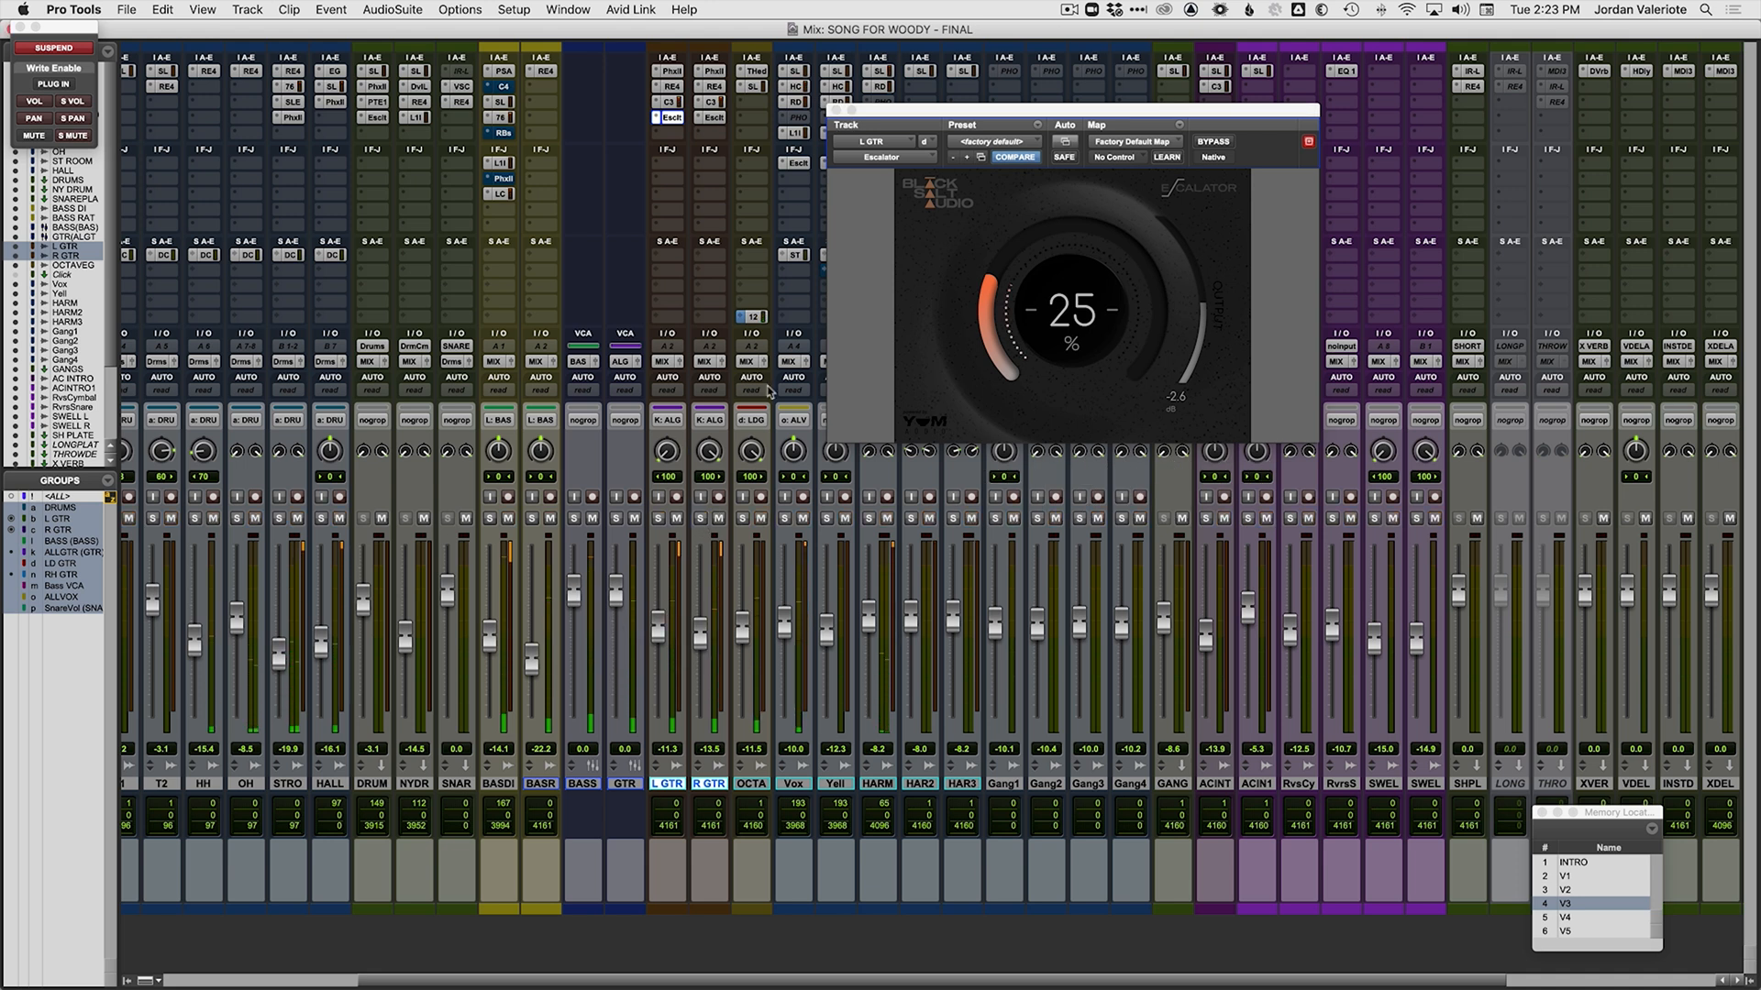
pyautogui.click(836, 110)
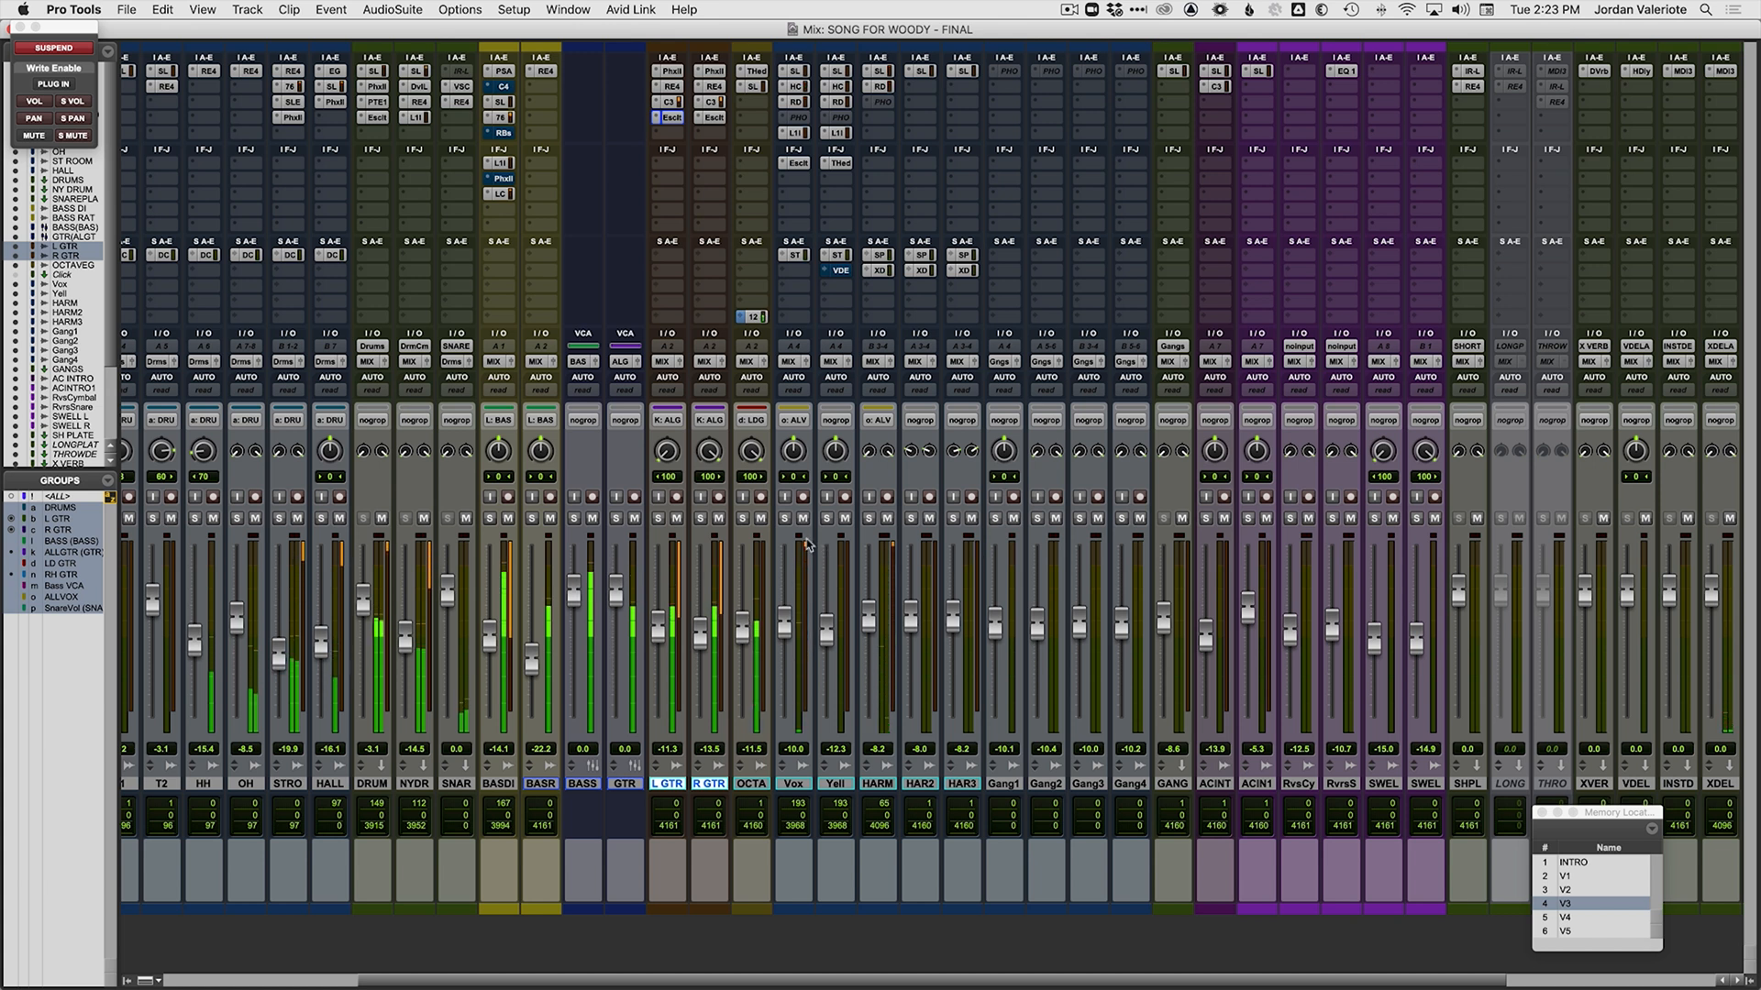
pyautogui.hscroll(-5, 811, 576)
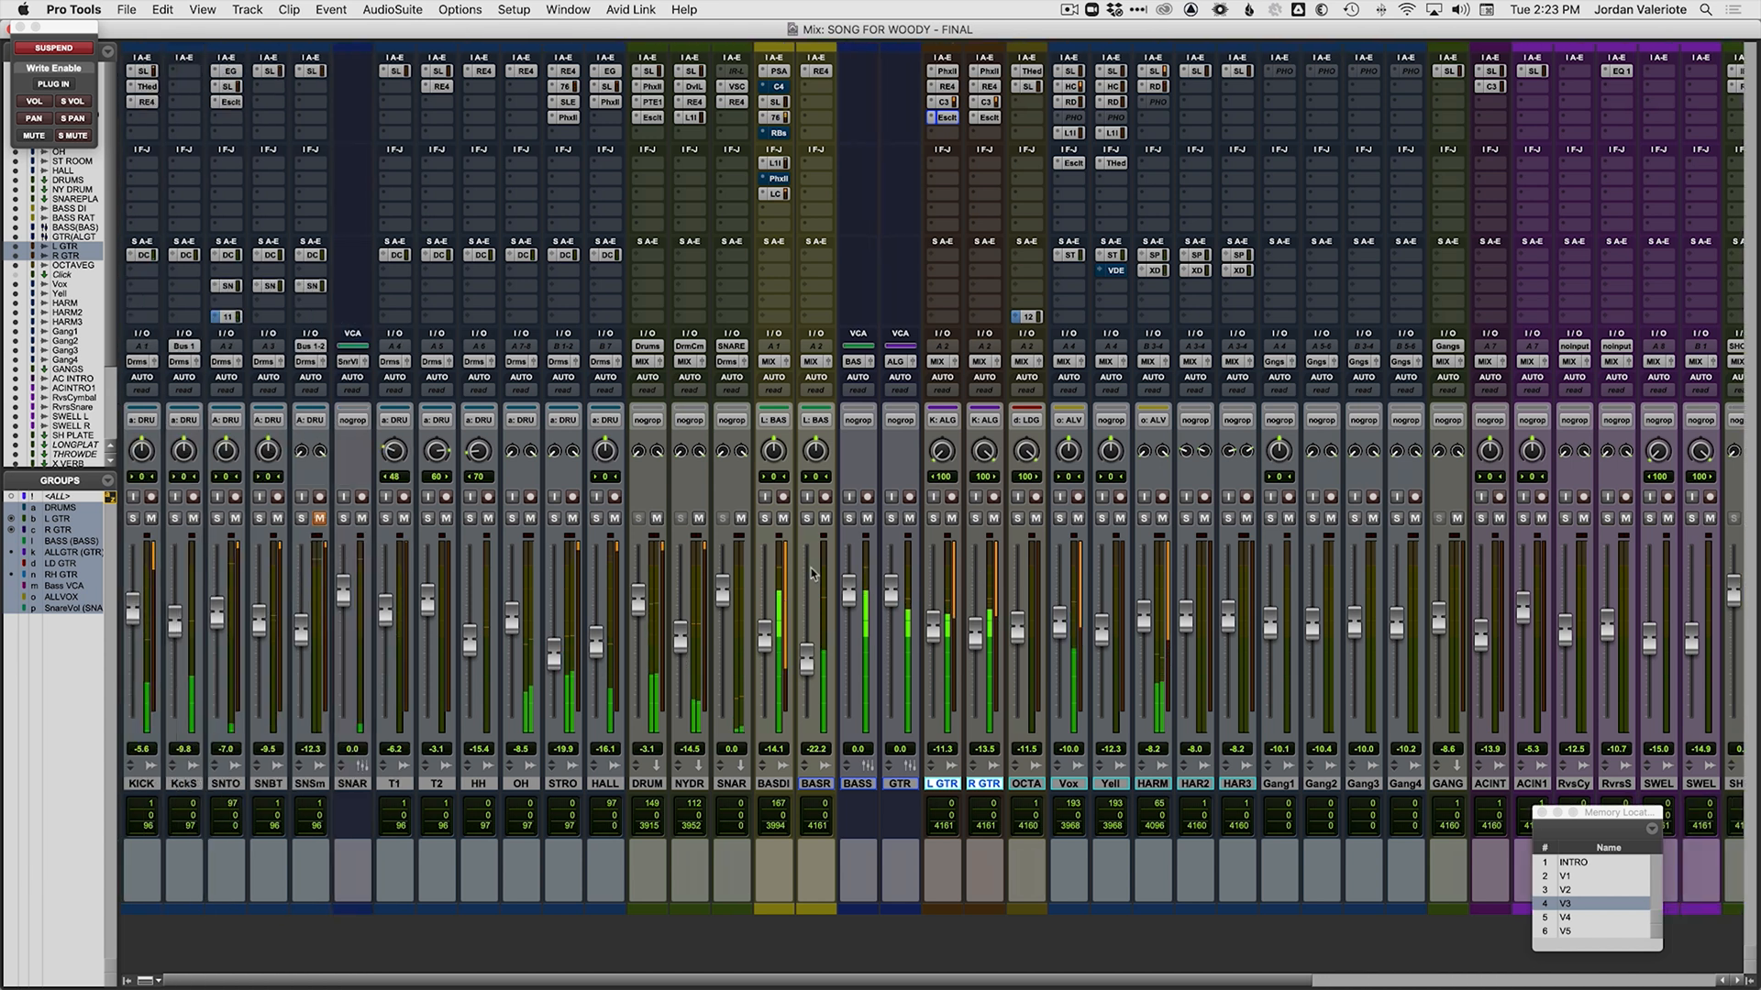